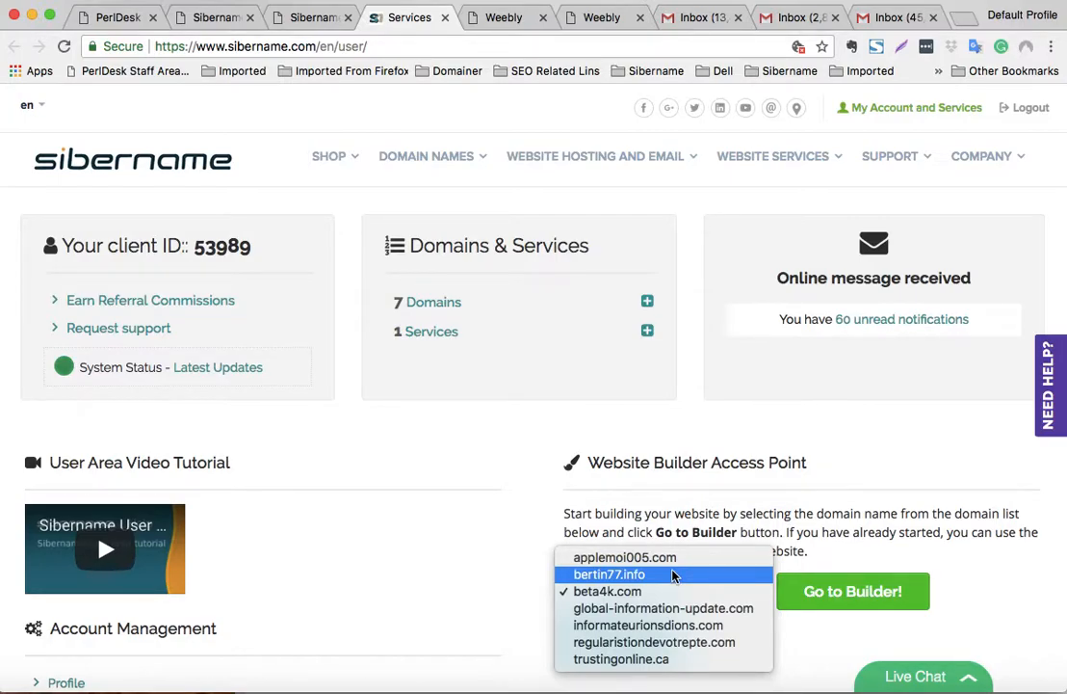
- Choose bertin77.info in Sibername's Website Builder Access Point and launch its Weebly builder
left_click(674, 575)
left_click(834, 596)
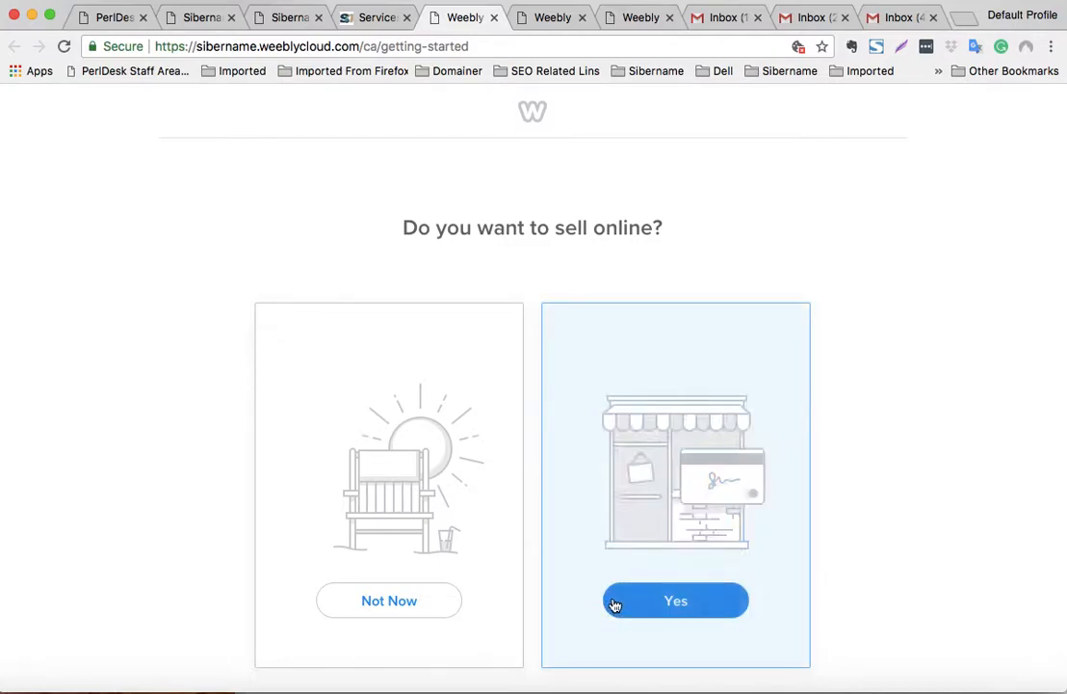
- Answer yes to selling online and bring up the empty Store Information form
left_click(644, 603)
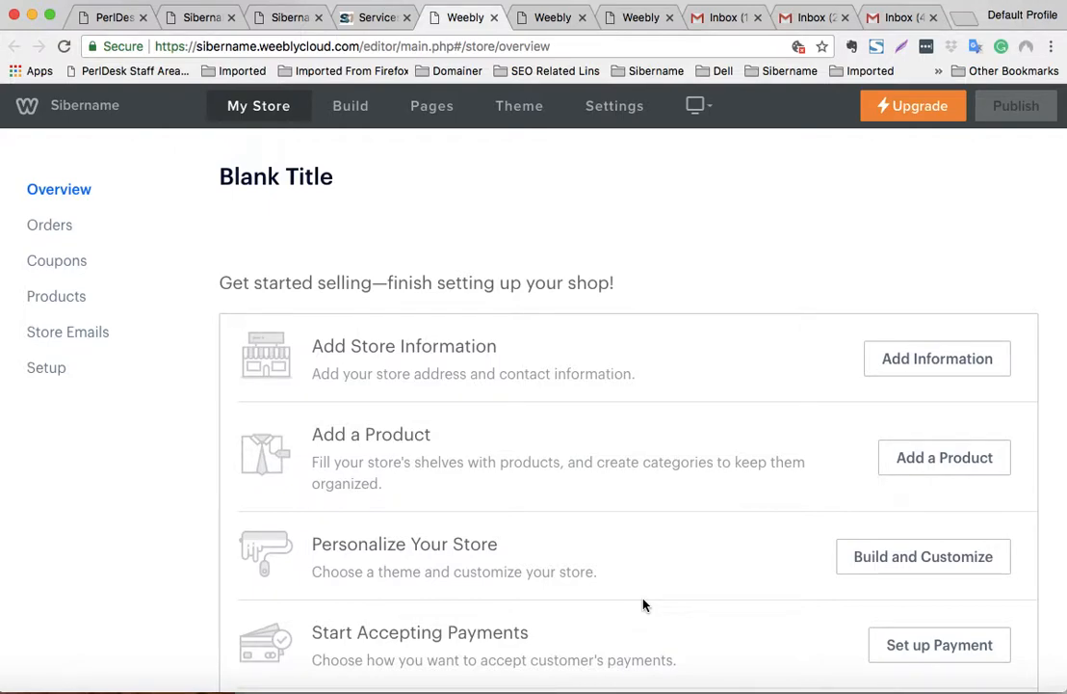
left_click(922, 358)
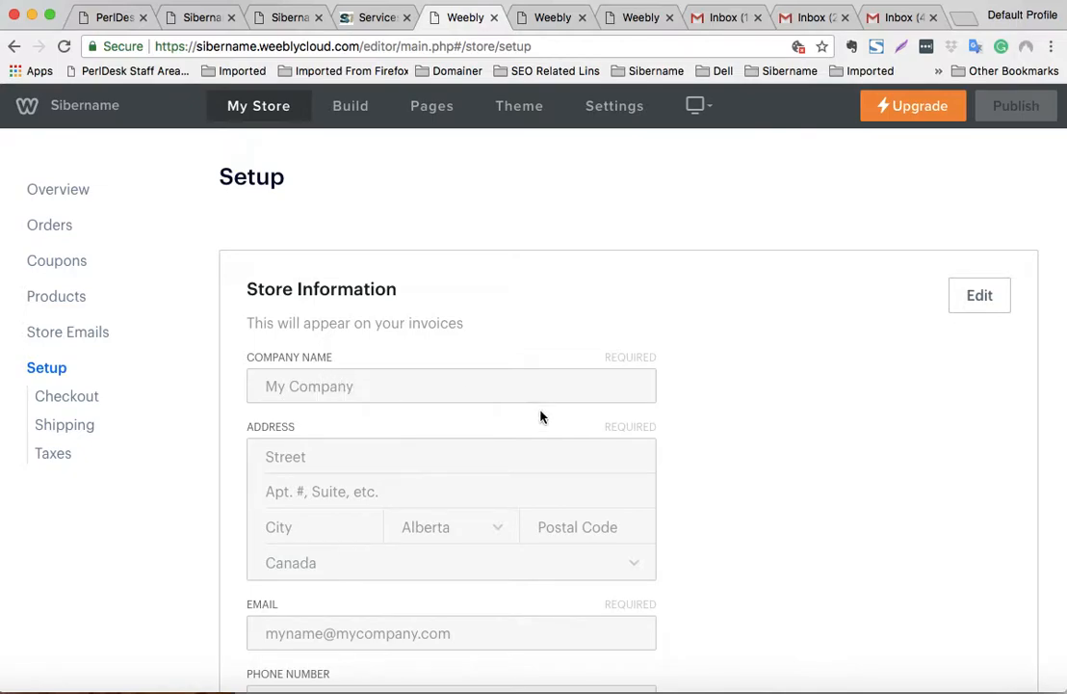
- Review the store Setup page and make the Layout settings editable
scroll(539, 414, "down", 7)
scroll(547, 428, "down", 8)
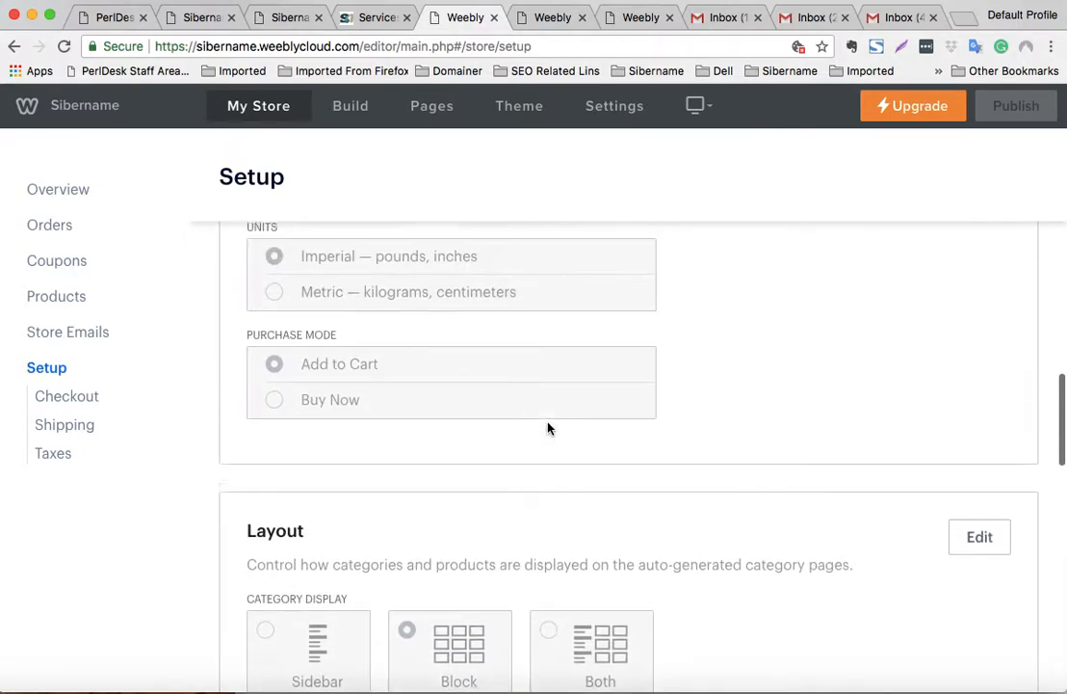
scroll(548, 427, "up", 3)
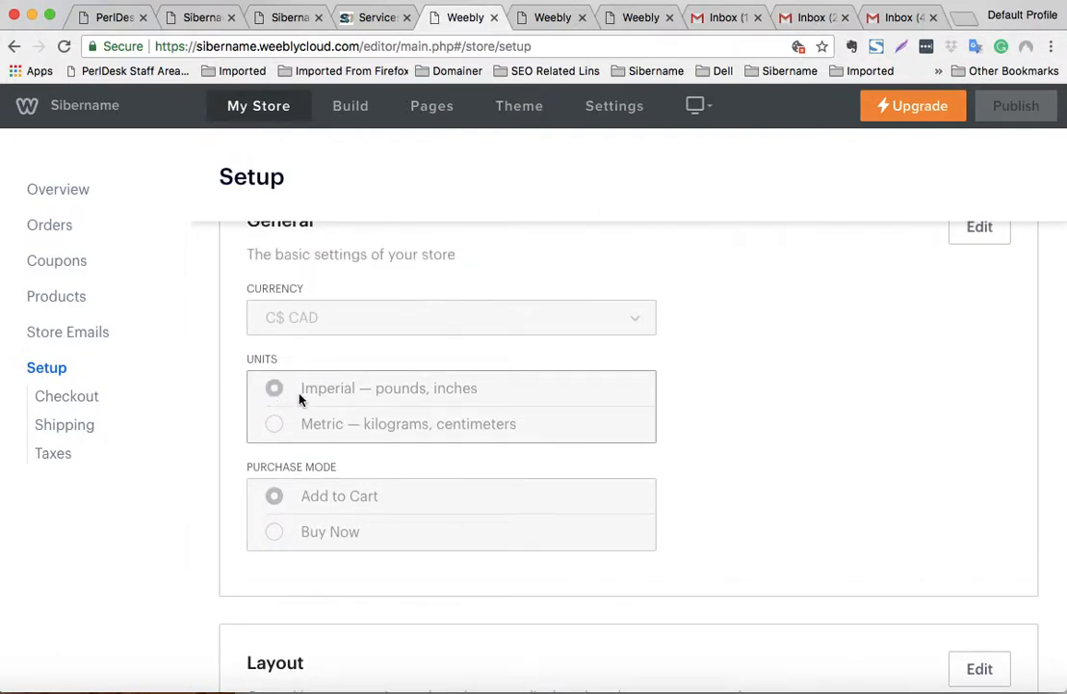
scroll(326, 469, "down", 2)
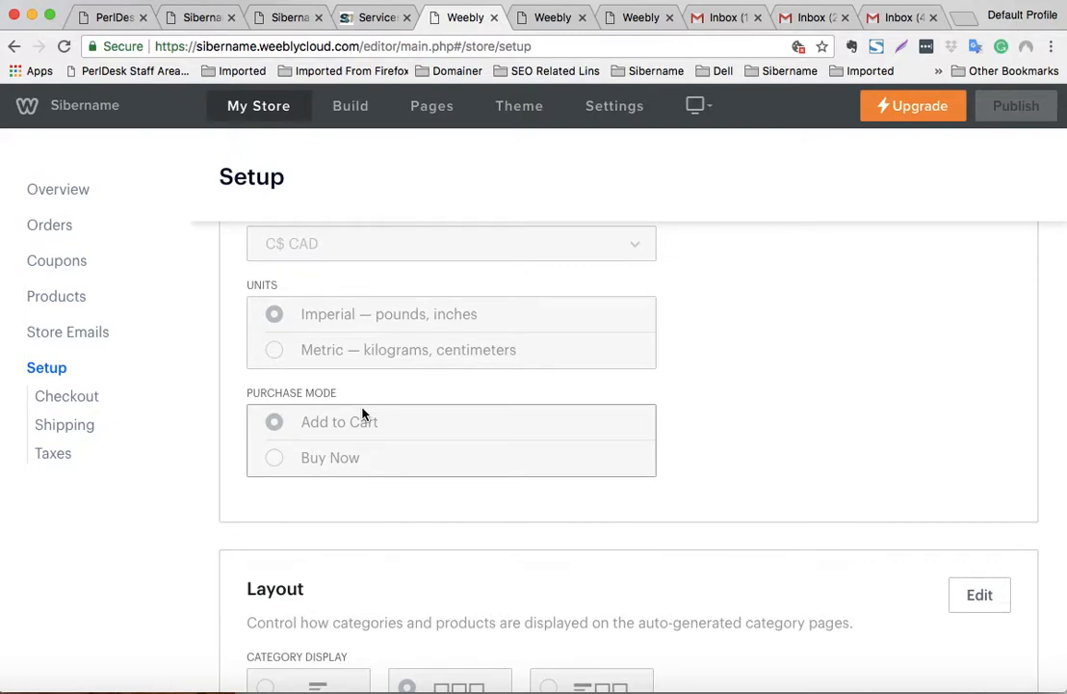
scroll(366, 424, "down", 5)
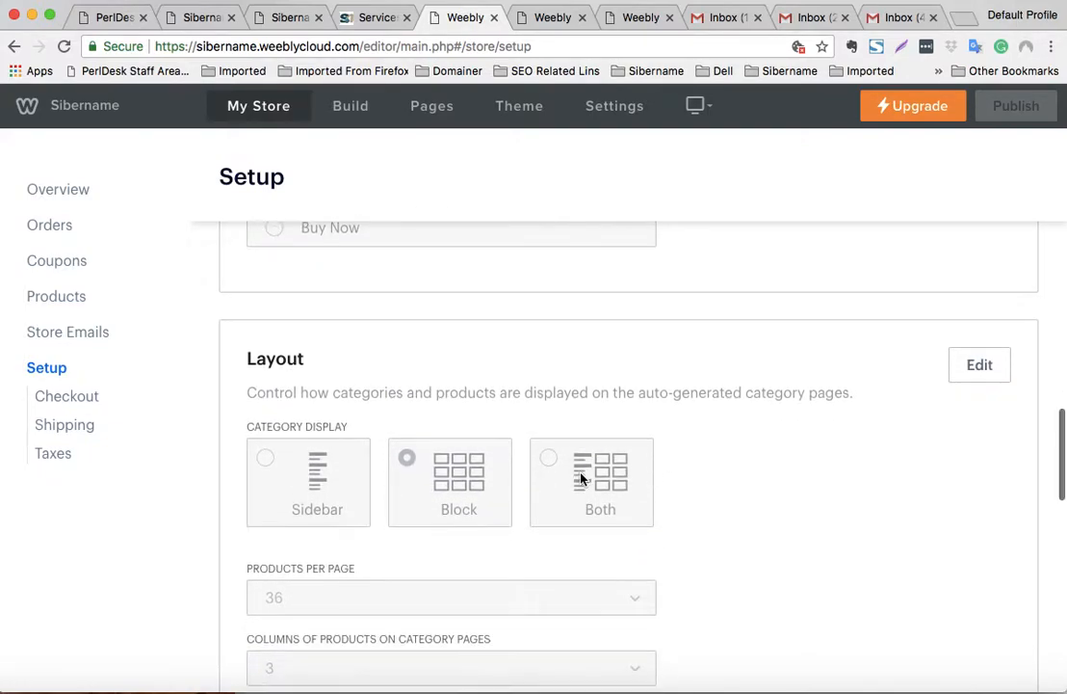
scroll(580, 477, "down", 4)
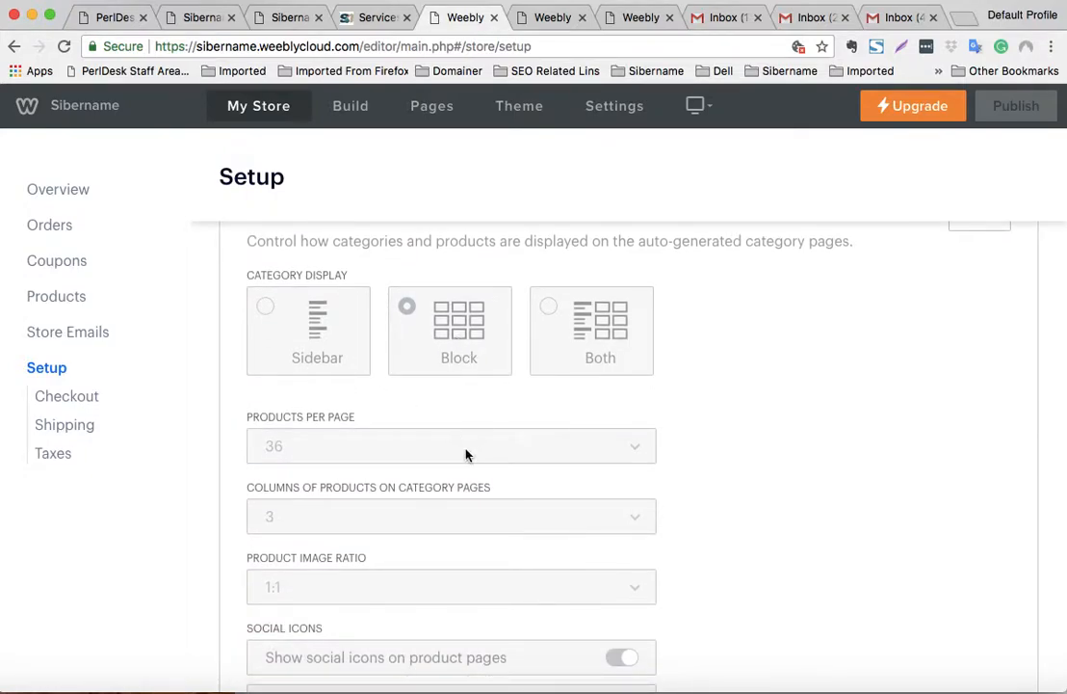
scroll(467, 455, "down", 3)
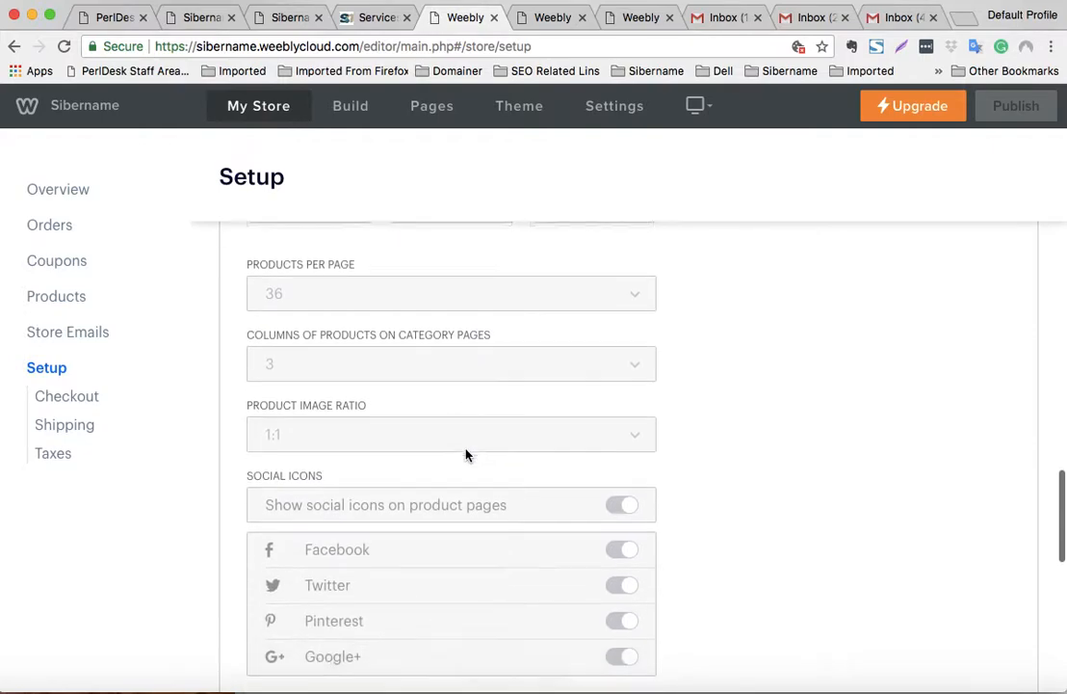
scroll(467, 455, "down", 4)
scroll(467, 455, "up", 5)
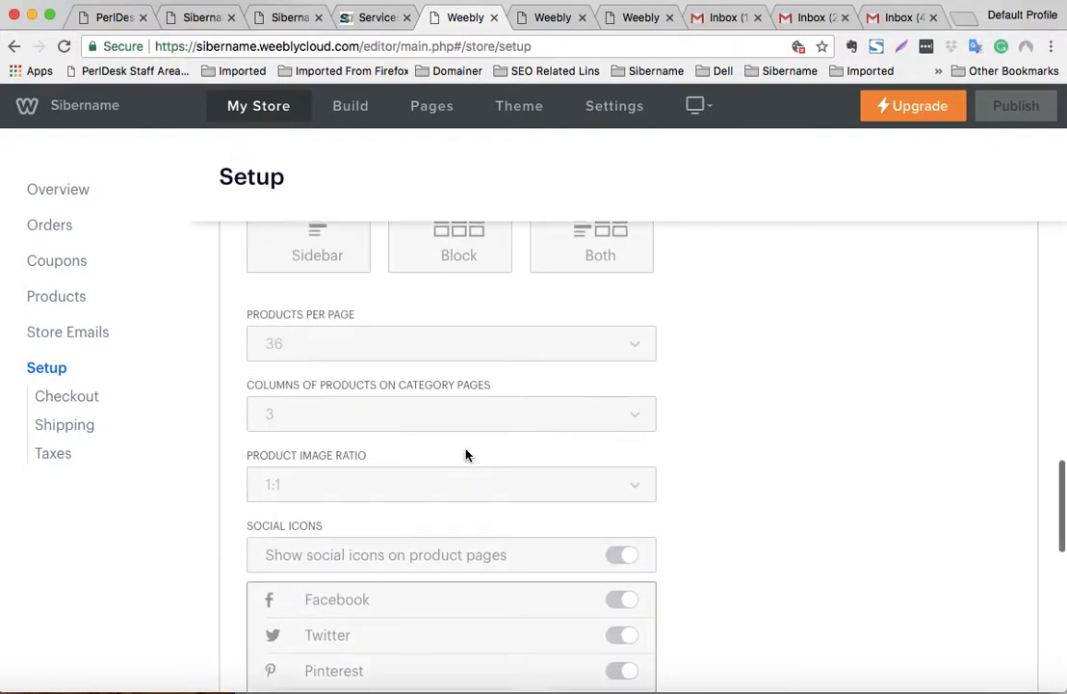
scroll(466, 455, "up", 10)
scroll(466, 455, "down", 12)
scroll(466, 454, "up", 10)
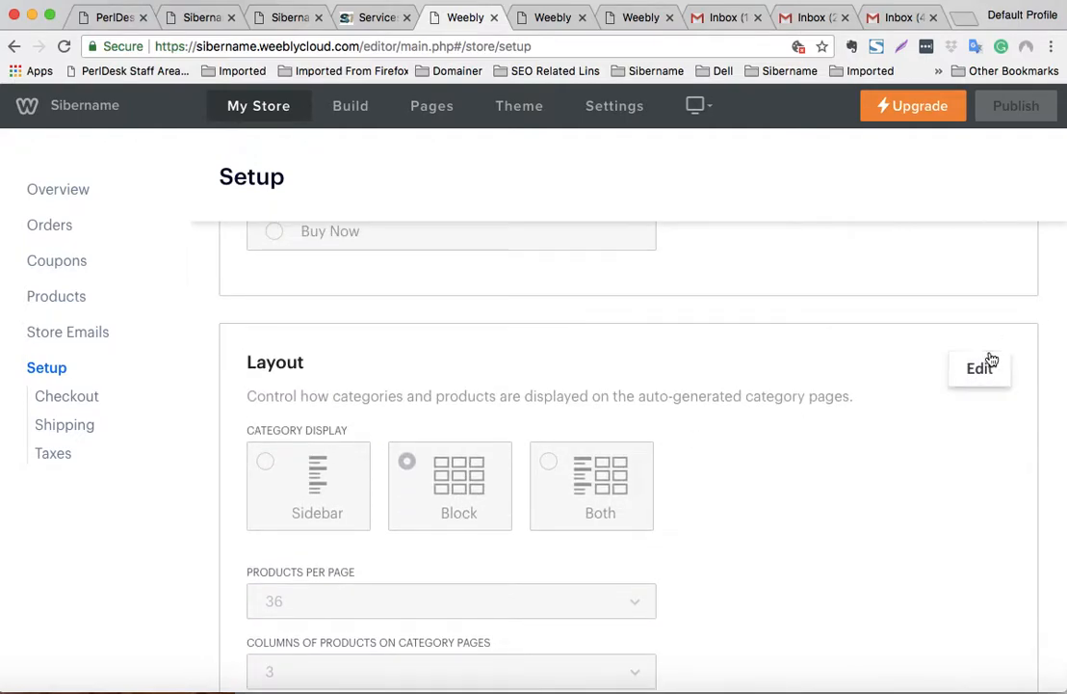
left_click(991, 359)
- Turn off the Pinterest icon and save Layout with Block display, 36 products, 3 columns
scroll(603, 388, "down", 9)
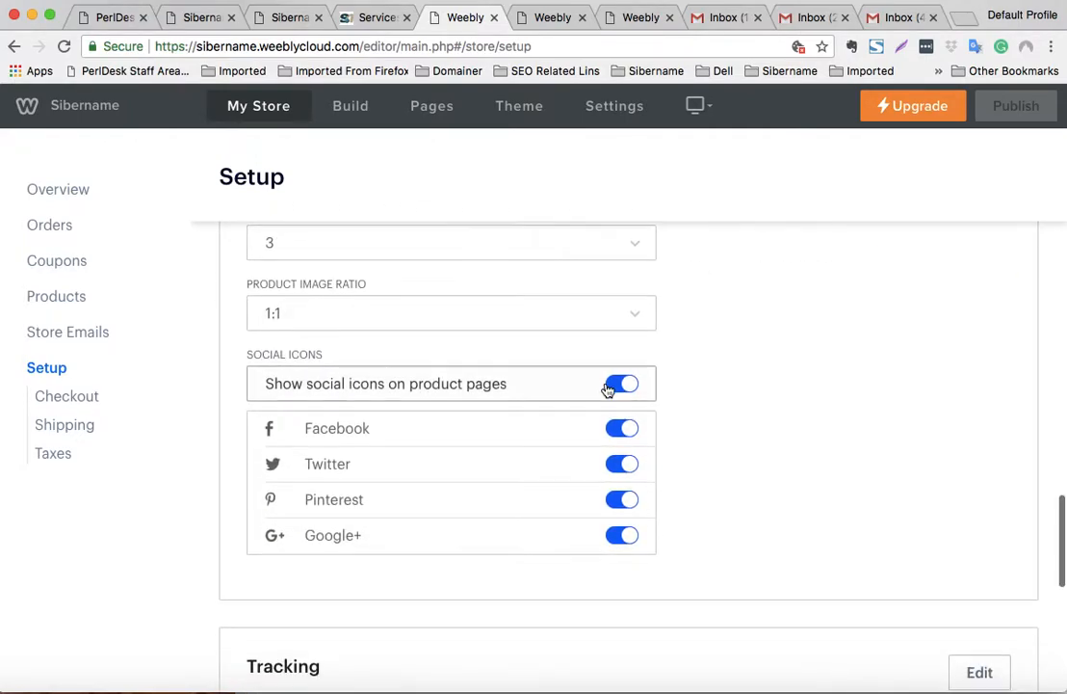
scroll(664, 423, "up", 2)
scroll(665, 423, "up", 1)
scroll(664, 422, "down", 4)
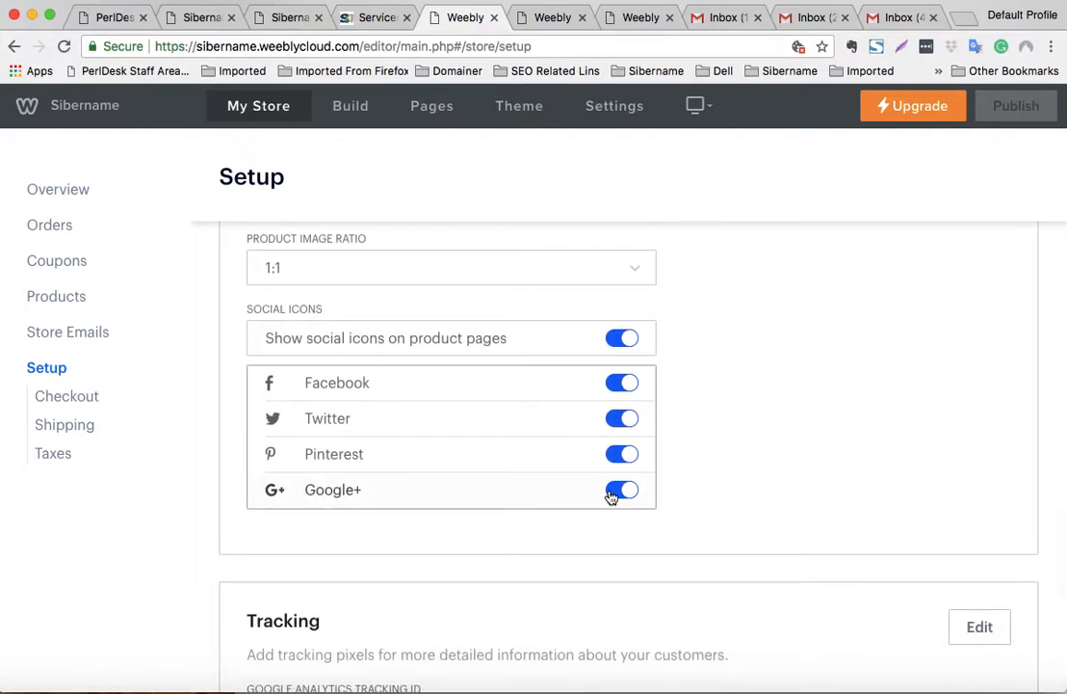
left_click(615, 456)
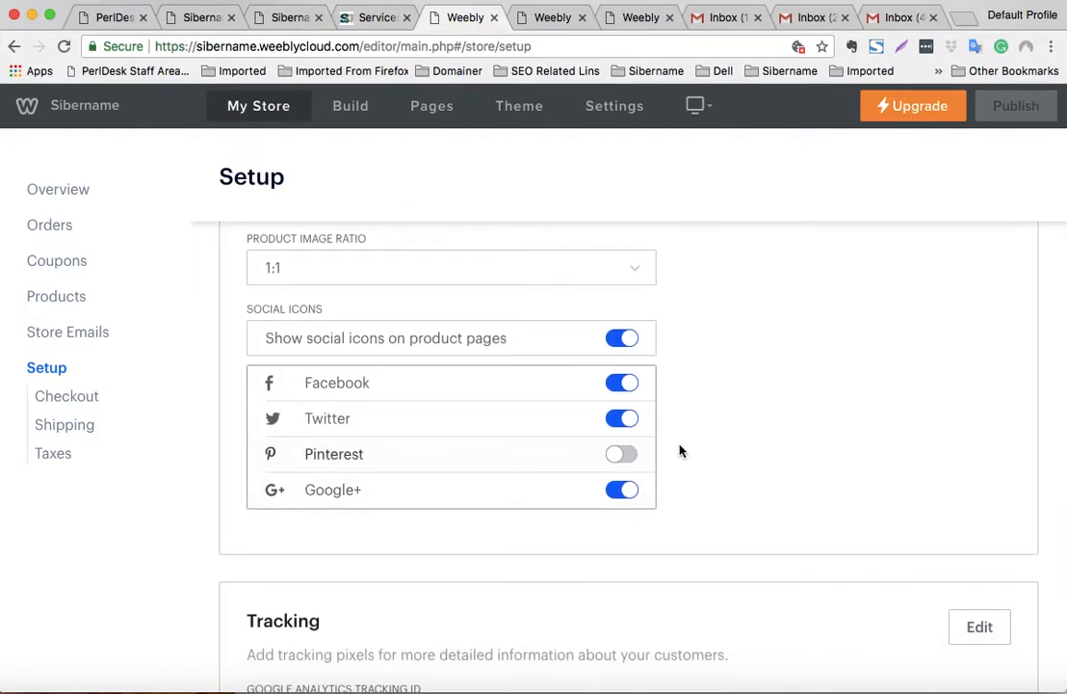
scroll(679, 451, "up", 10)
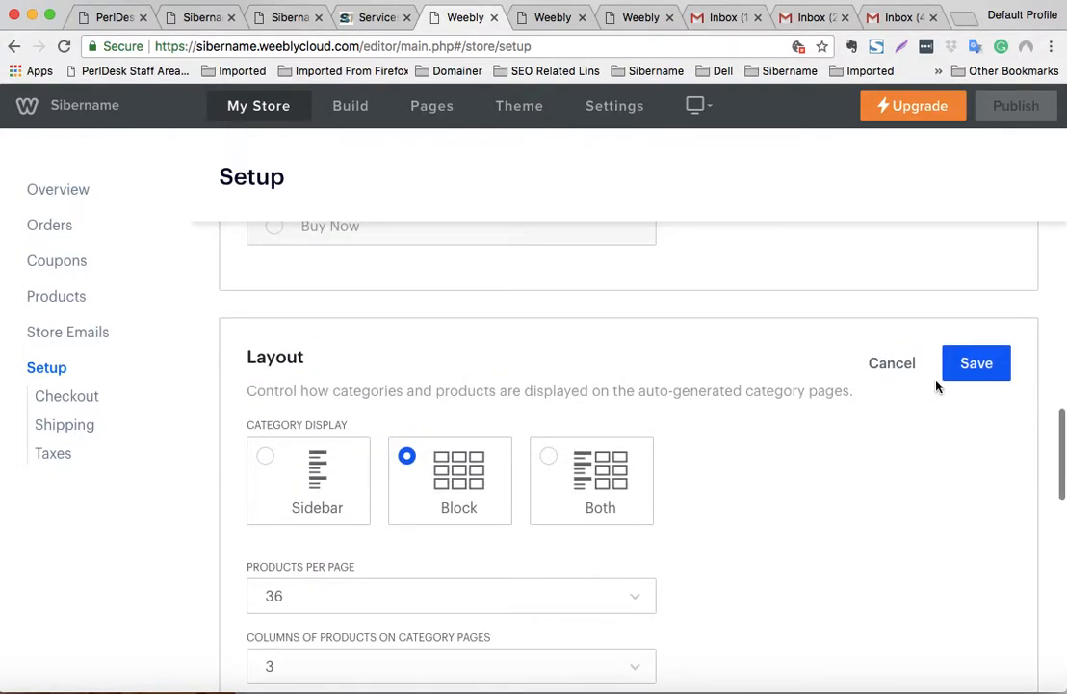
left_click(949, 371)
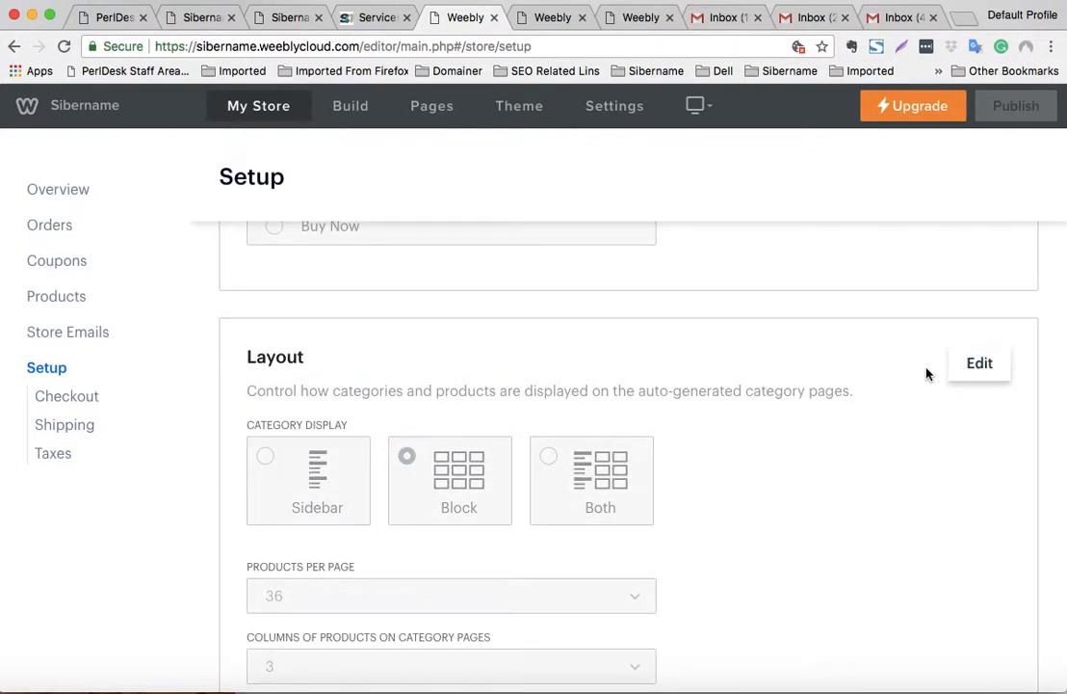
scroll(905, 373, "up", 15)
- Make the Store Information form editable and enter the company name My Underwear Store
left_click(353, 390)
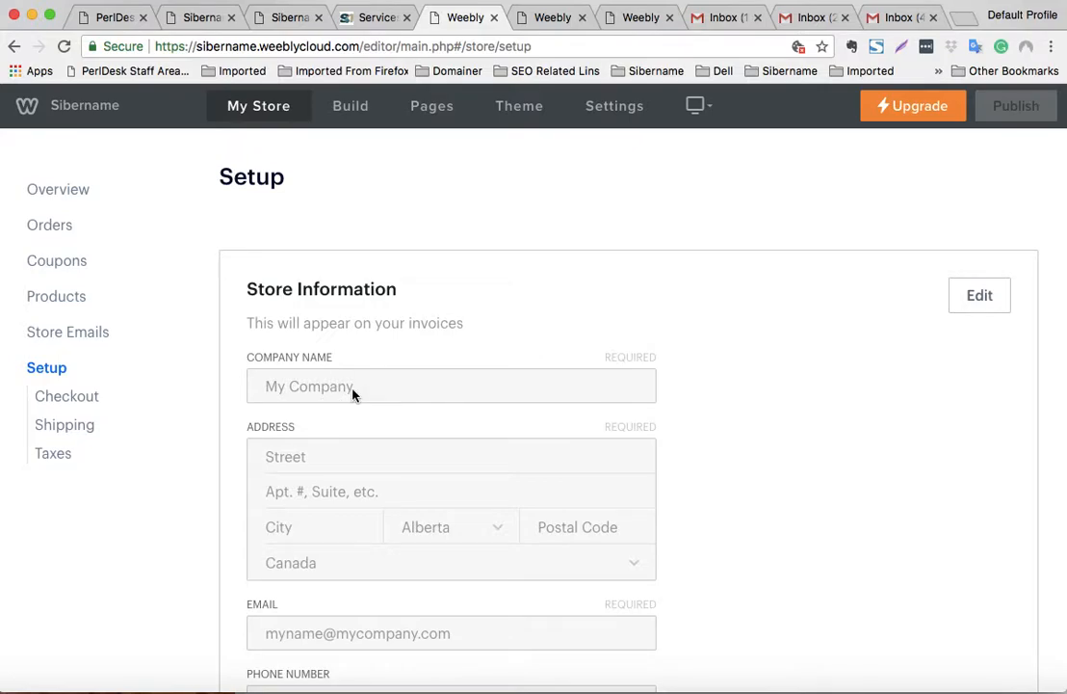
left_click(988, 301)
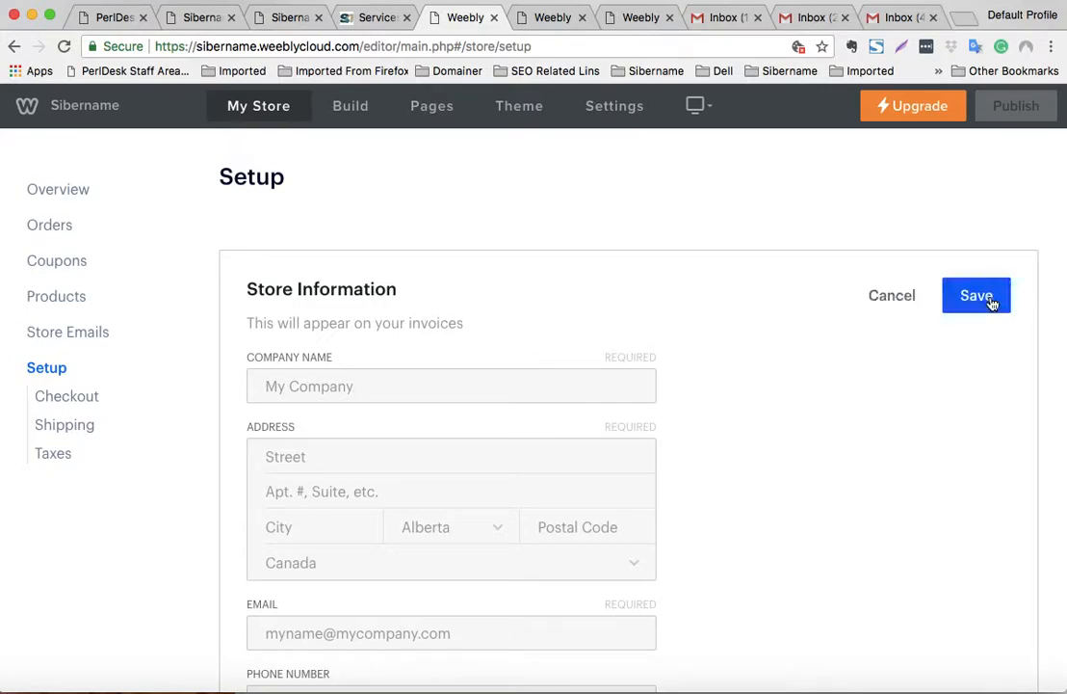
left_click(328, 385)
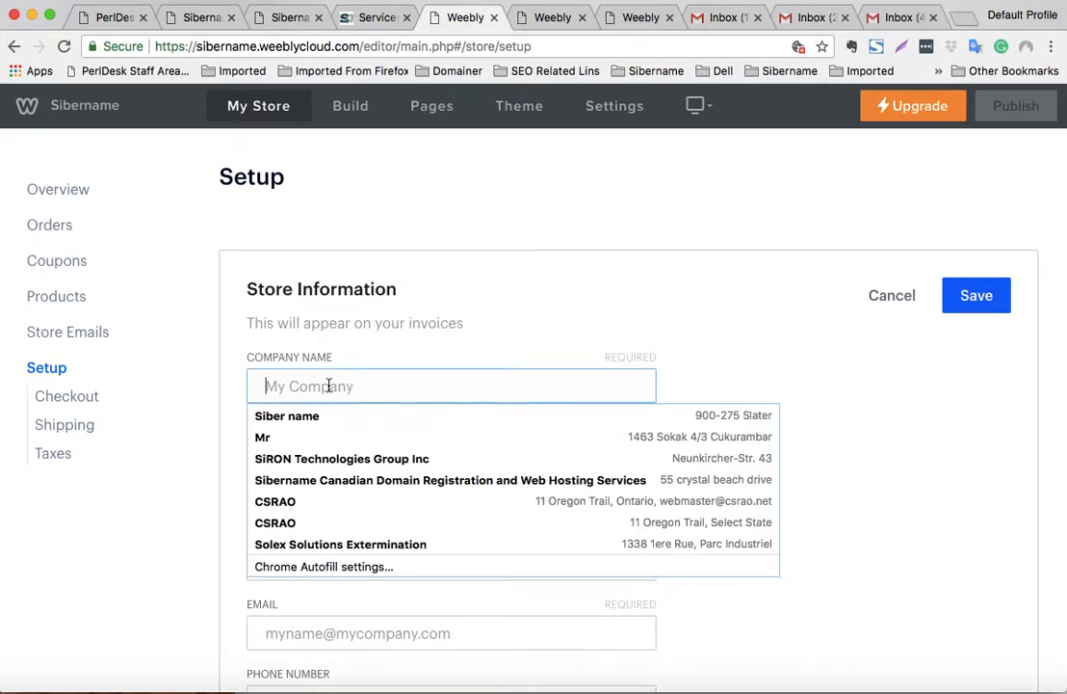
type("My Underwear Store")
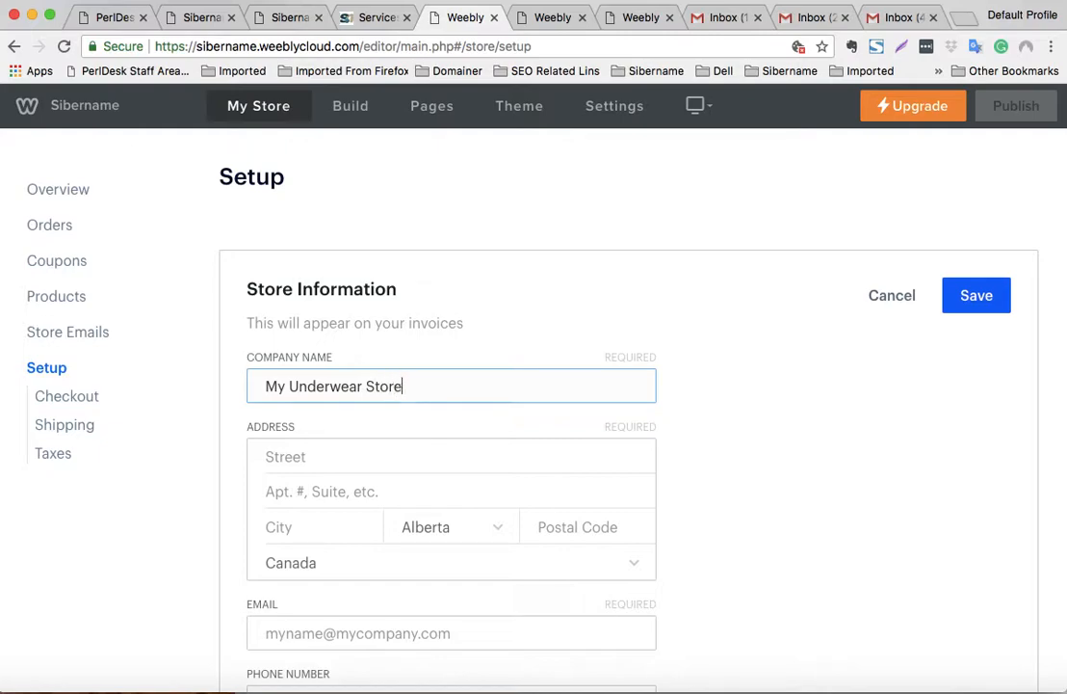
- Fill in the store's street address from a saved autofill entry and save
left_click(283, 452)
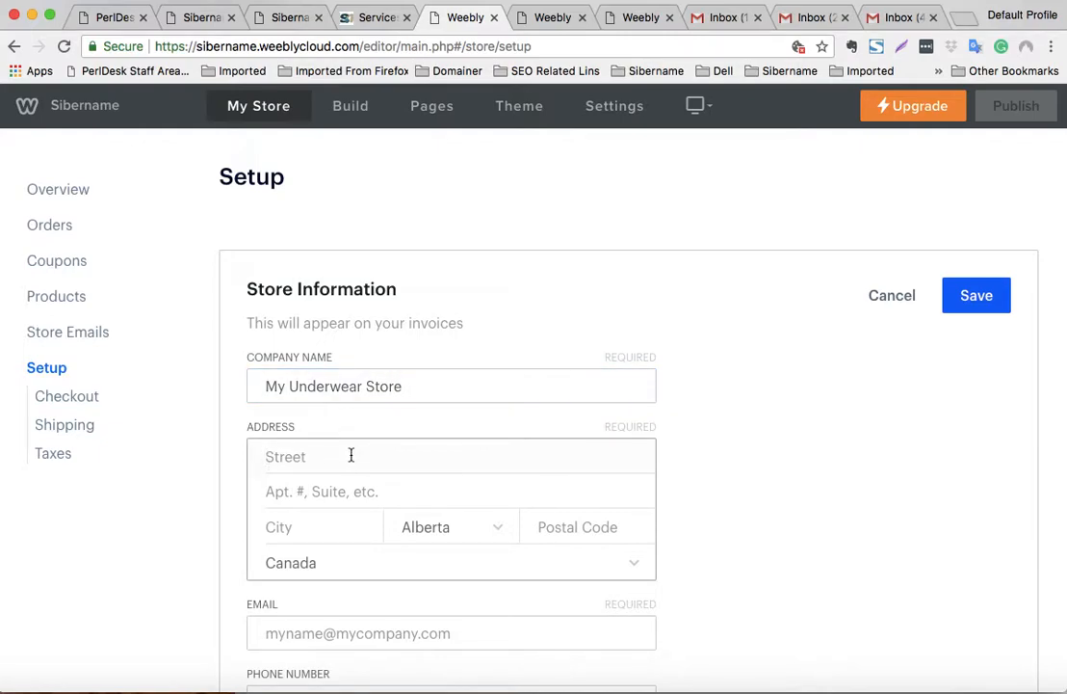
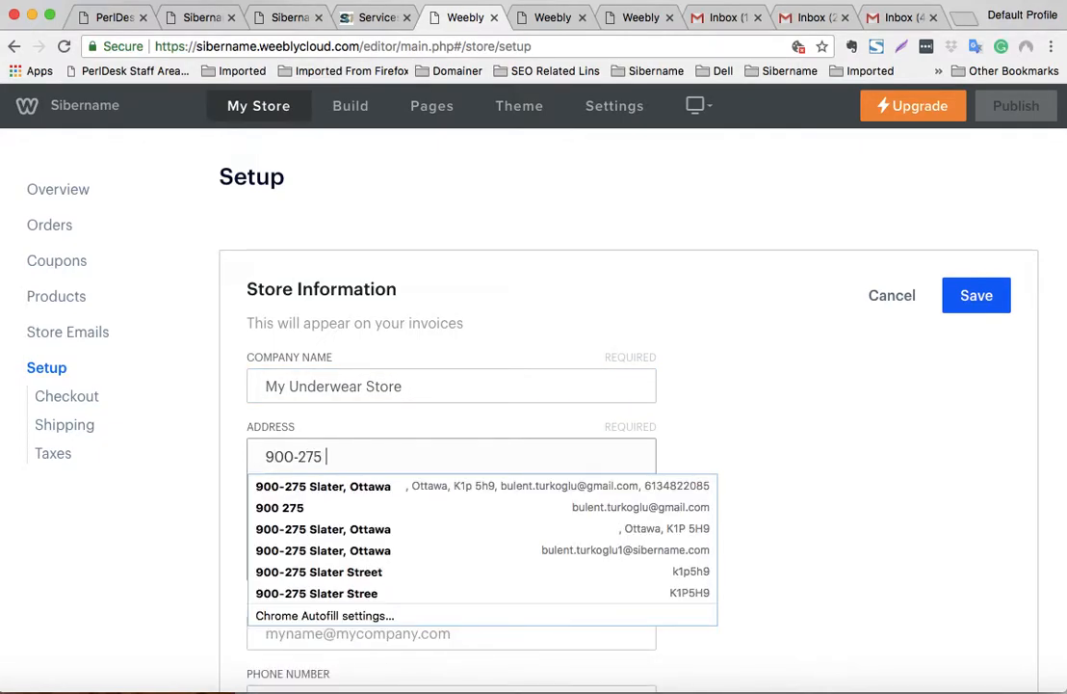
left_click(357, 486)
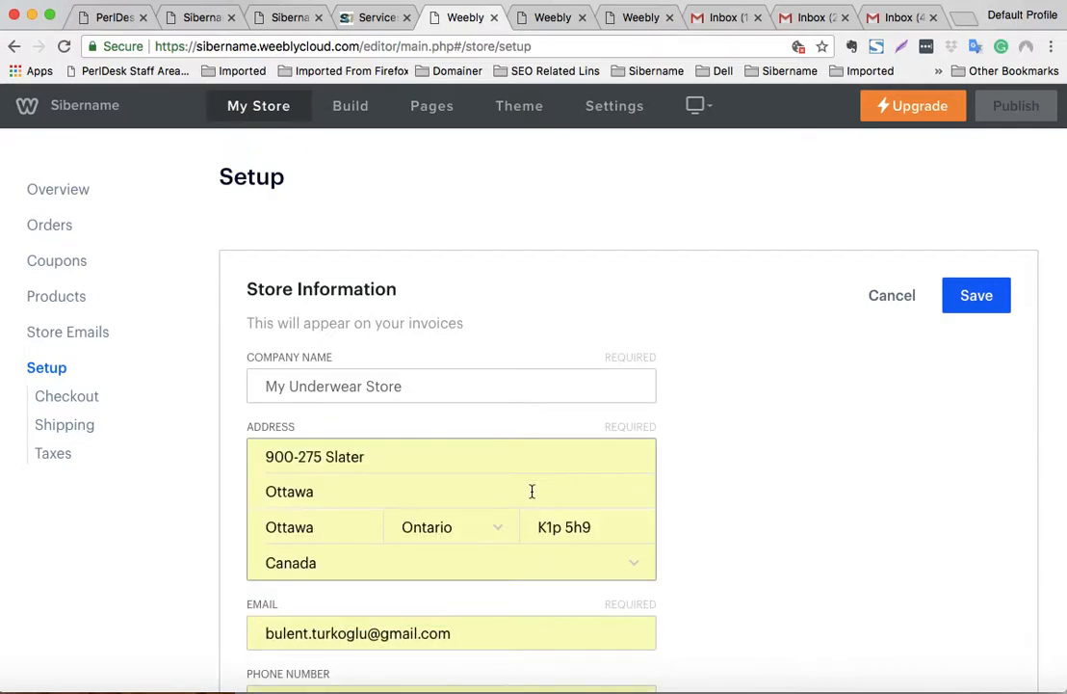
scroll(333, 464, "down", 4)
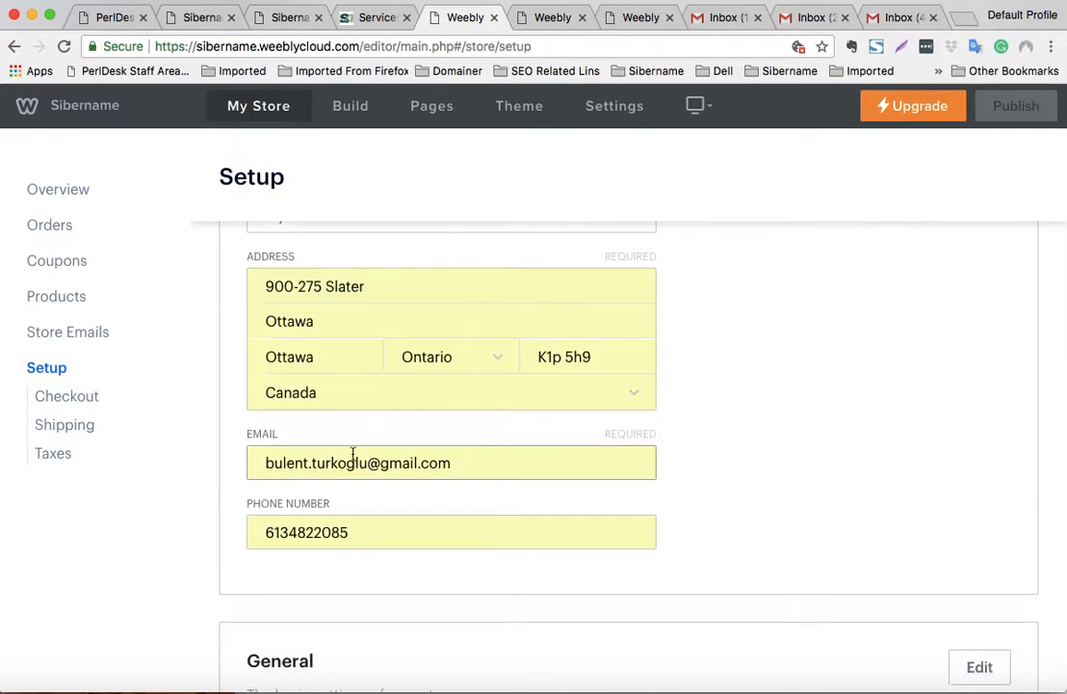
scroll(479, 422, "down", 2)
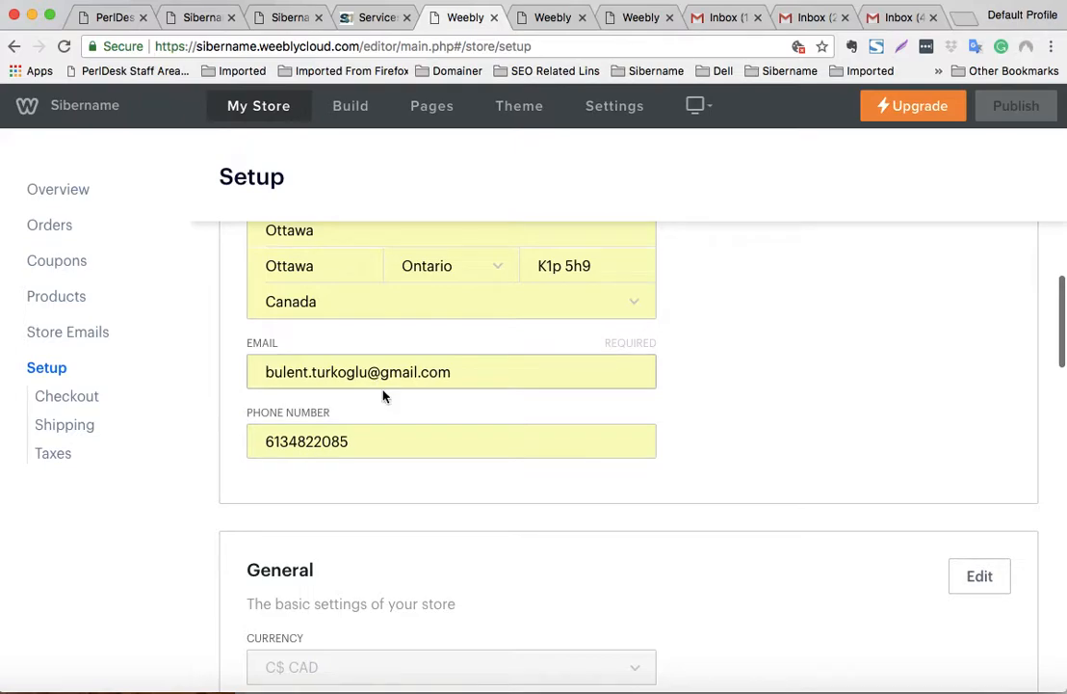
scroll(324, 389, "down", 9)
scroll(327, 369, "up", 5)
scroll(324, 371, "down", 12)
scroll(324, 370, "down", 15)
scroll(329, 370, "up", 20)
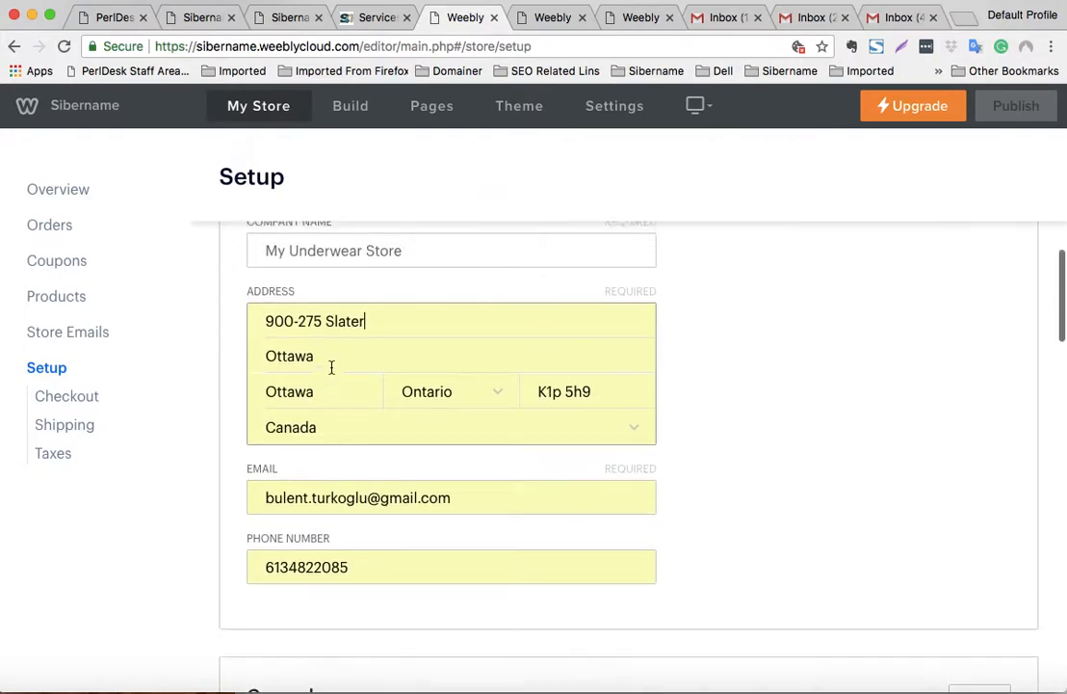
scroll(331, 367, "up", 3)
left_click(975, 296)
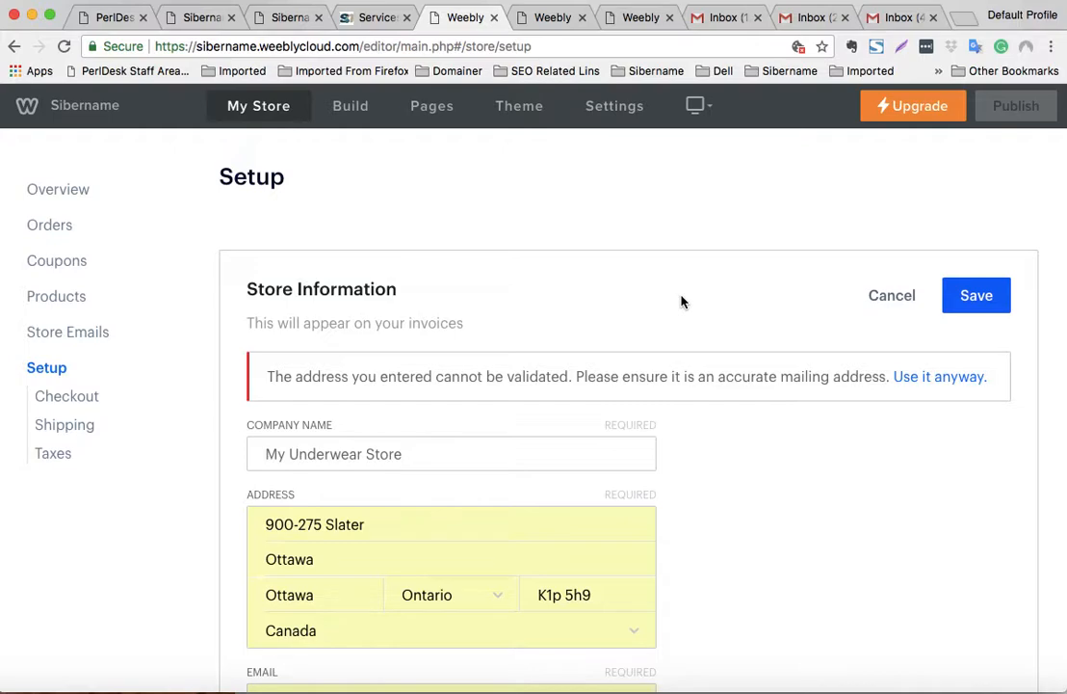
- Remove the duplicate Ottawa from address line 2, add 'Street' to line 1, and save
scroll(555, 388, "down", 4)
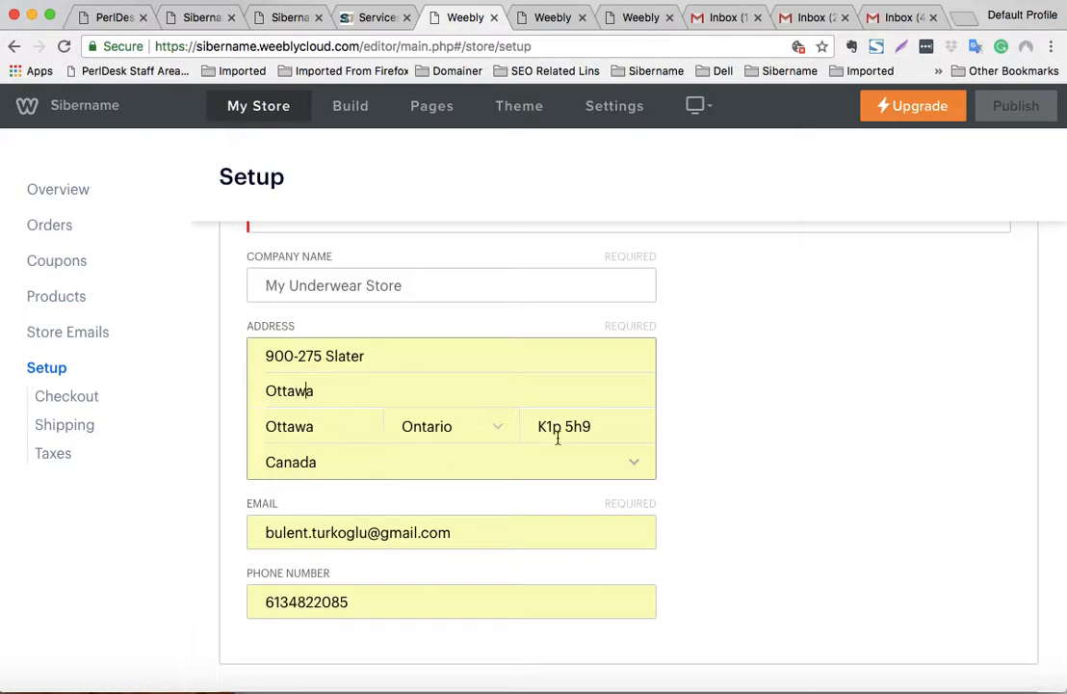
double_click(298, 397)
key("BackSpace")
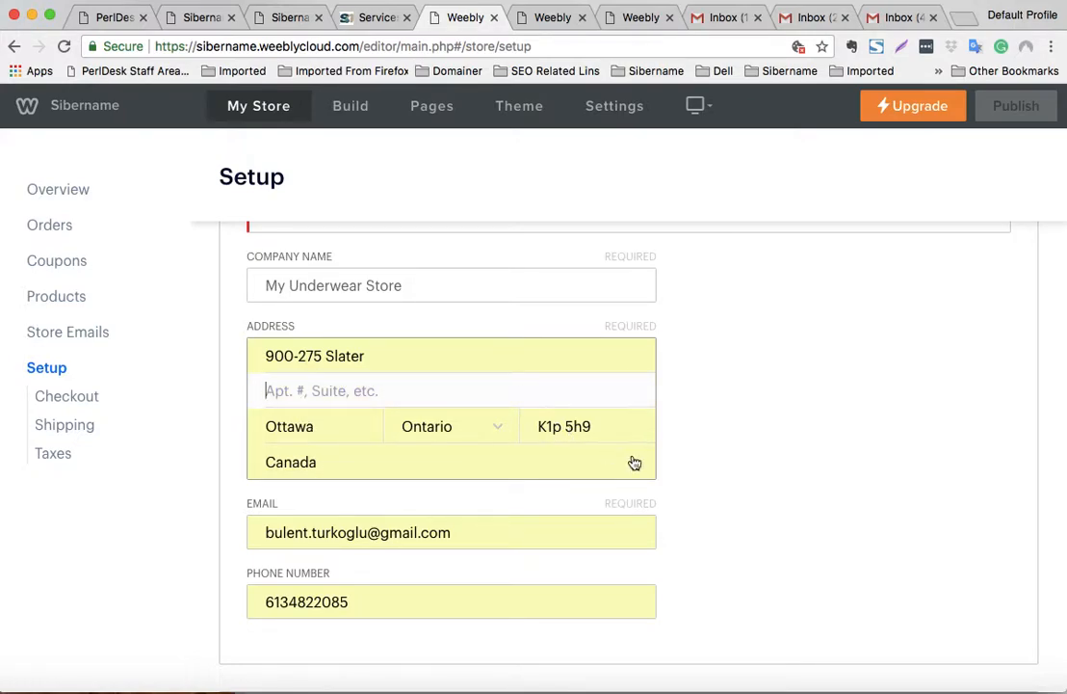
left_click(440, 353)
type("Street")
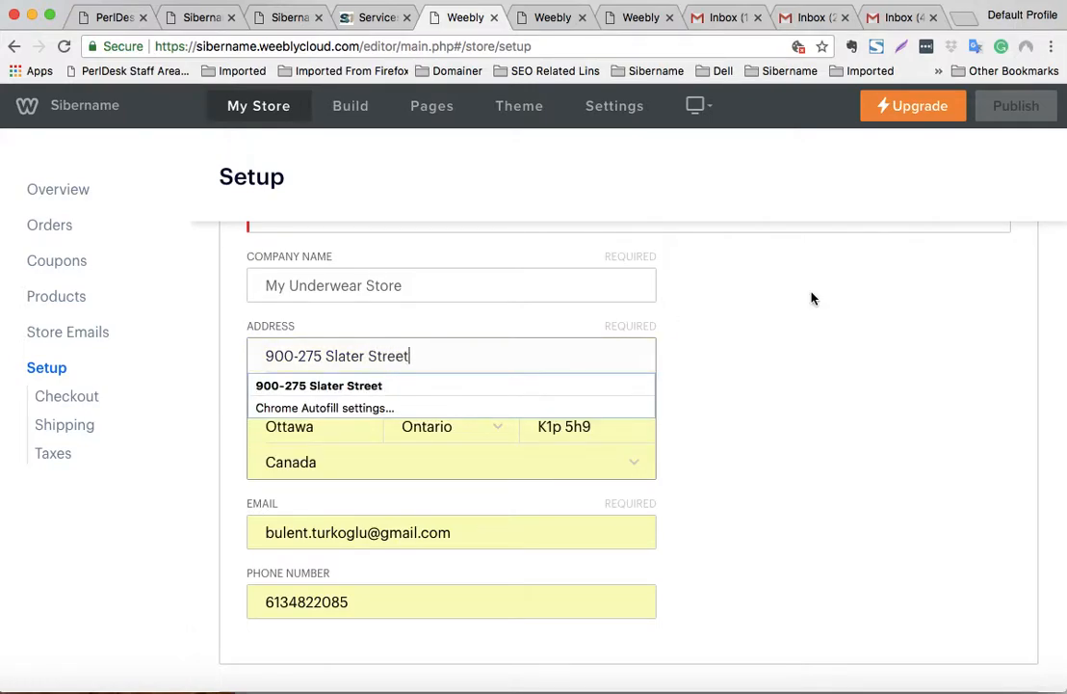
left_click(920, 281)
- Accept the unvalidated address and keep it exactly as entered
scroll(920, 289, "up", 3)
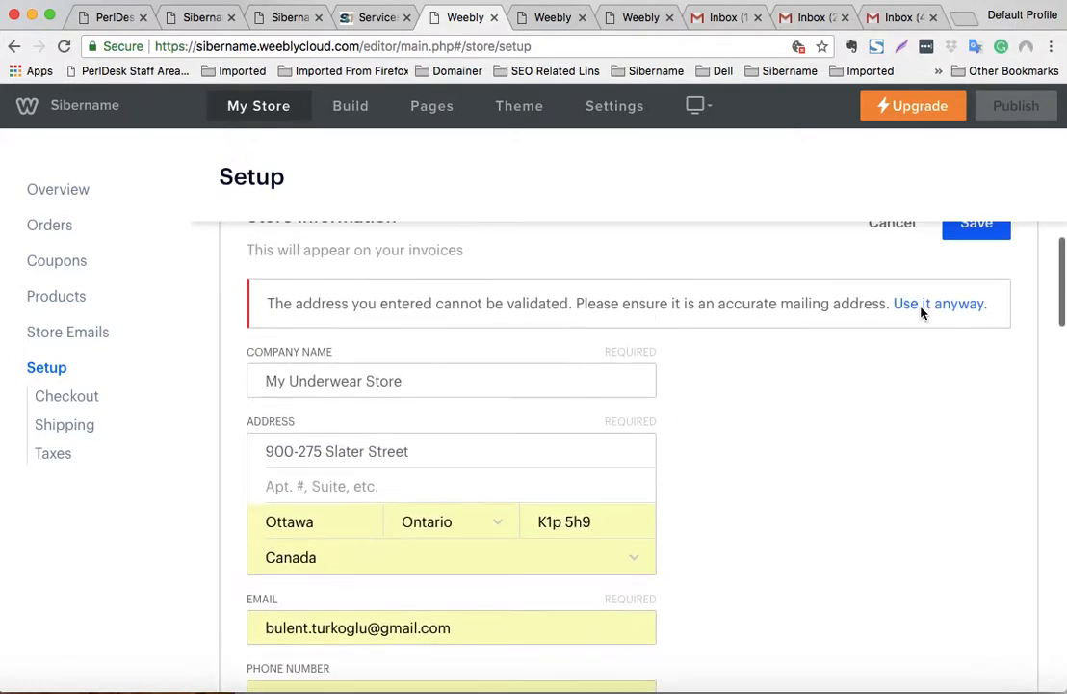
left_click(969, 296)
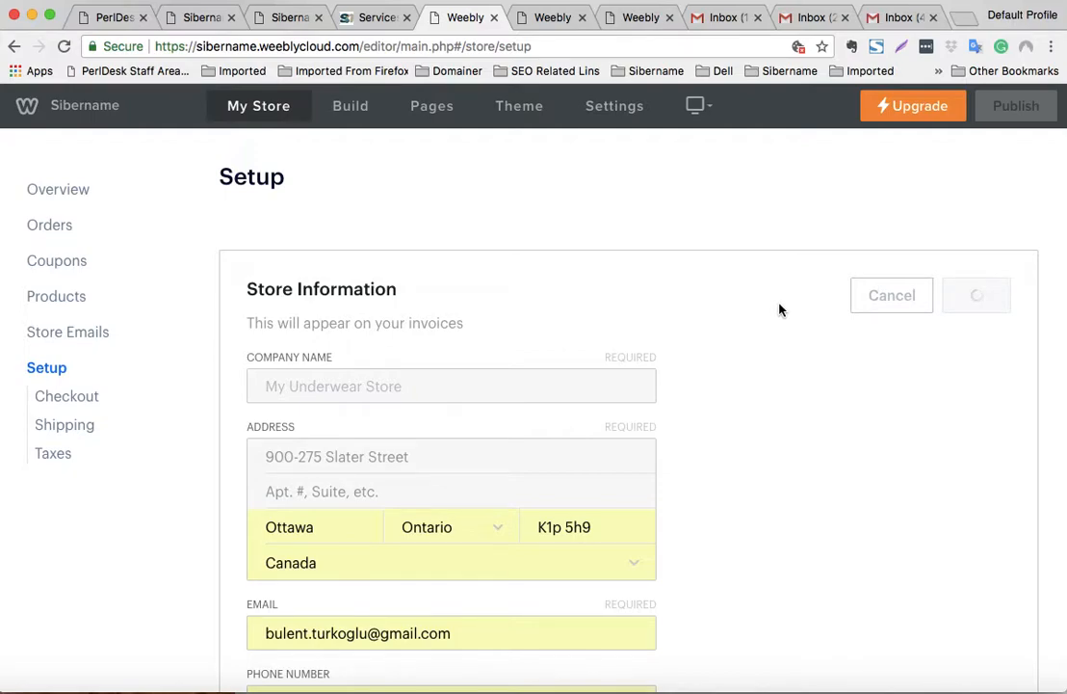
scroll(780, 310, "down", 5)
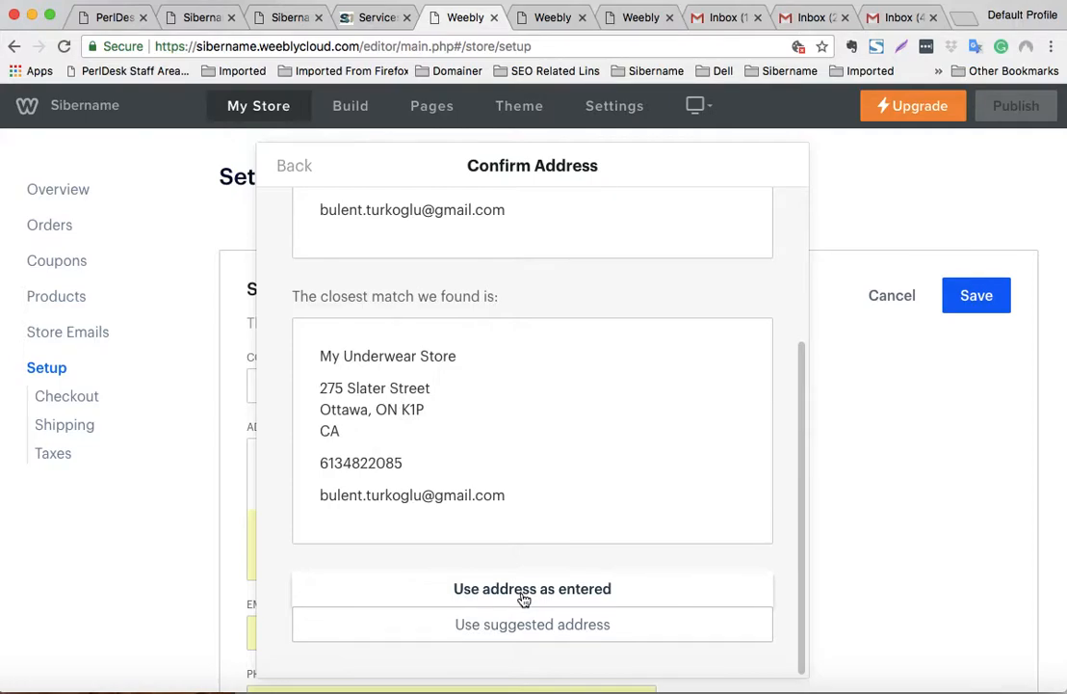
scroll(524, 600, "up", 1)
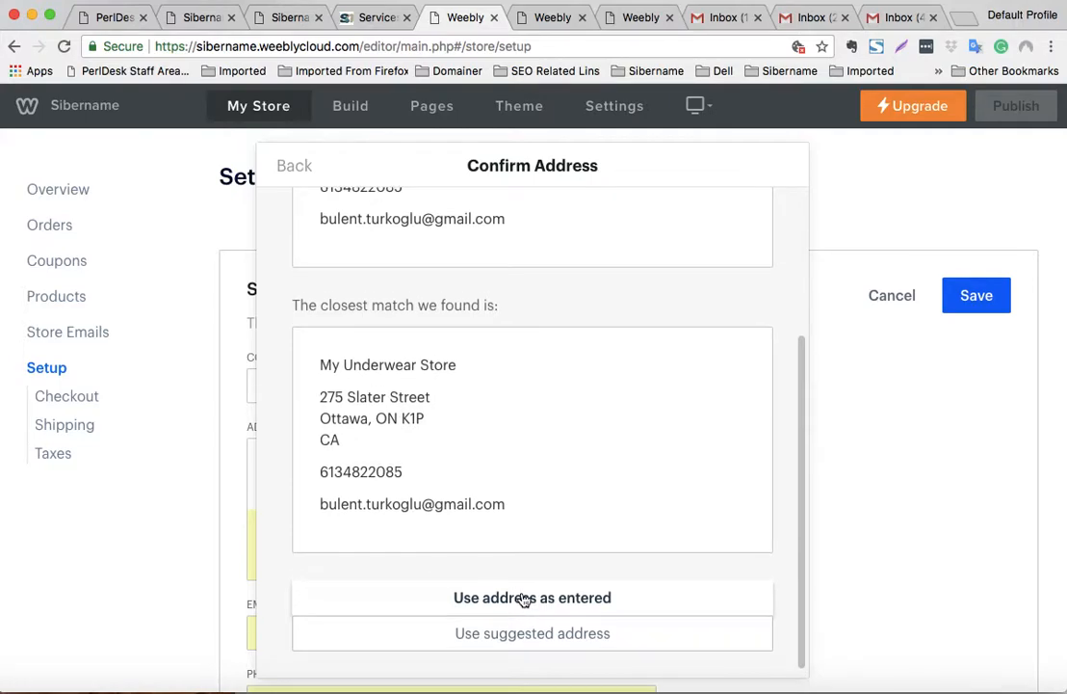
left_click(524, 599)
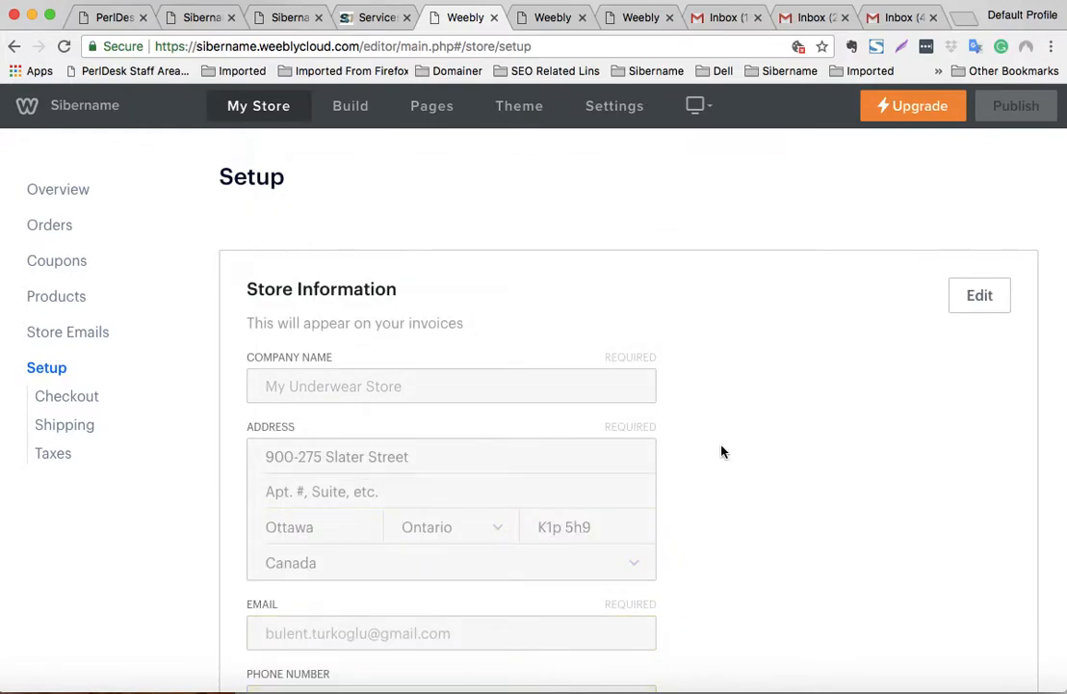
scroll(720, 452, "down", 10)
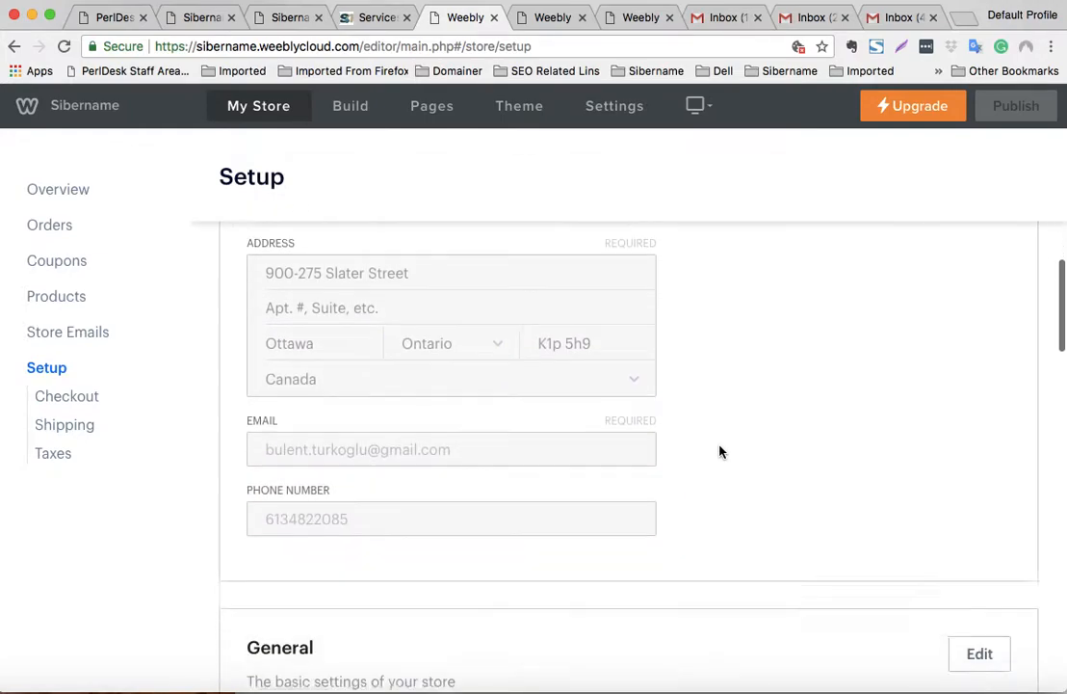
scroll(720, 452, "down", 4)
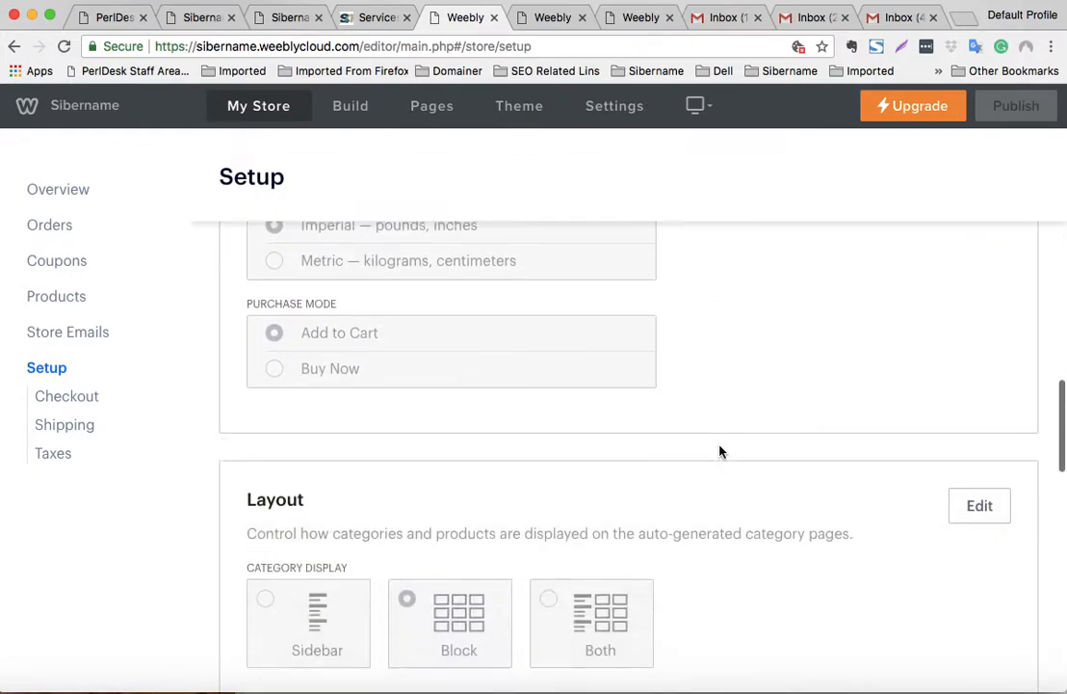
scroll(721, 452, "up", 10)
scroll(719, 452, "down", 15)
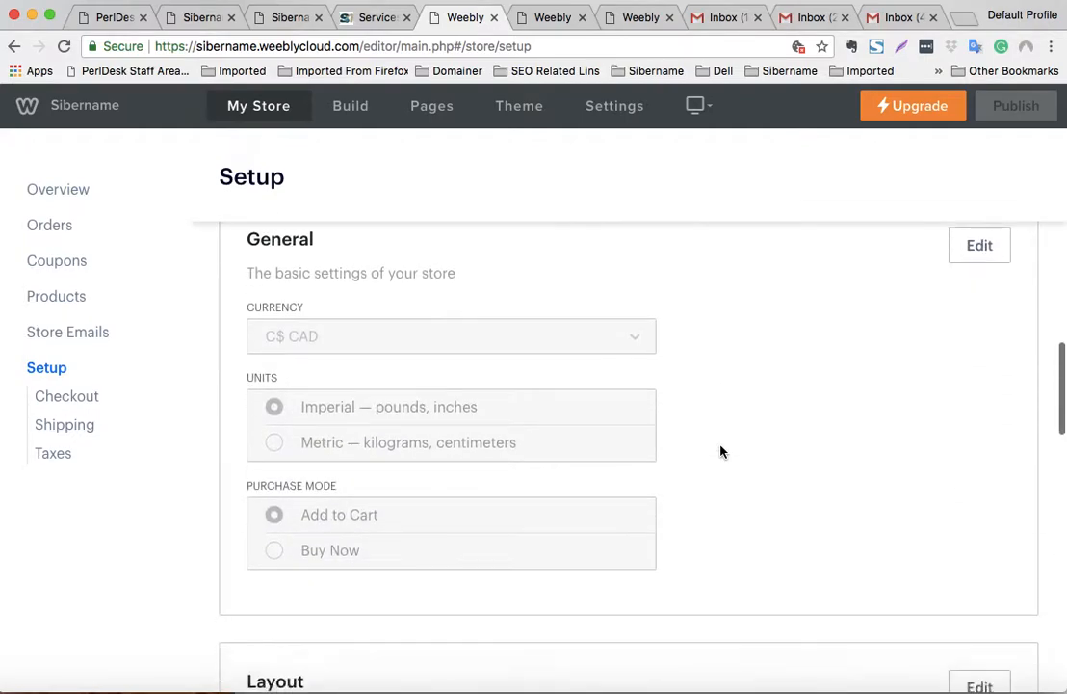
scroll(720, 452, "down", 5)
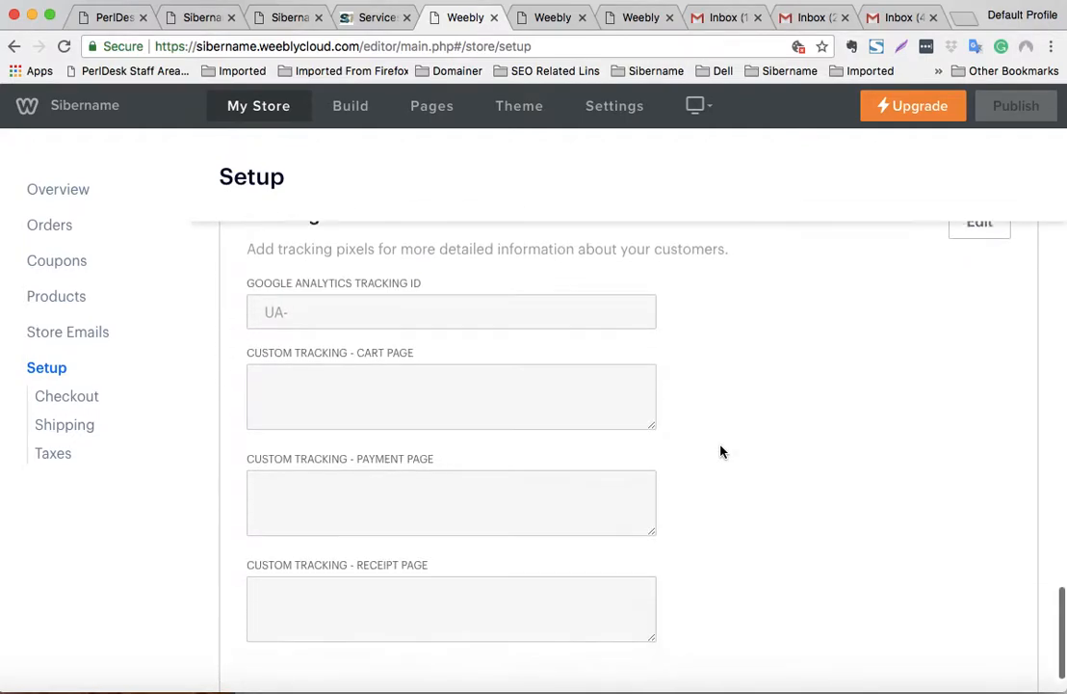
scroll(720, 452, "up", 8)
scroll(723, 452, "down", 8)
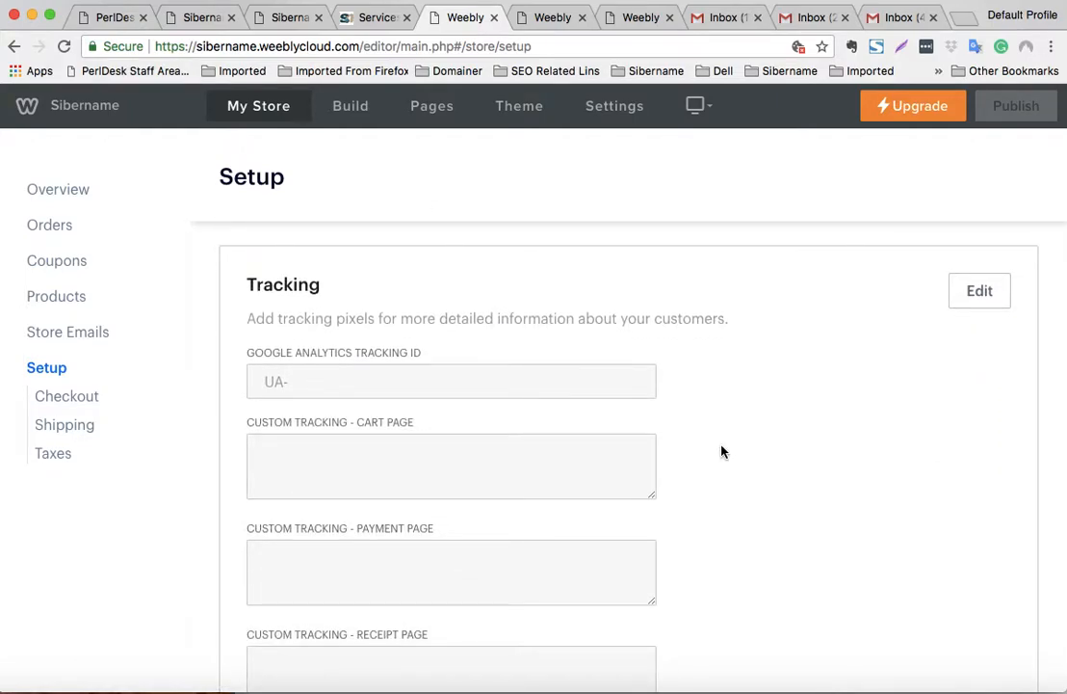
scroll(722, 452, "down", 1)
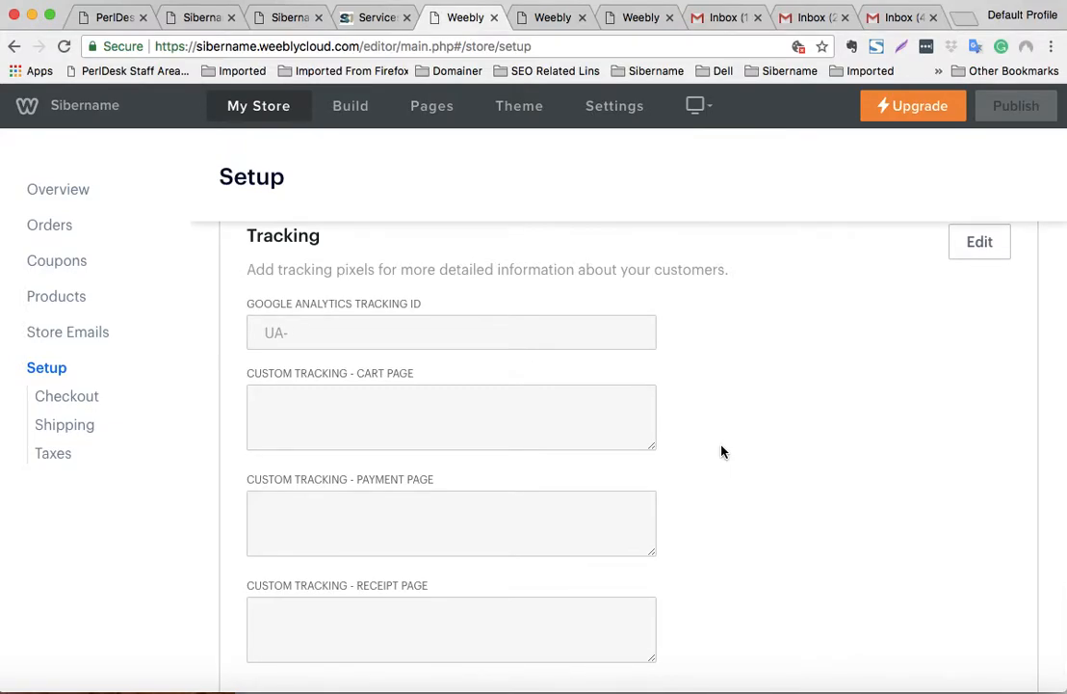
scroll(722, 452, "up", 15)
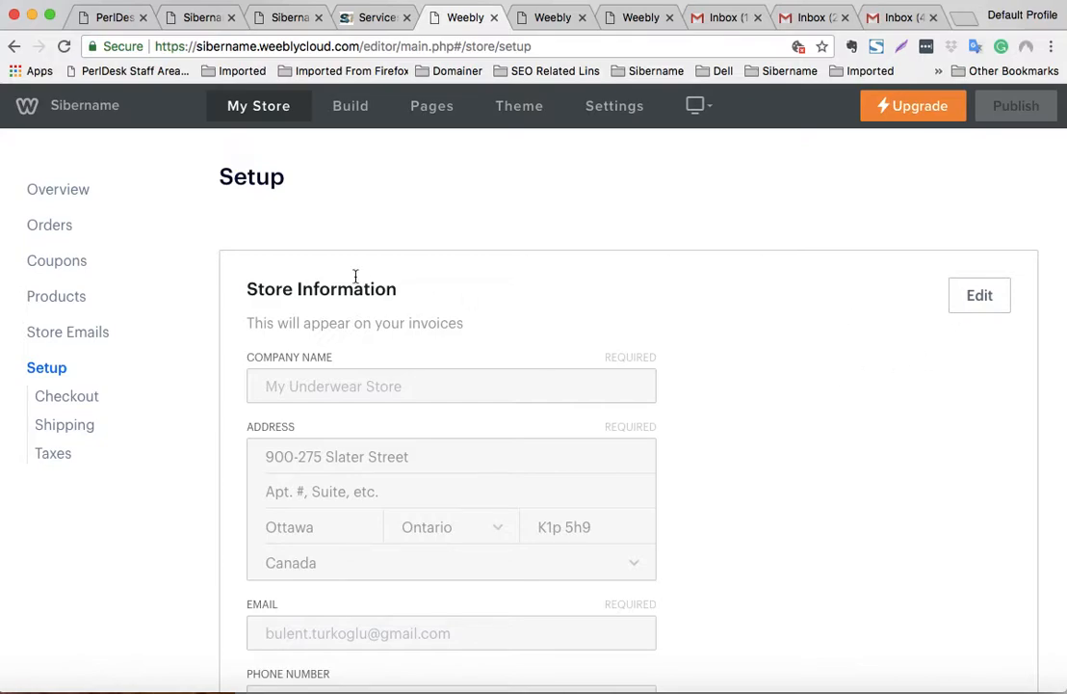
- Go to the Checkout settings and start connecting Stripe for credit card payments
left_click(75, 397)
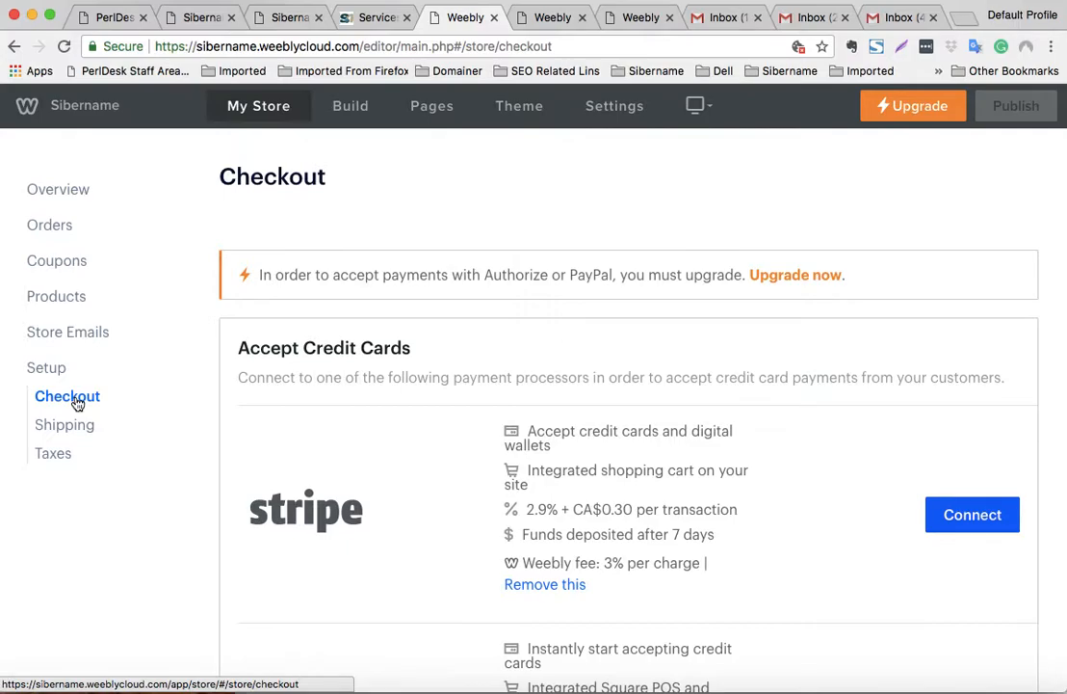
scroll(751, 399, "down", 2)
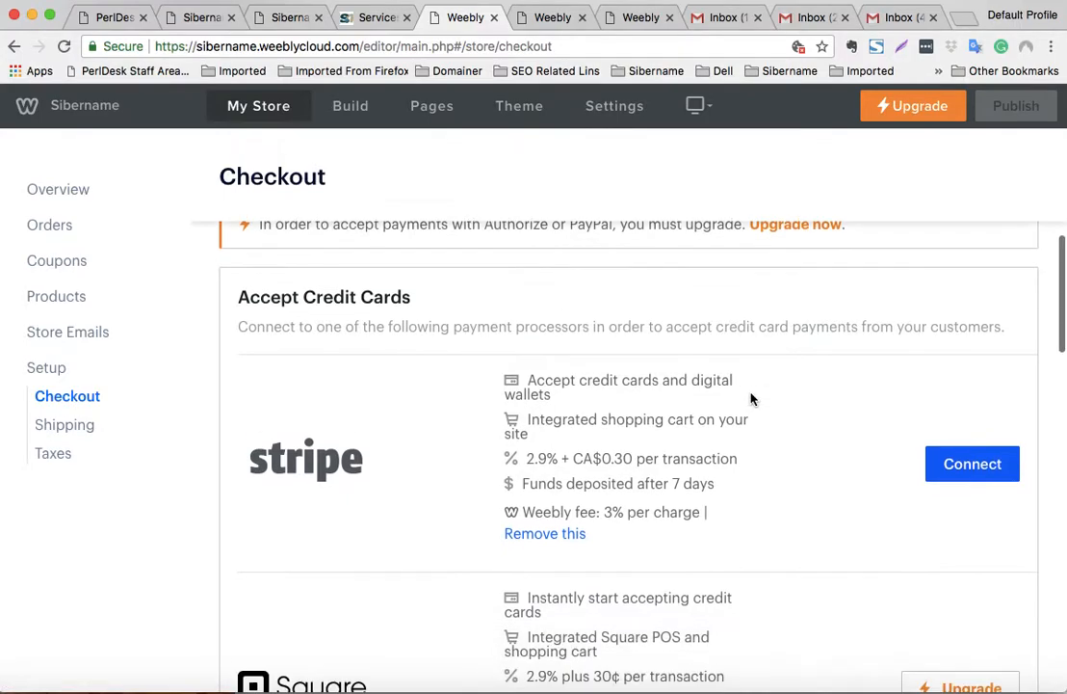
scroll(752, 399, "down", 5)
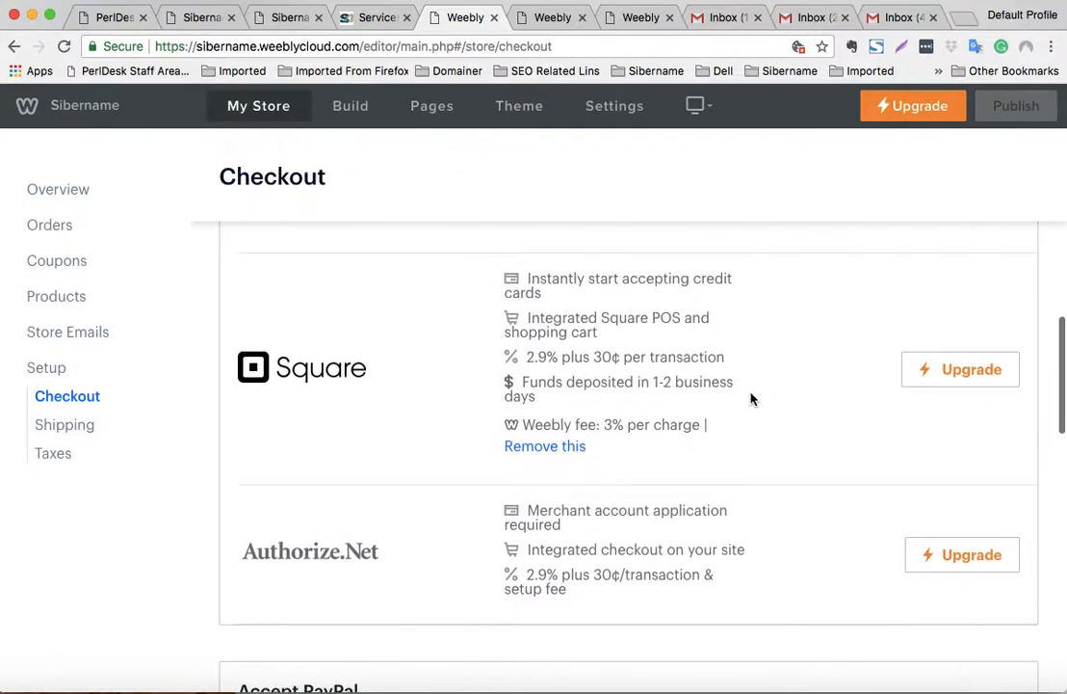
scroll(752, 399, "up", 4)
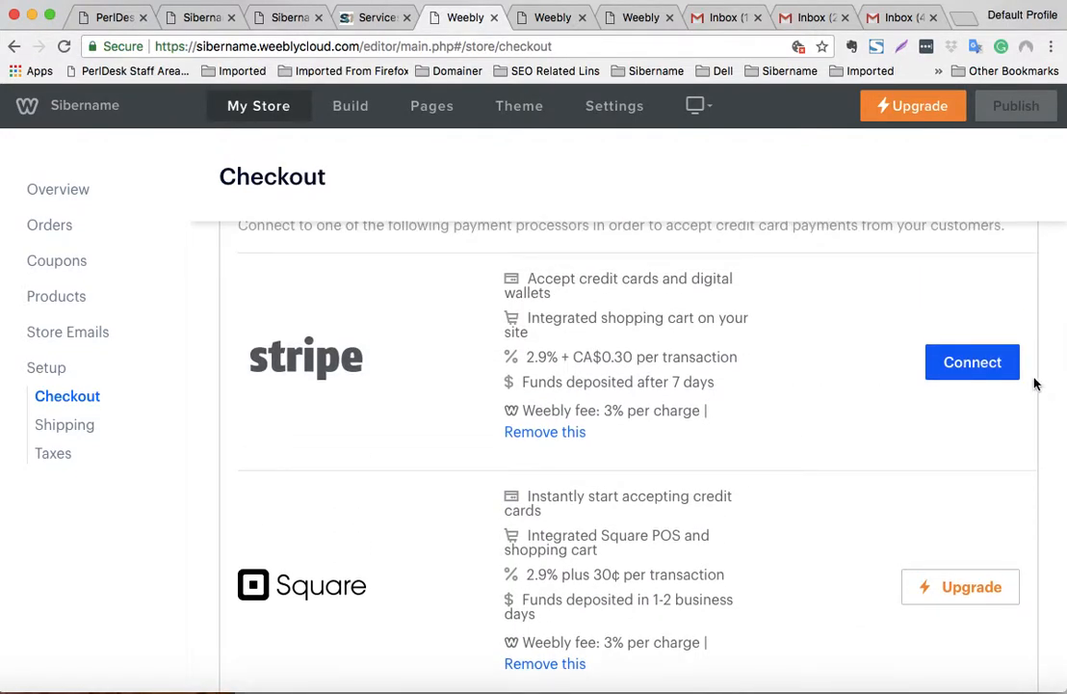
left_click(970, 366)
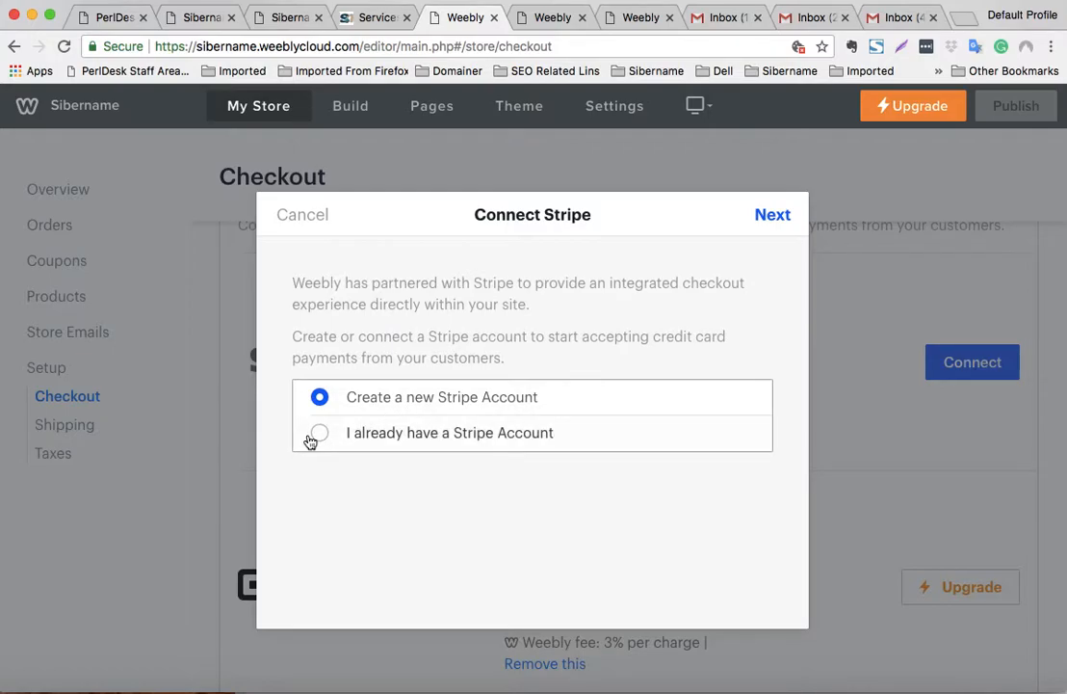
- Create a new Stripe account, replacing the prefilled email with another address
left_click(771, 216)
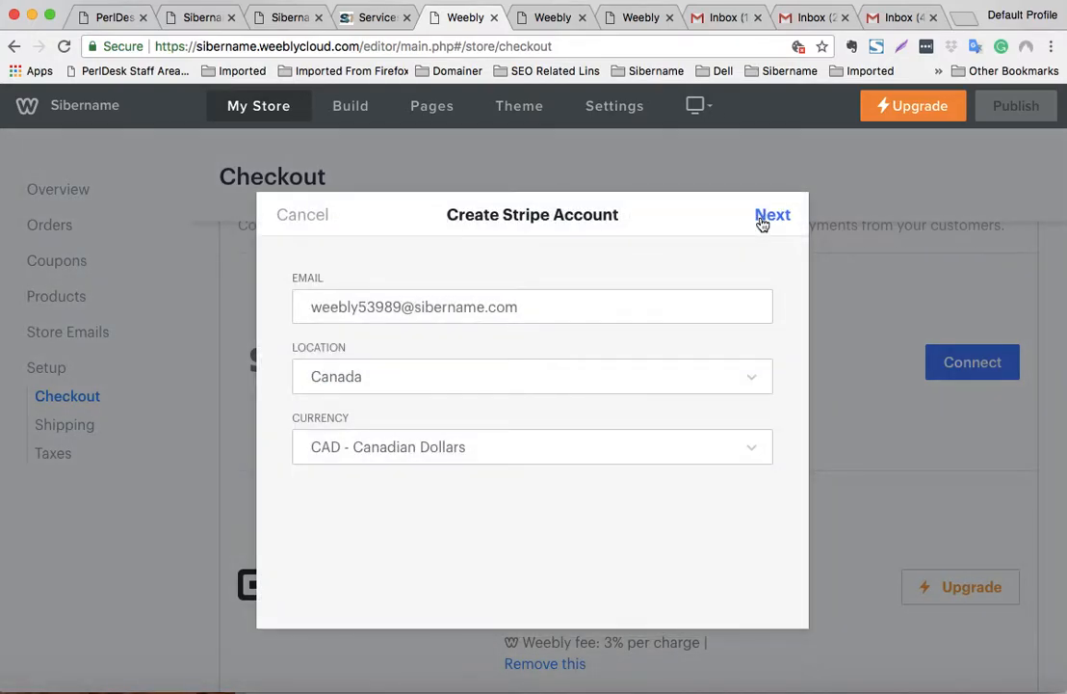
triple_click(354, 308)
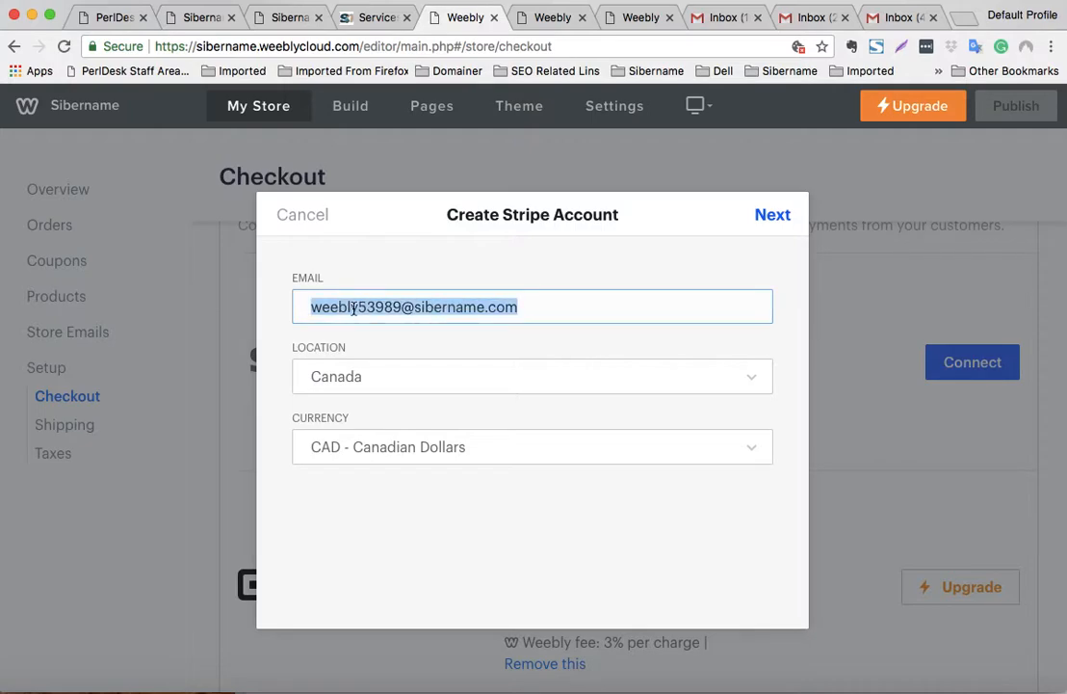
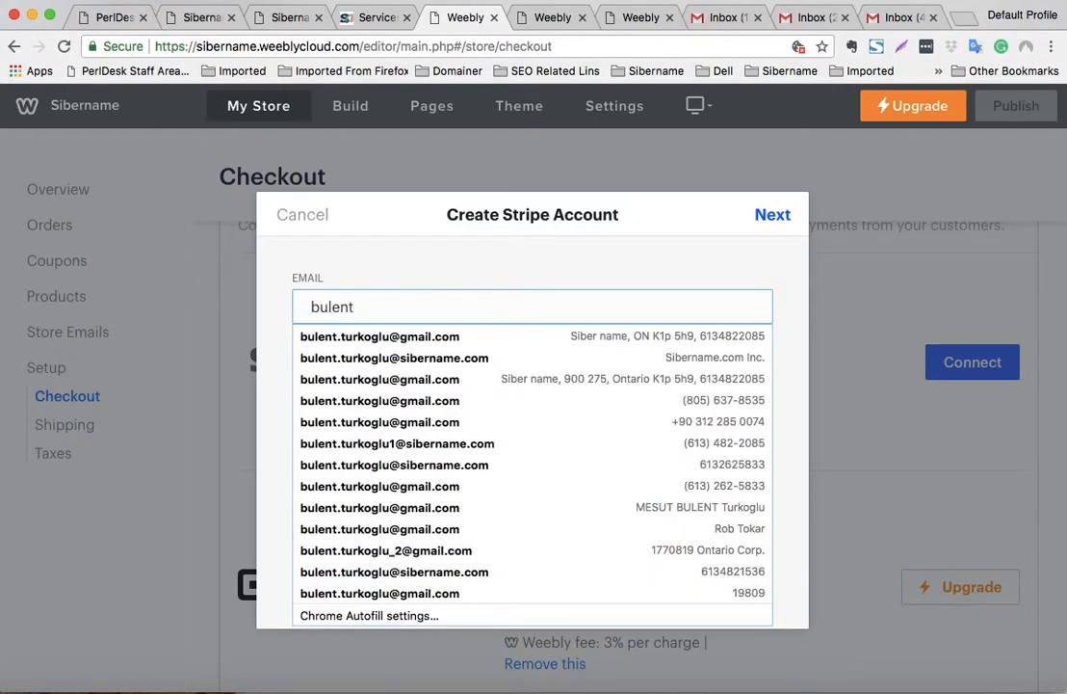
left_click(393, 336)
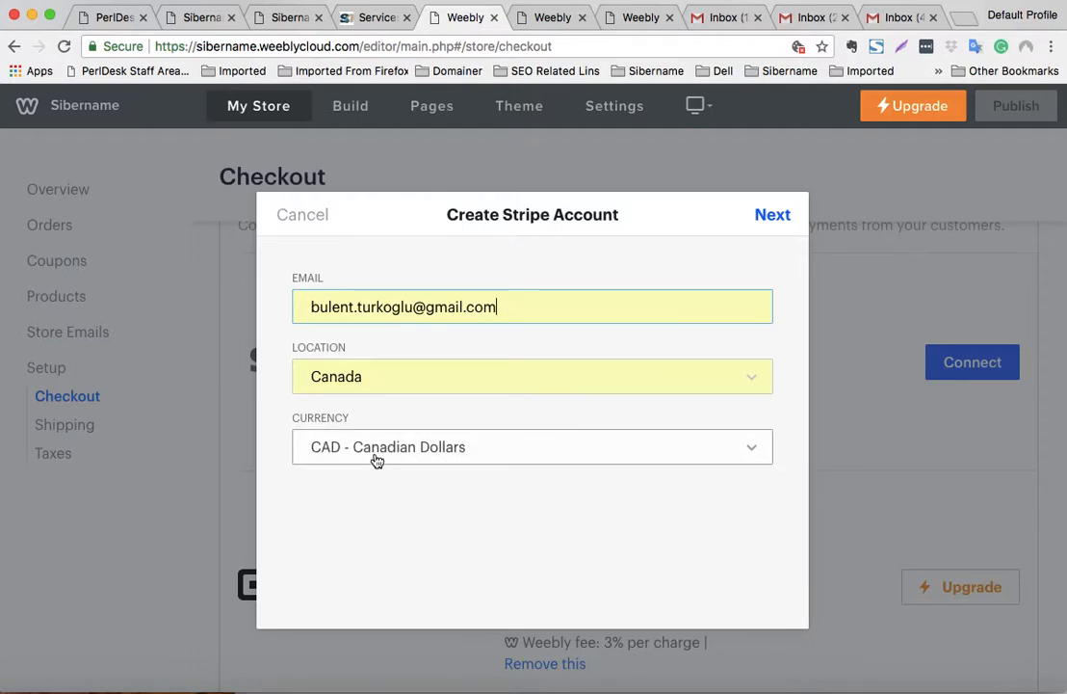
left_click(771, 217)
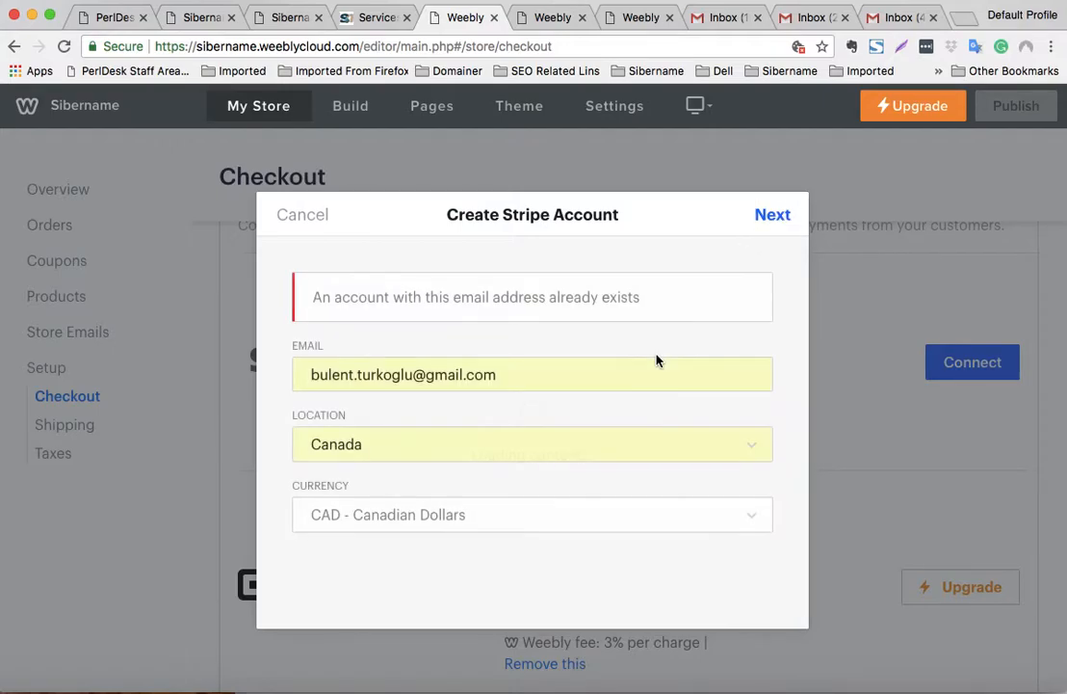
- Change the Stripe account email to a different address and submit the account again
double_click(426, 374)
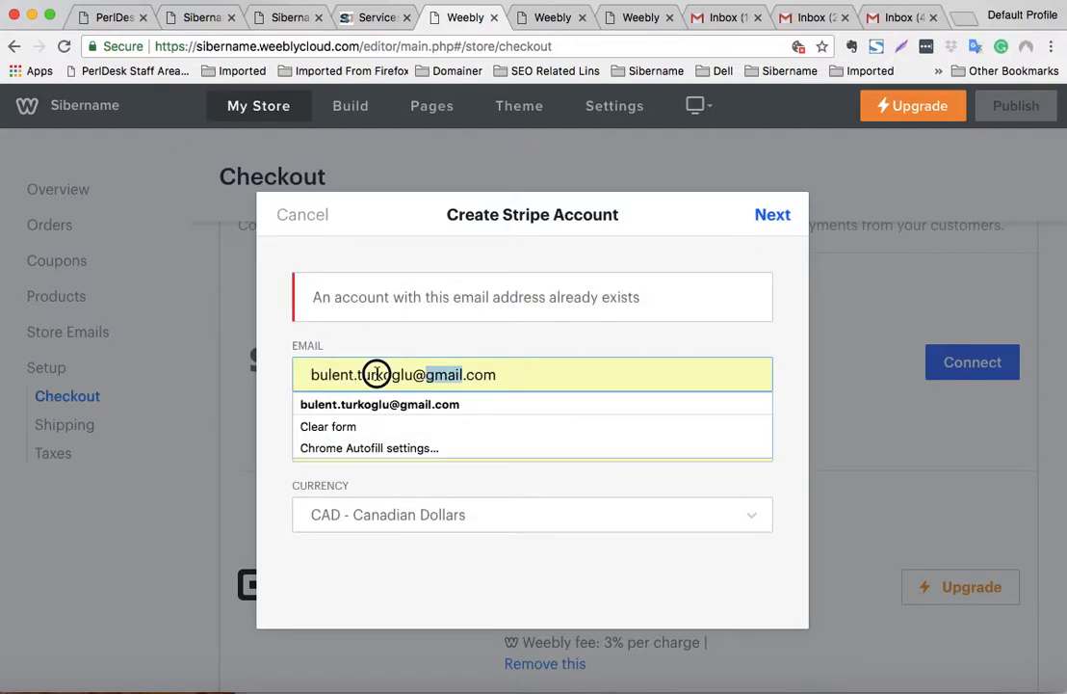
triple_click(377, 374)
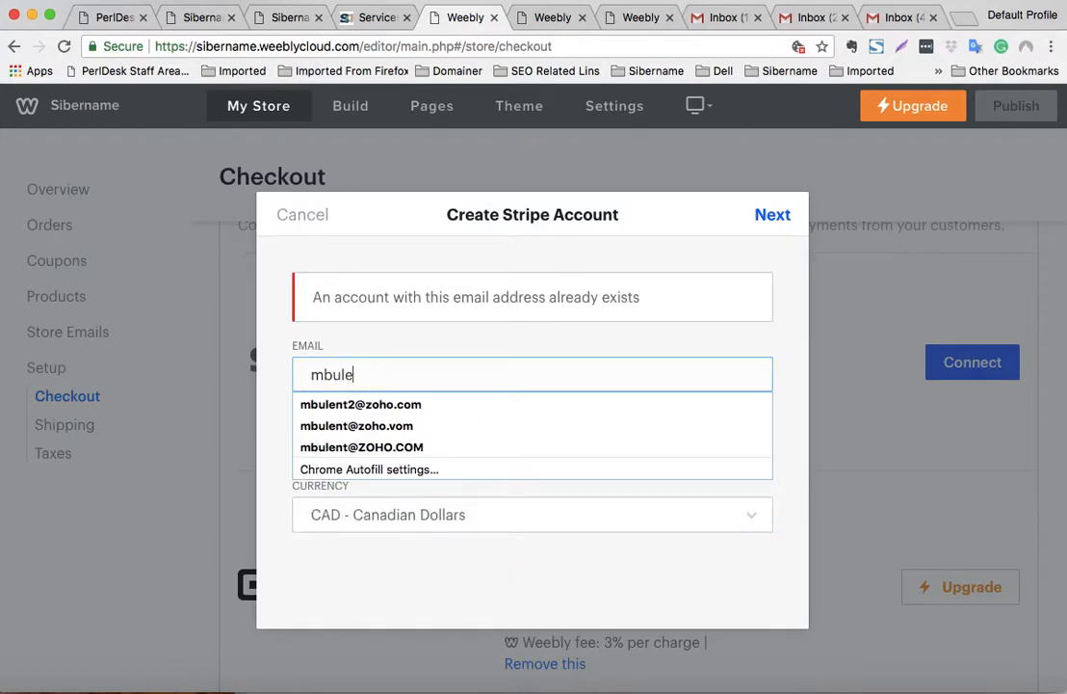
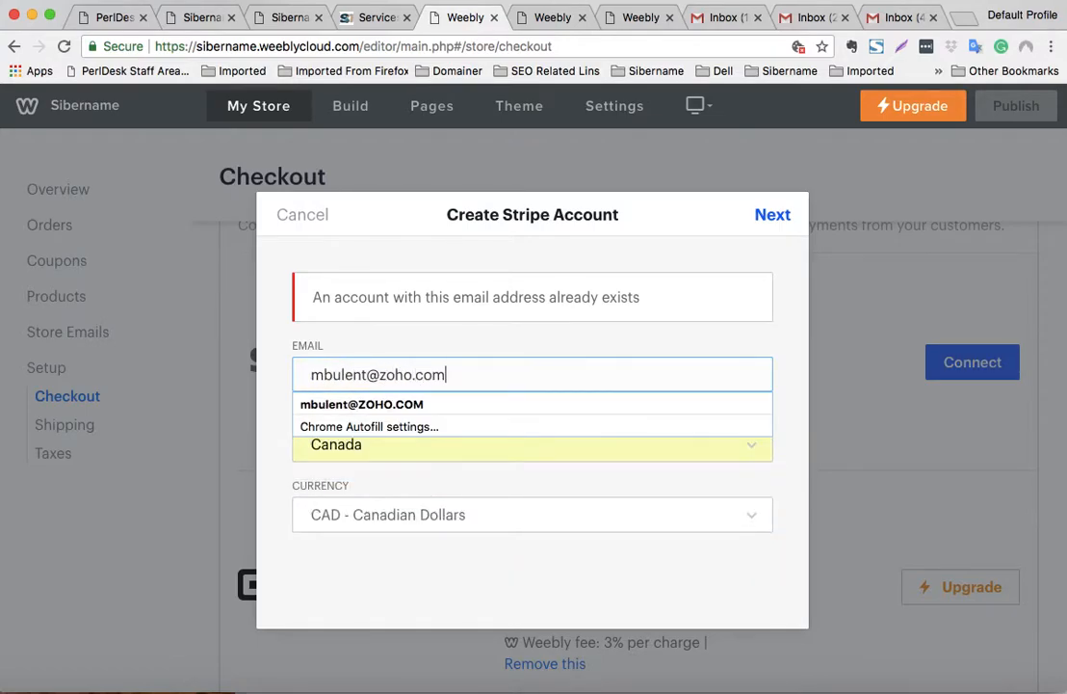
left_click(650, 332)
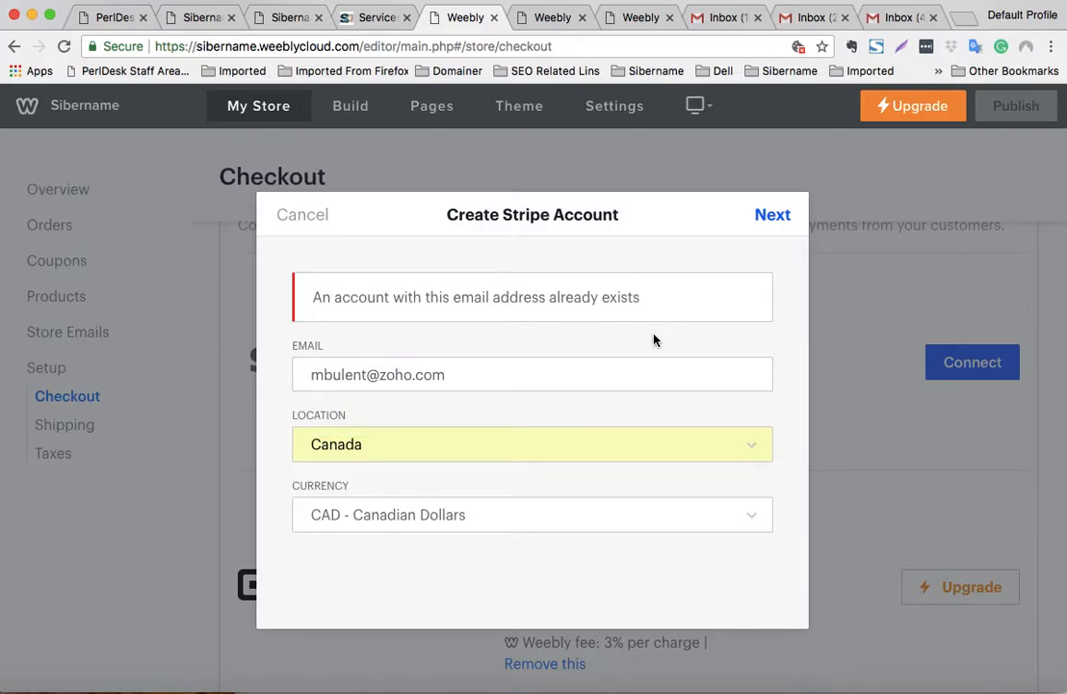
left_click(771, 219)
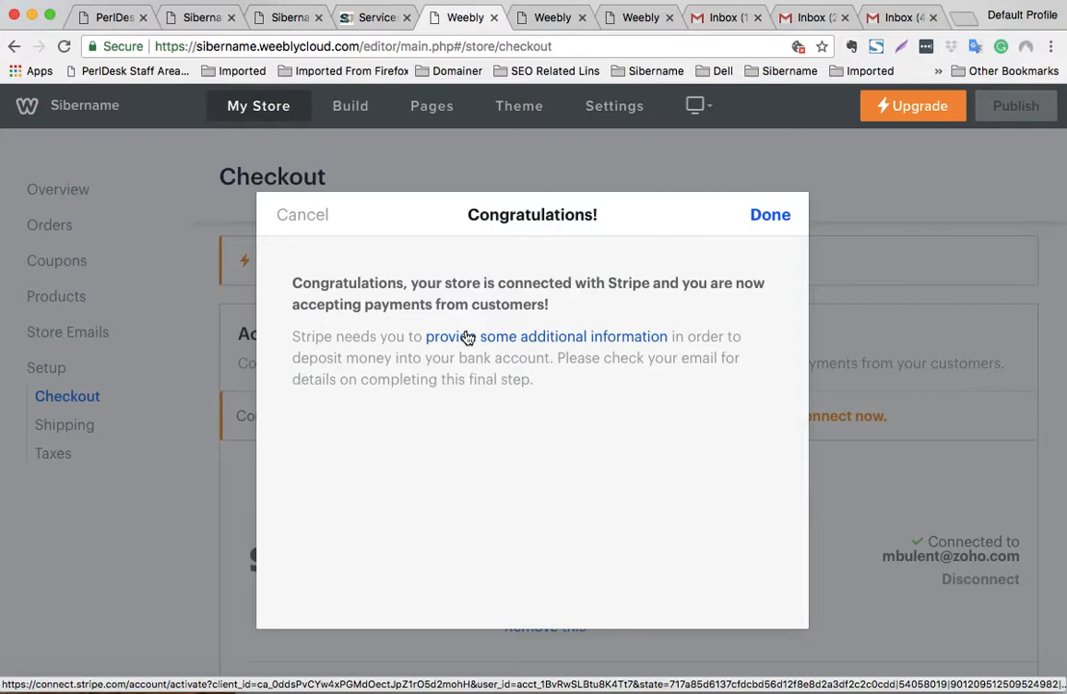
left_click(760, 220)
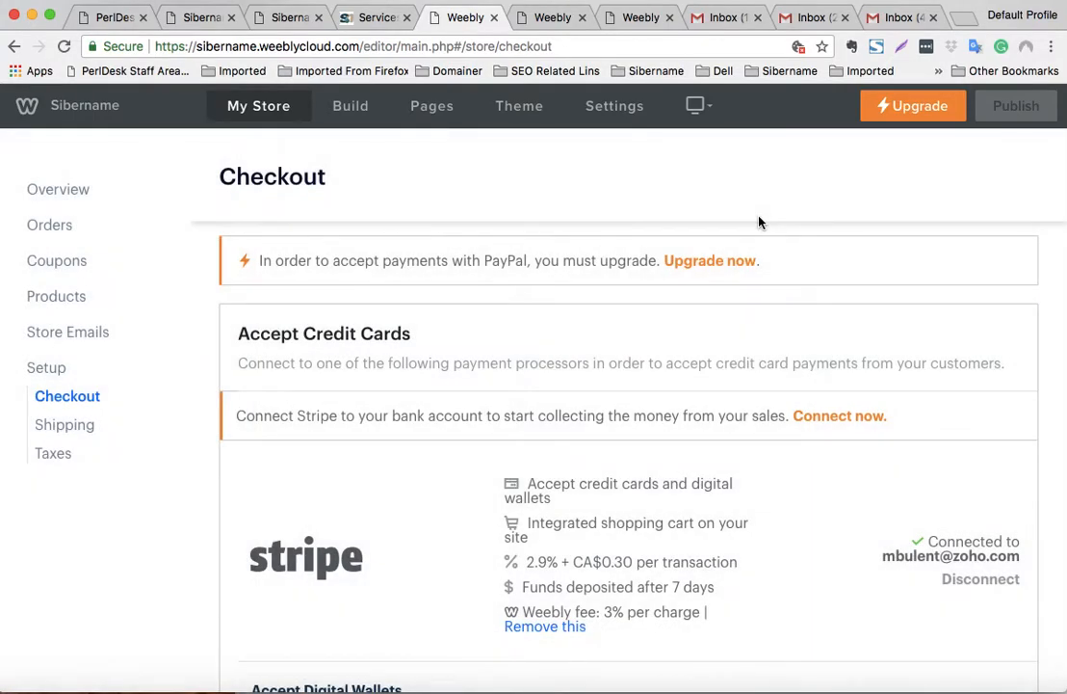
scroll(760, 231, "down", 10)
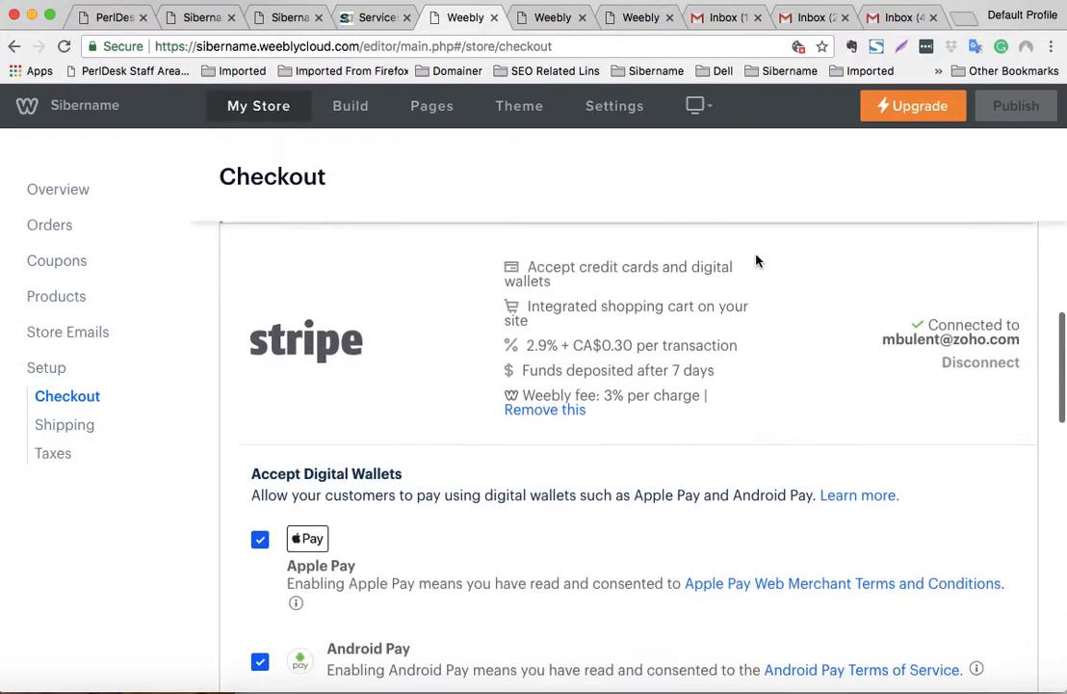
scroll(578, 304, "down", 2)
scroll(543, 310, "up", 5)
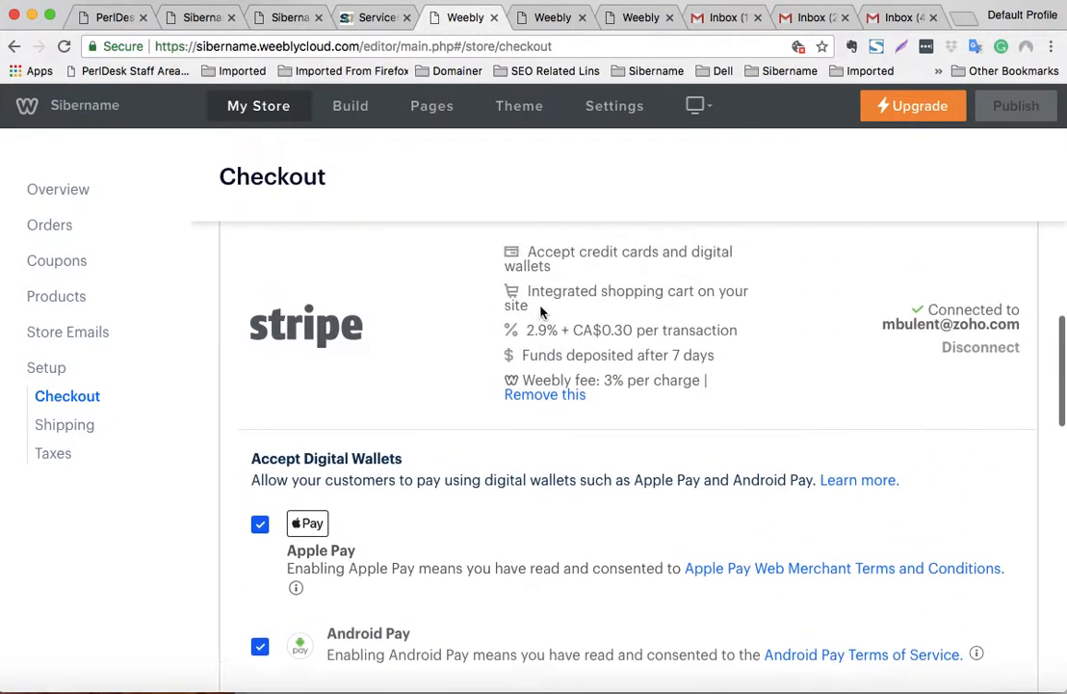
scroll(546, 311, "down", 10)
scroll(547, 309, "down", 4)
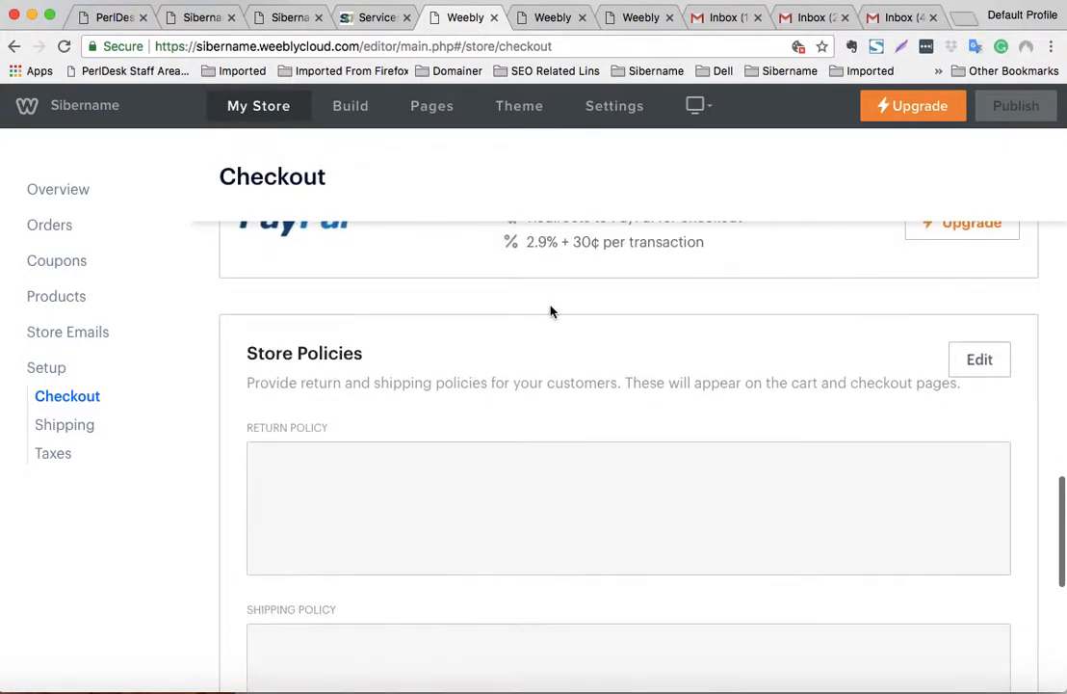
scroll(551, 310, "up", 10)
scroll(555, 308, "up", 3)
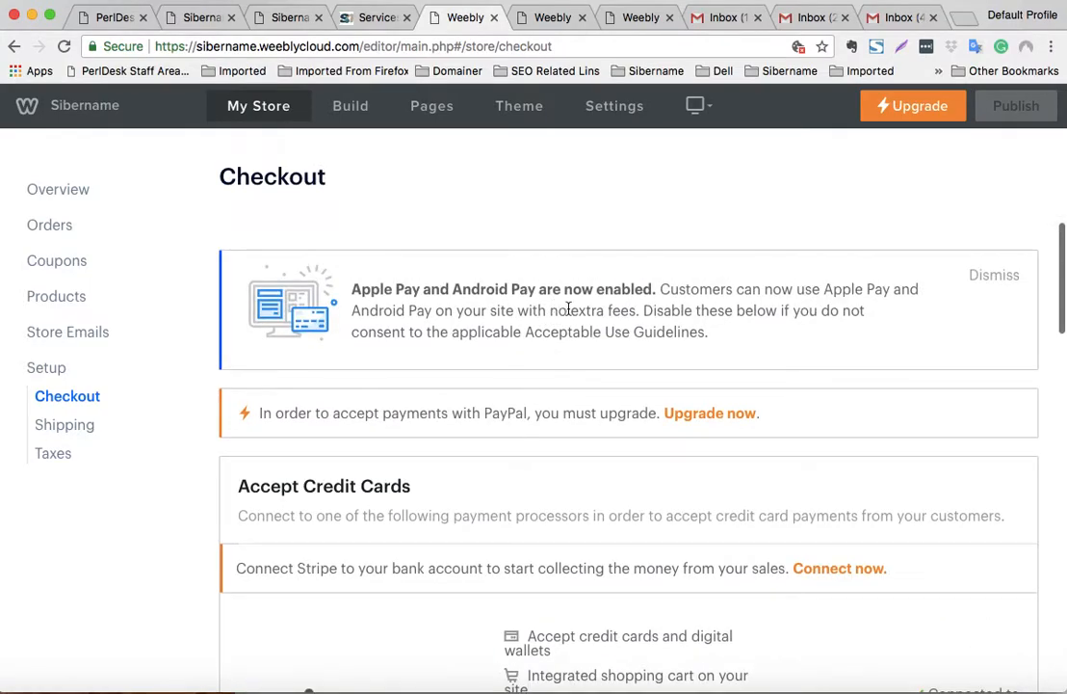
scroll(567, 309, "down", 20)
scroll(572, 309, "down", 5)
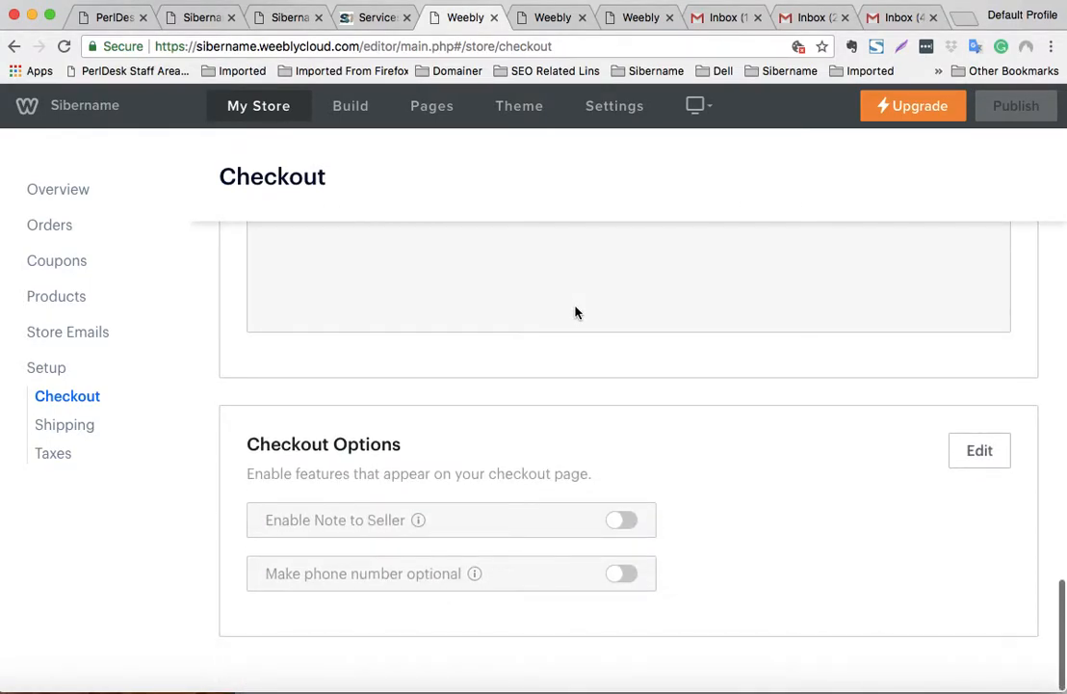
scroll(574, 308, "up", 15)
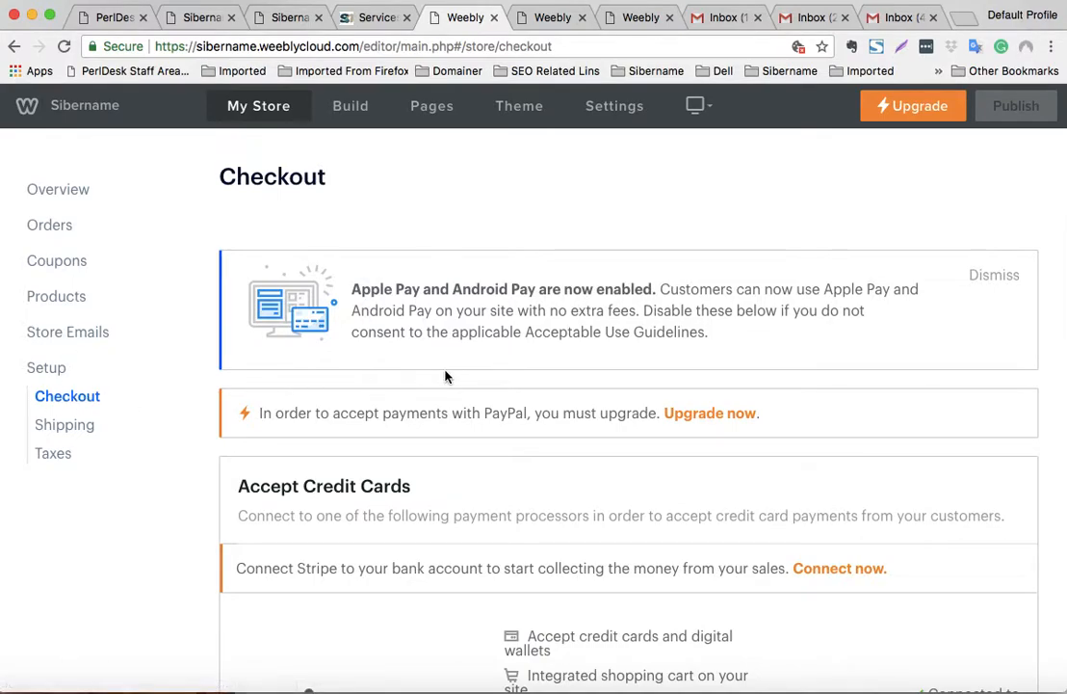
scroll(499, 374, "down", 5)
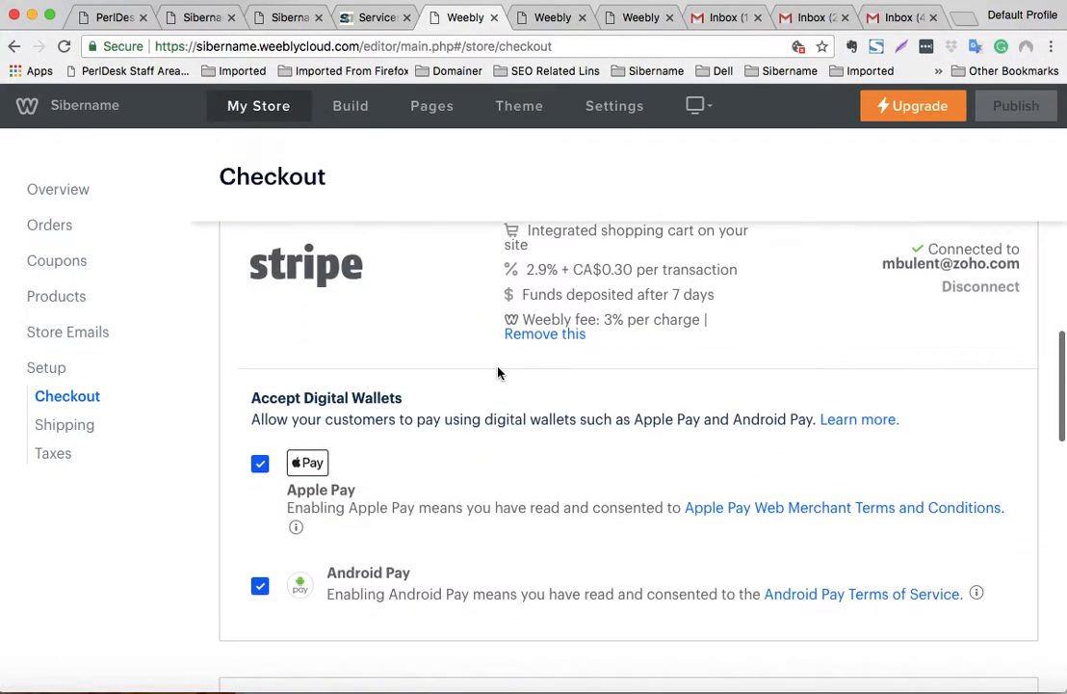
scroll(498, 373, "down", 1)
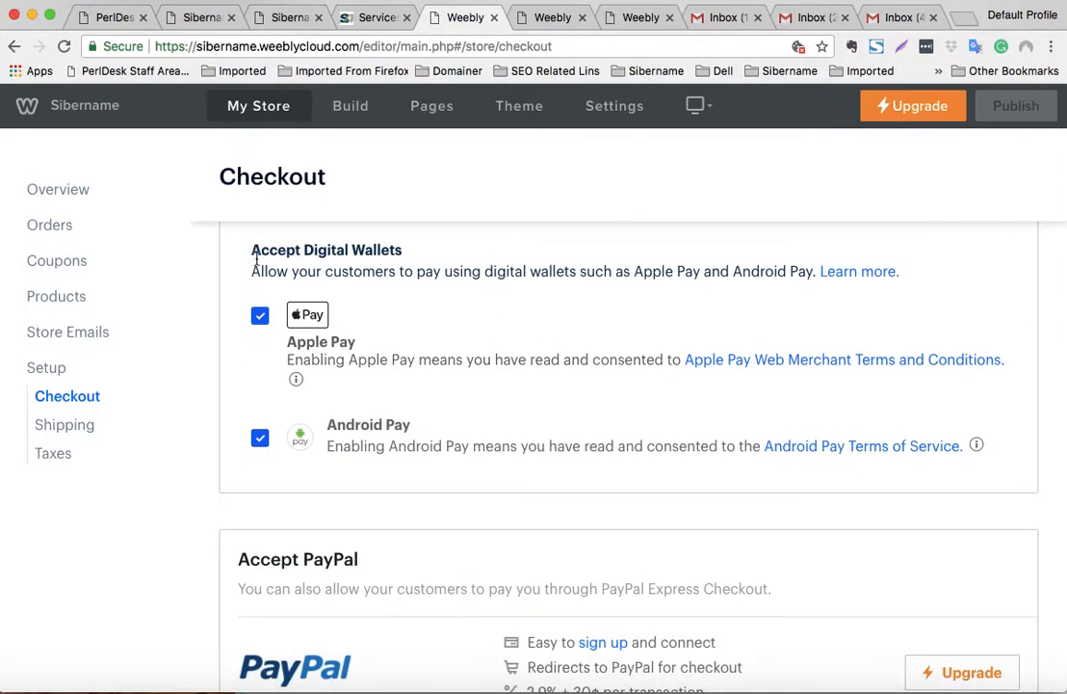
scroll(477, 312, "down", 4)
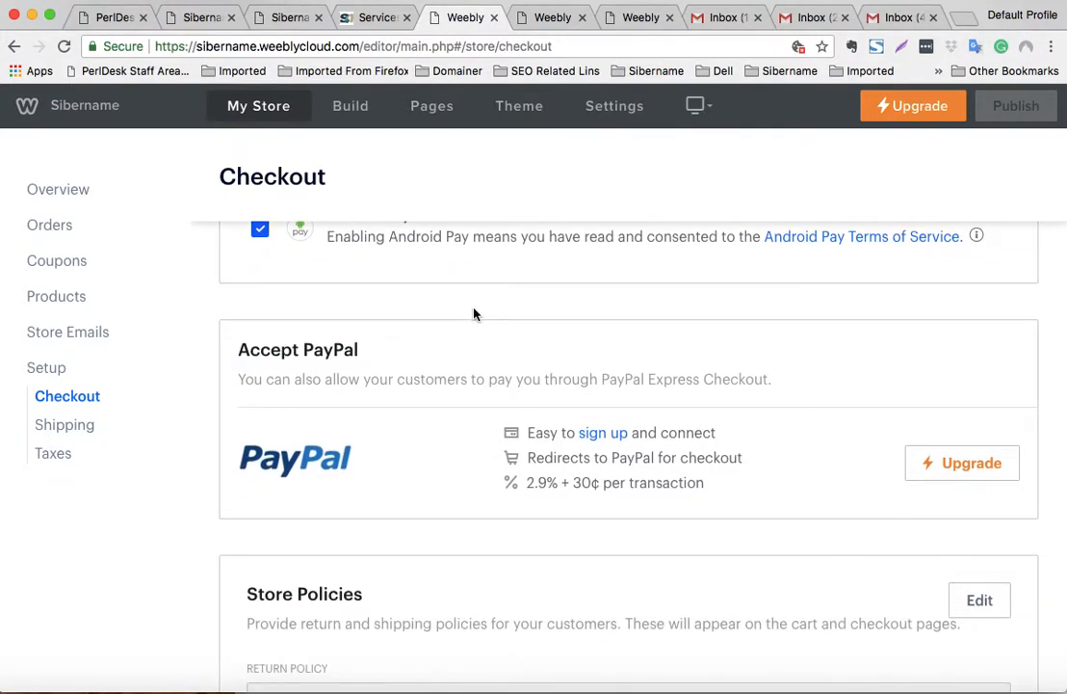
scroll(473, 313, "down", 2)
scroll(473, 313, "down", 1)
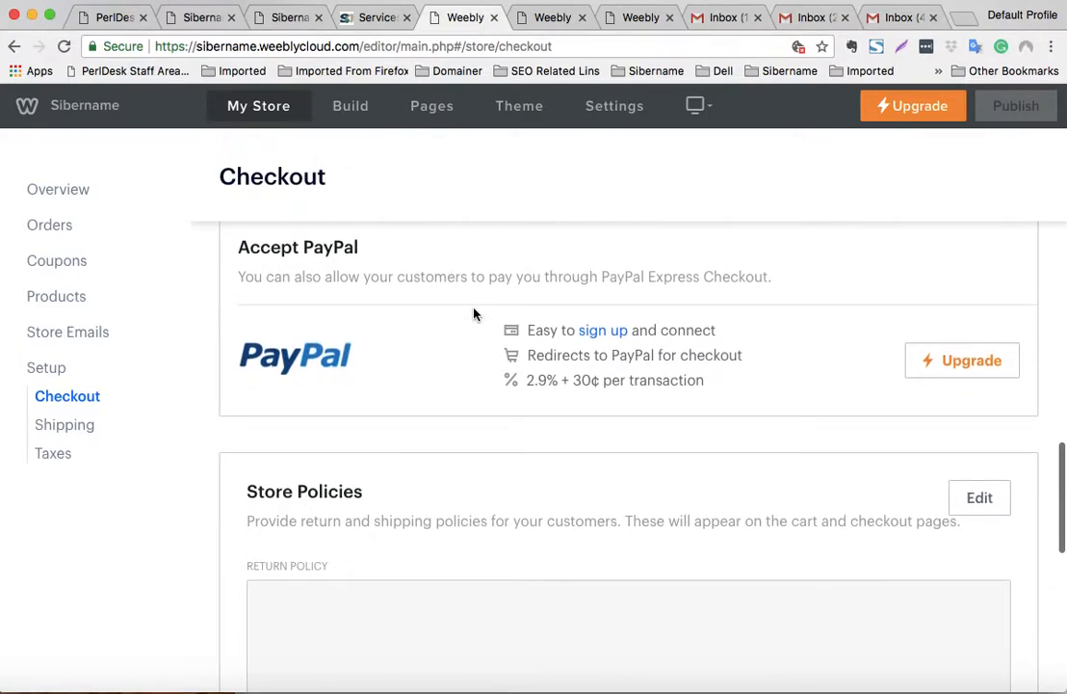
scroll(945, 364, "down", 2)
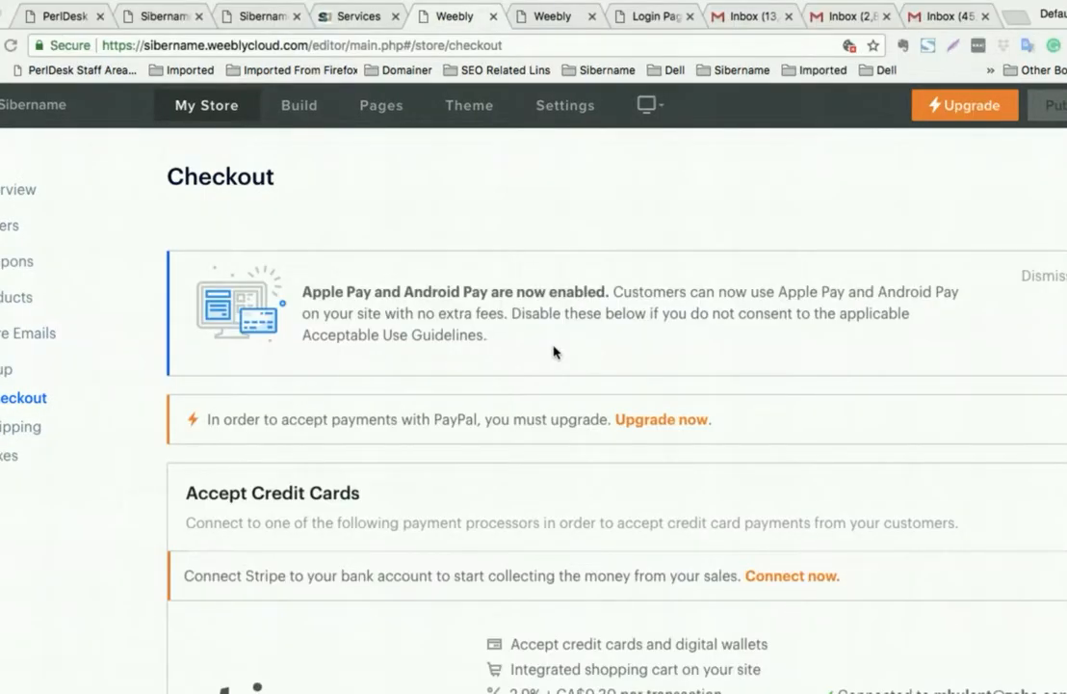
scroll(554, 351, "down", 10)
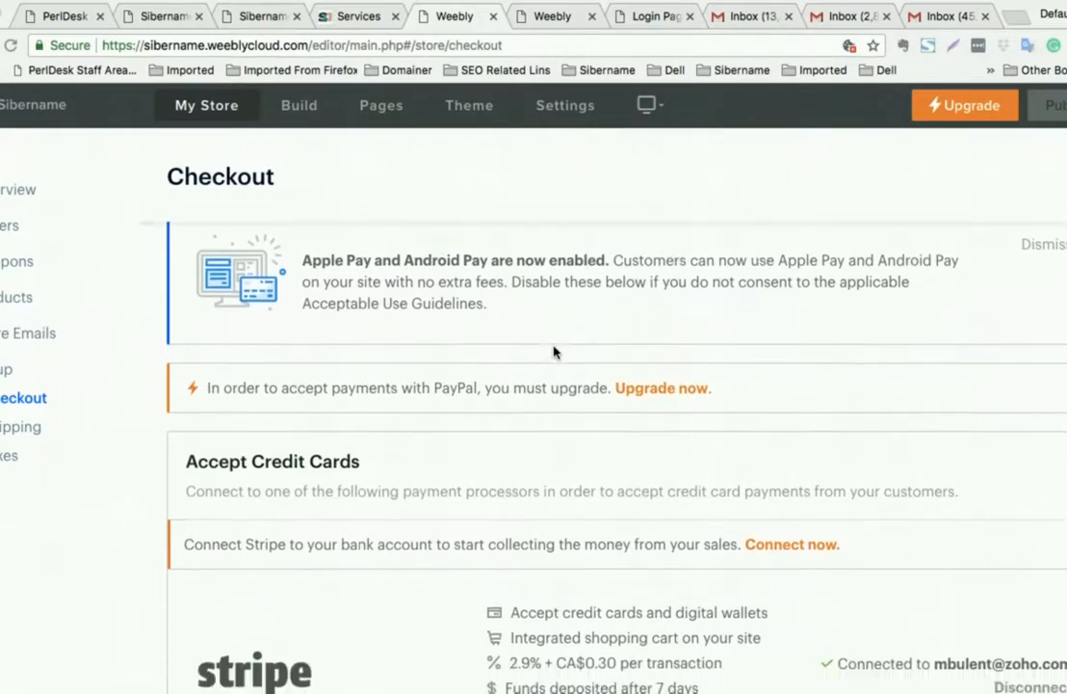
scroll(553, 350, "down", 5)
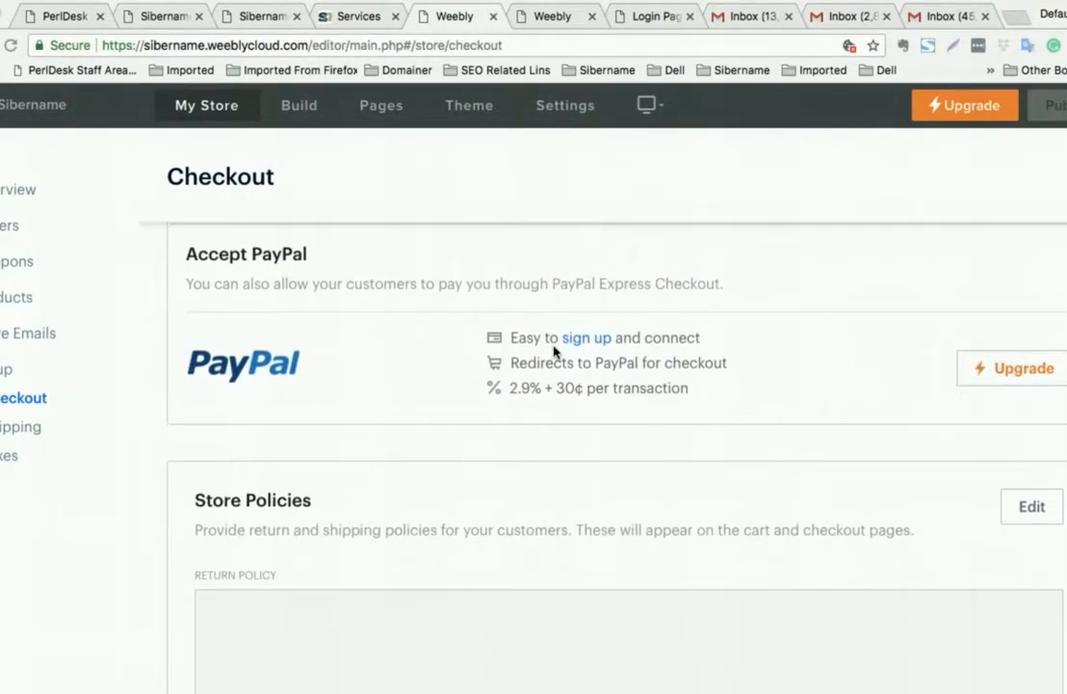
scroll(553, 352, "up", 4)
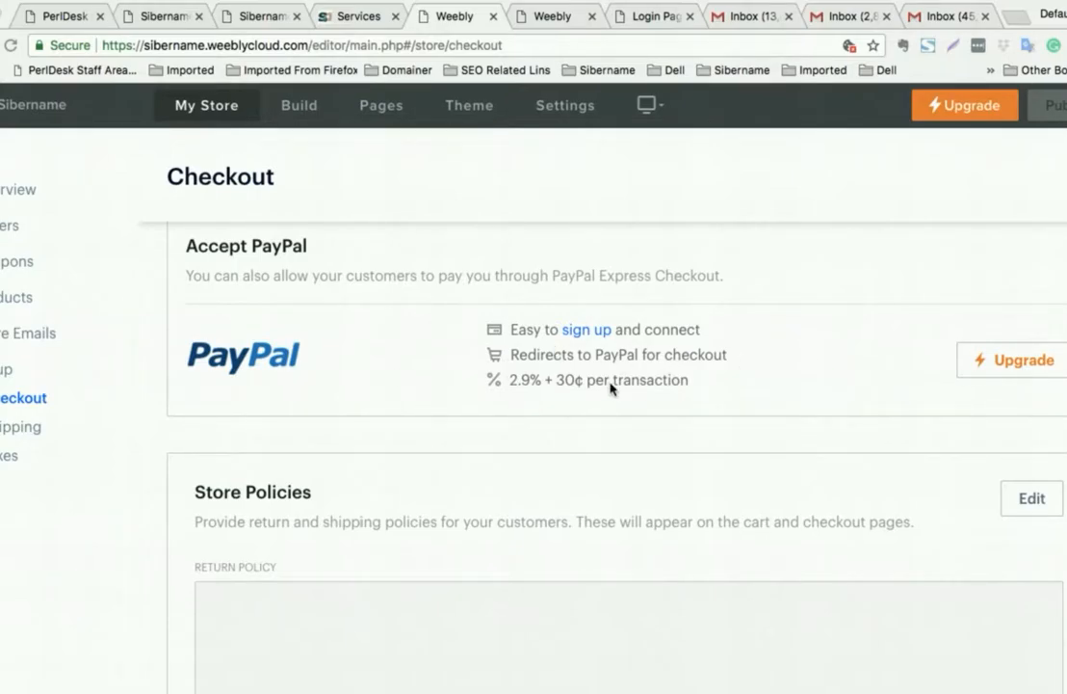
scroll(611, 388, "up", 6)
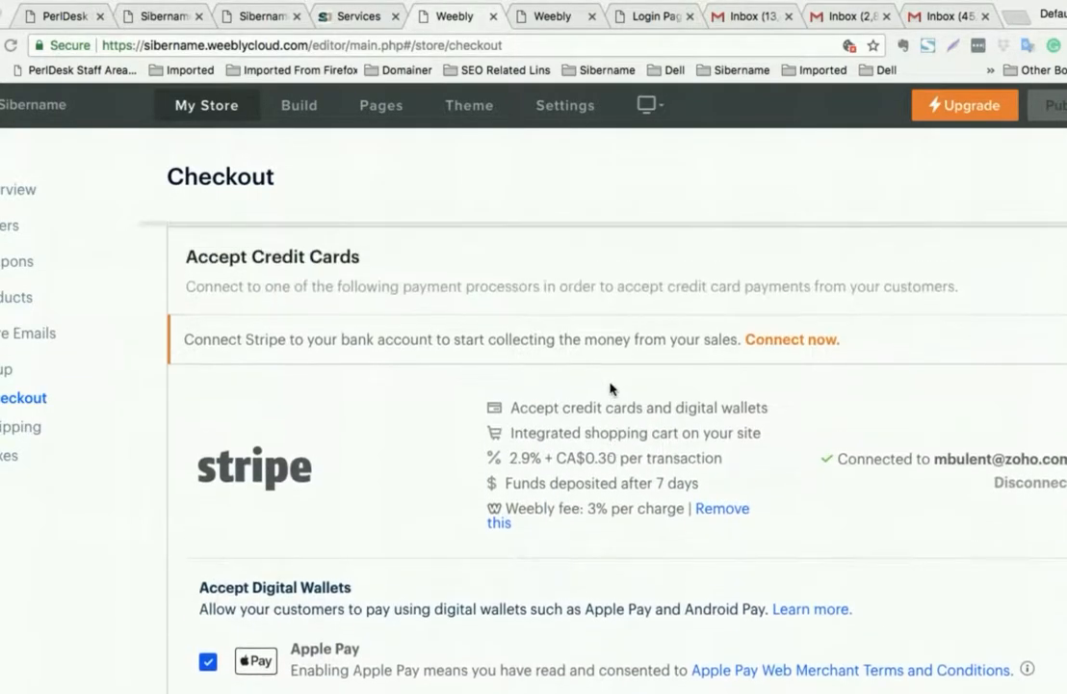
scroll(610, 388, "down", 5)
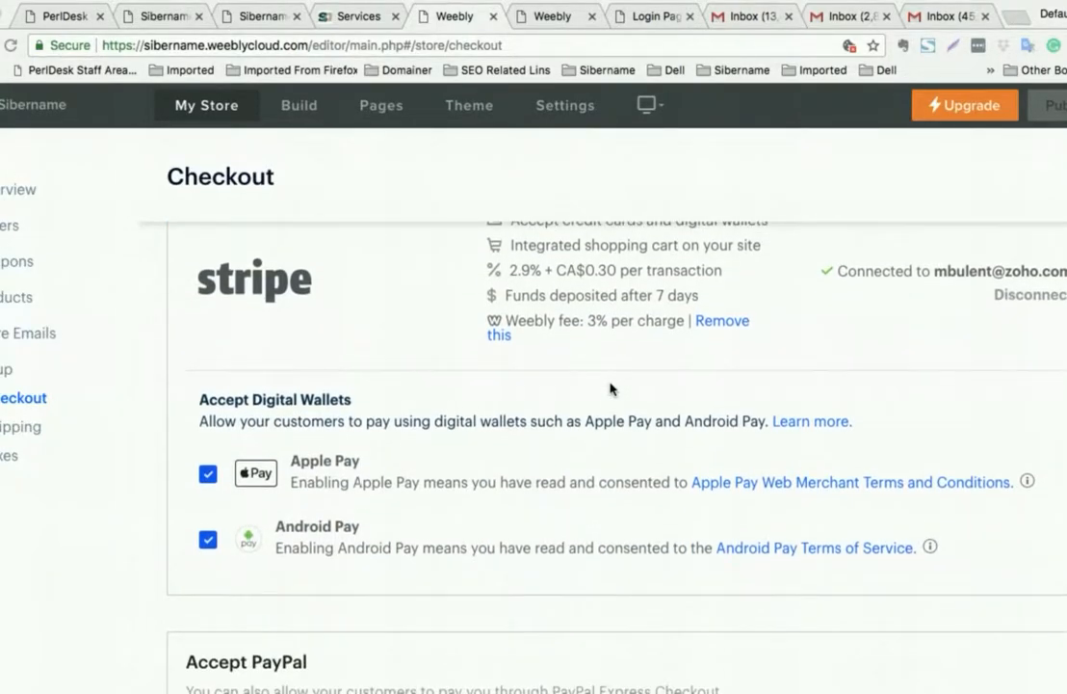
scroll(607, 386, "up", 3)
scroll(564, 364, "down", 4)
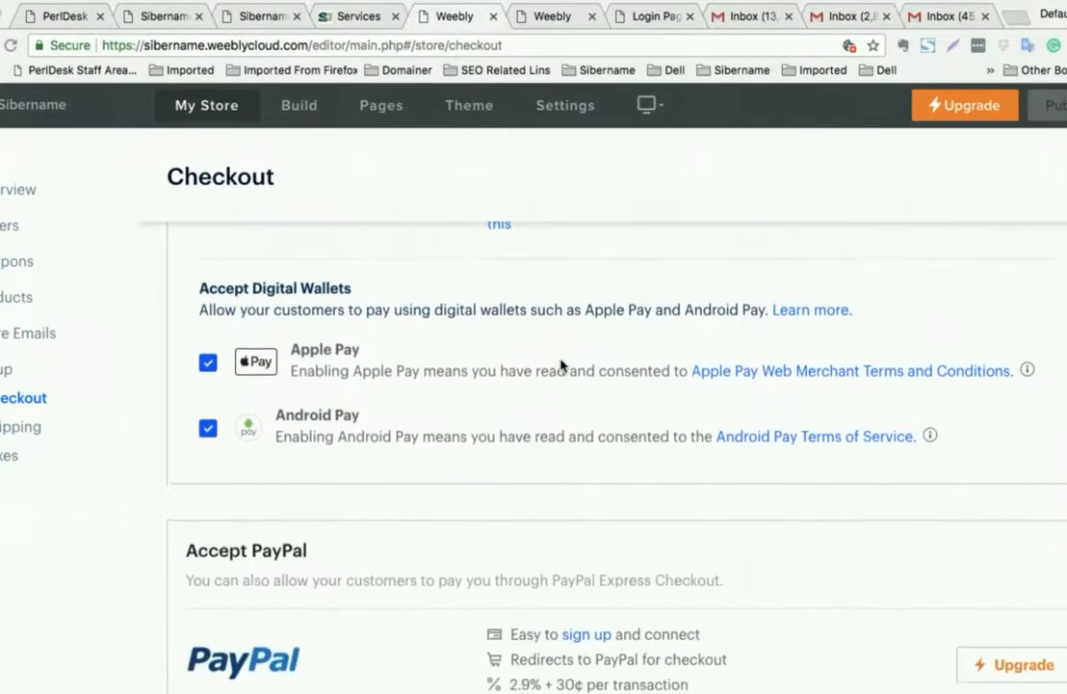
scroll(565, 364, "up", 4)
scroll(567, 365, "down", 2)
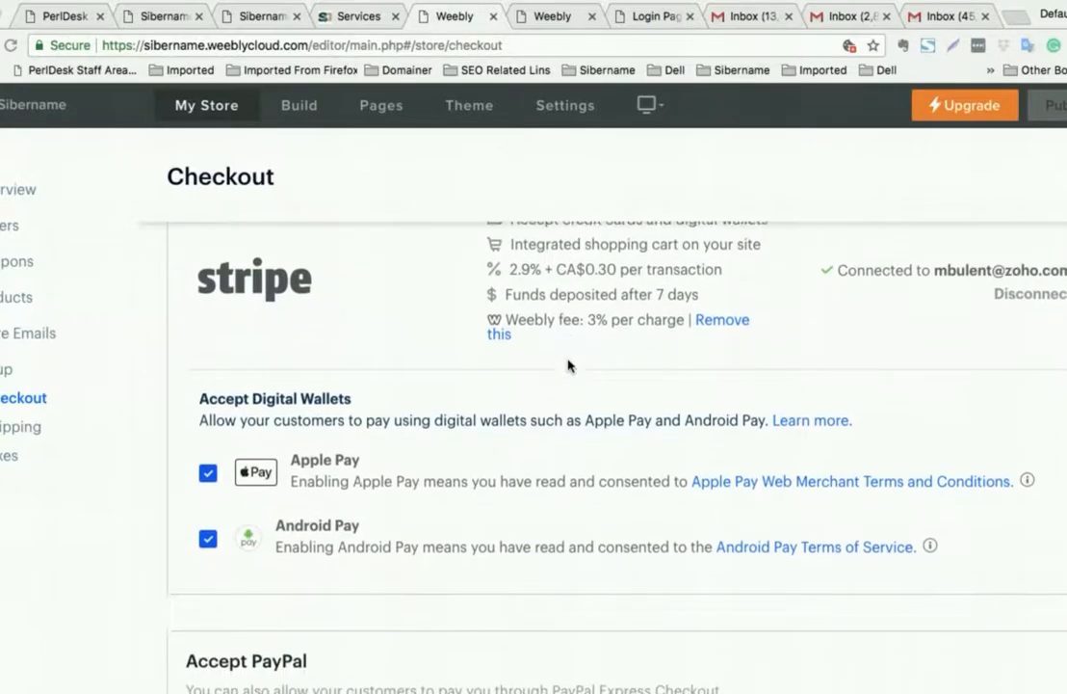
scroll(568, 364, "up", 2)
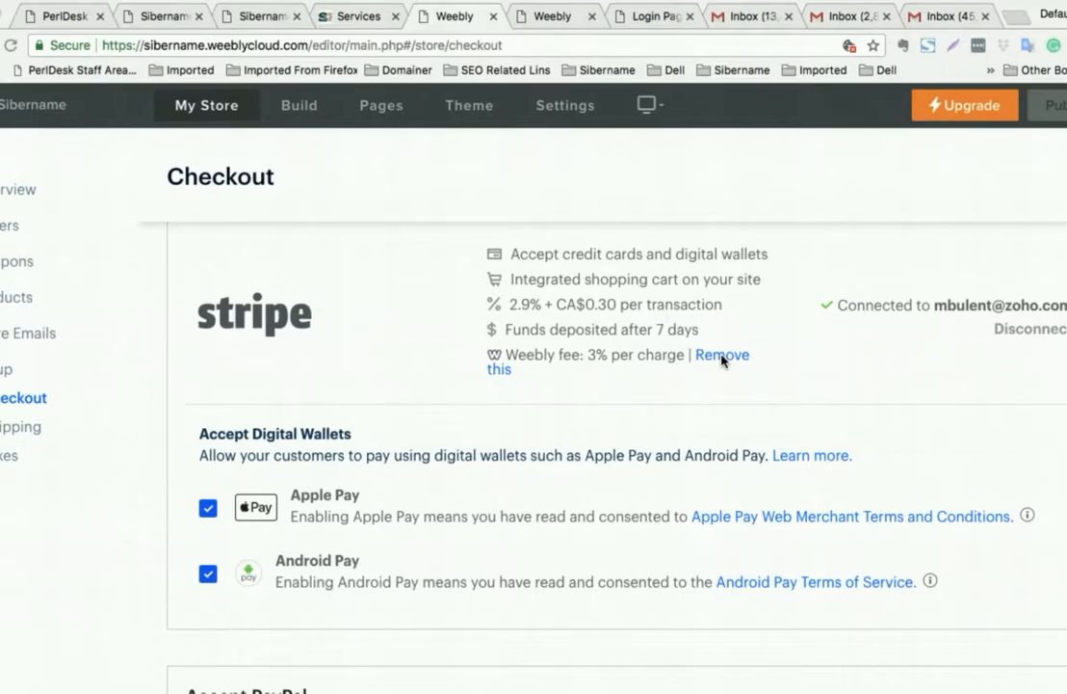
scroll(346, 455, "down", 1)
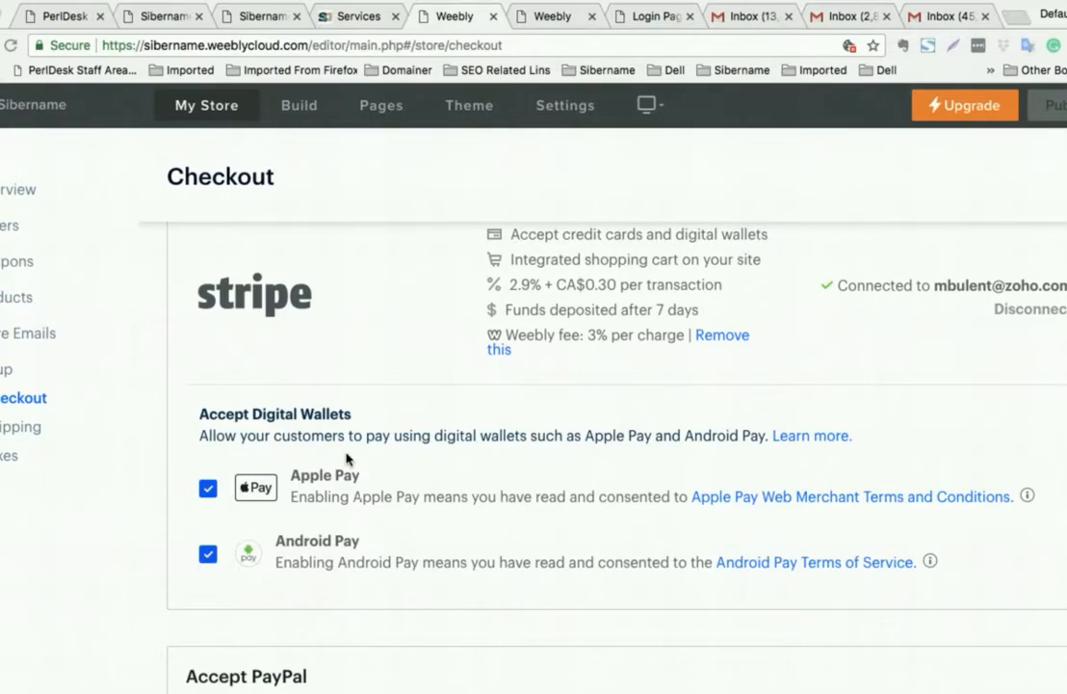
scroll(345, 459, "down", 5)
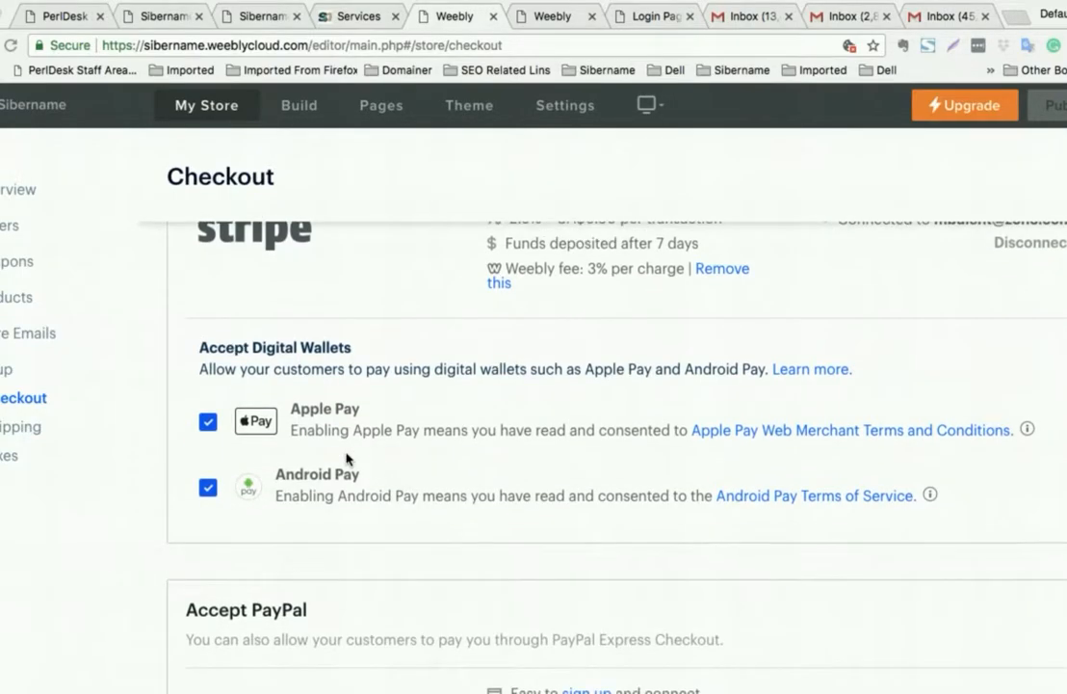
scroll(346, 458, "down", 7)
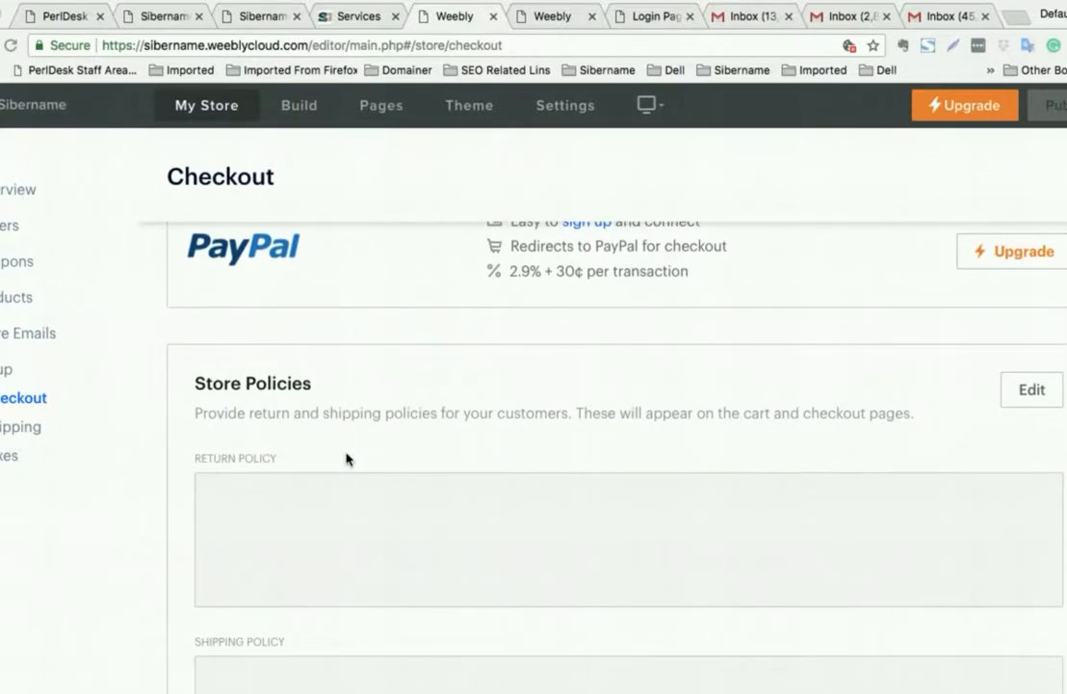
scroll(345, 458, "down", 2)
scroll(346, 458, "down", 3)
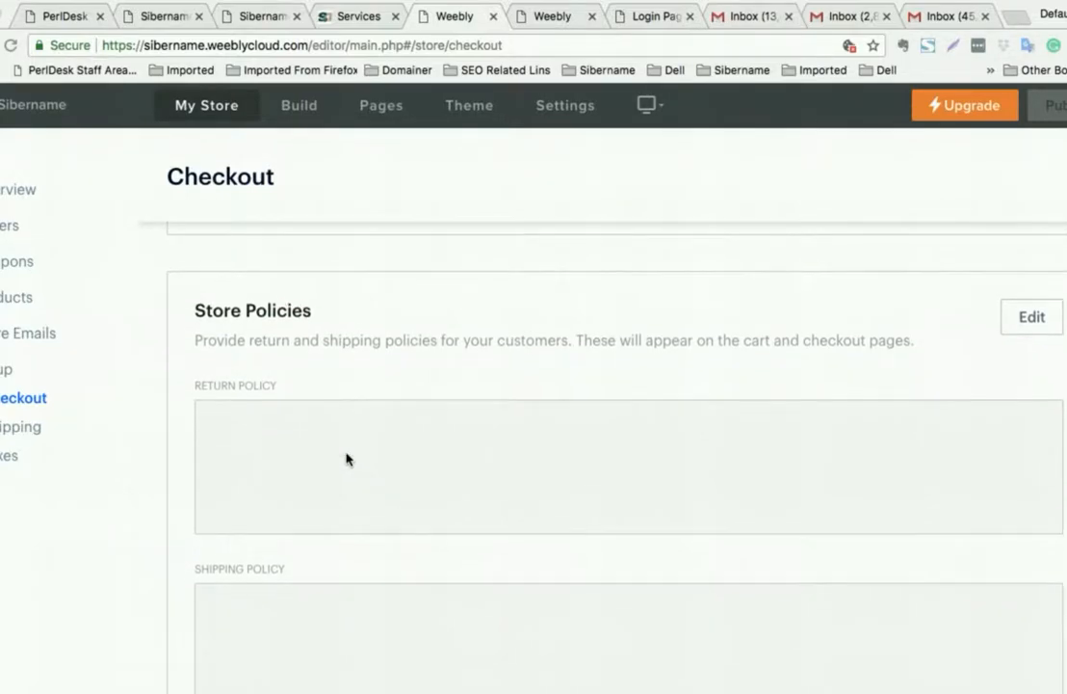
scroll(346, 459, "down", 5)
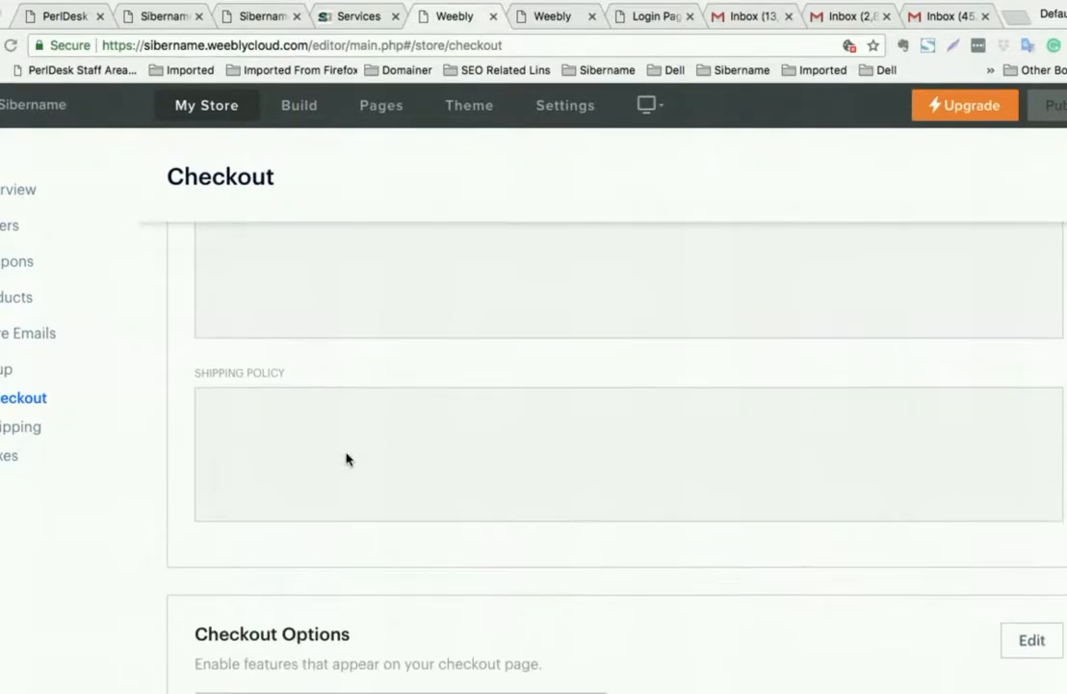
scroll(346, 459, "up", 8)
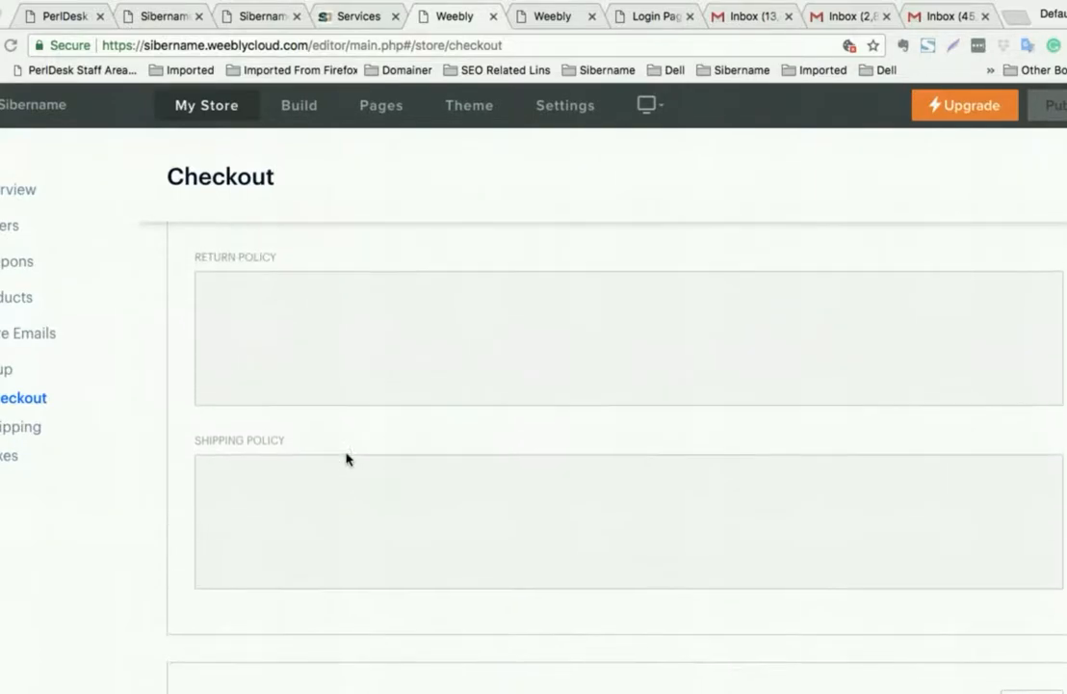
scroll(346, 459, "down", 3)
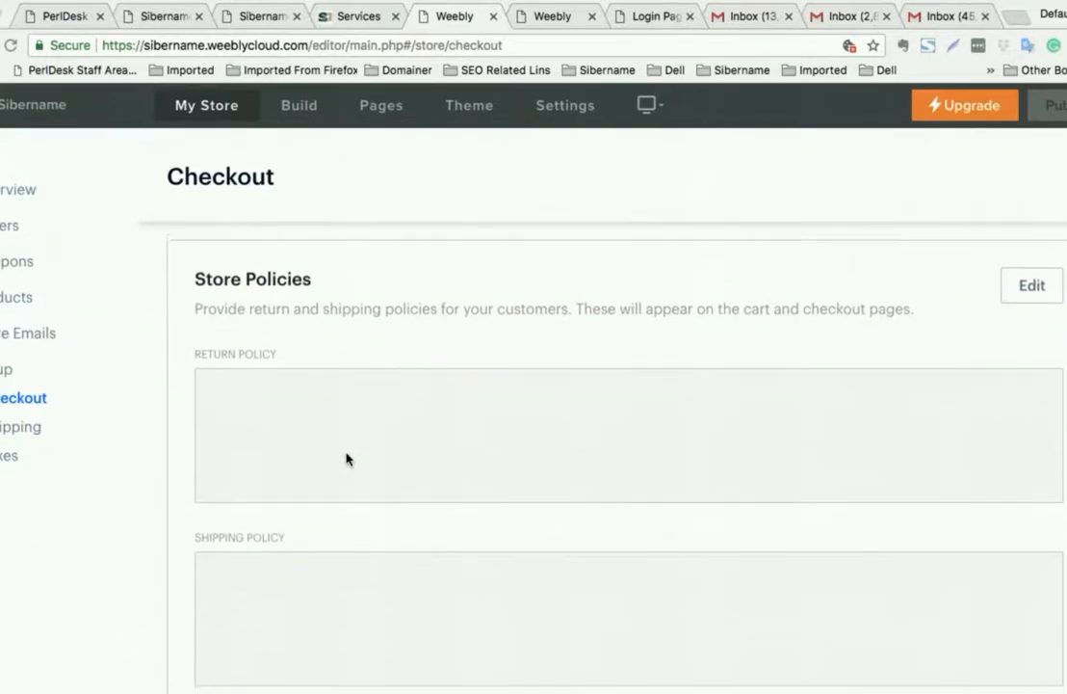
scroll(346, 458, "up", 2)
scroll(346, 458, "down", 1)
scroll(346, 459, "down", 5)
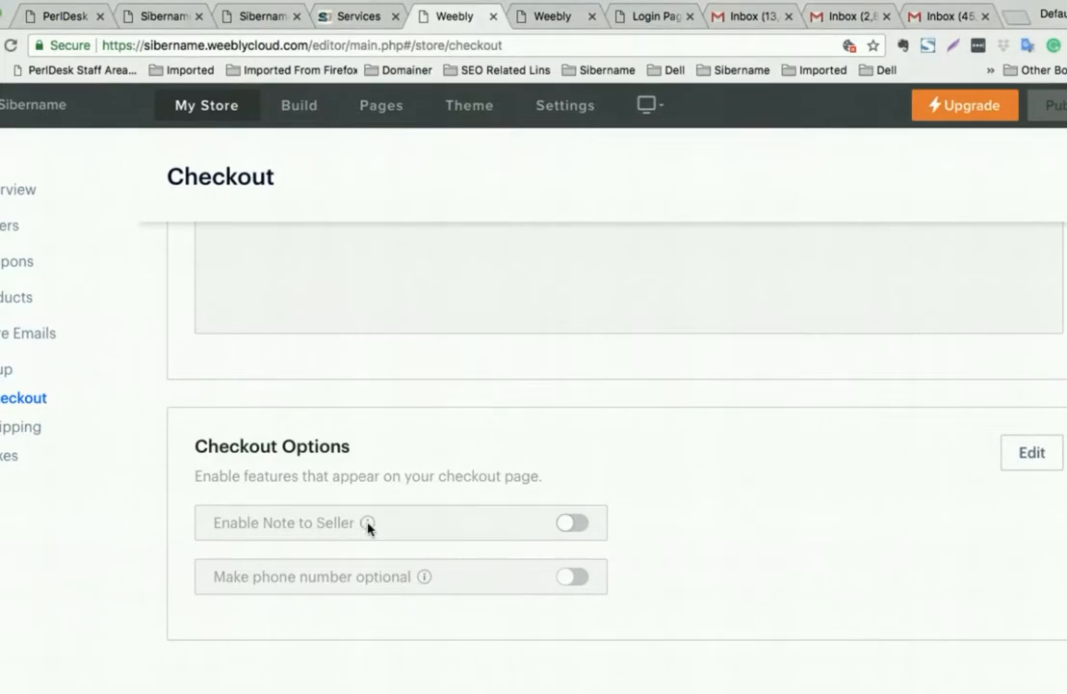
mouse_move(368, 527)
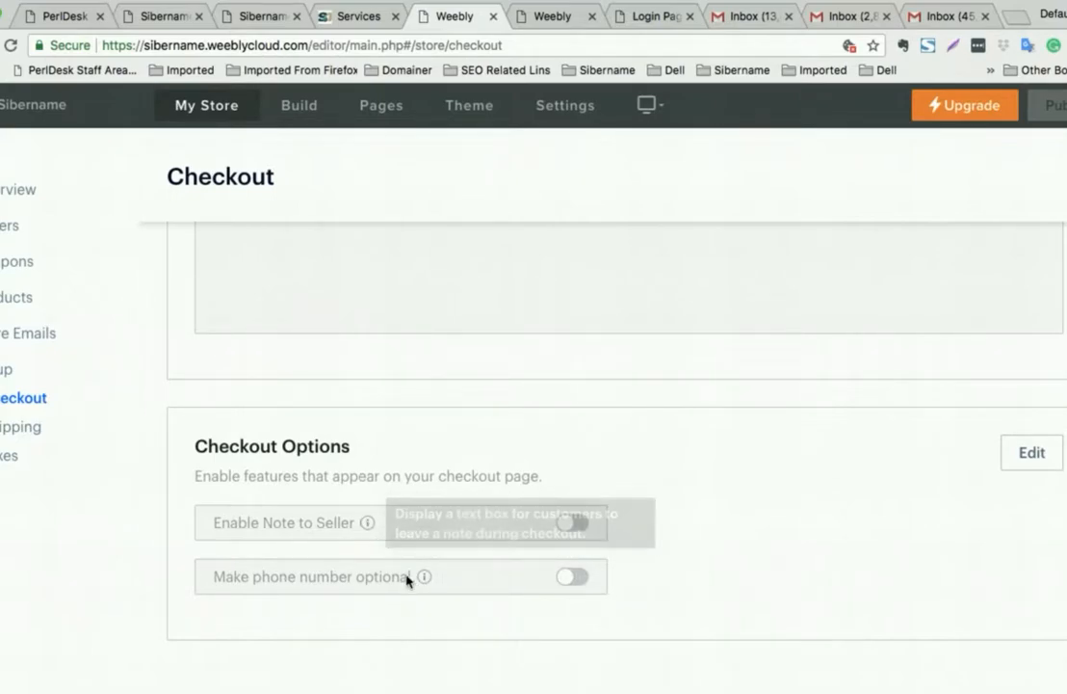
mouse_move(425, 579)
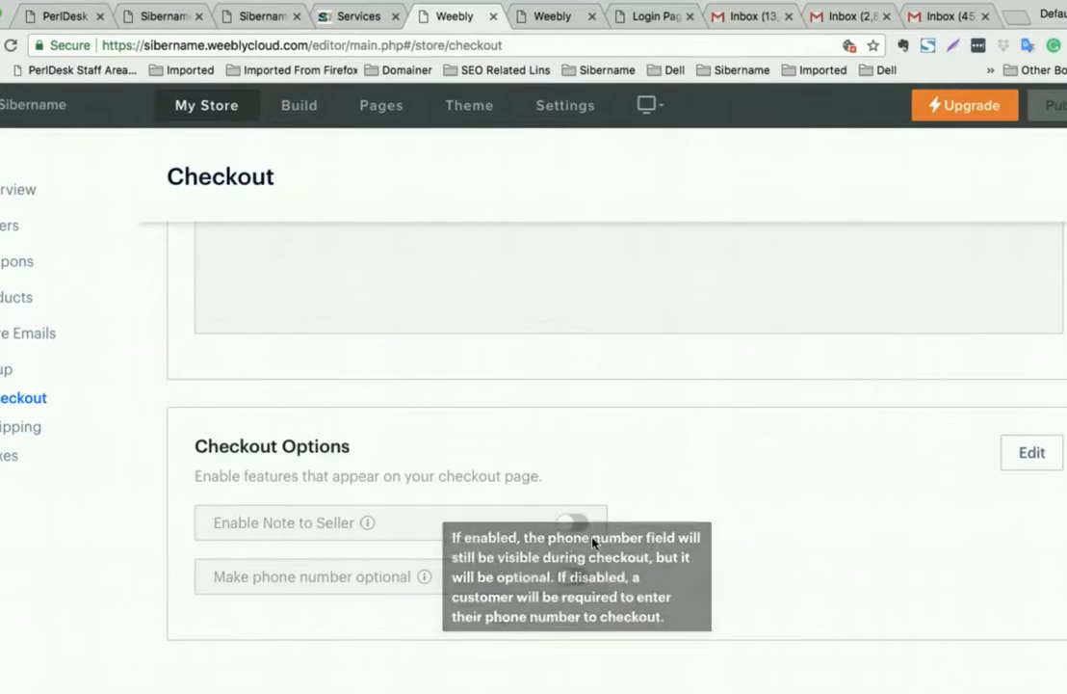
scroll(821, 505, "up", 5)
scroll(820, 506, "up", 10)
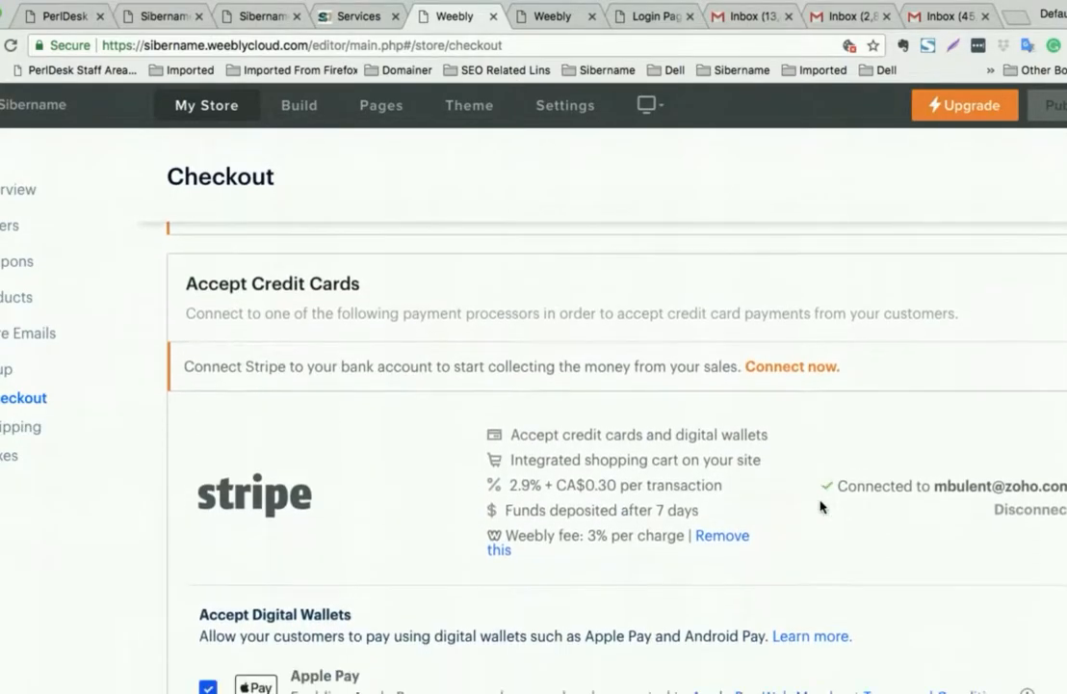
scroll(820, 501, "down", 4)
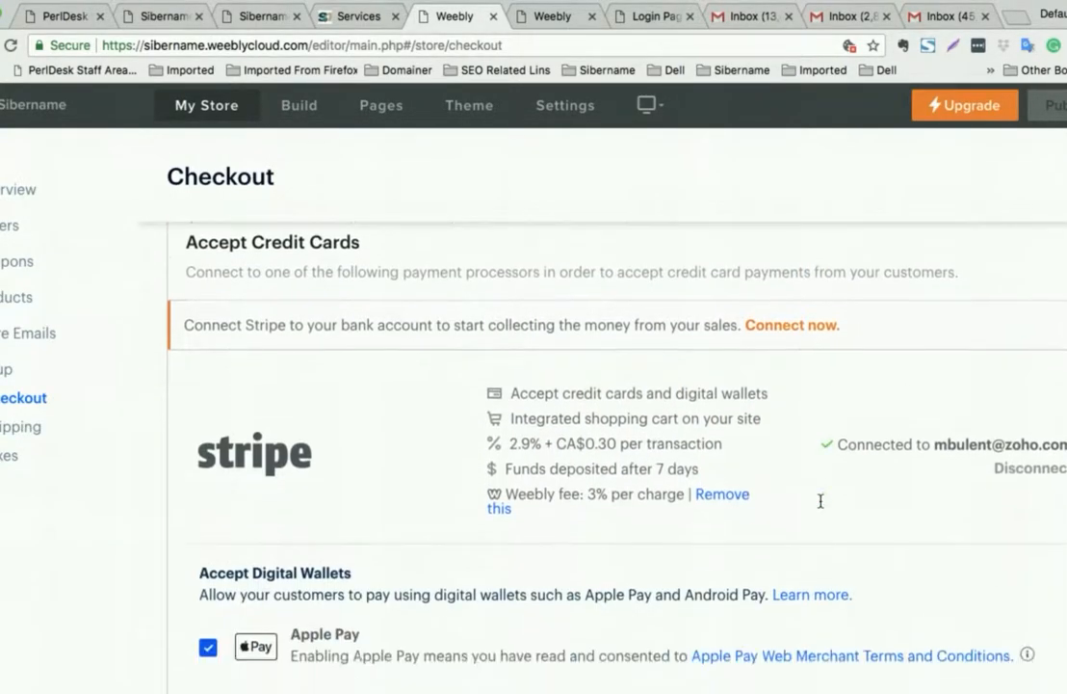
scroll(821, 503, "up", 5)
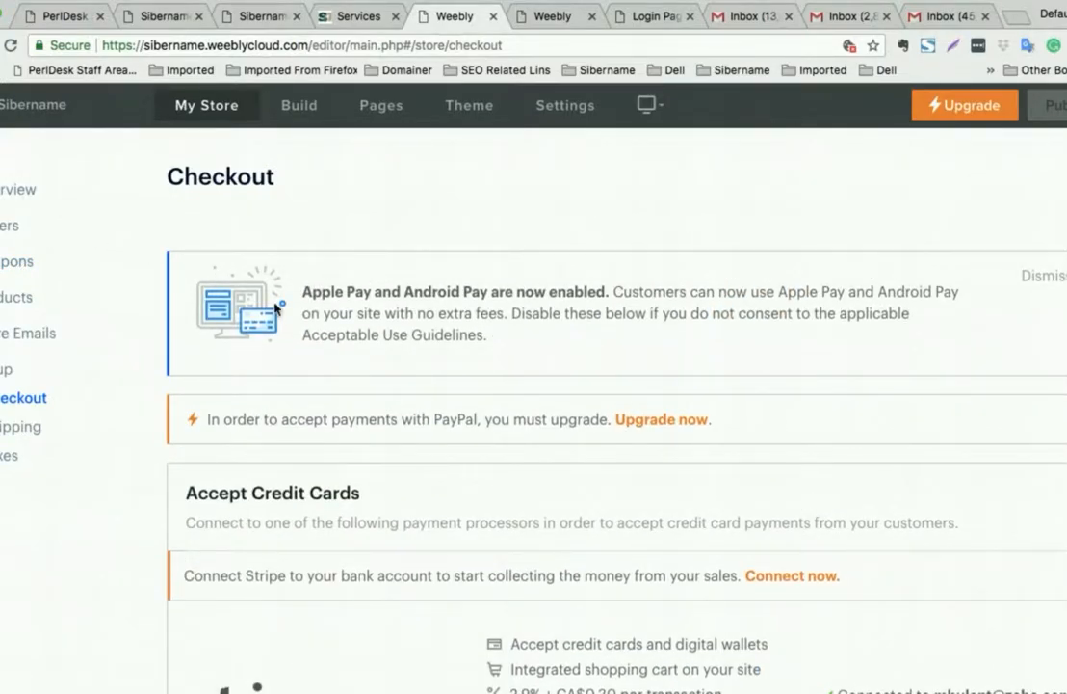
scroll(446, 400, "down", 5)
scroll(446, 400, "down", 5)
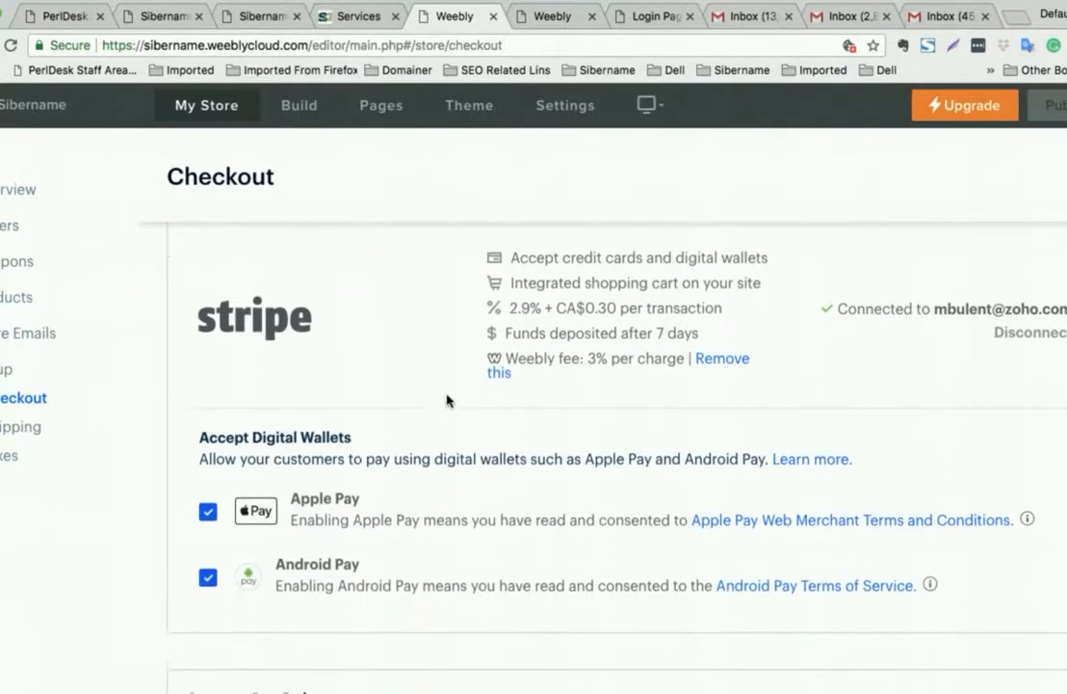
- In Shipping, add a ship-from address filled with the store's own address and save it
left_click(8, 435)
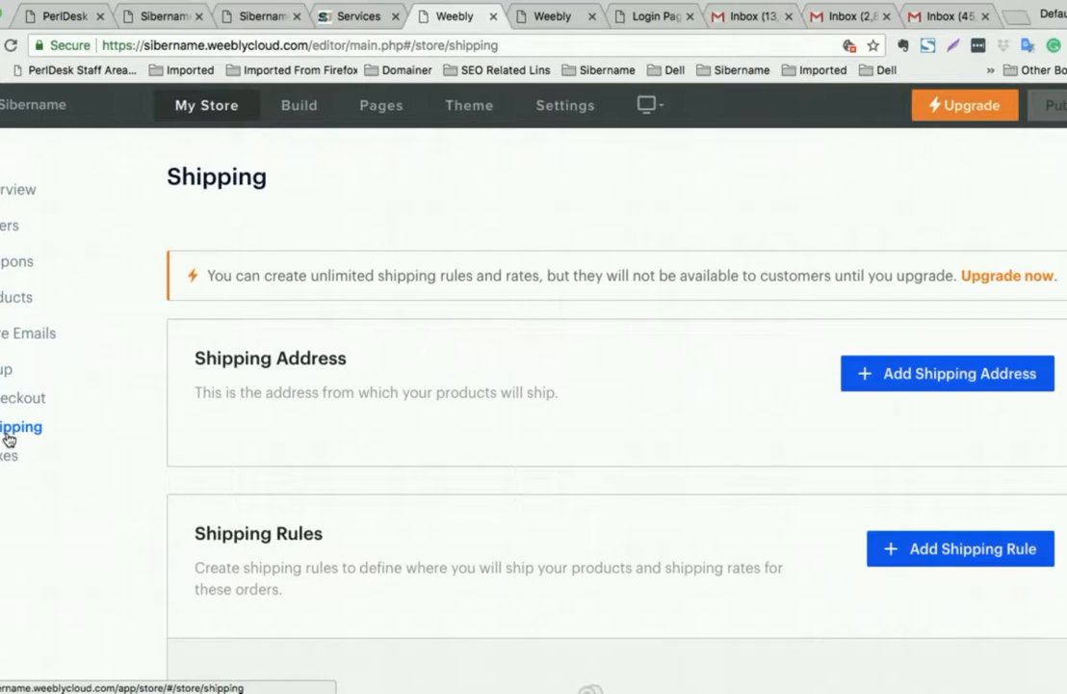
left_click(878, 375)
left_click(320, 281)
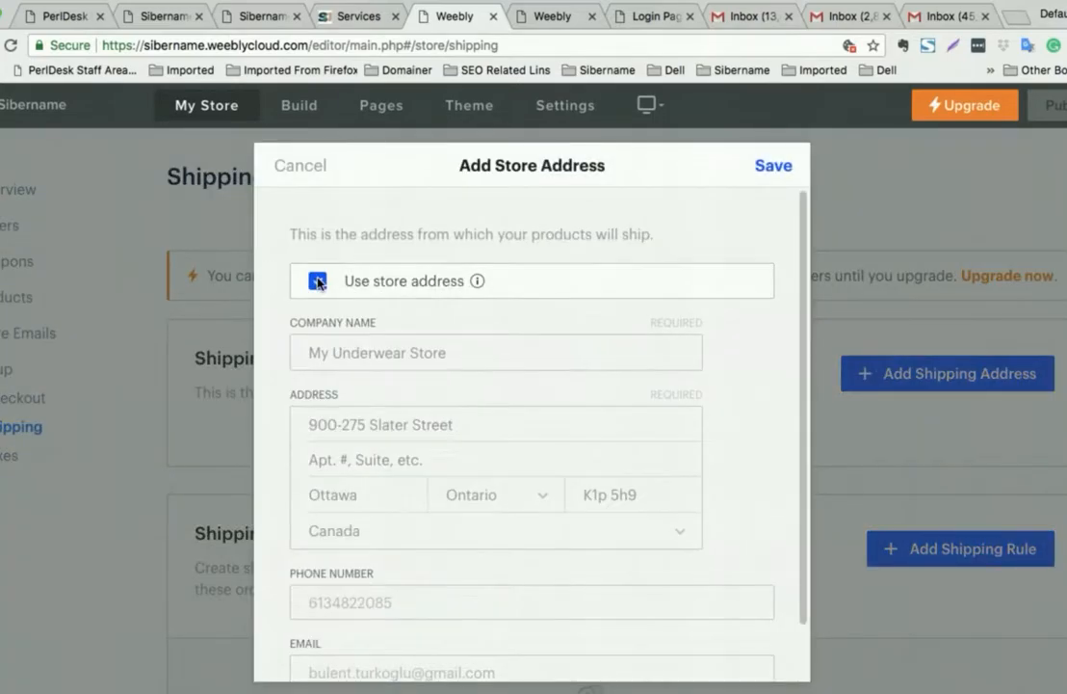
scroll(318, 281, "down", 1)
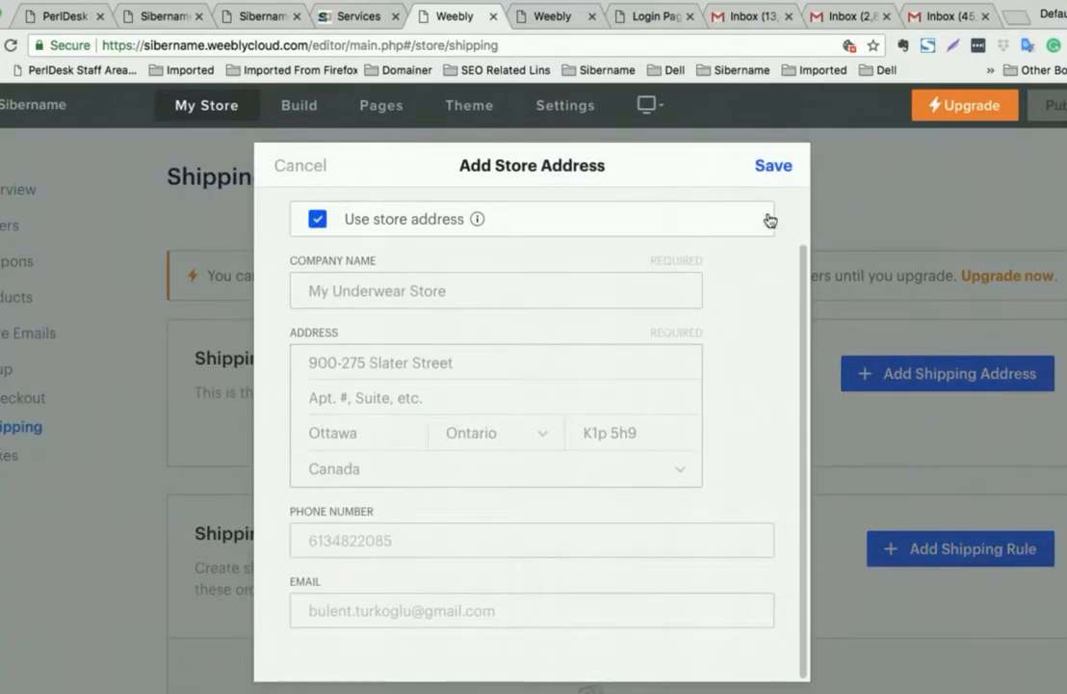
left_click(772, 167)
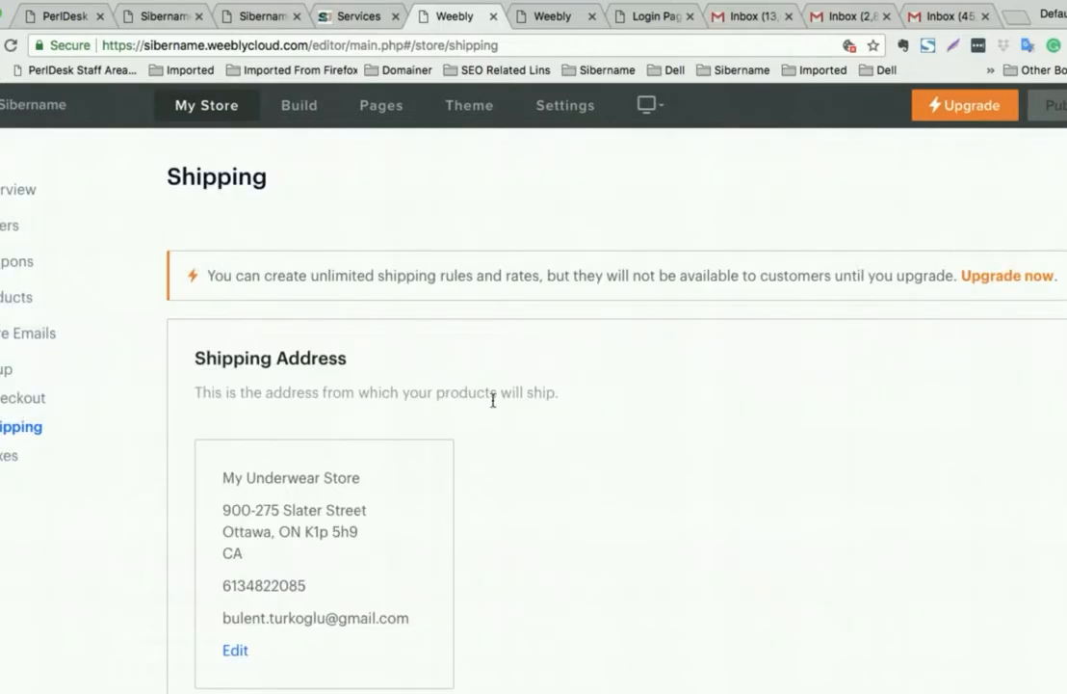
scroll(500, 404, "down", 3)
scroll(505, 416, "down", 5)
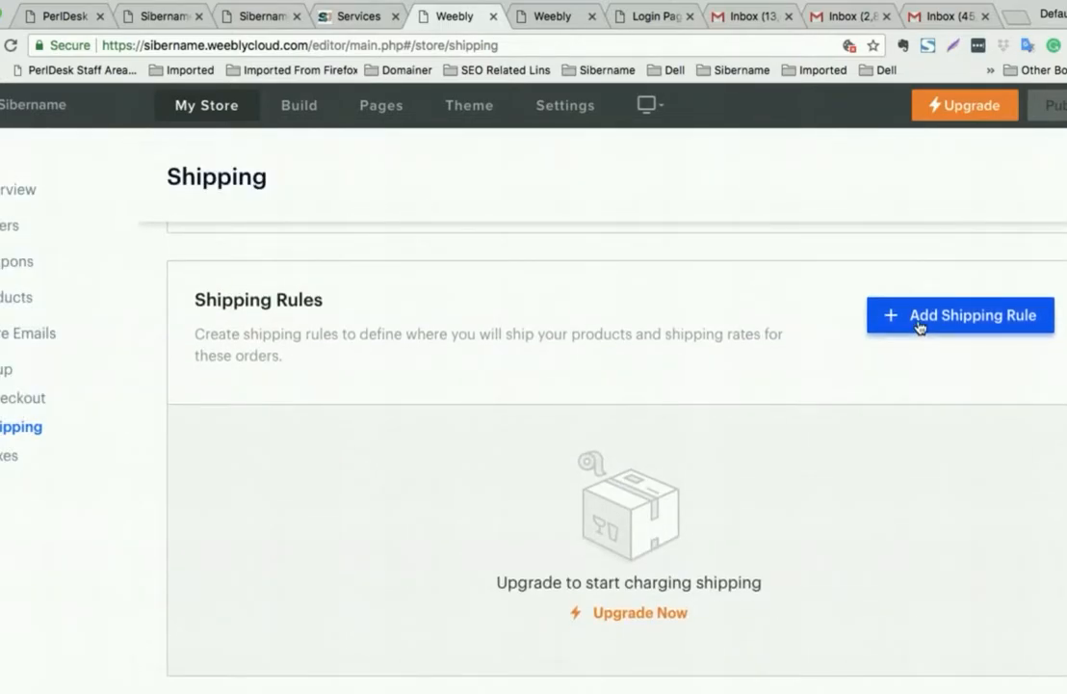
- Start a shipping rule for Canada, keeping all 13 provinces included
left_click(918, 323)
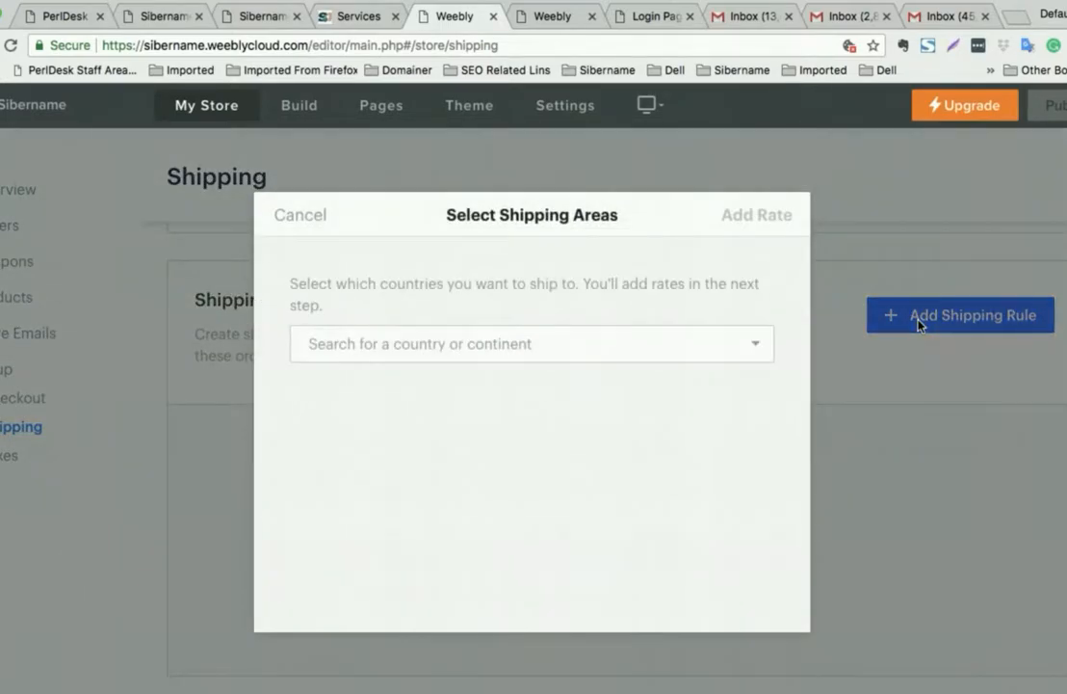
left_click(662, 336)
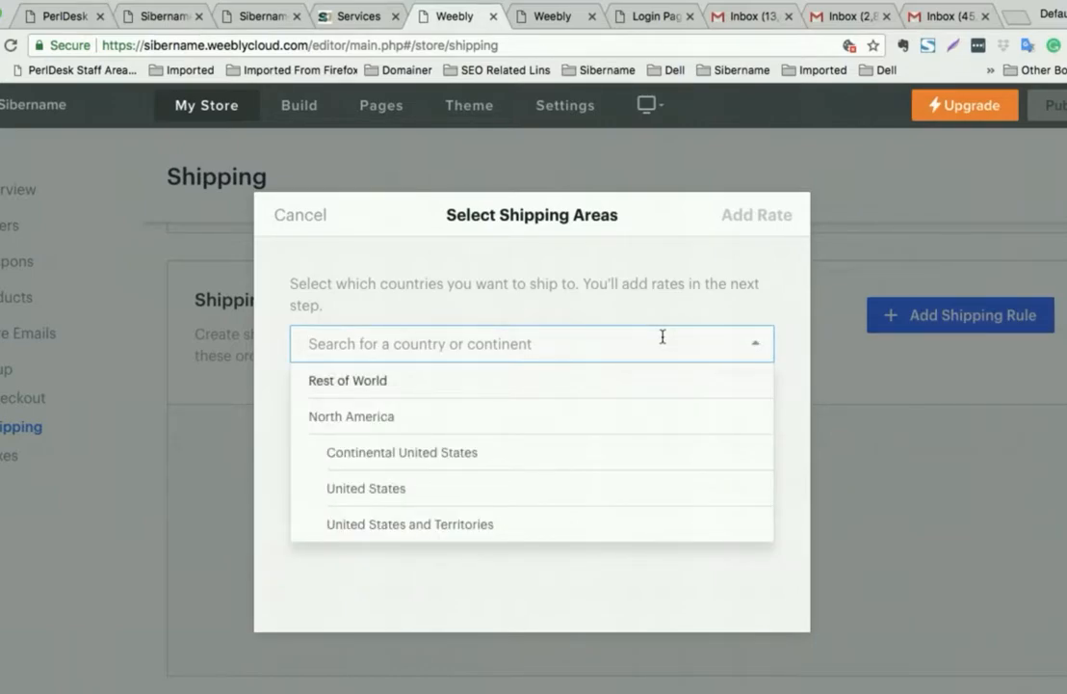
type("canada")
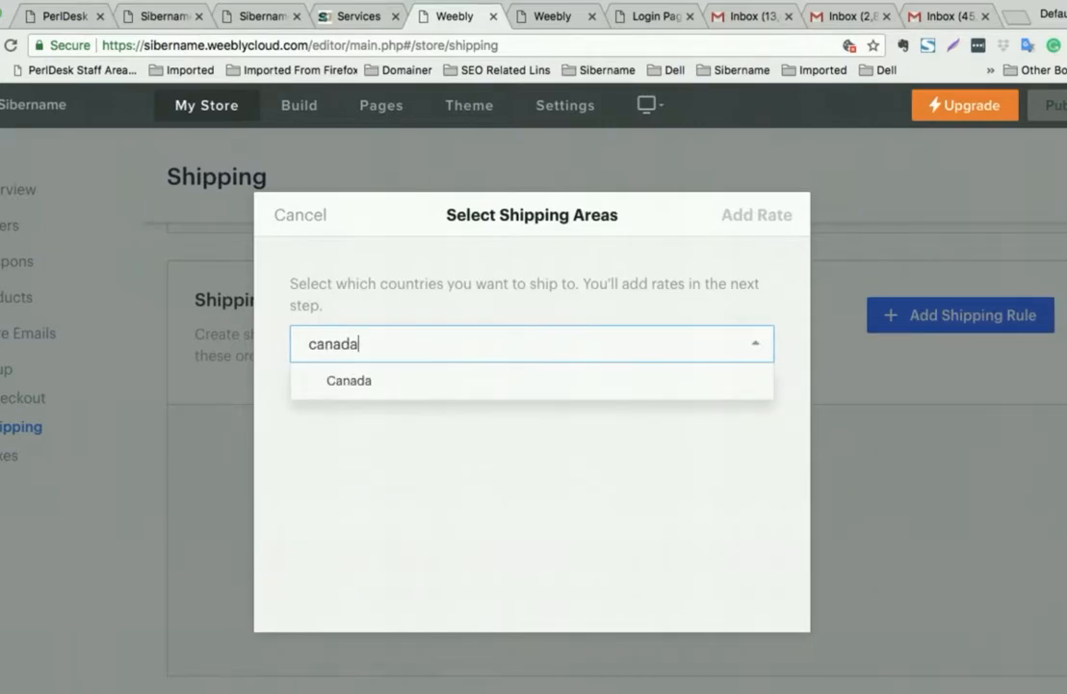
left_click(643, 380)
left_click(704, 446)
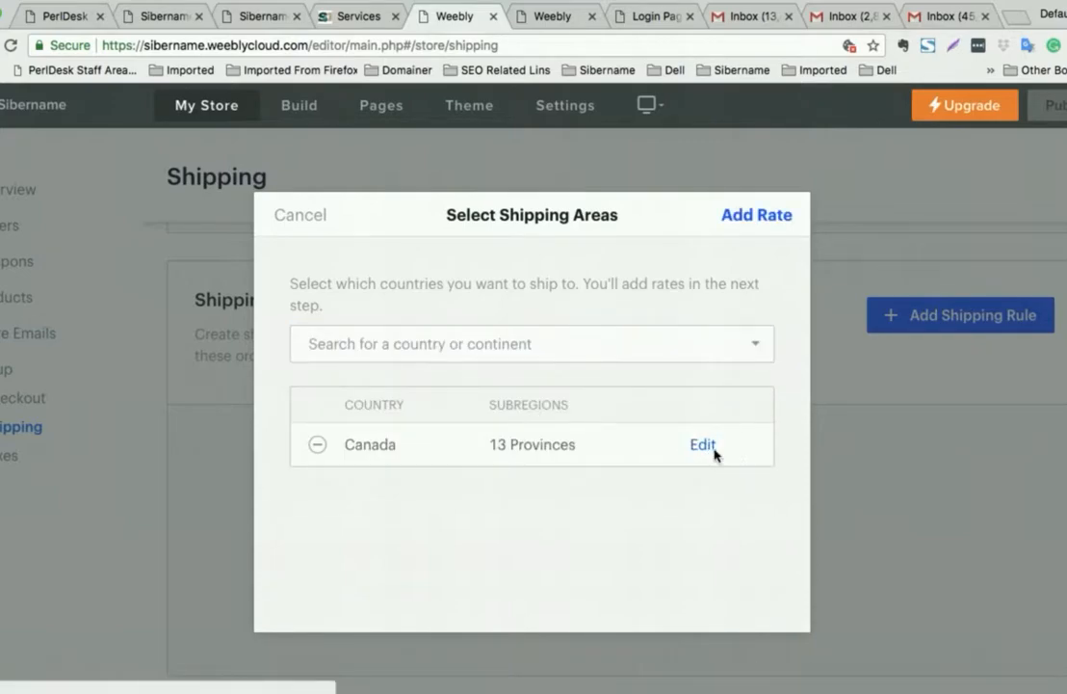
scroll(675, 436, "down", 10)
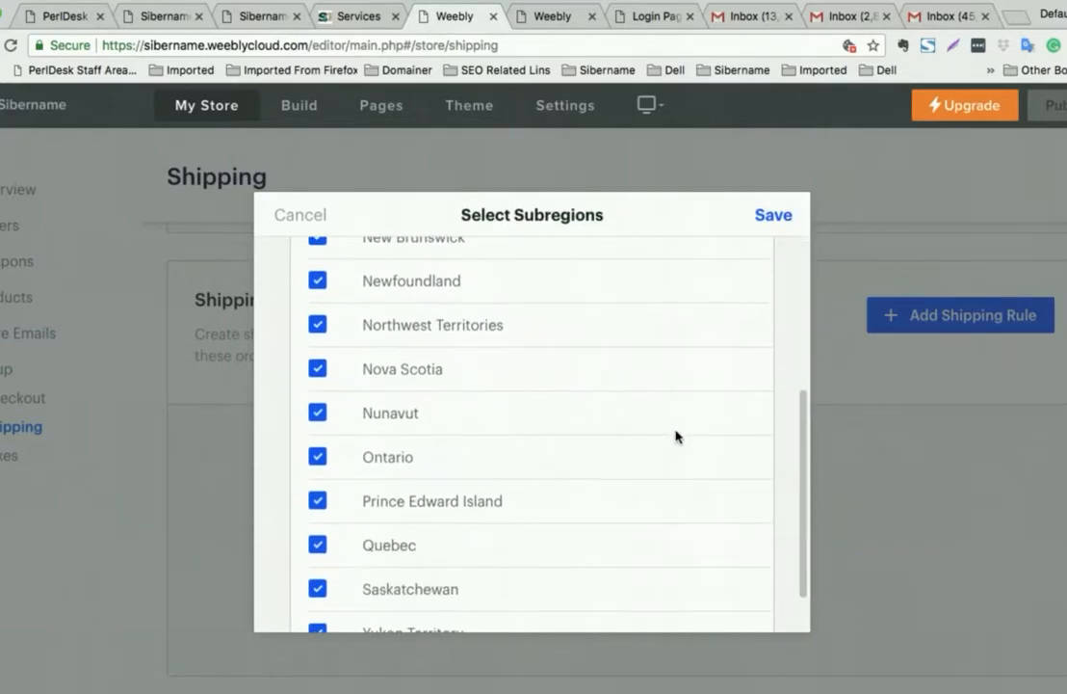
scroll(684, 435, "up", 10)
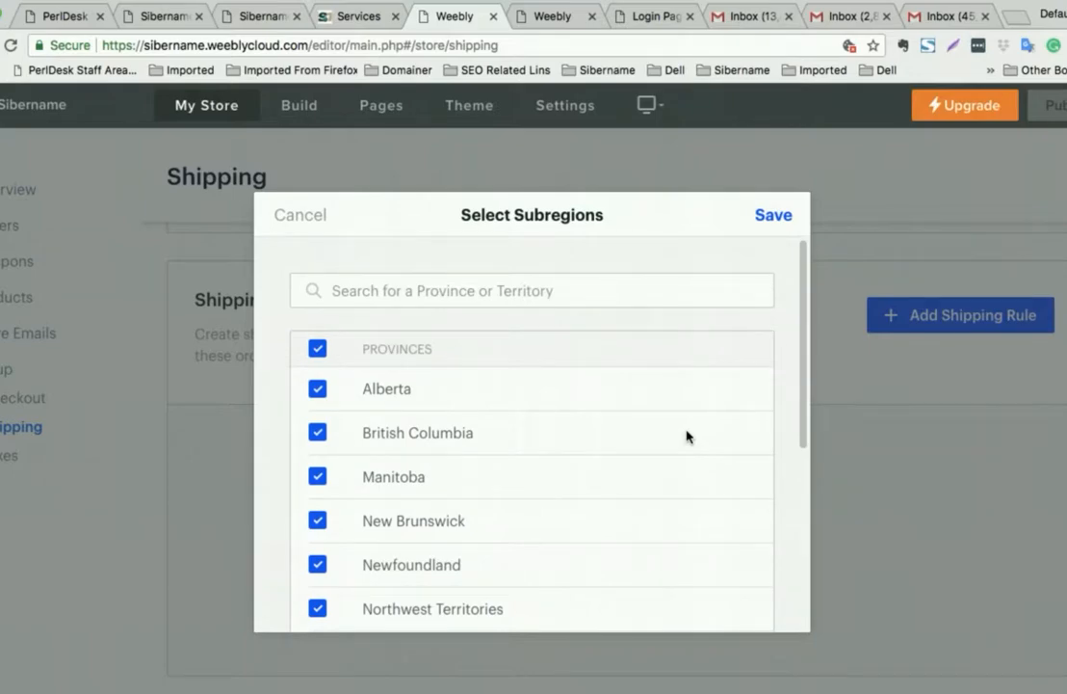
left_click(774, 215)
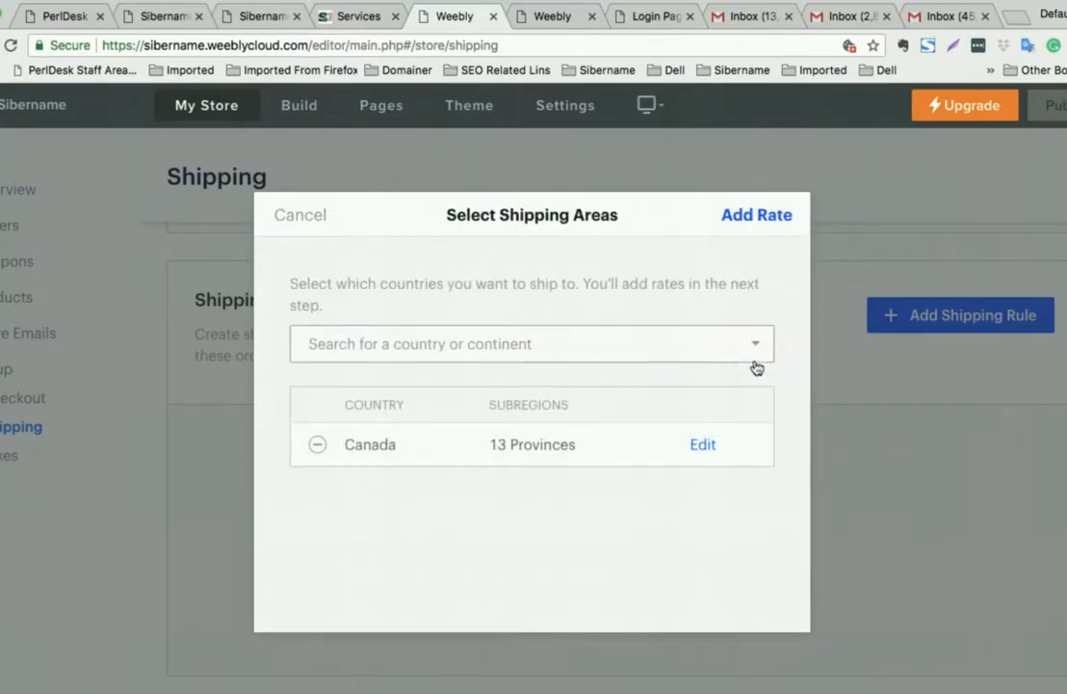
left_click(747, 217)
- Add a Flat rate method named 'Flat Rate' charging 1 (CA$1.00) per item and save it
left_click(513, 311)
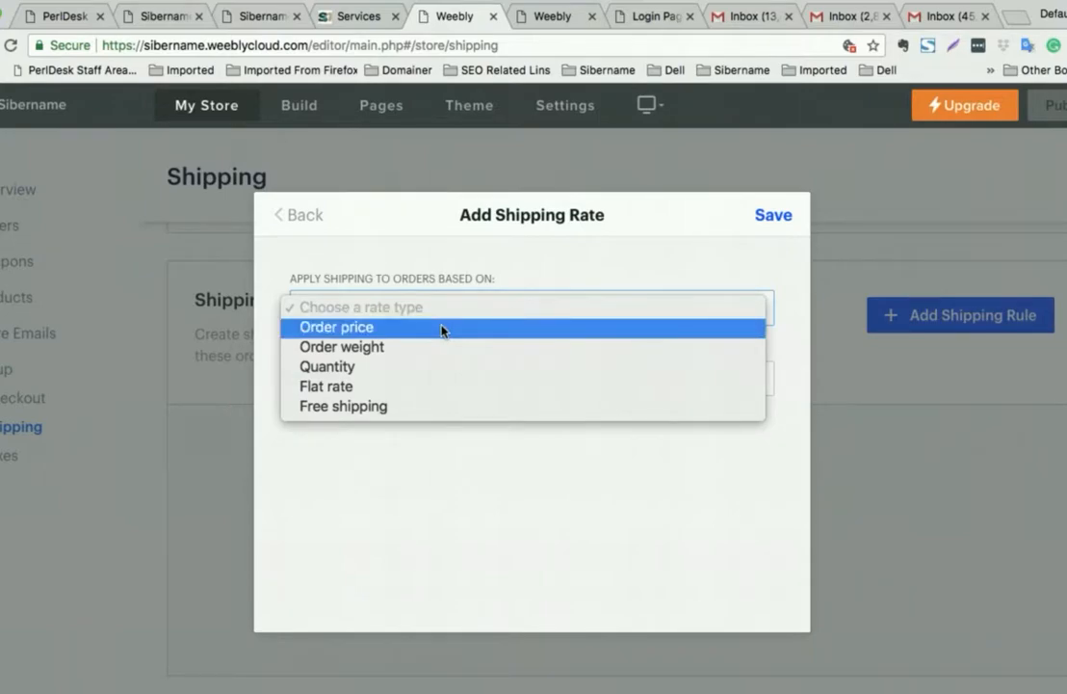
left_click(400, 385)
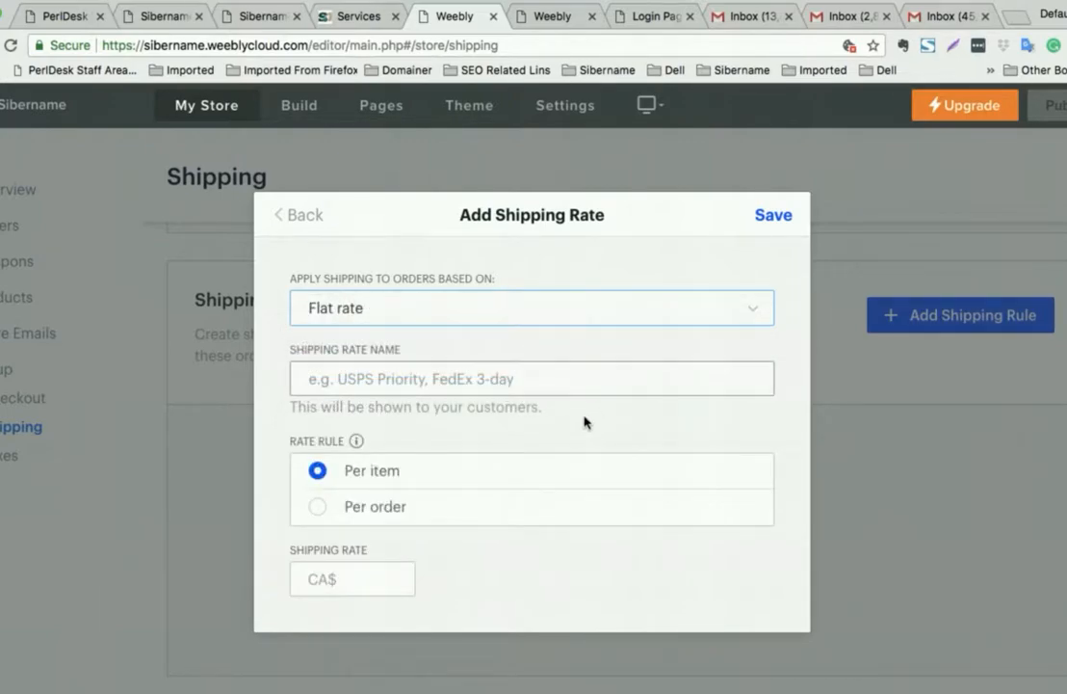
scroll(581, 424, "down", 1)
left_click(376, 559)
type("1")
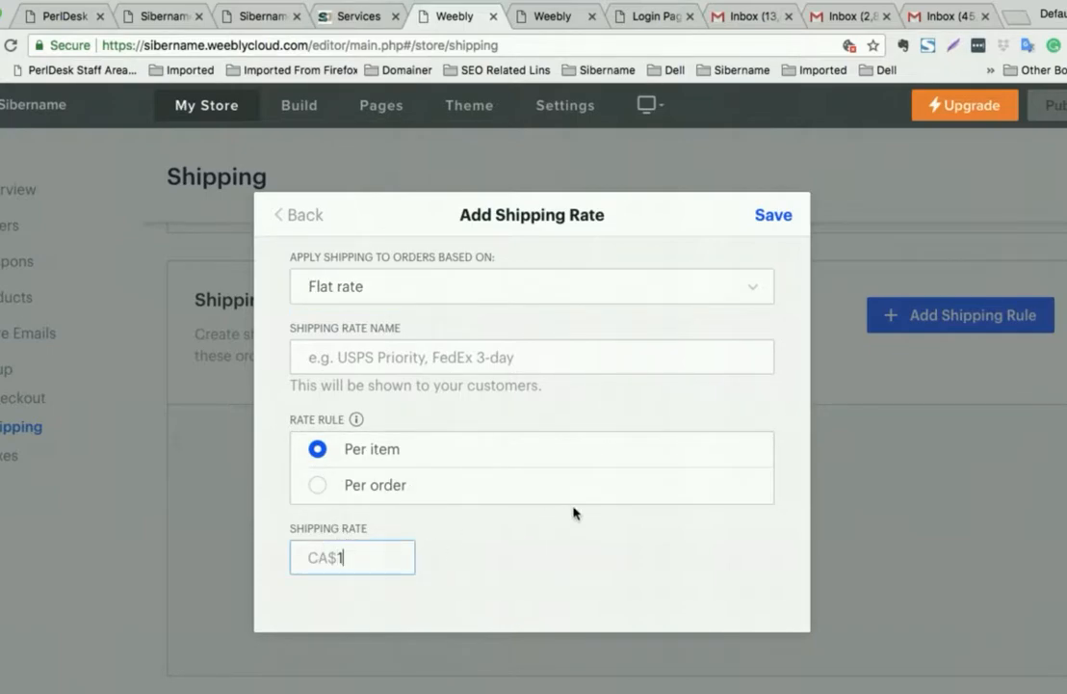
left_click(766, 215)
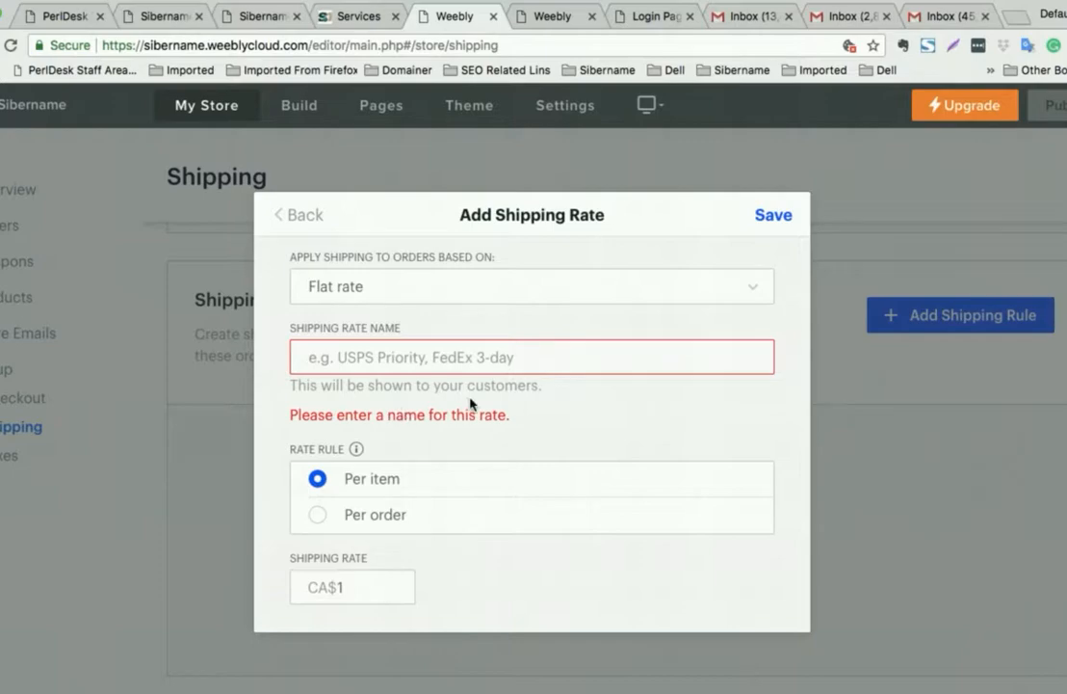
left_click(412, 294)
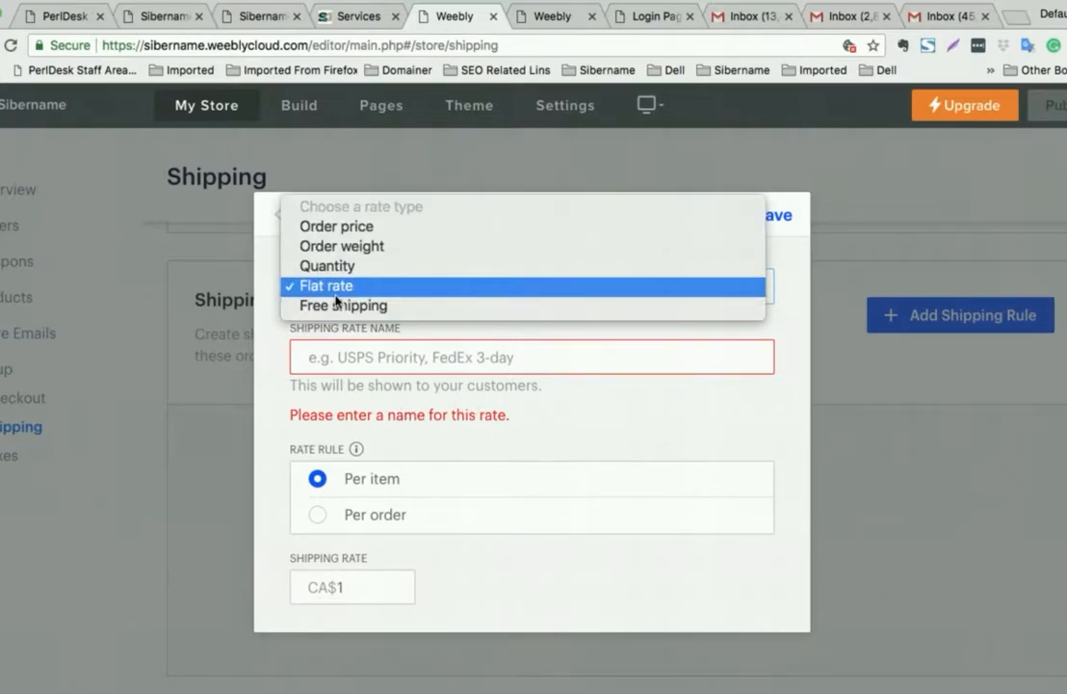
left_click(452, 357)
left_click(361, 359)
type("F")
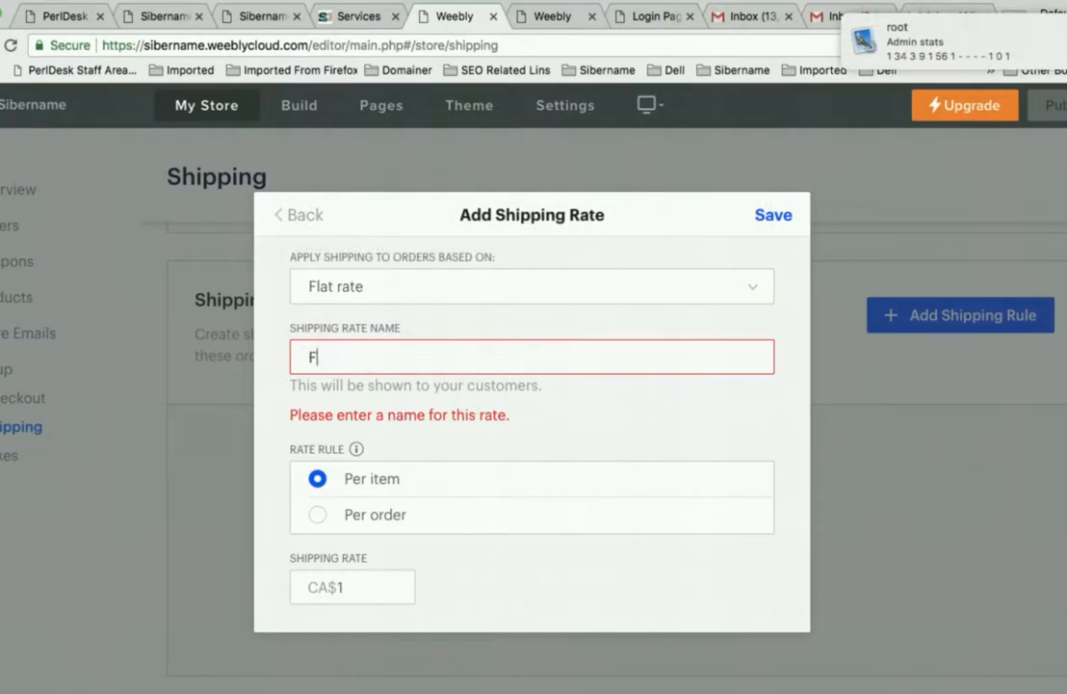
type("lat Rate")
left_click(774, 217)
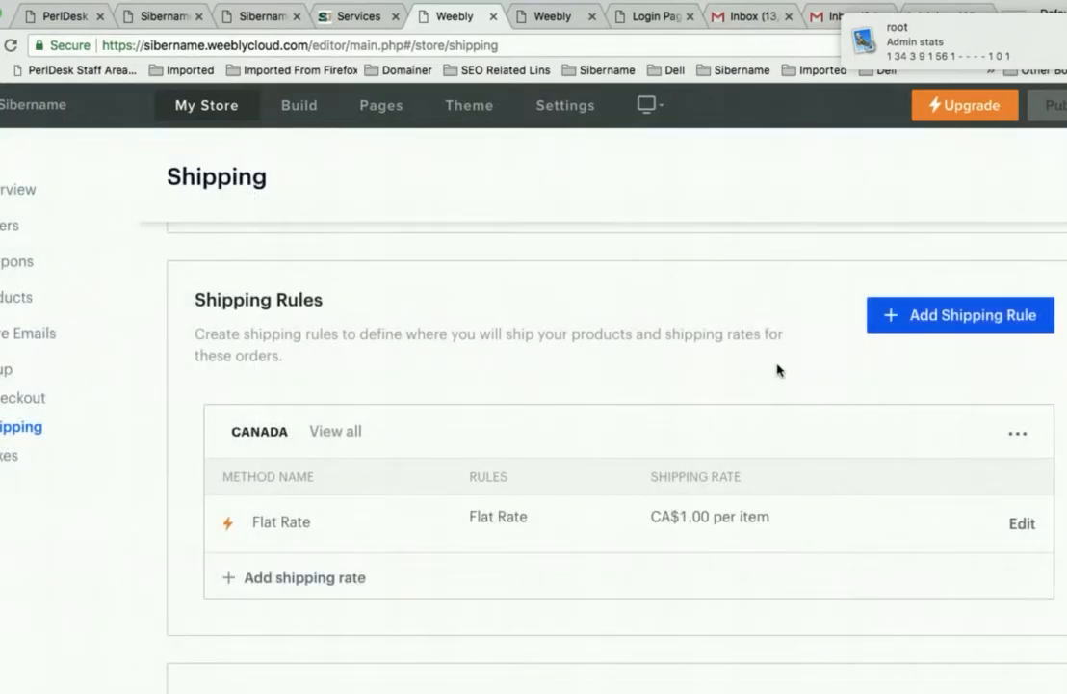
scroll(774, 405, "down", 3)
scroll(774, 406, "up", 1)
scroll(773, 405, "down", 2)
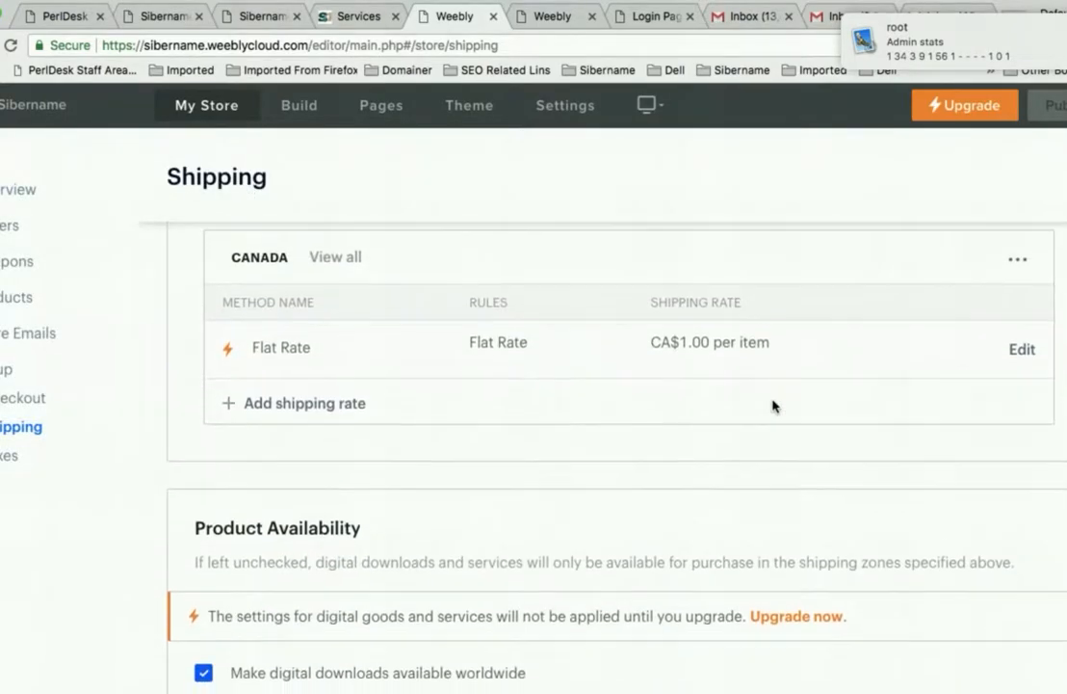
scroll(773, 405, "down", 1)
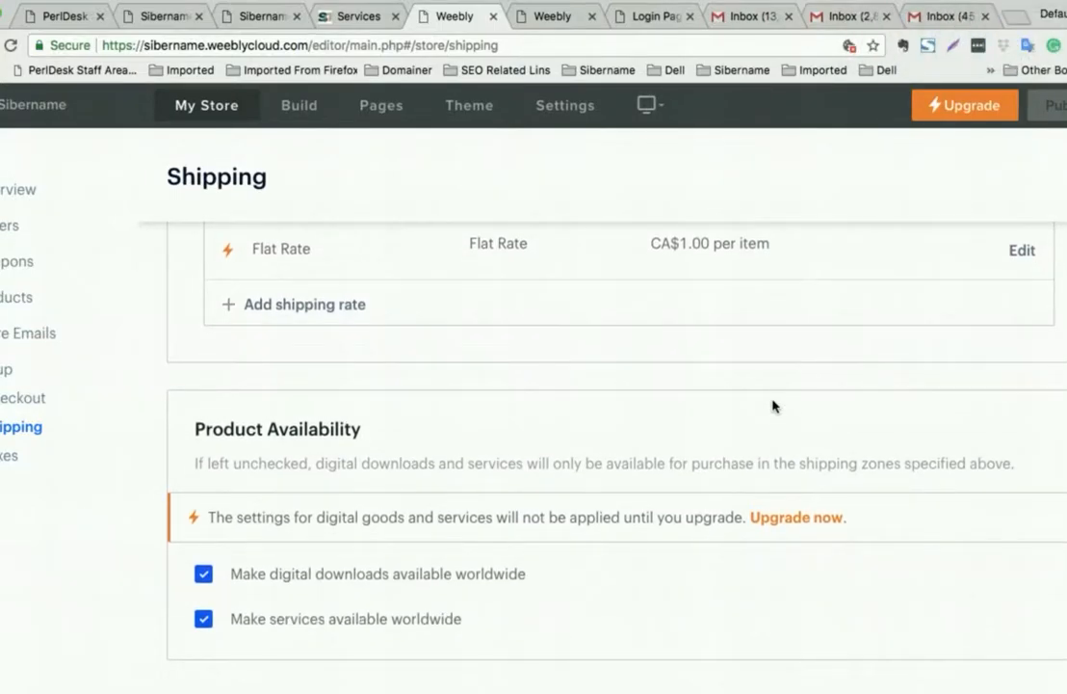
scroll(772, 406, "down", 1)
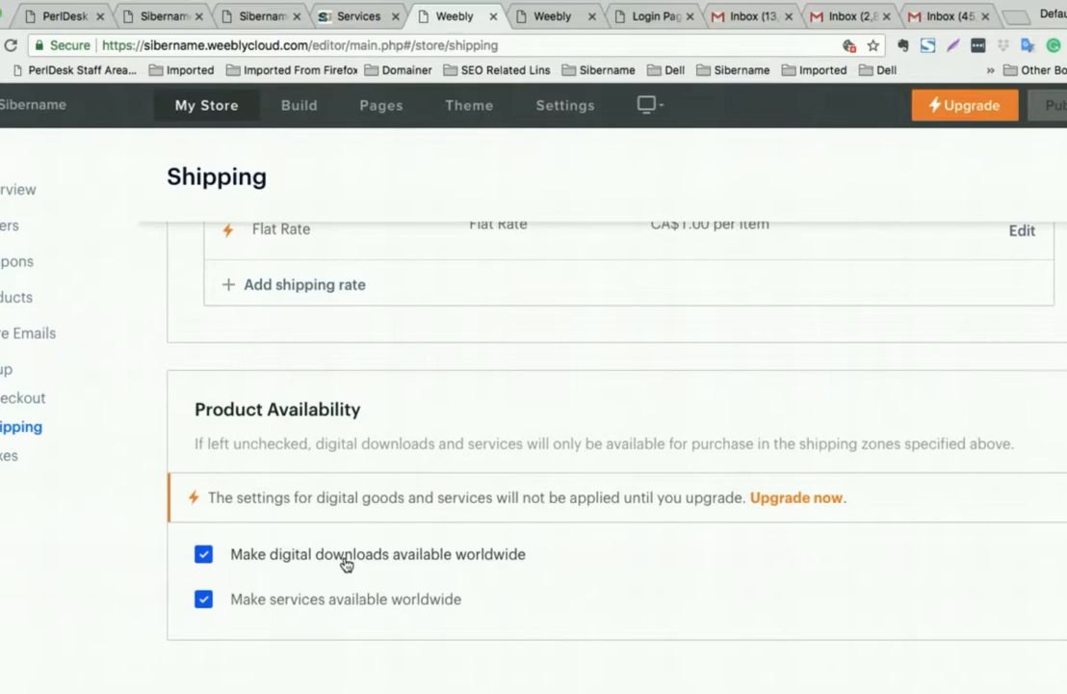
scroll(345, 564, "up", 1)
scroll(346, 561, "down", 1)
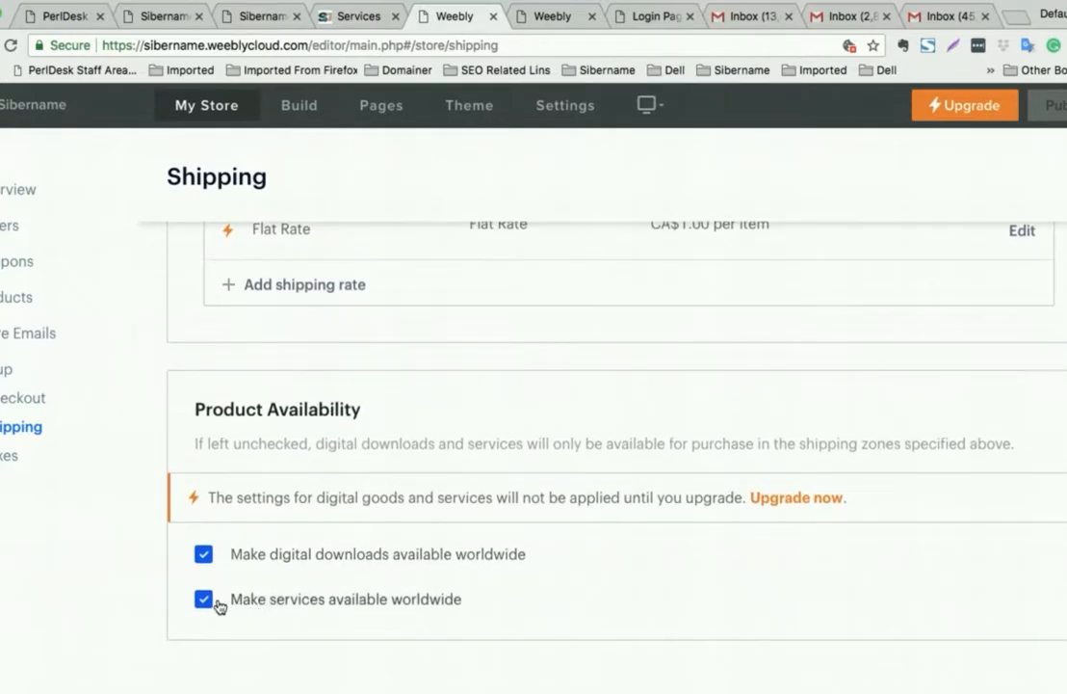
scroll(423, 580, "up", 5)
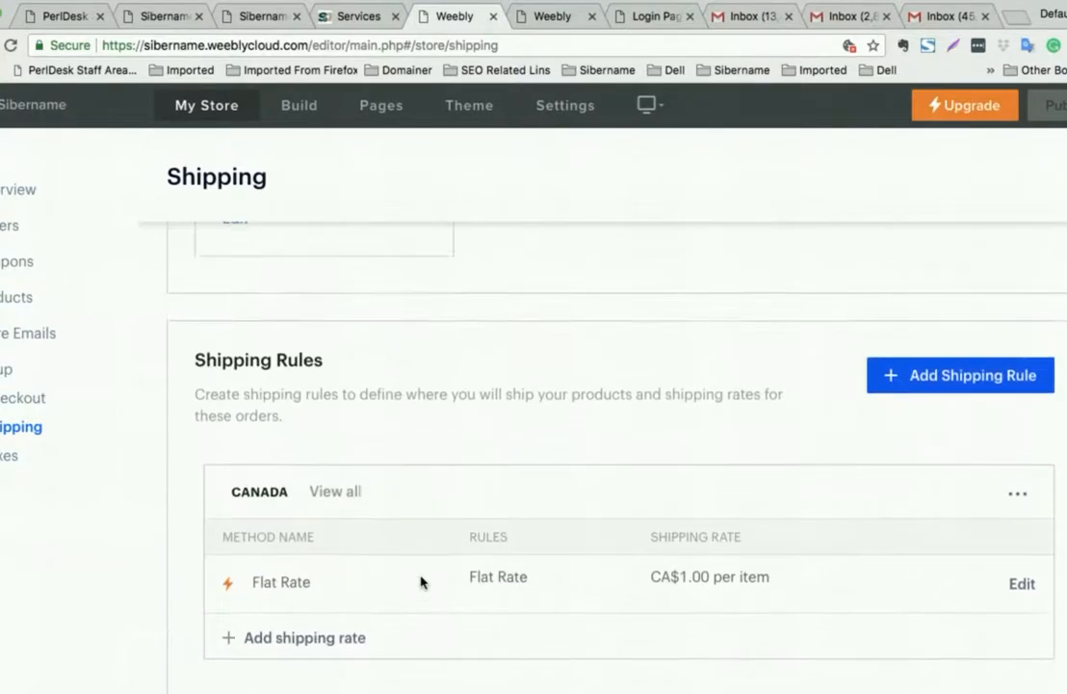
scroll(422, 580, "up", 3)
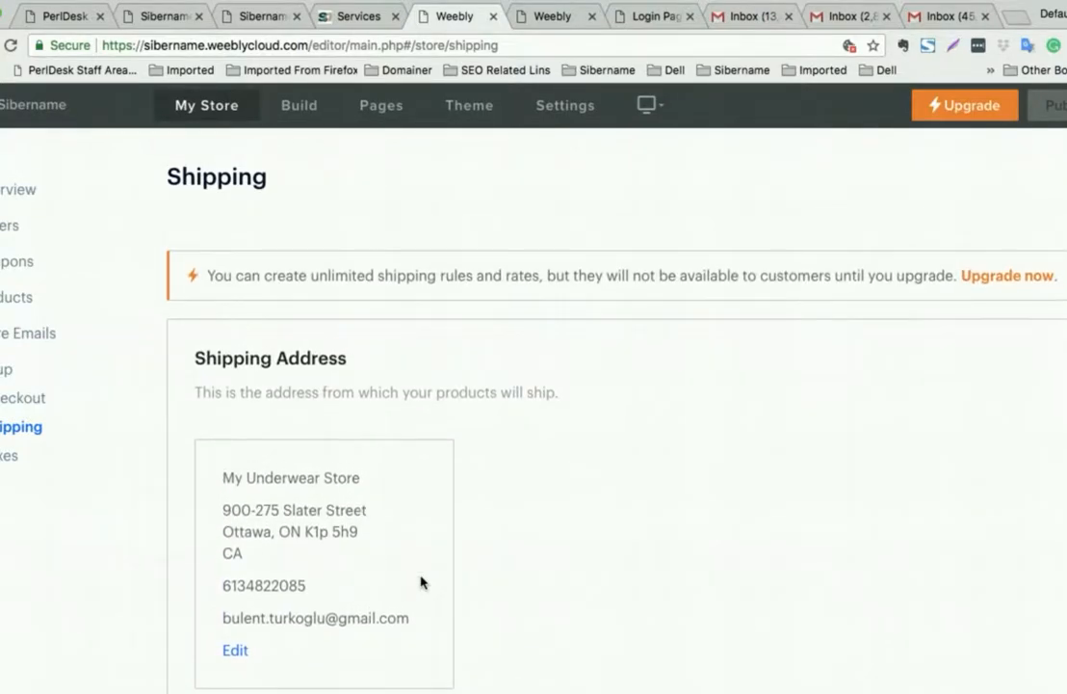
- Show the store's Taxes page and scroll down to the Tax Calculations options
left_click(11, 461)
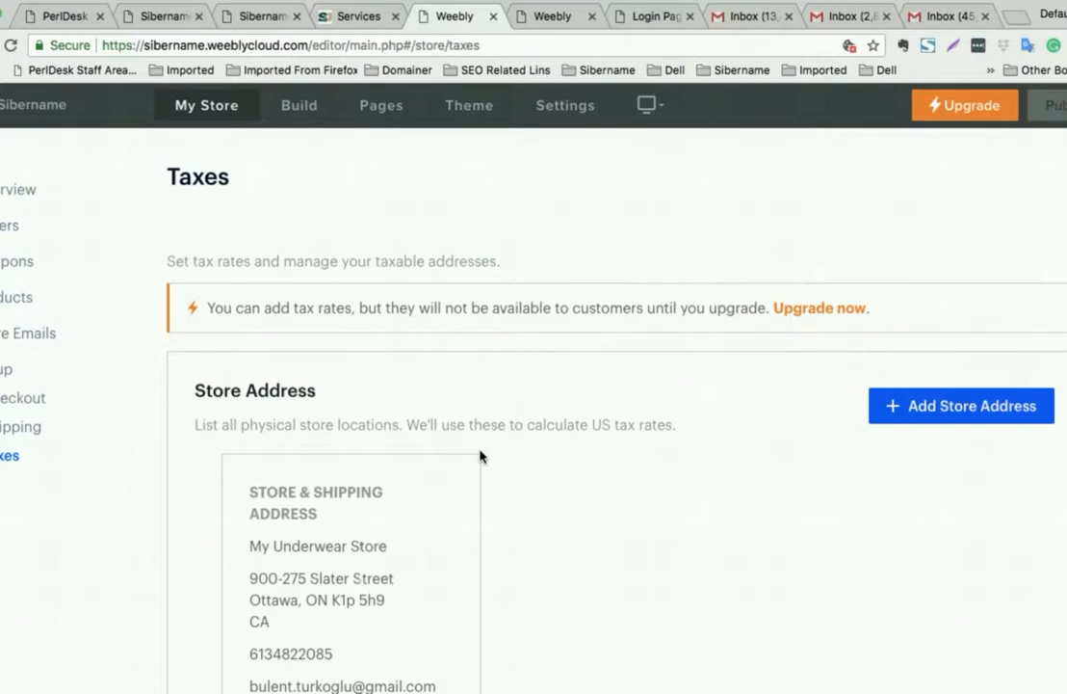
scroll(479, 455, "down", 5)
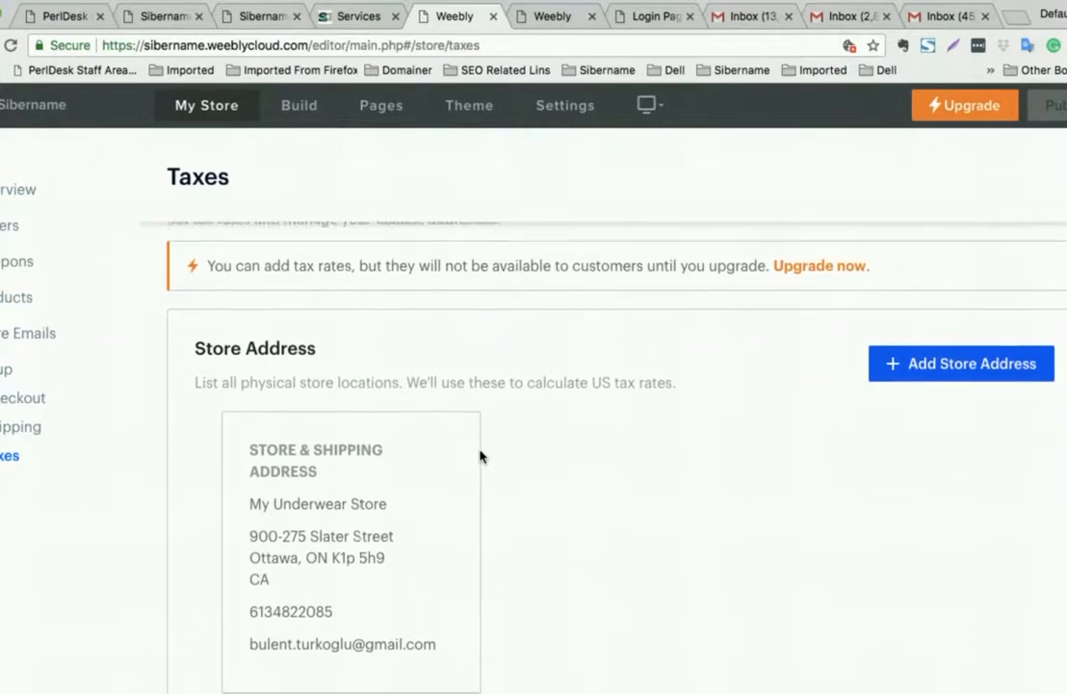
scroll(479, 455, "down", 2)
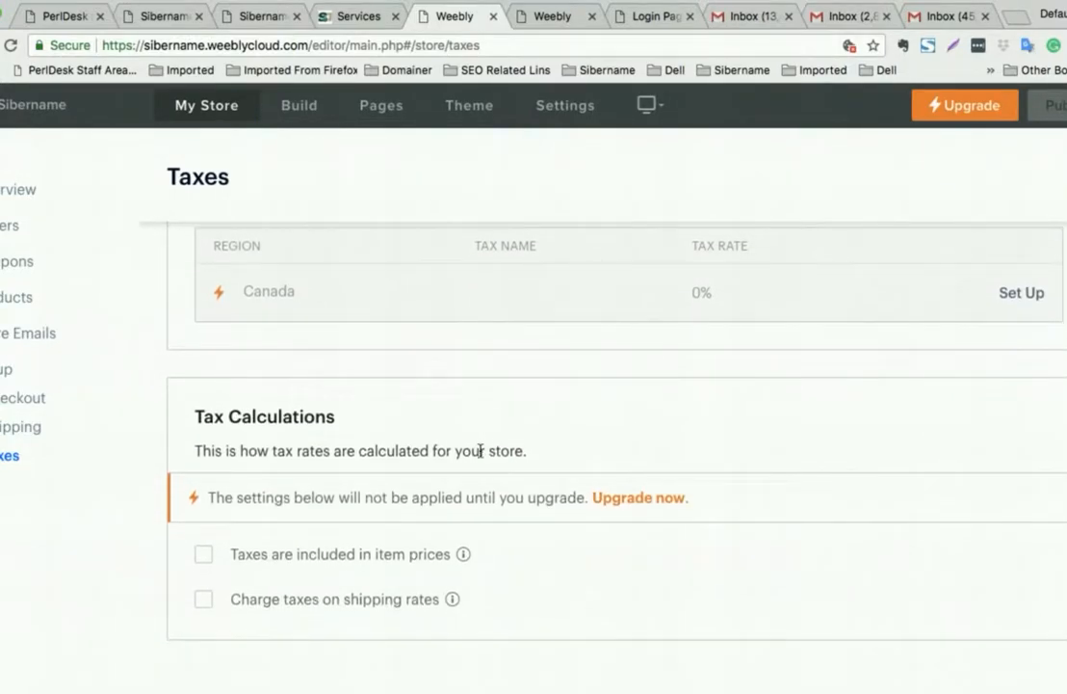
- Switch on both tax options: taxes included in item prices and taxes charged on shipping
left_click(204, 555)
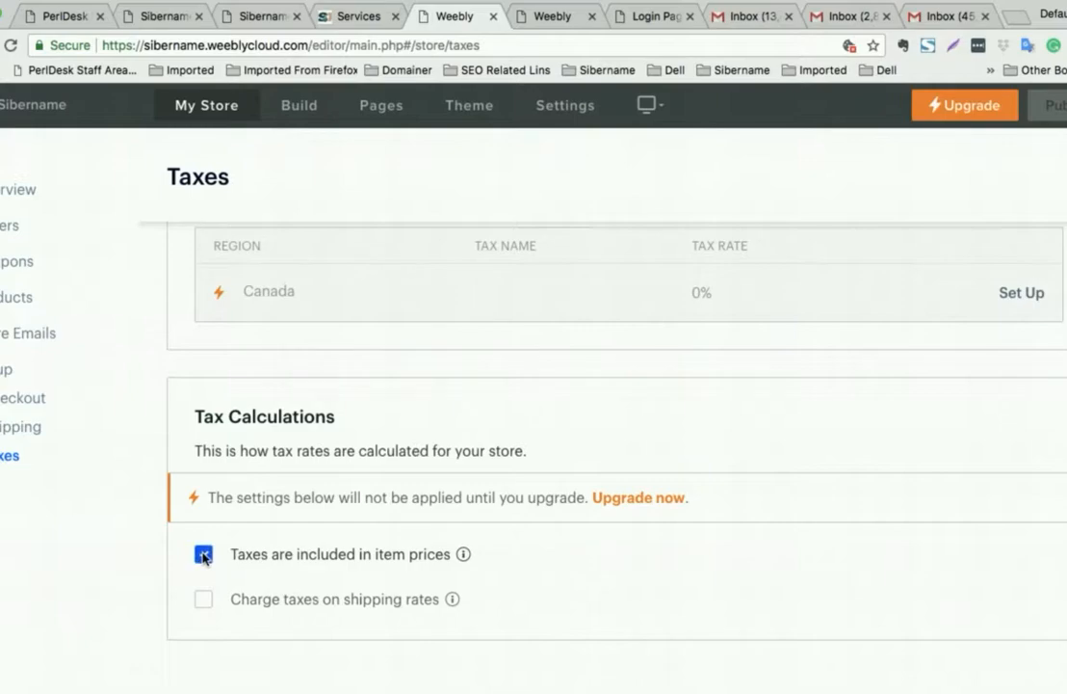
left_click(205, 601)
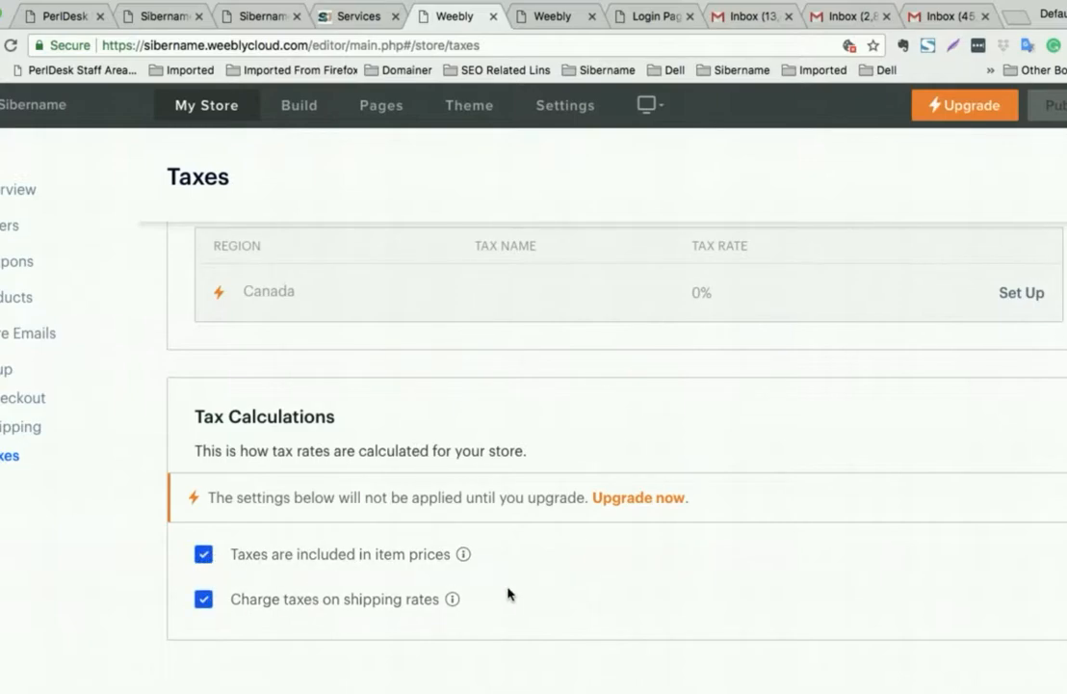
scroll(689, 558, "up", 1)
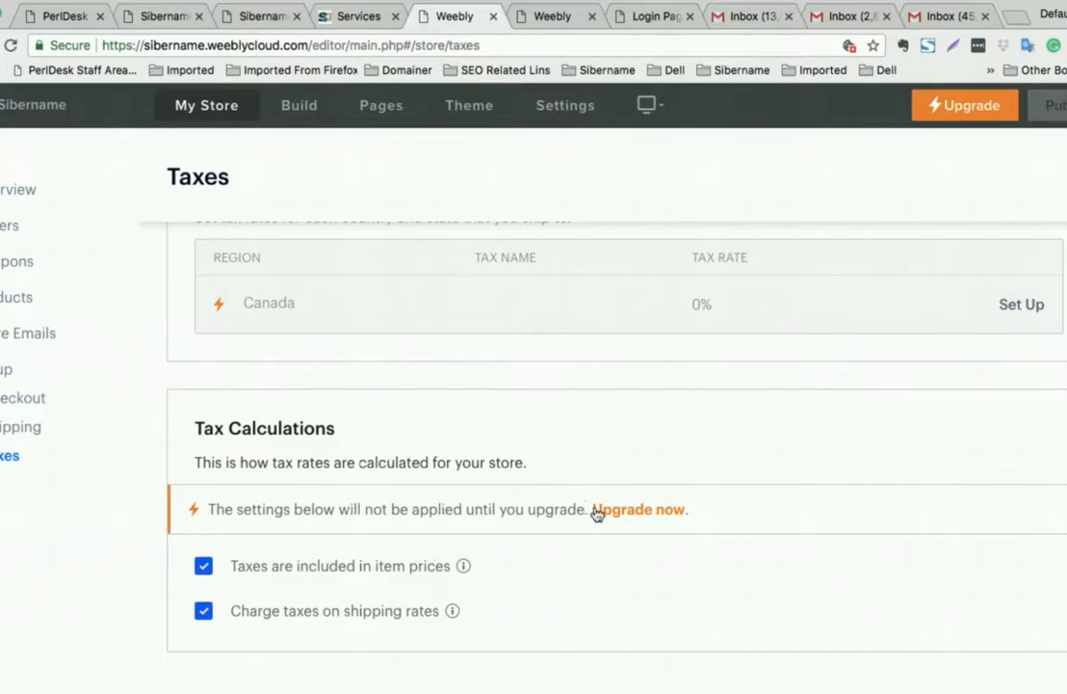
scroll(628, 513, "up", 10)
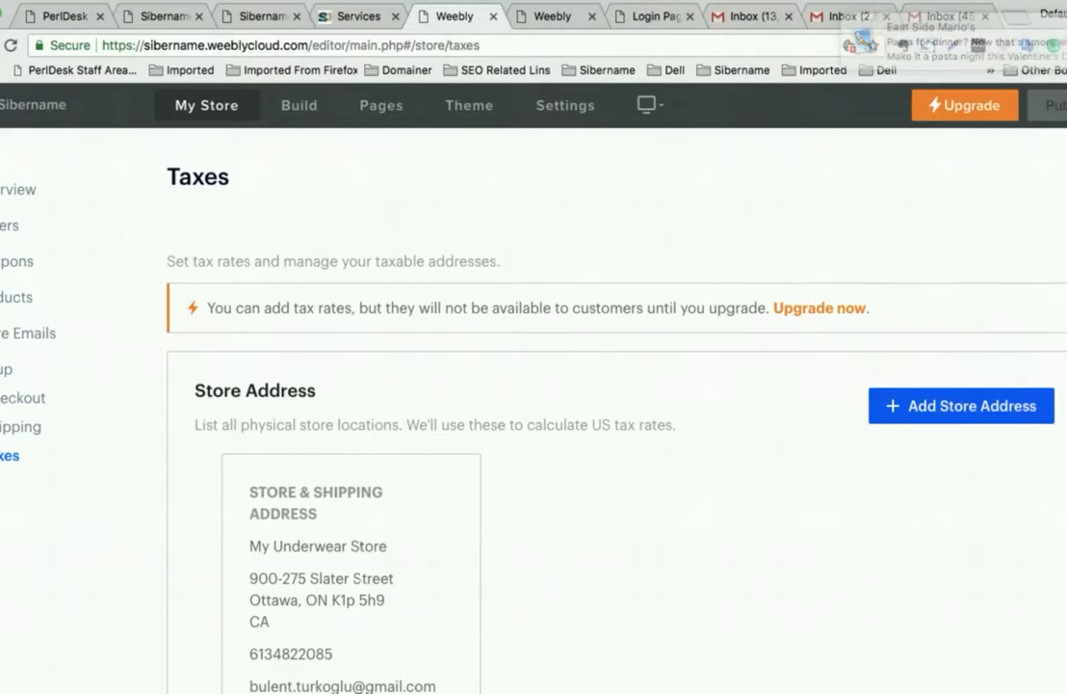
scroll(698, 451, "down", 1)
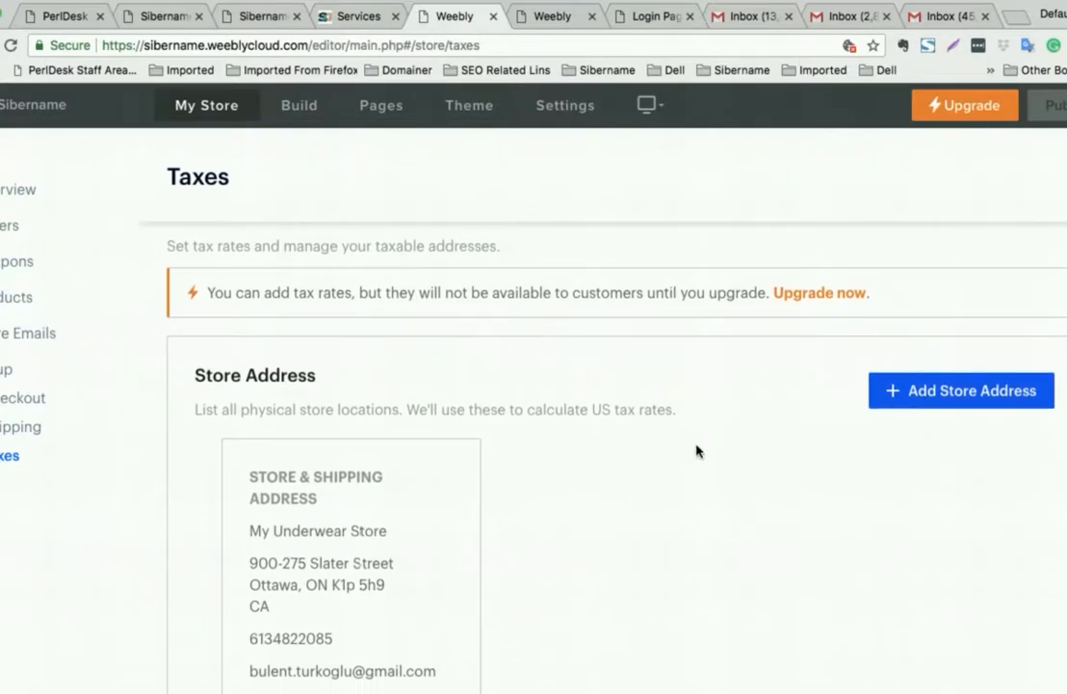
scroll(698, 451, "down", 1)
scroll(697, 451, "up", 1)
scroll(698, 451, "down", 5)
scroll(698, 451, "down", 4)
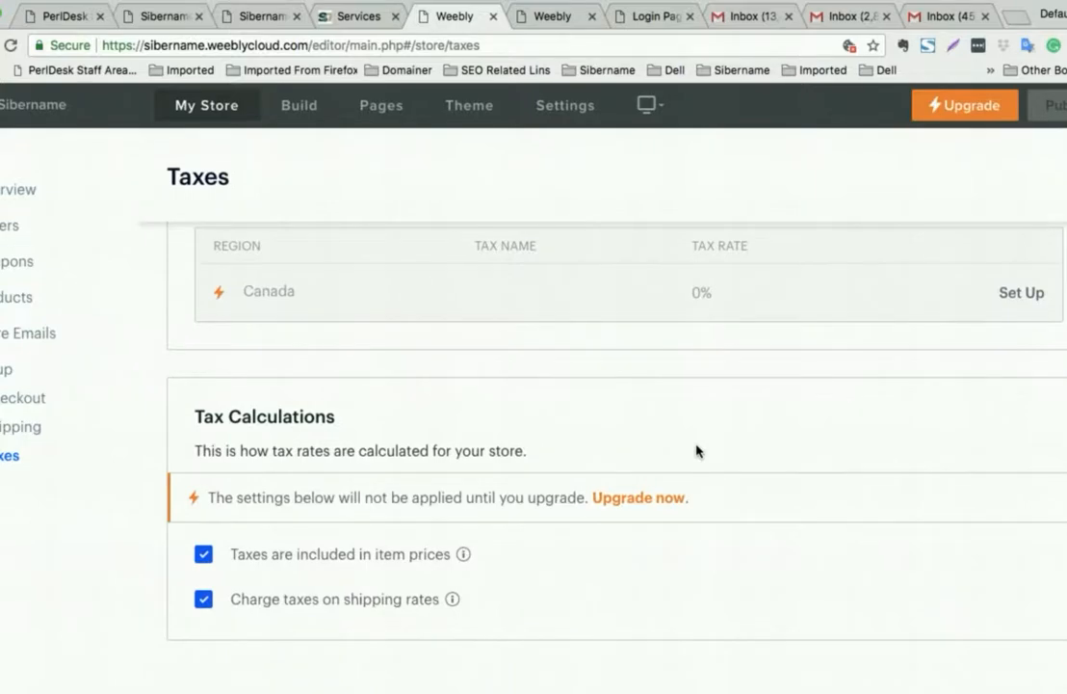
scroll(697, 451, "up", 8)
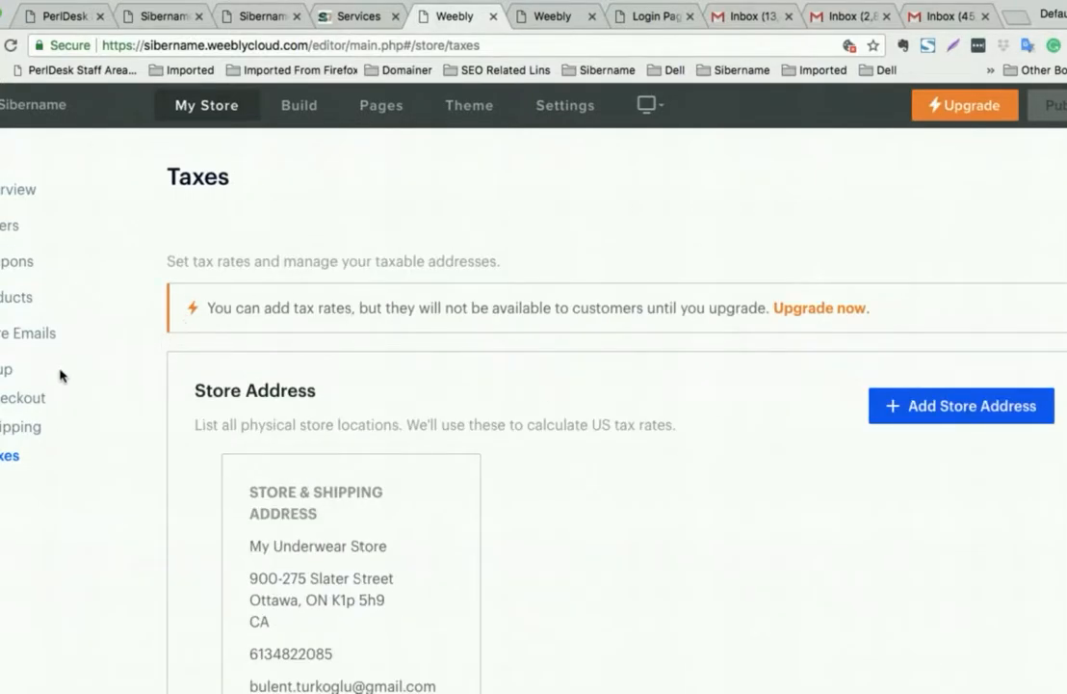
- Start a new product from the Overview checklist and return to its empty Add Product form
left_click(9, 190)
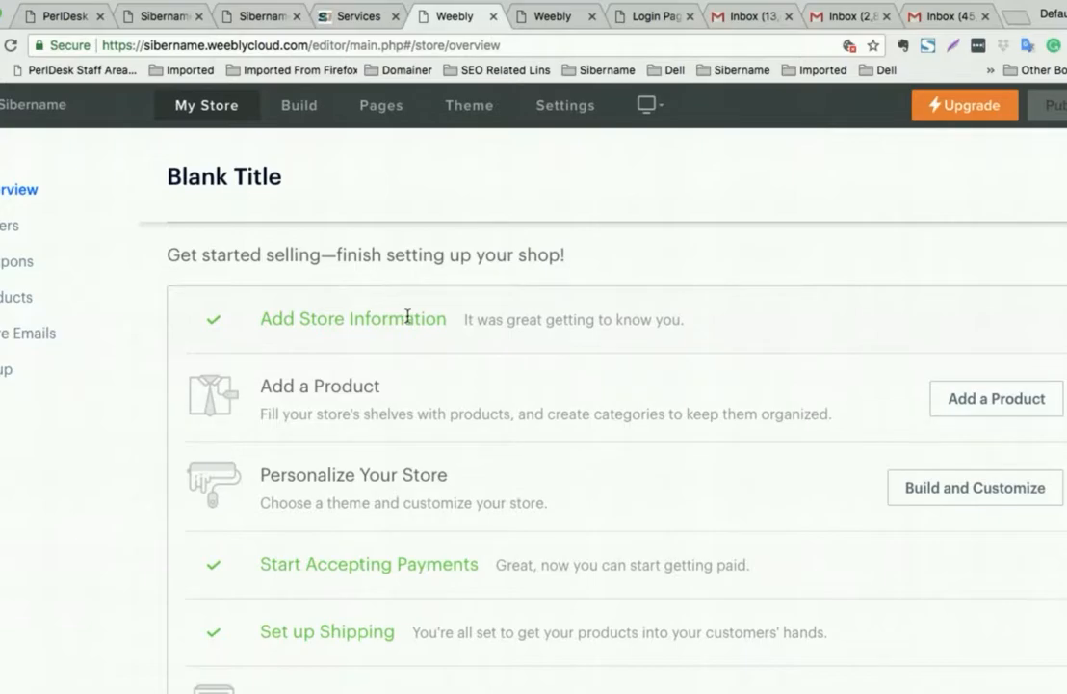
left_click(992, 407)
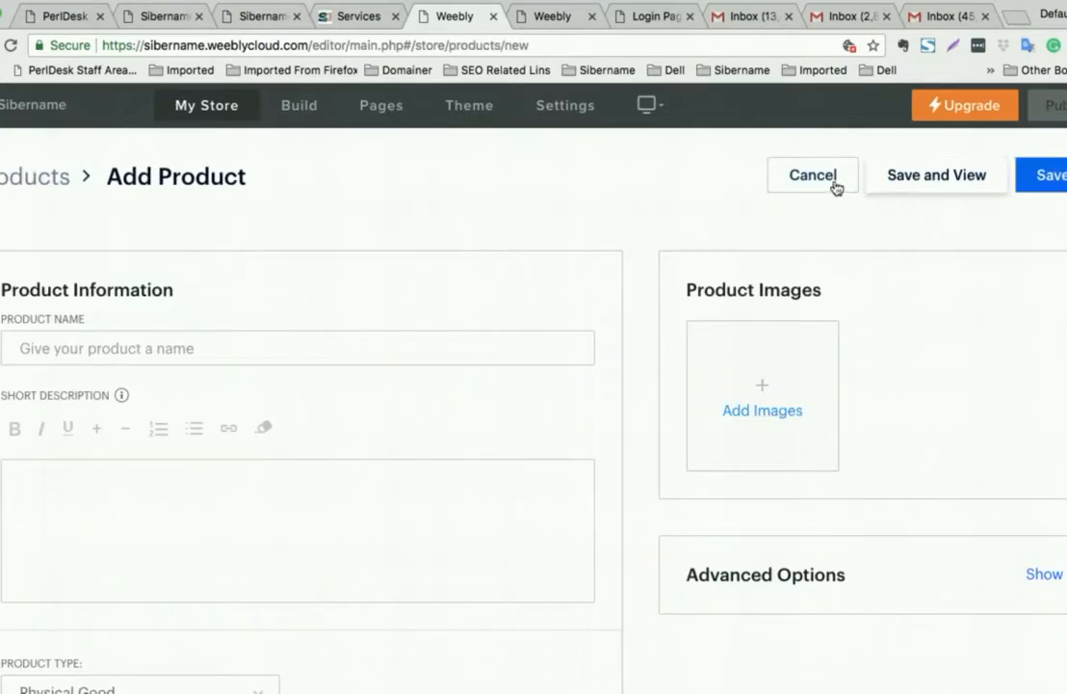
scroll(850, 351, "down", 1)
scroll(851, 350, "up", 1)
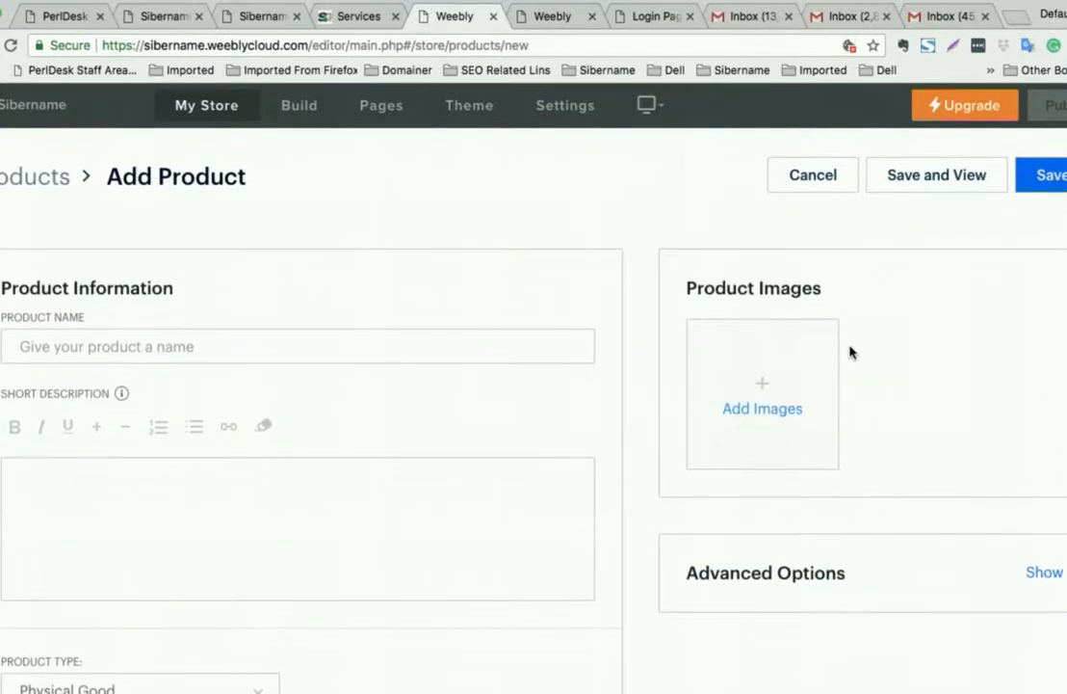
scroll(850, 350, "down", 3)
scroll(851, 352, "up", 3)
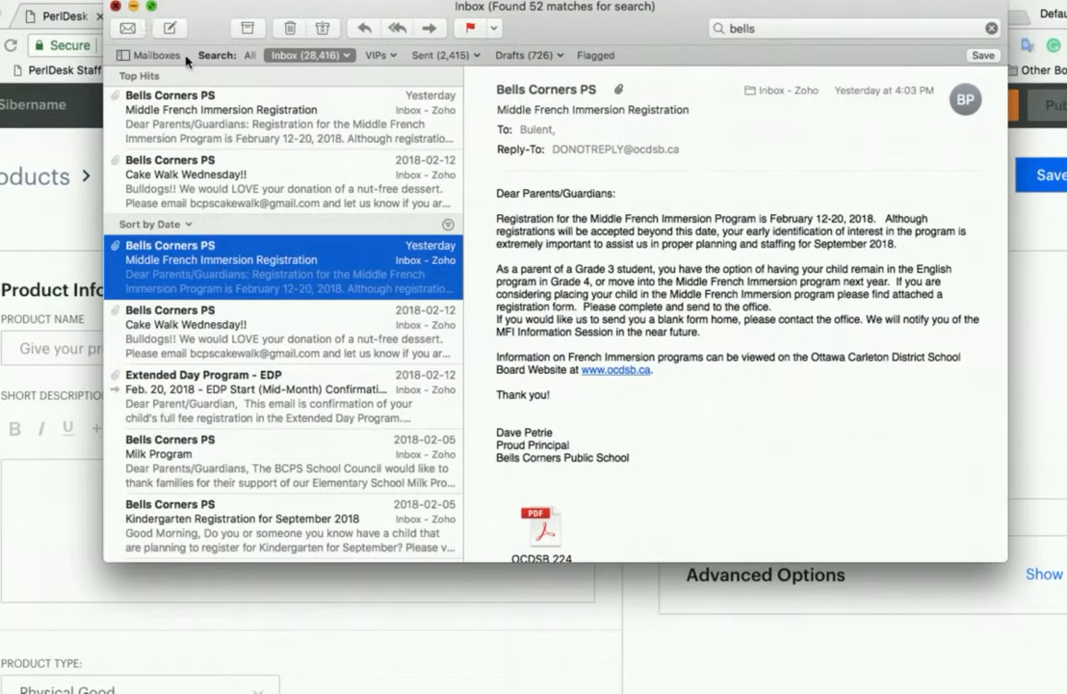
left_click(114, 6)
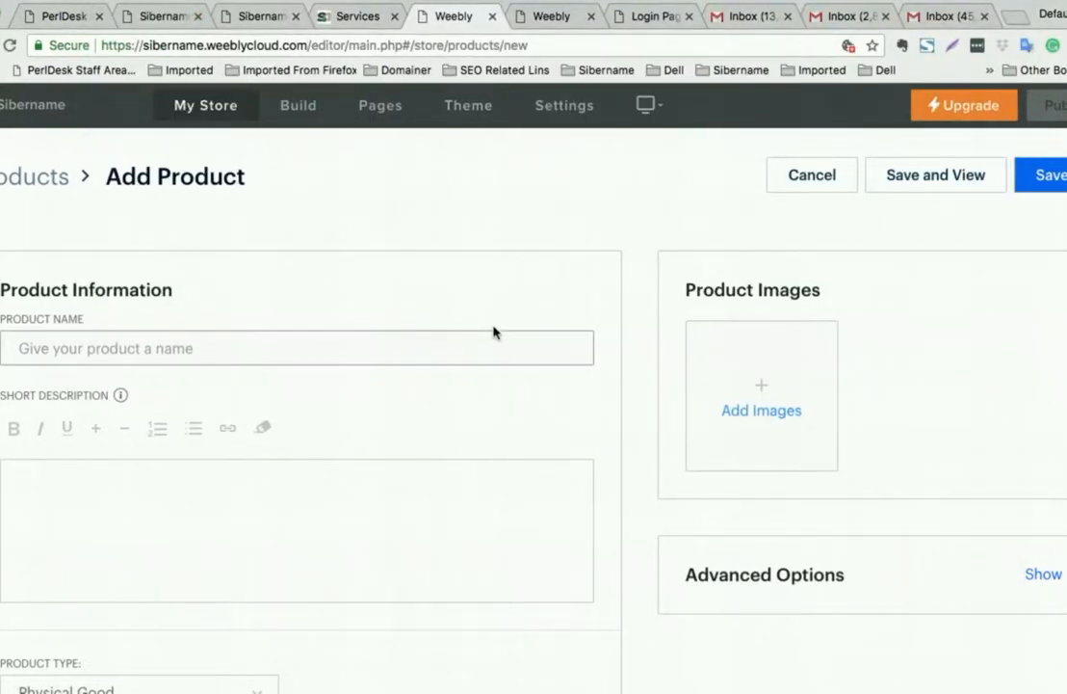
scroll(627, 347, "down", 1)
- Upload the white thermal leggings image and name the product 'Thermal Underpants'
left_click(750, 364)
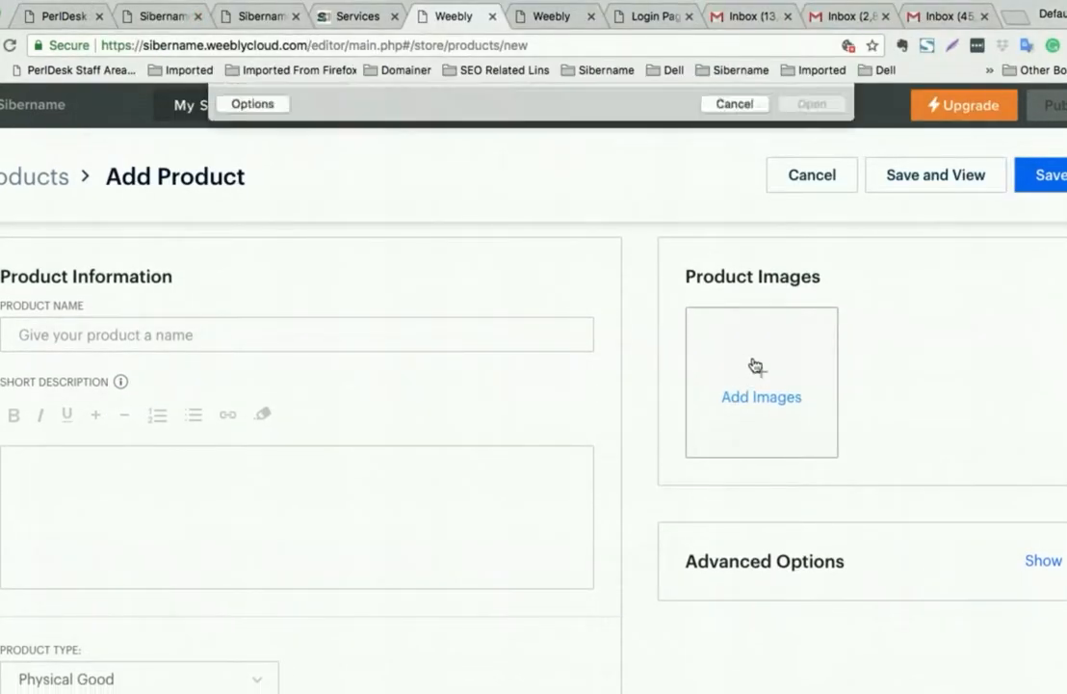
left_click(265, 225)
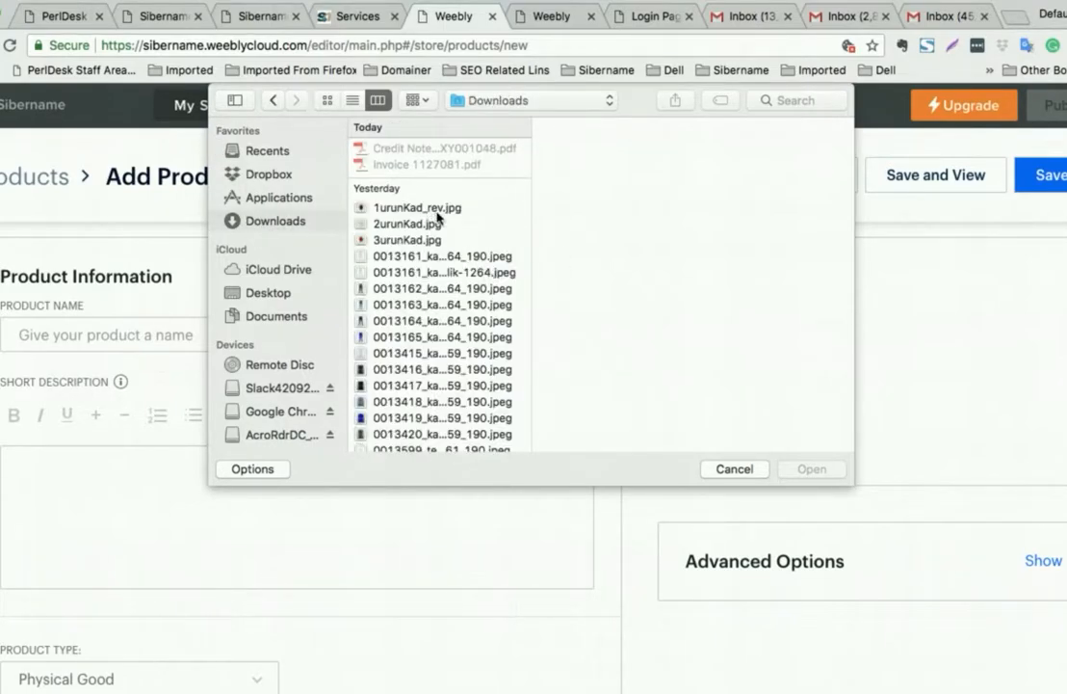
left_click(444, 265)
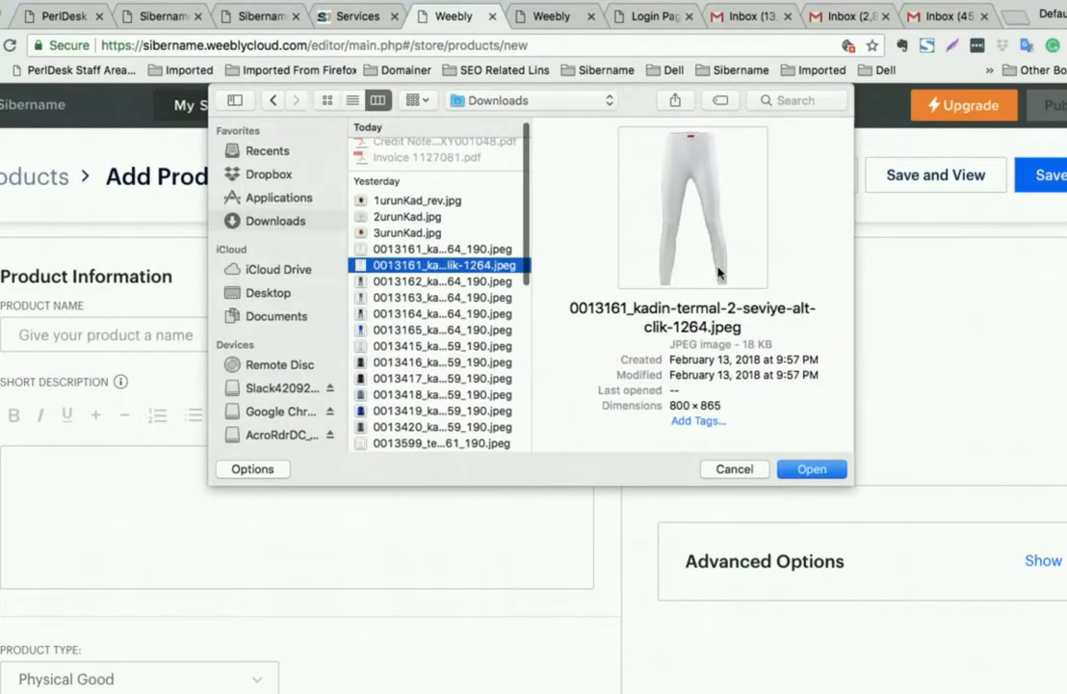
left_click(814, 470)
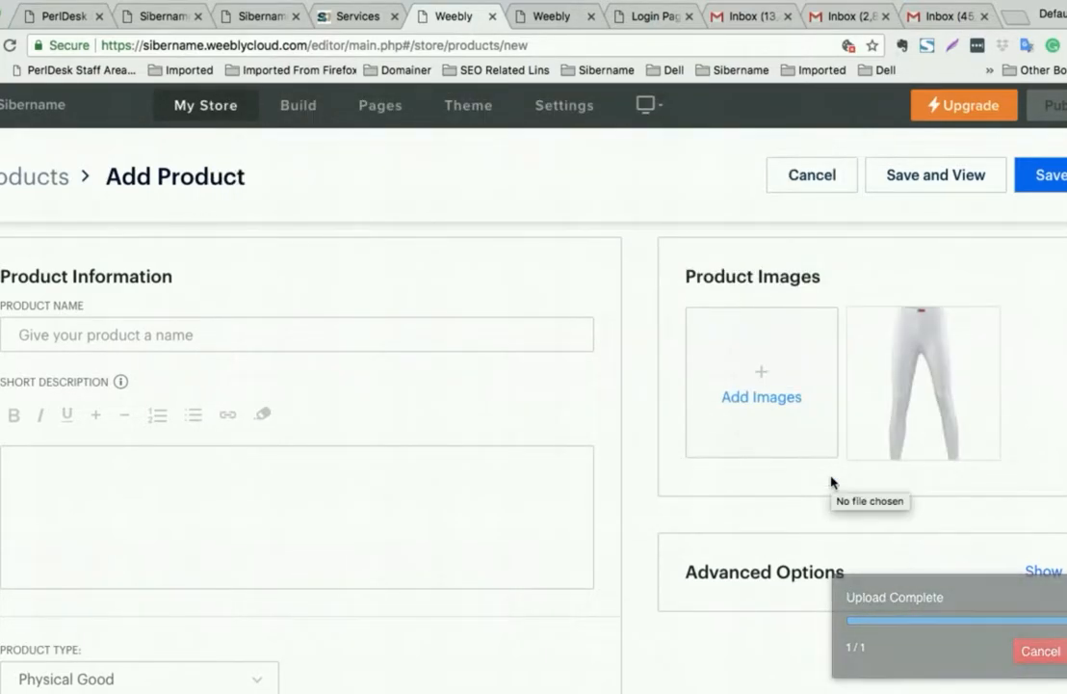
left_click(226, 300)
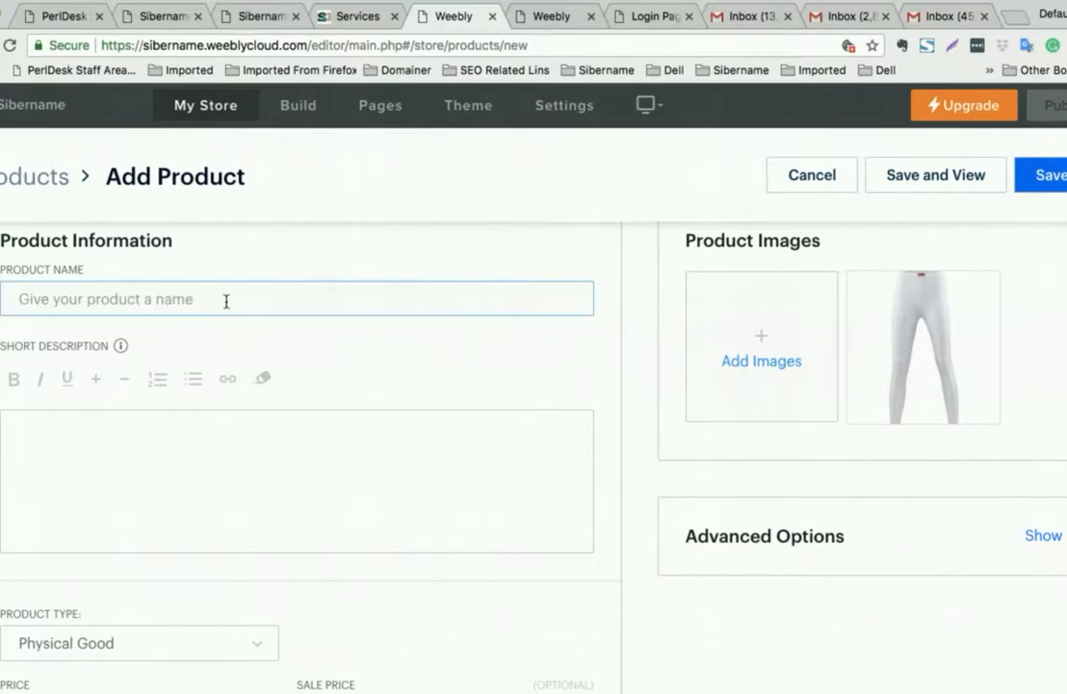
type("Underpants")
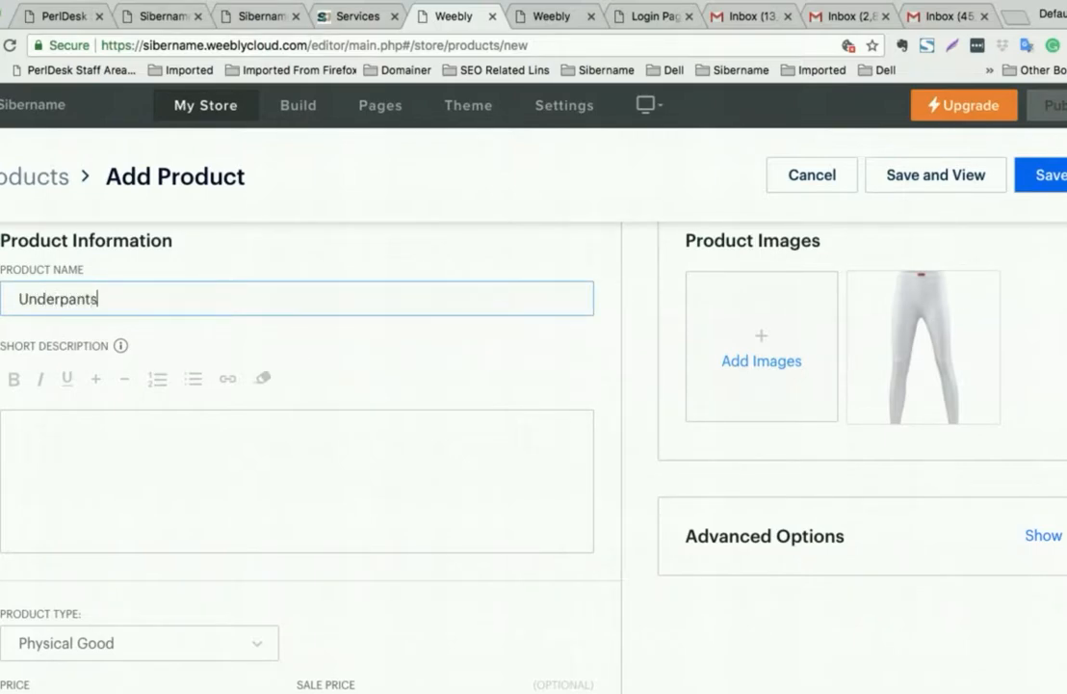
left_click(19, 299)
type("Thermal")
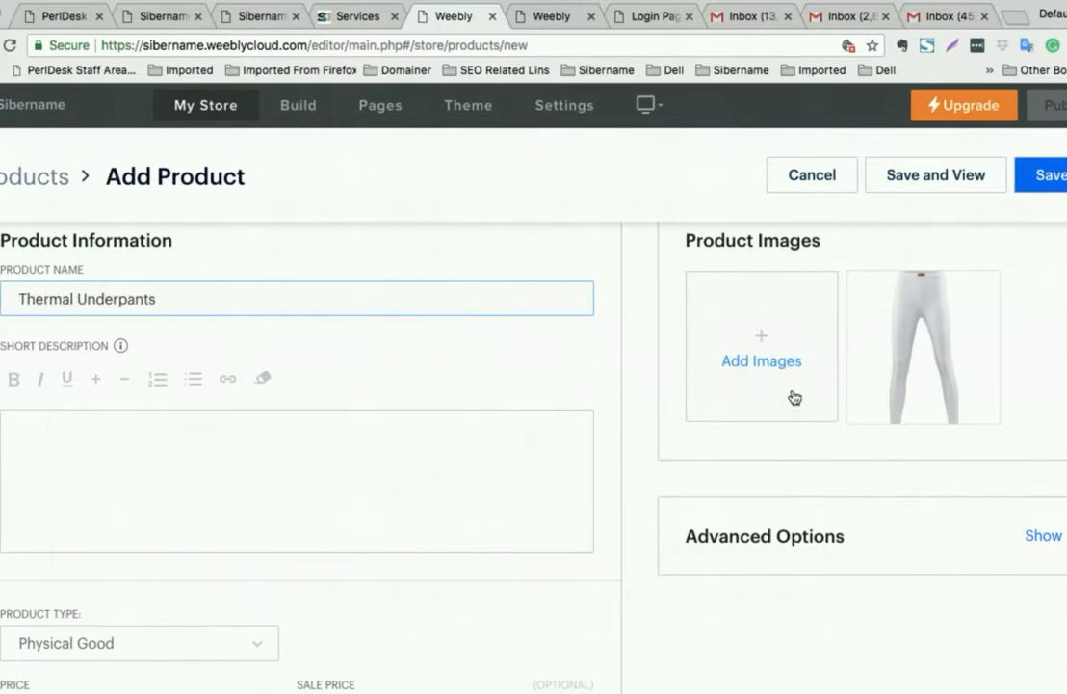
- Add the black leggings image as a second product picture
left_click(763, 344)
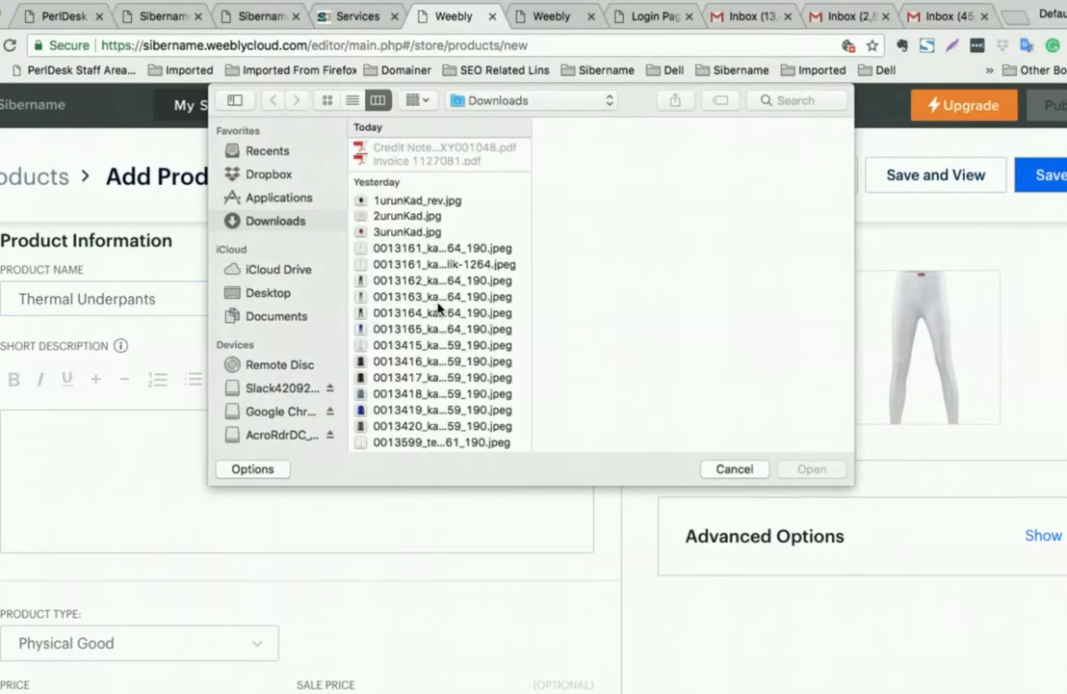
left_click(469, 267)
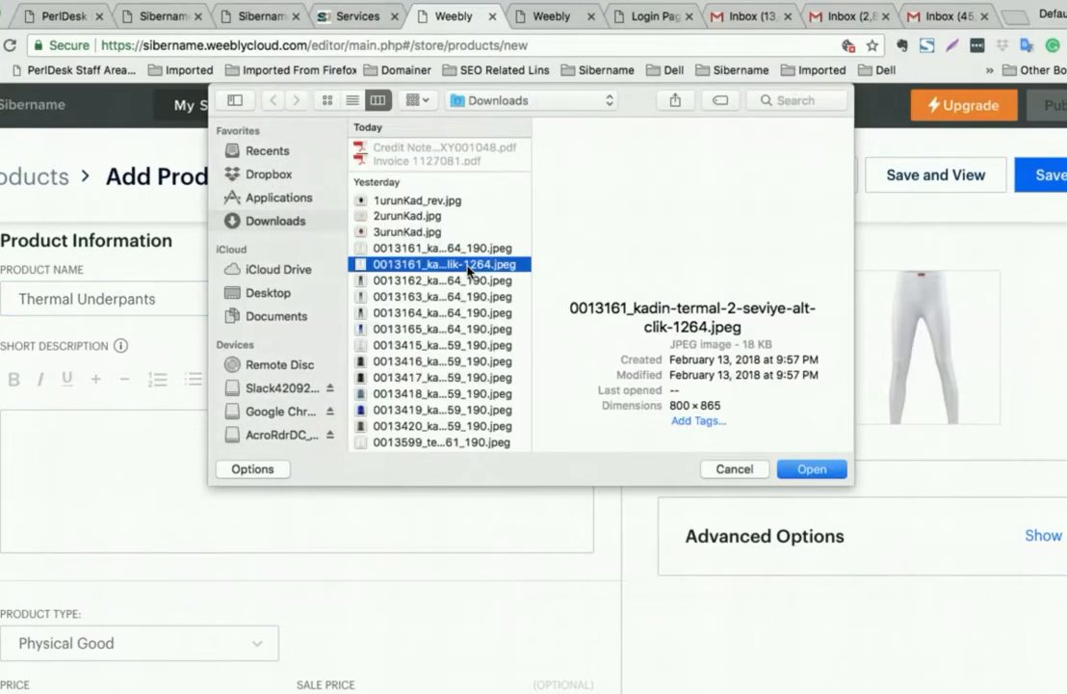
left_click(397, 247)
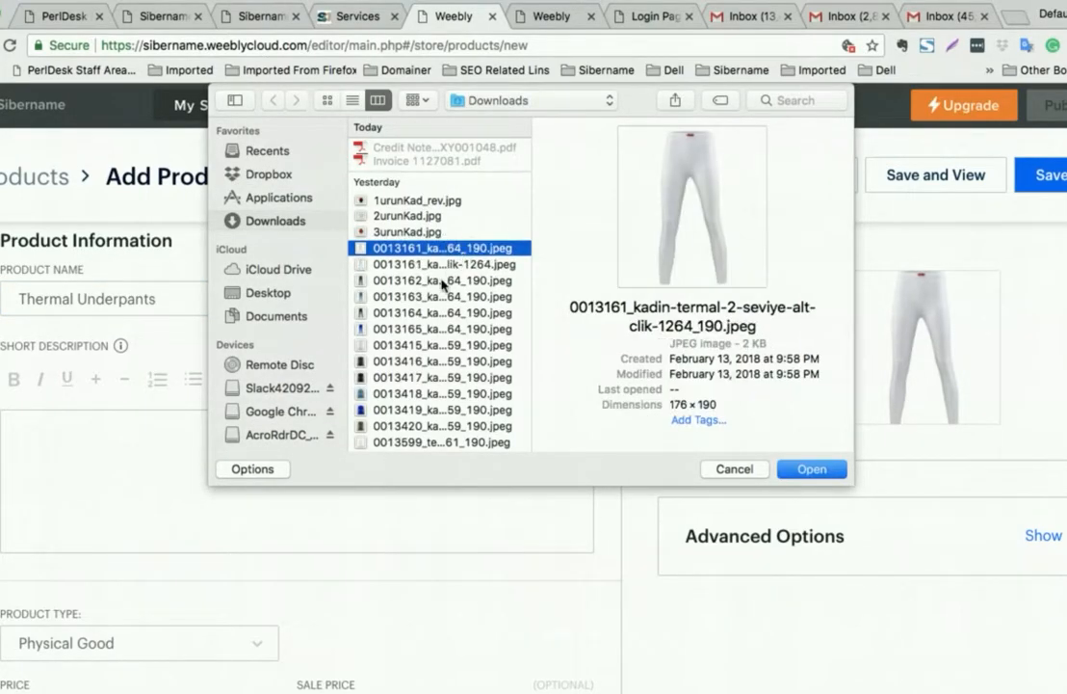
left_click(442, 281)
left_click(812, 469)
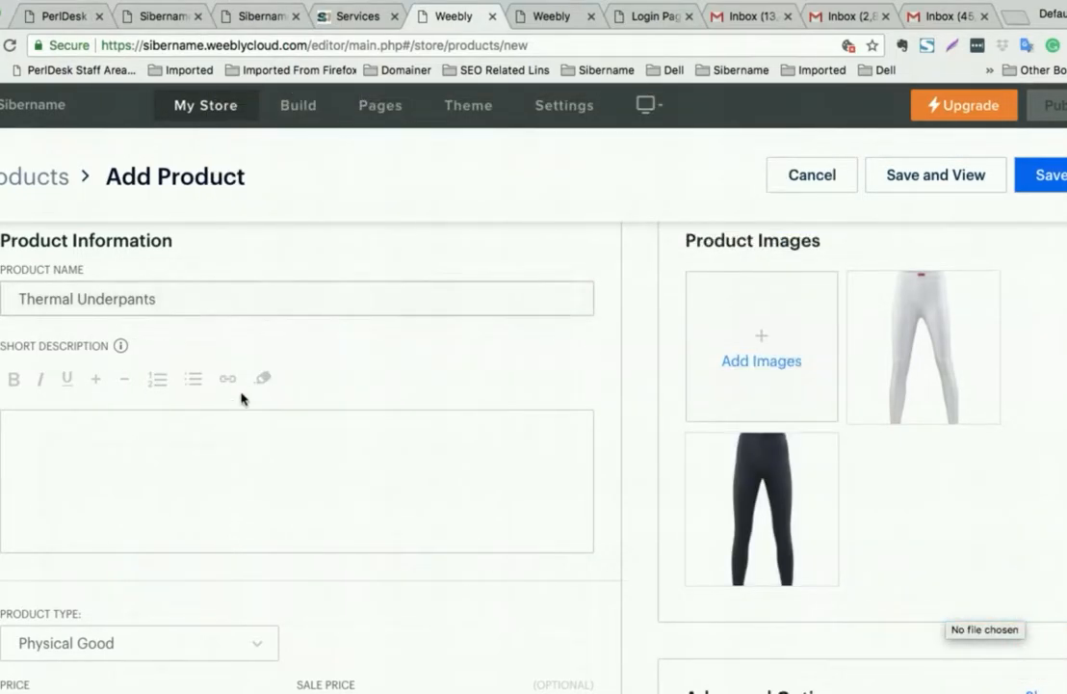
- Write a short description saying it's something you need in Ottawa's dire winter conditions
left_click(269, 469)
scroll(270, 470, "down", 1)
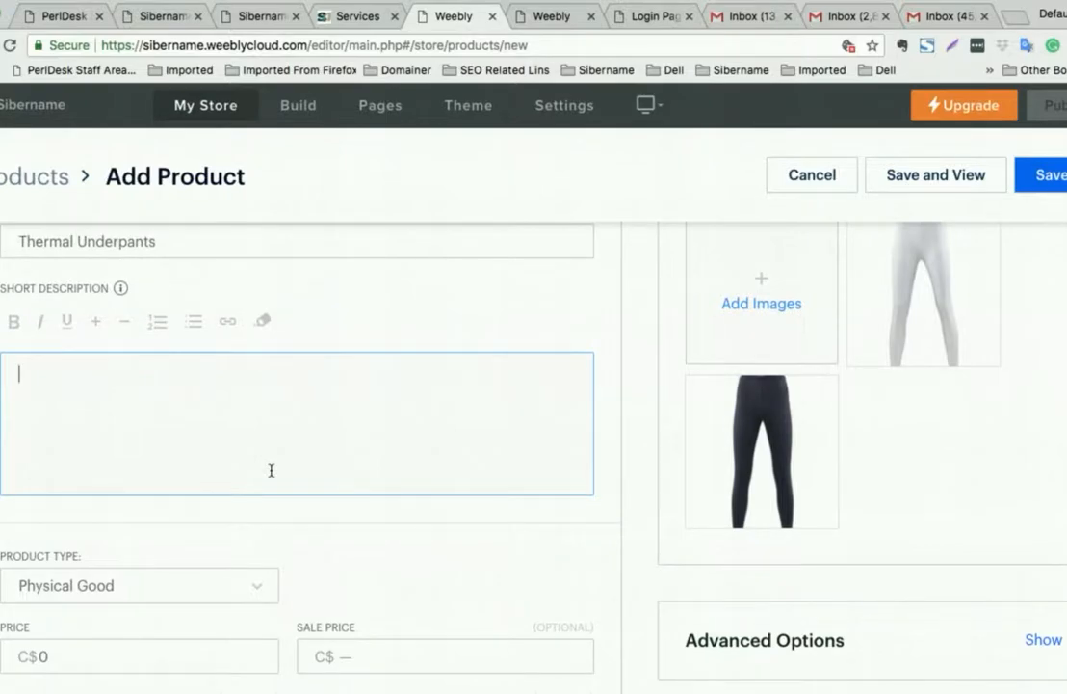
type("This is")
type("something ")
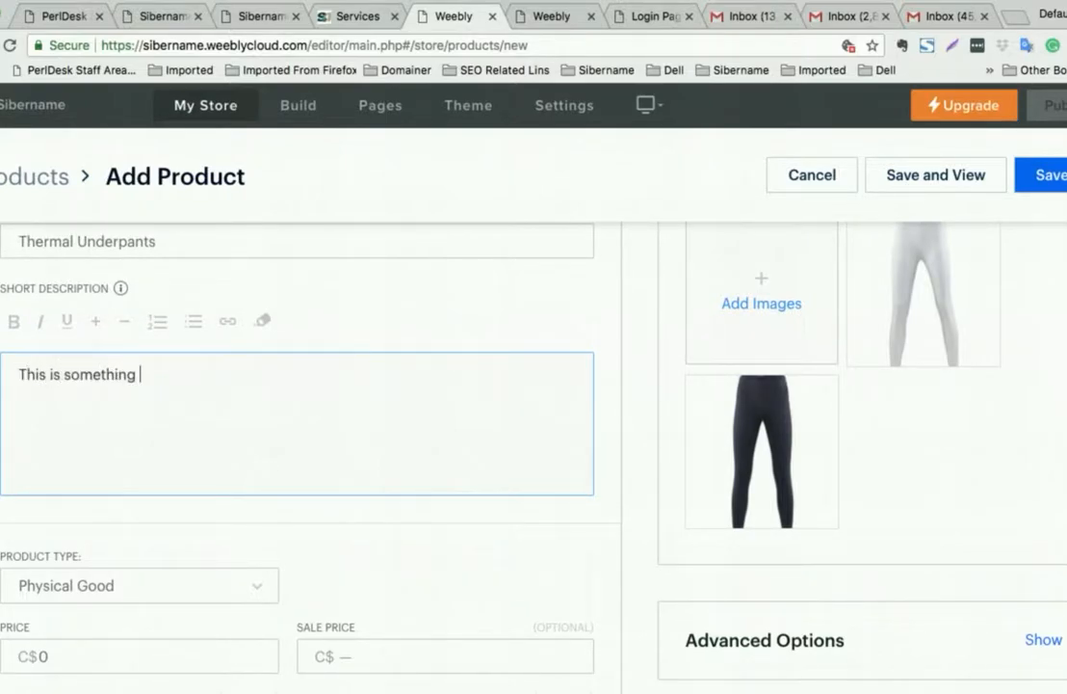
type("you need in the")
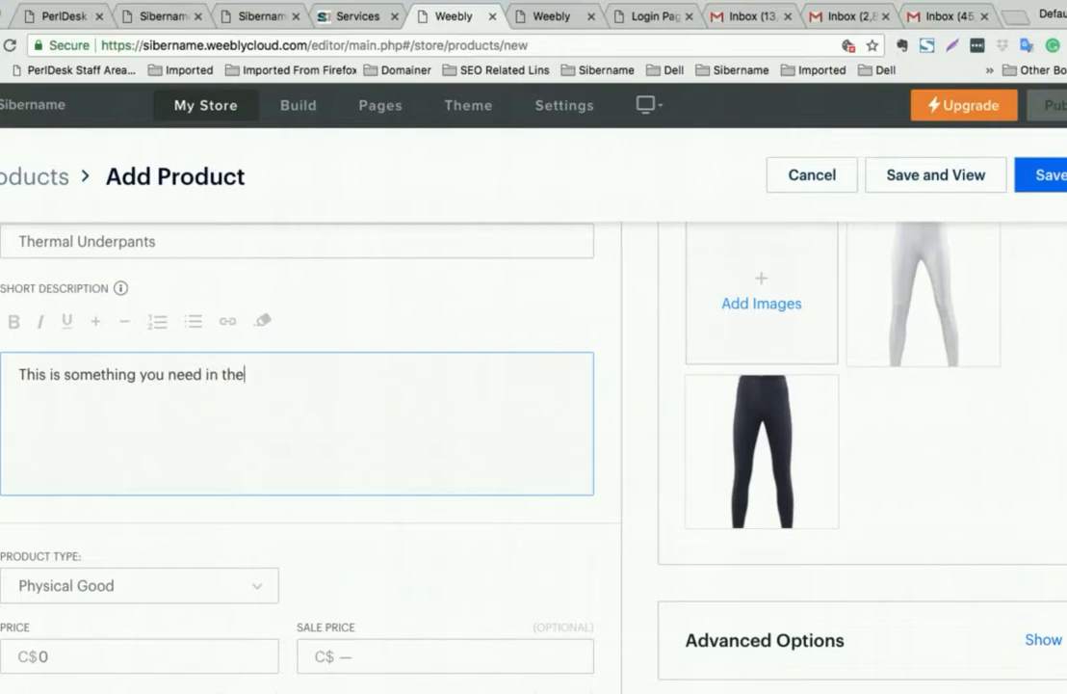
type(" dire winter conditions of Ottaws")
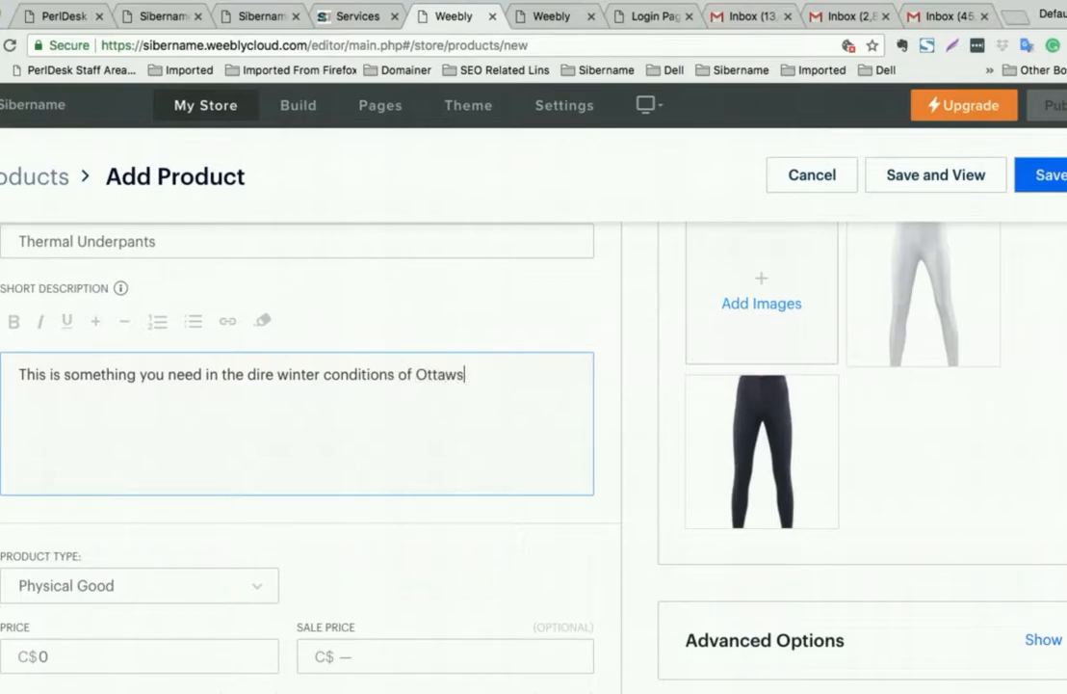
scroll(178, 476, "down", 3)
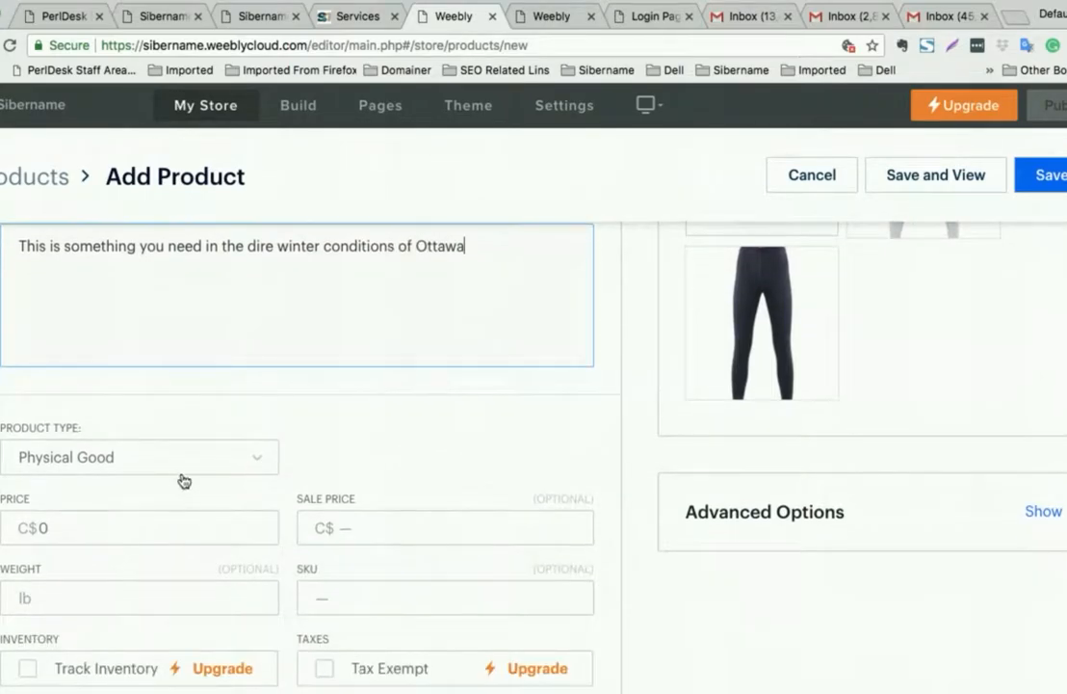
scroll(165, 469, "down", 1)
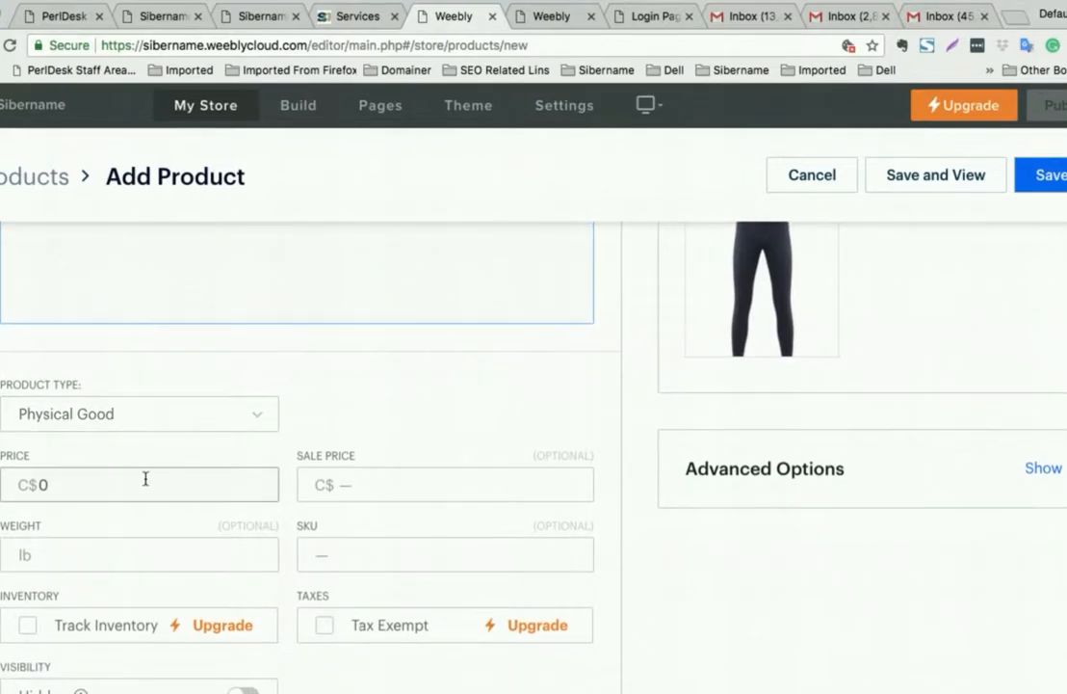
- Set the price to 19.99 with a sale price of 14.99
left_click(46, 485)
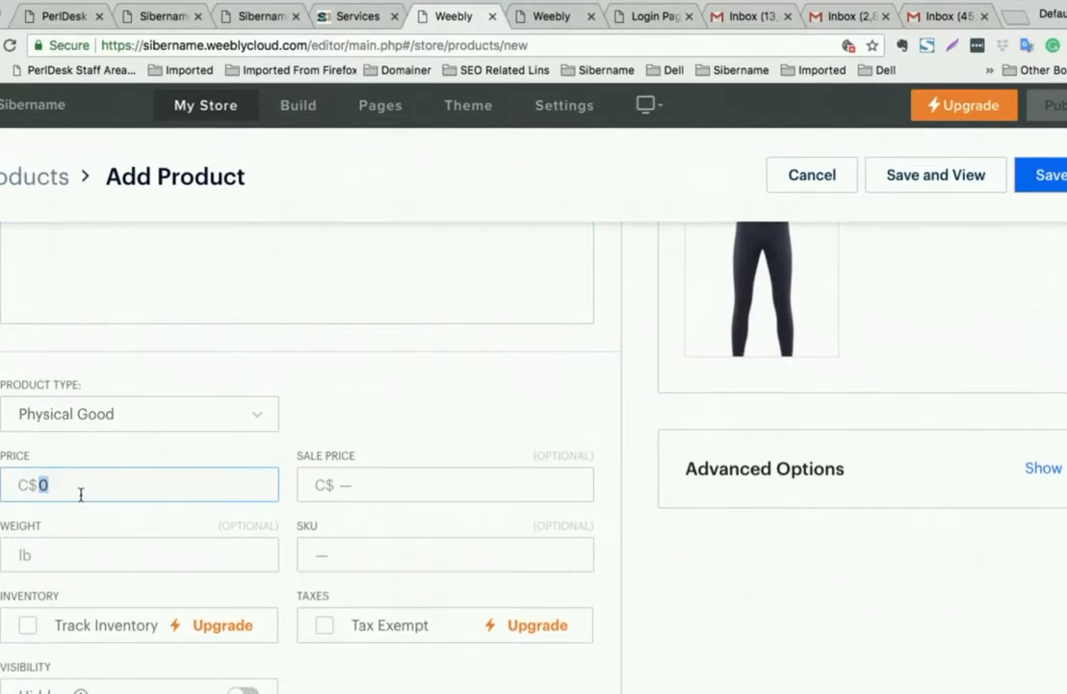
type("19.99")
left_click(388, 484)
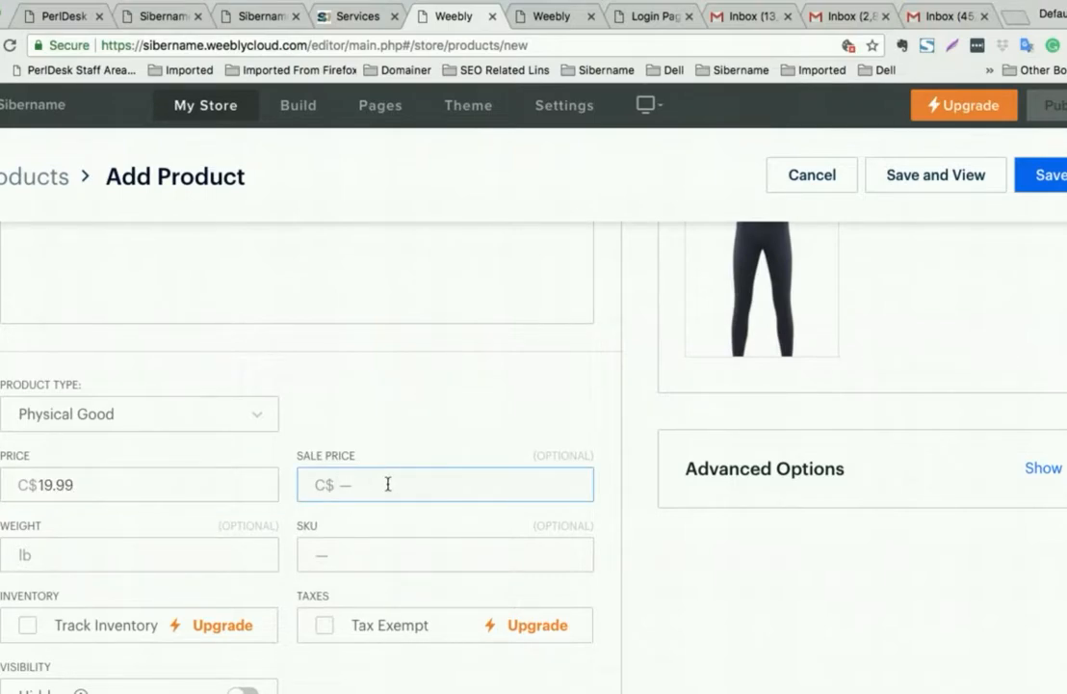
type("14.99")
scroll(173, 381, "down", 5)
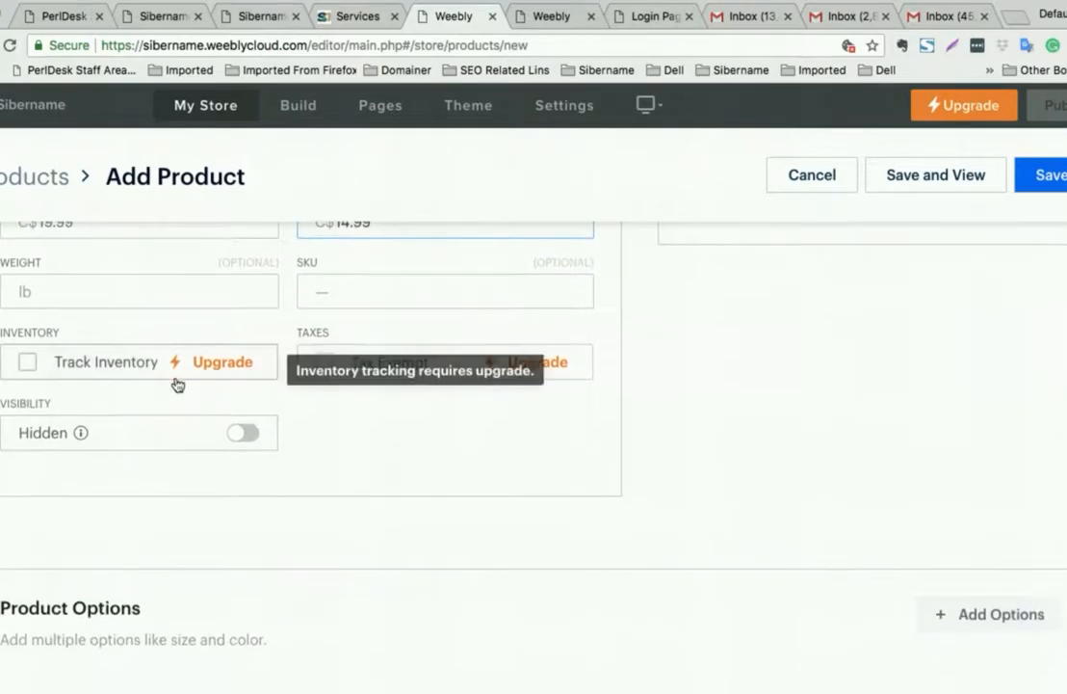
- Save Thermal Underpants so it appears in the Products list at CA$14.99
left_click(100, 296)
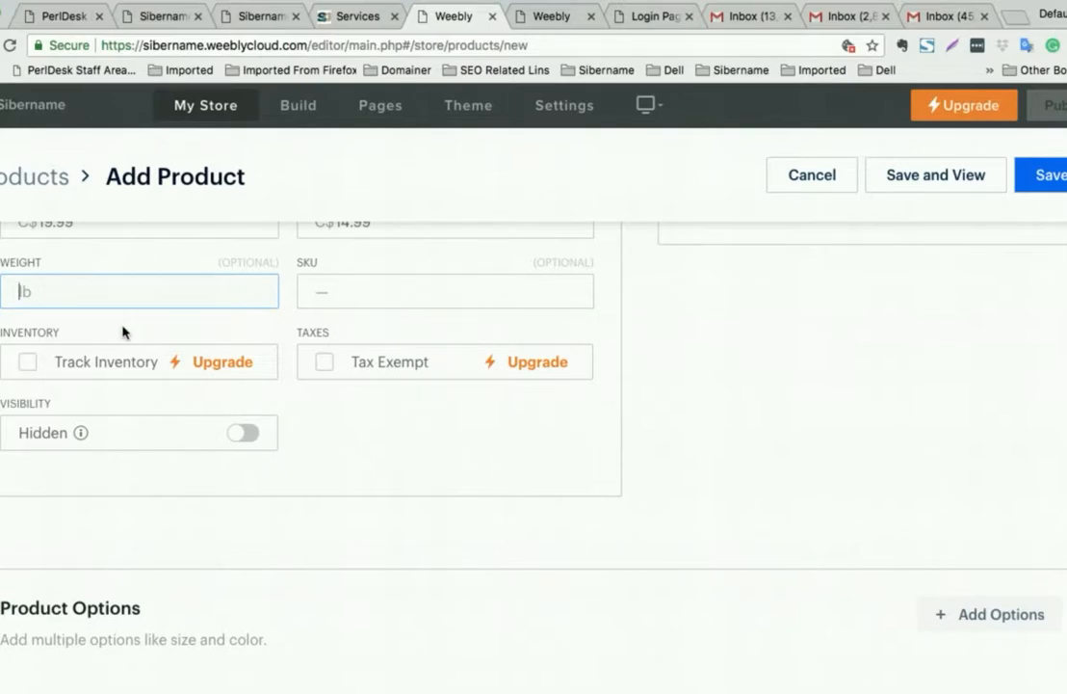
scroll(87, 323, "up", 1)
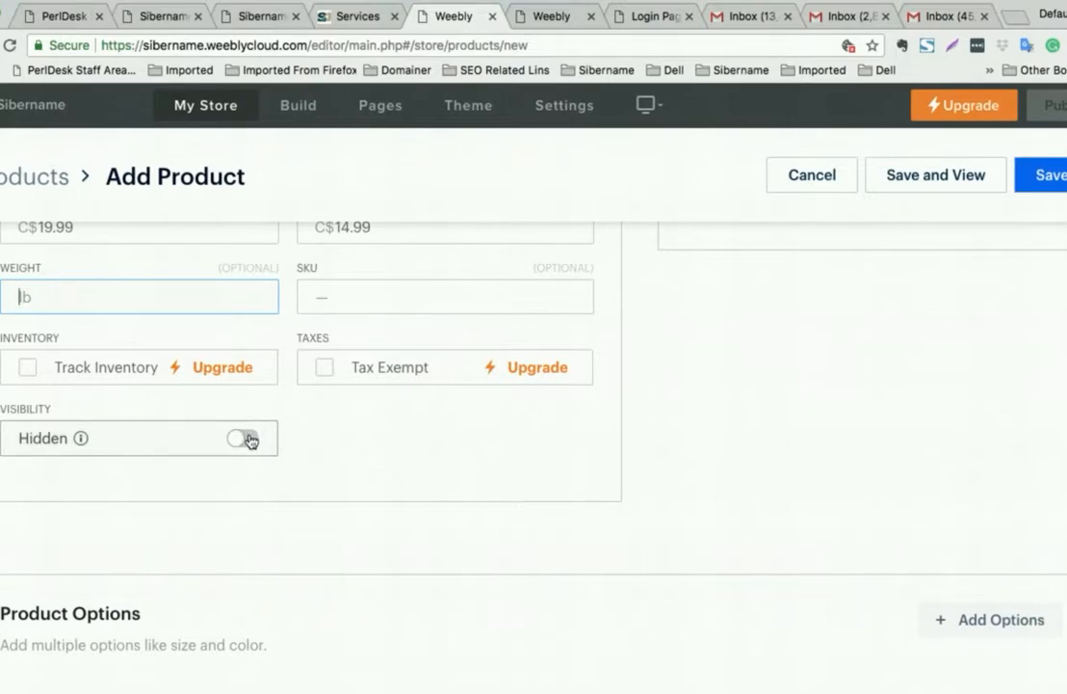
scroll(295, 452, "up", 5)
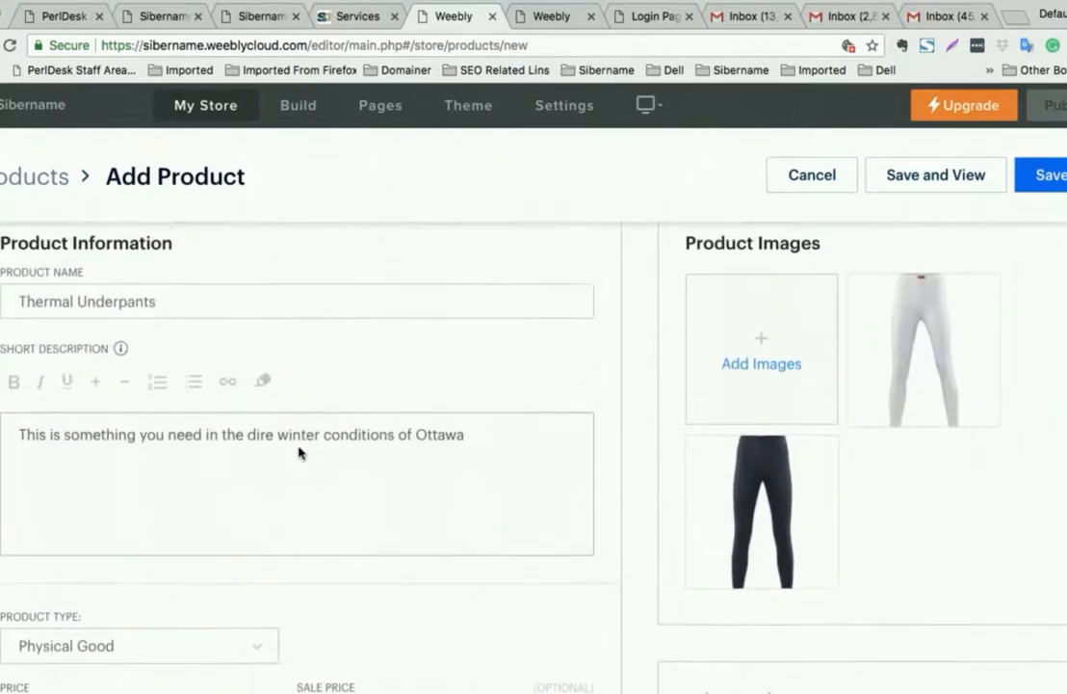
scroll(297, 448, "down", 6)
scroll(298, 452, "up", 5)
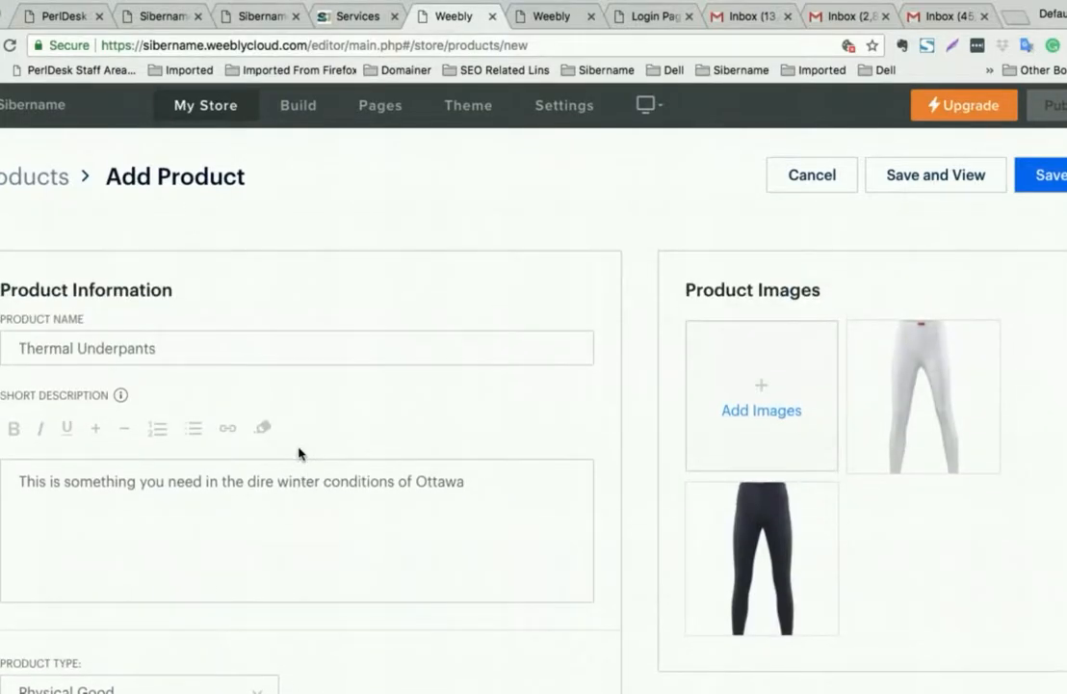
left_click(1036, 179)
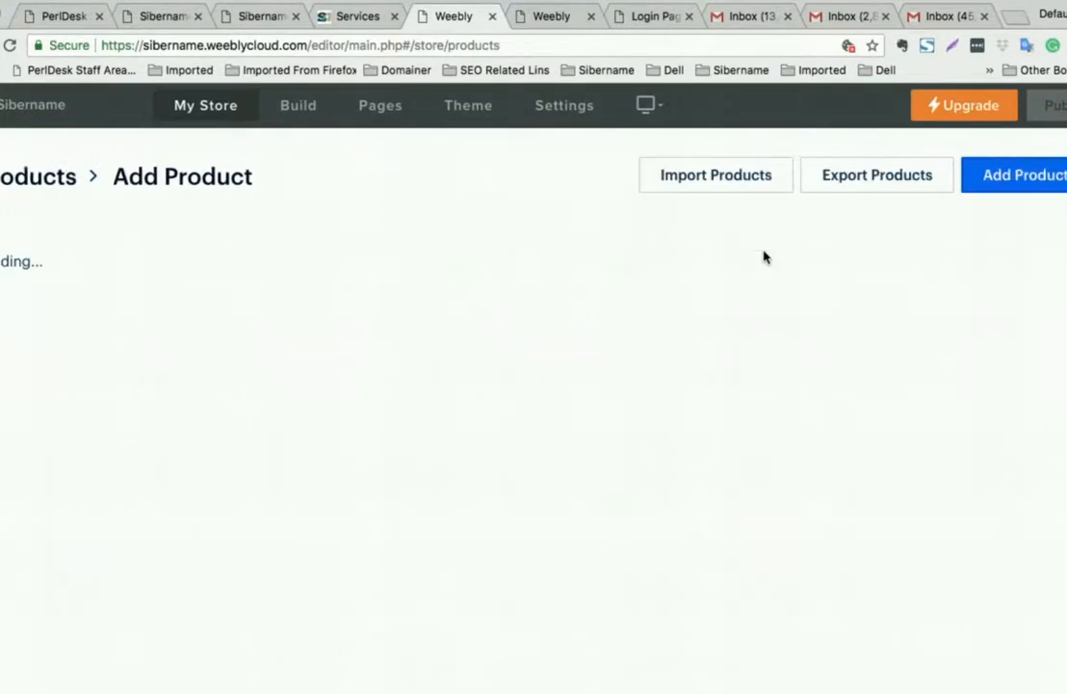
scroll(669, 359, "down", 2)
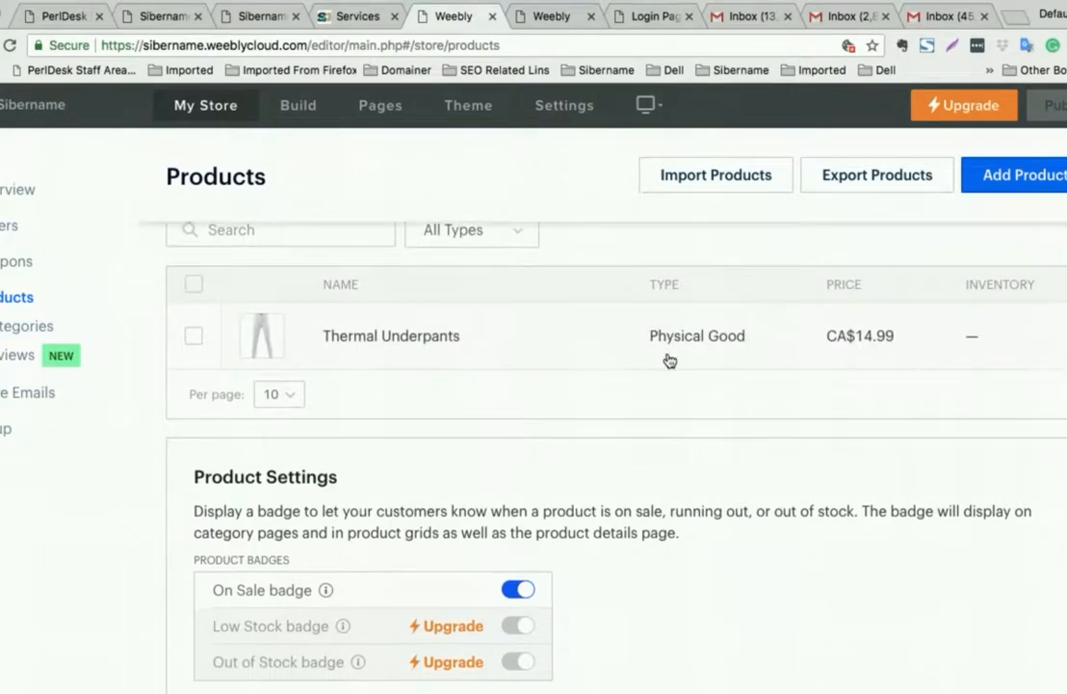
- Start a new product with the black shirt image, named 'Thermal Sweat Shirt'
left_click(1014, 176)
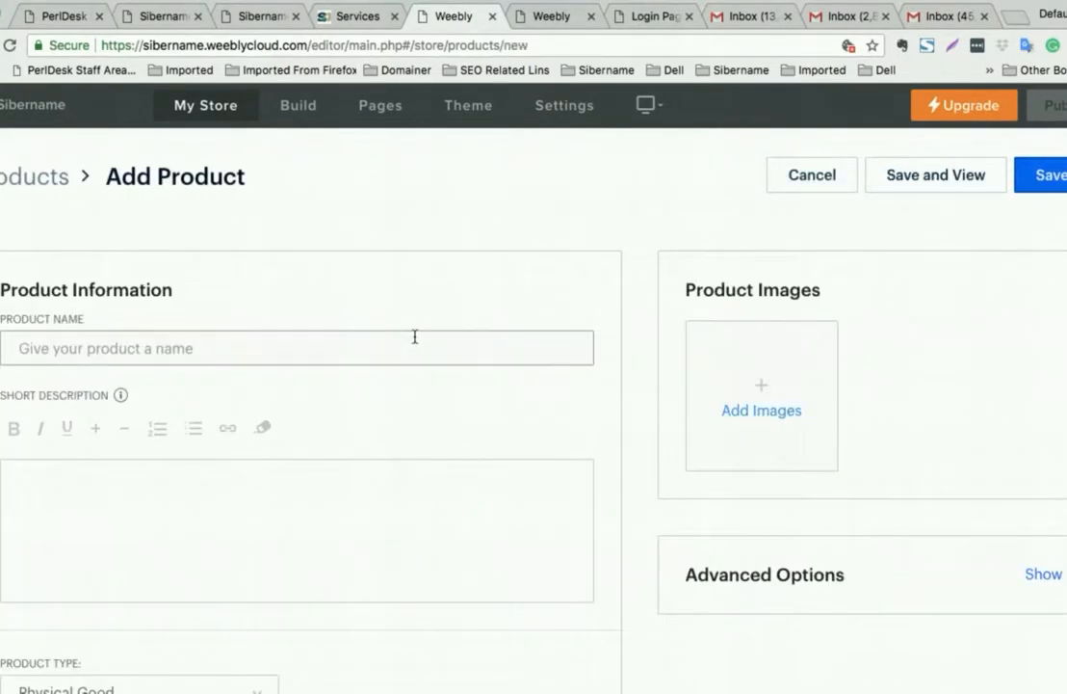
left_click(760, 390)
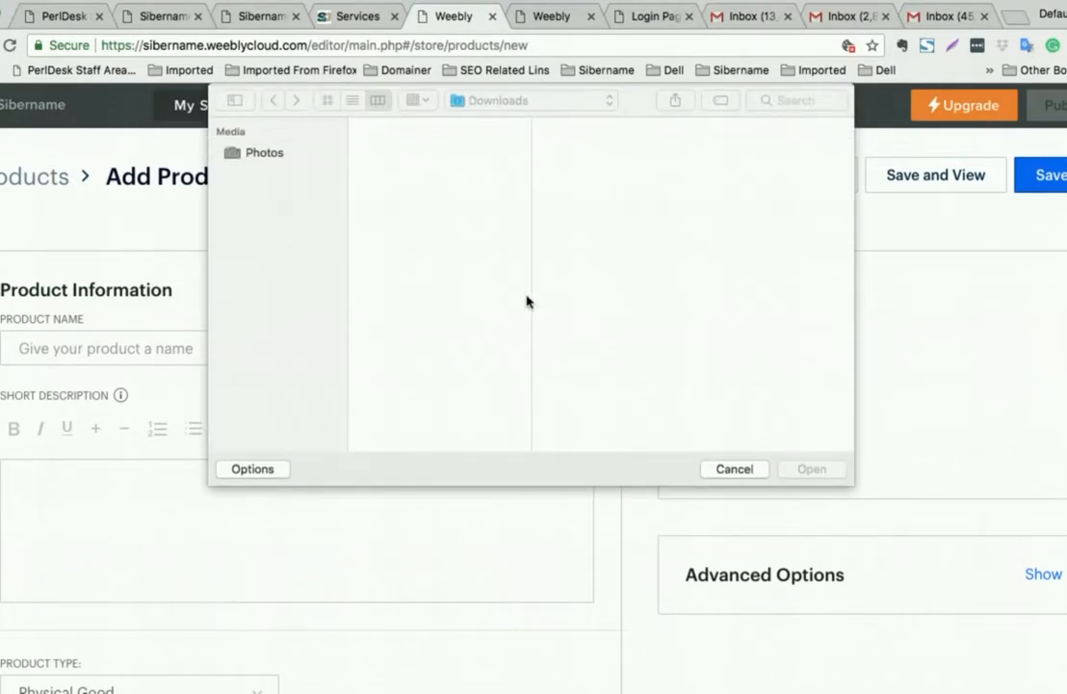
left_click(425, 362)
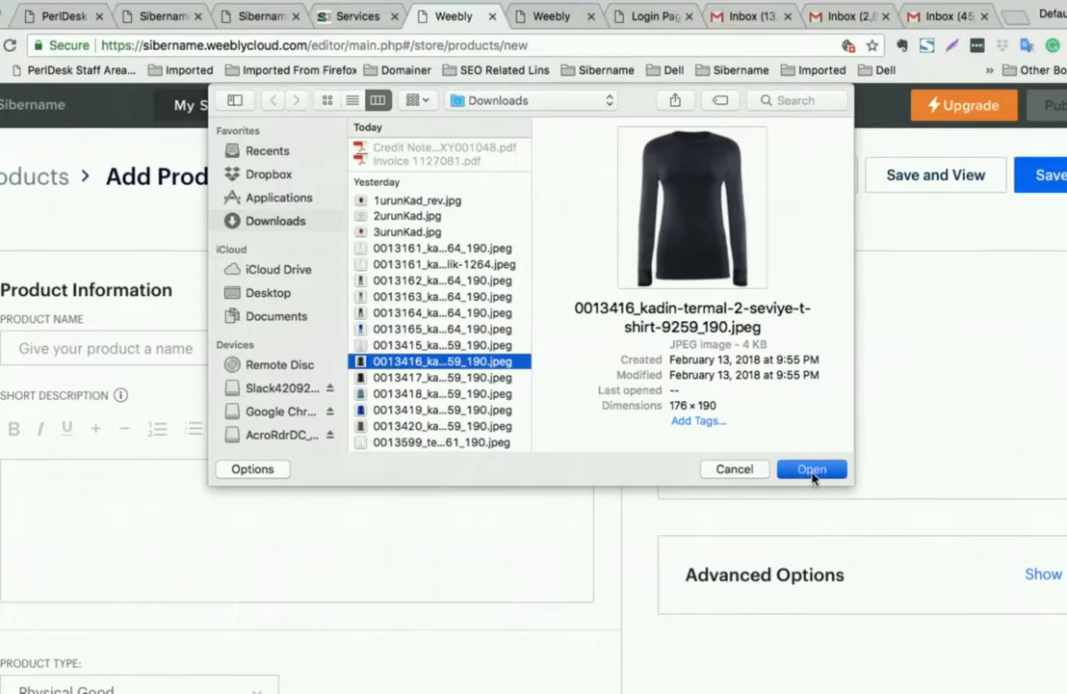
left_click(807, 470)
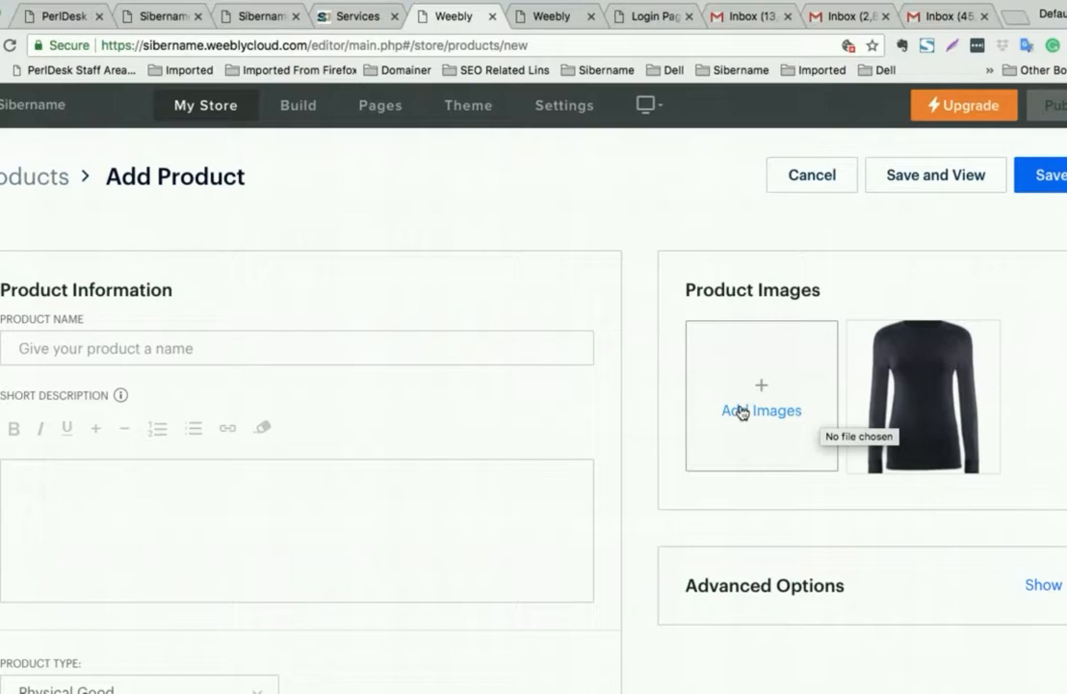
left_click(186, 347)
type("Th")
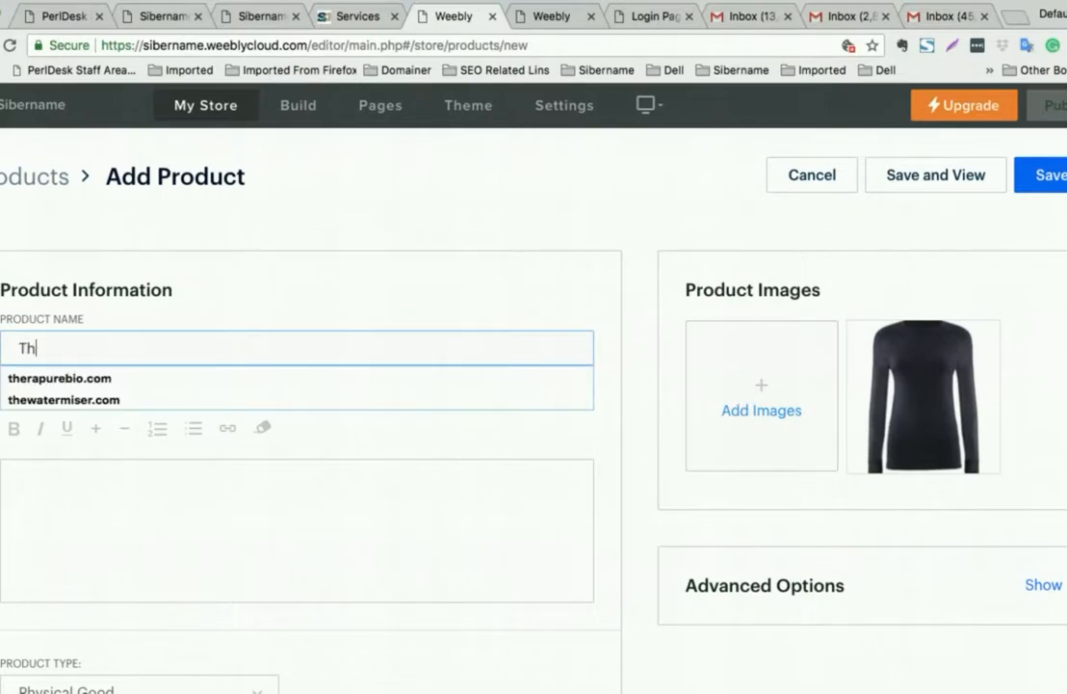
type("ermal Sweat Sh")
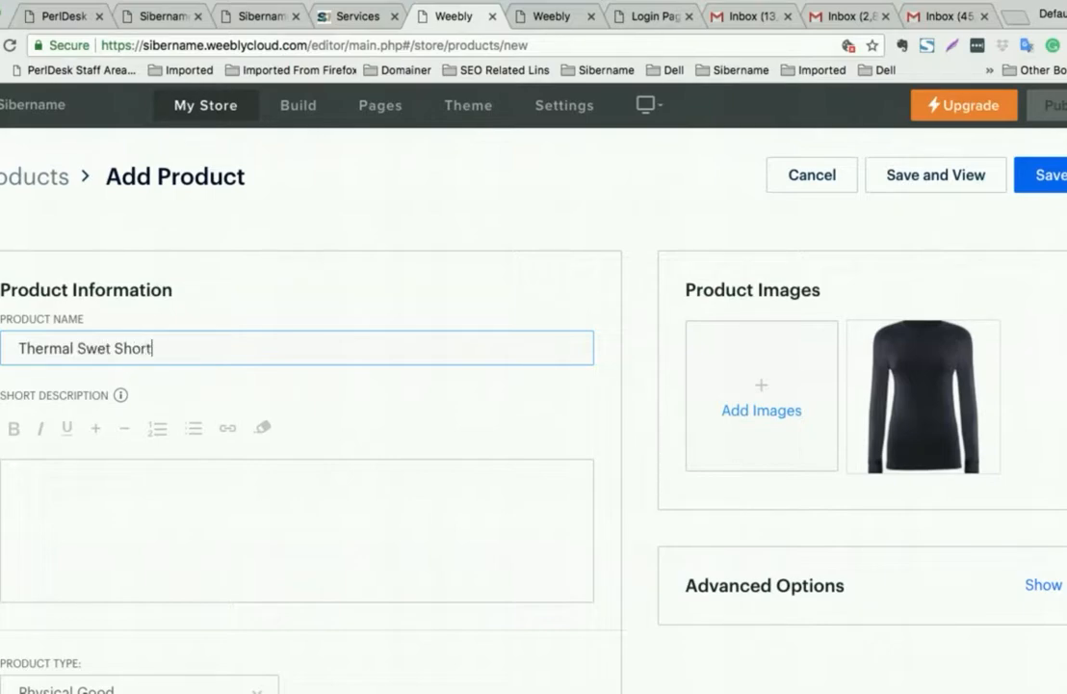
type("ort")
left_click(105, 347)
type("a")
left_click(148, 345)
key("BackSpace")
type("i")
- Enter the short description 'You need that one too'
left_click(210, 489)
scroll(353, 484, "down", 1)
type("You need that one too")
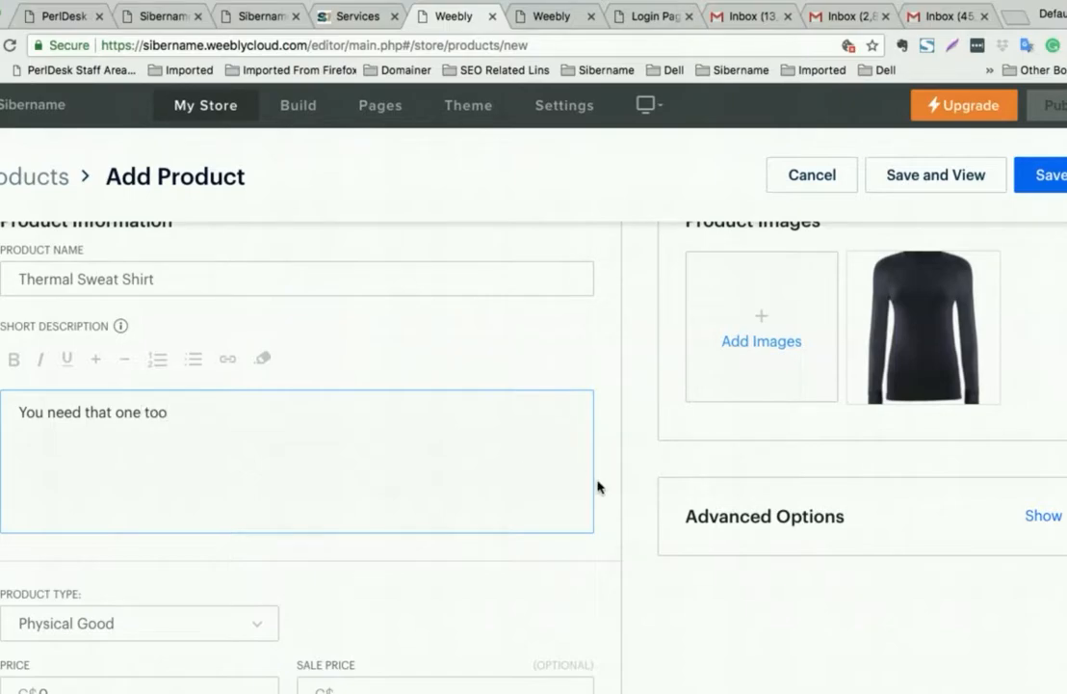
scroll(115, 533, "down", 3)
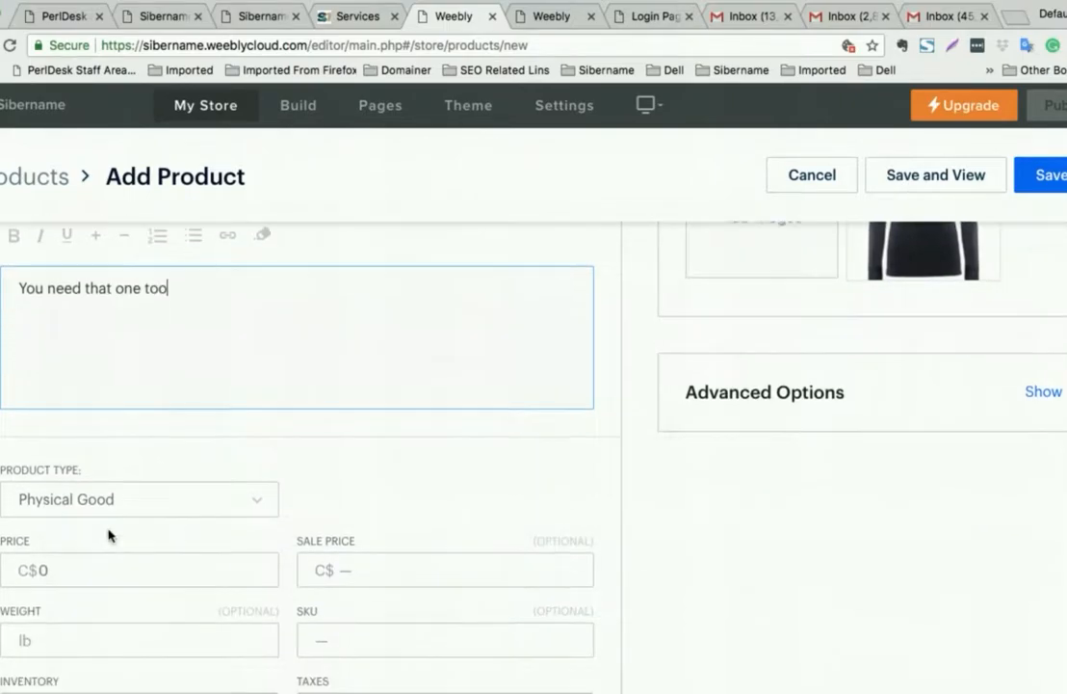
- Set price CA$24.99, sale price CA$19.99 and weight 0.5 lb
left_click(81, 520)
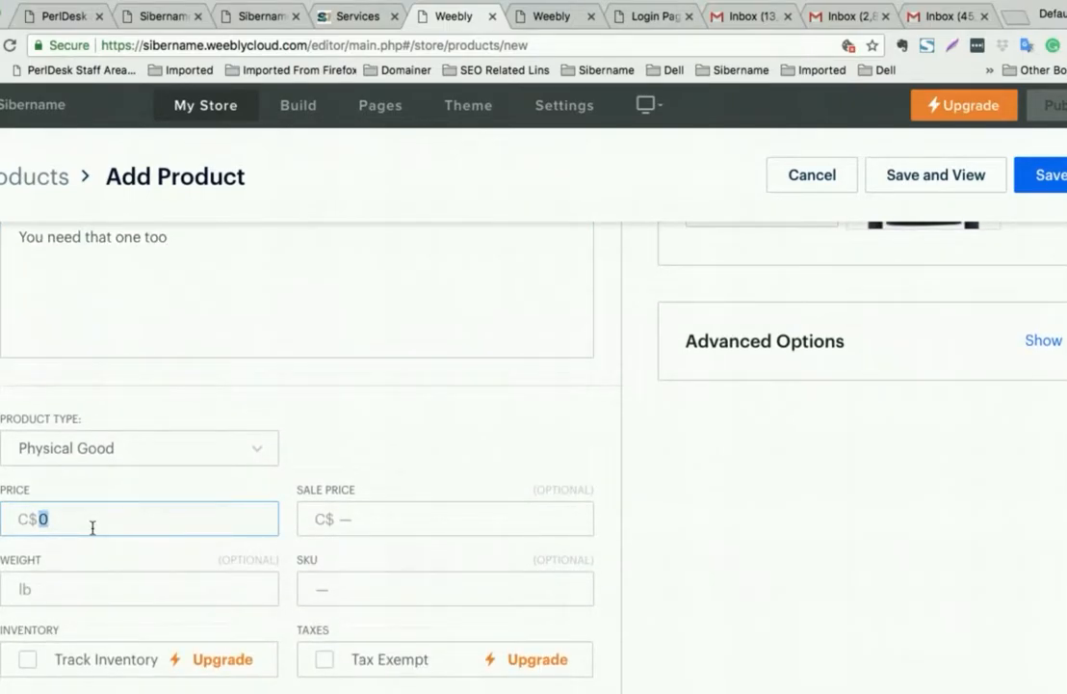
type("24.99")
left_click(378, 519)
type("19.99")
scroll(145, 453, "down", 3)
left_click(177, 457)
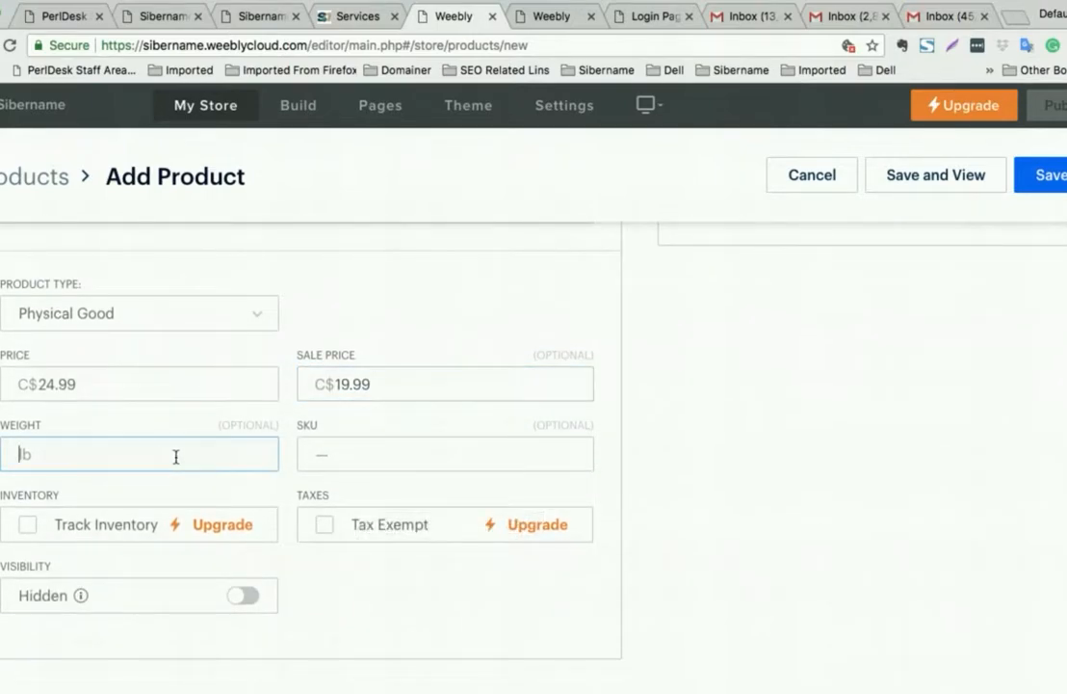
type("0.5")
scroll(462, 395, "down", 4)
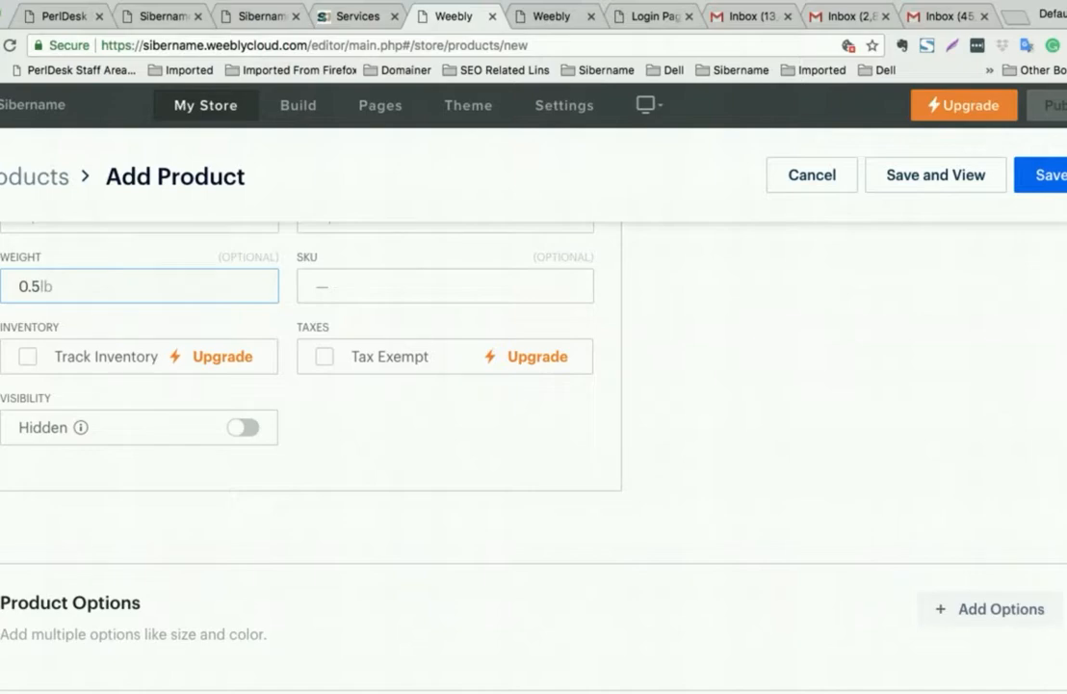
scroll(159, 402, "down", 1)
- Add a Color Choice product option titled 'Color'
left_click(952, 550)
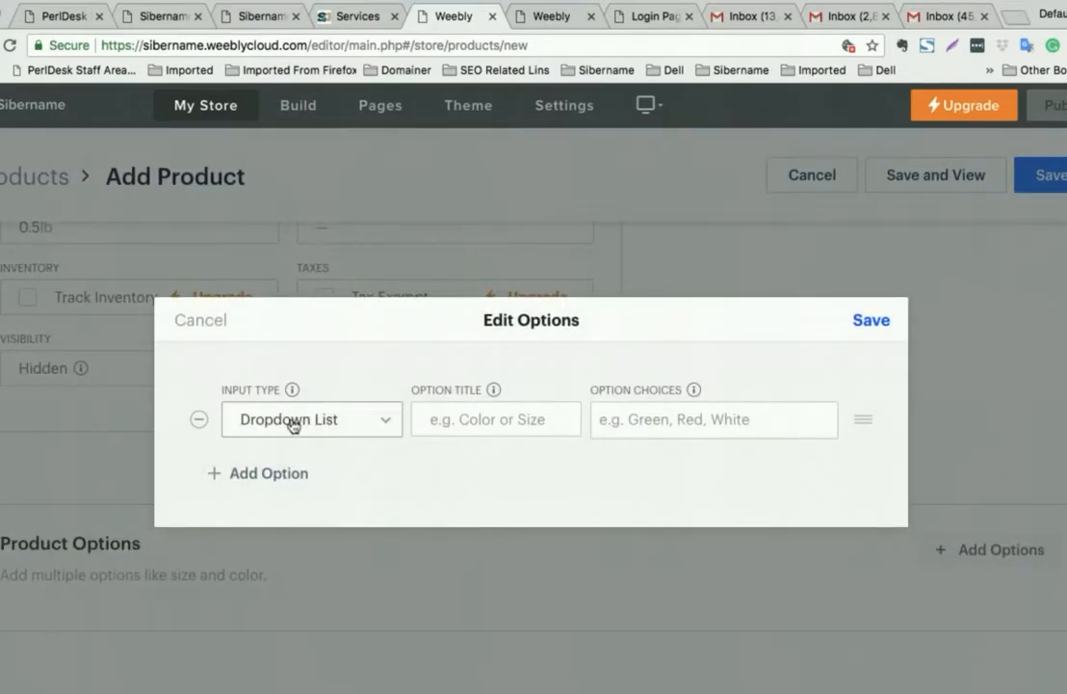
left_click(502, 418)
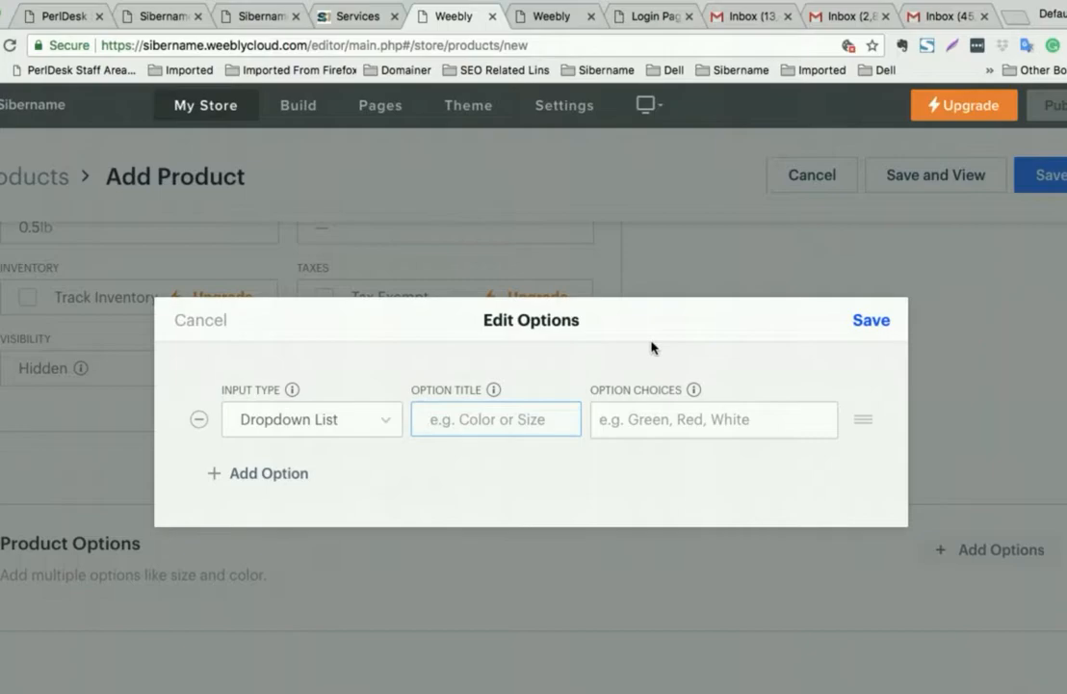
left_click(872, 320)
scroll(884, 322, "down", 1)
left_click(958, 549)
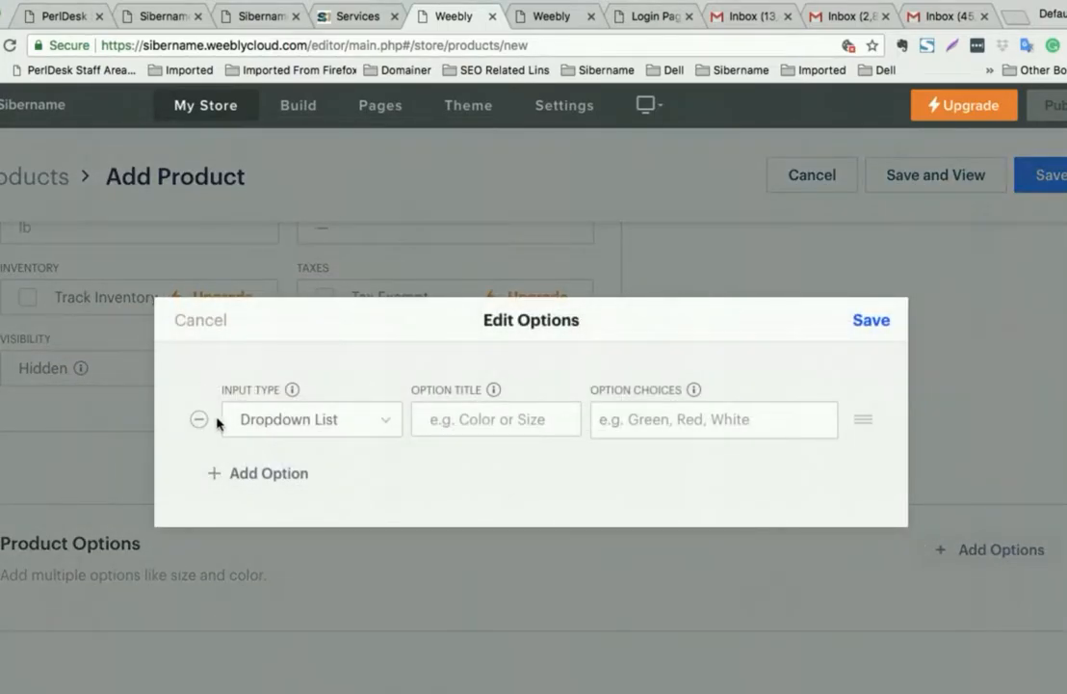
left_click(395, 422)
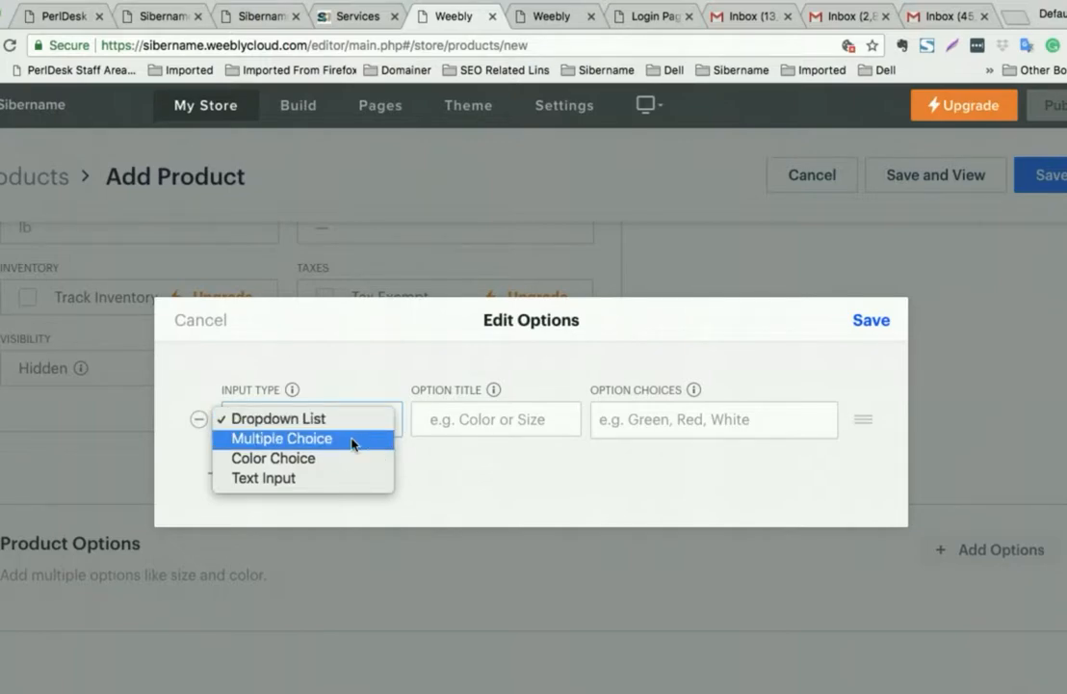
left_click(333, 458)
left_click(515, 418)
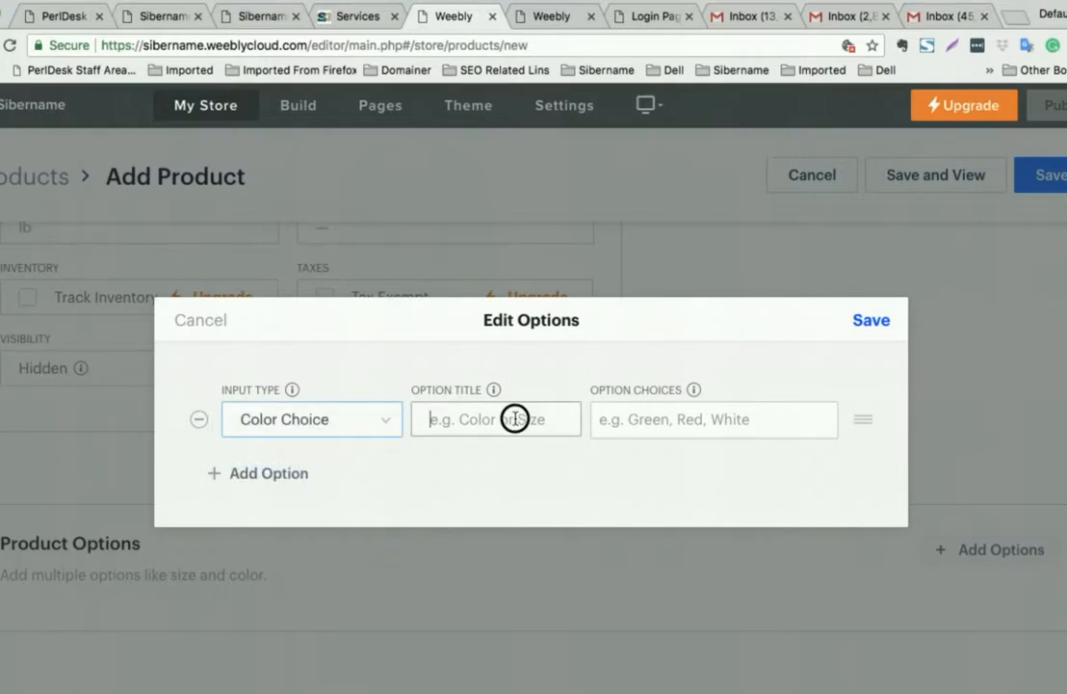
type("Color")
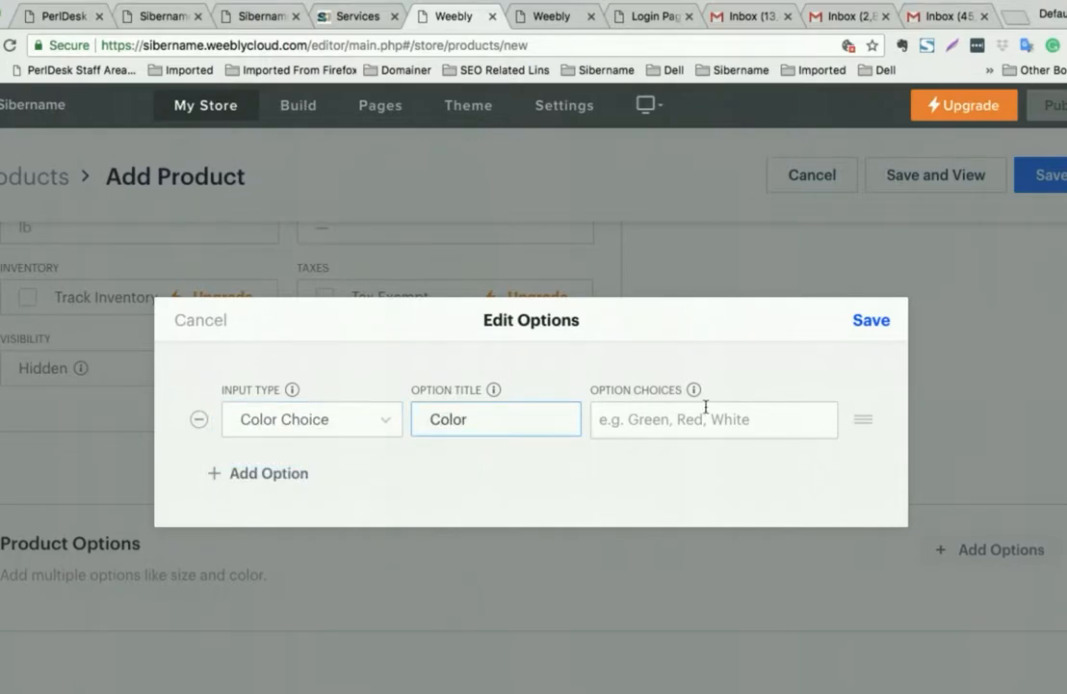
- Enter the colour choices White, Black, Greay and Red
left_click(717, 421)
type("White")
key("Return")
type("Black")
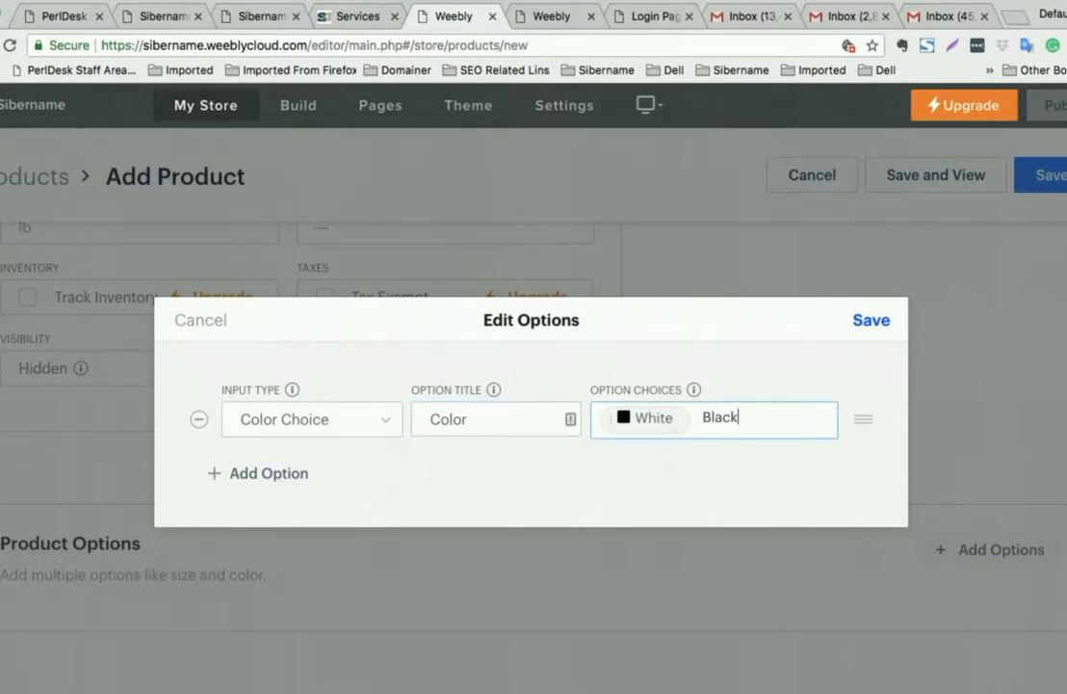
key("Return")
type("Greay")
key("Return")
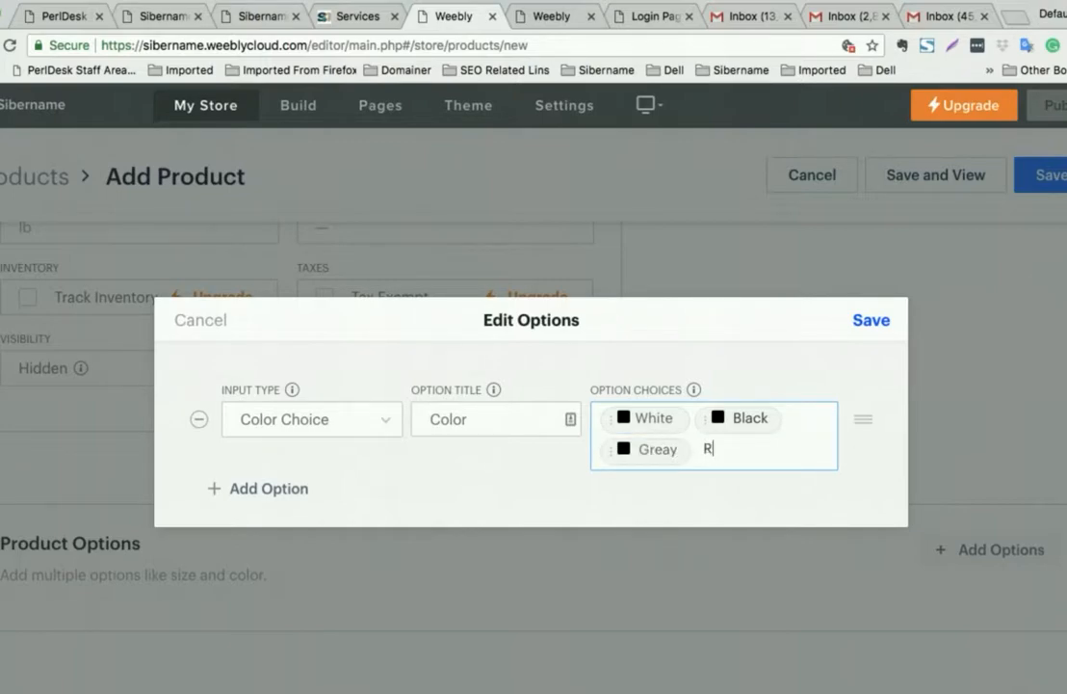
type("Red")
key("Return")
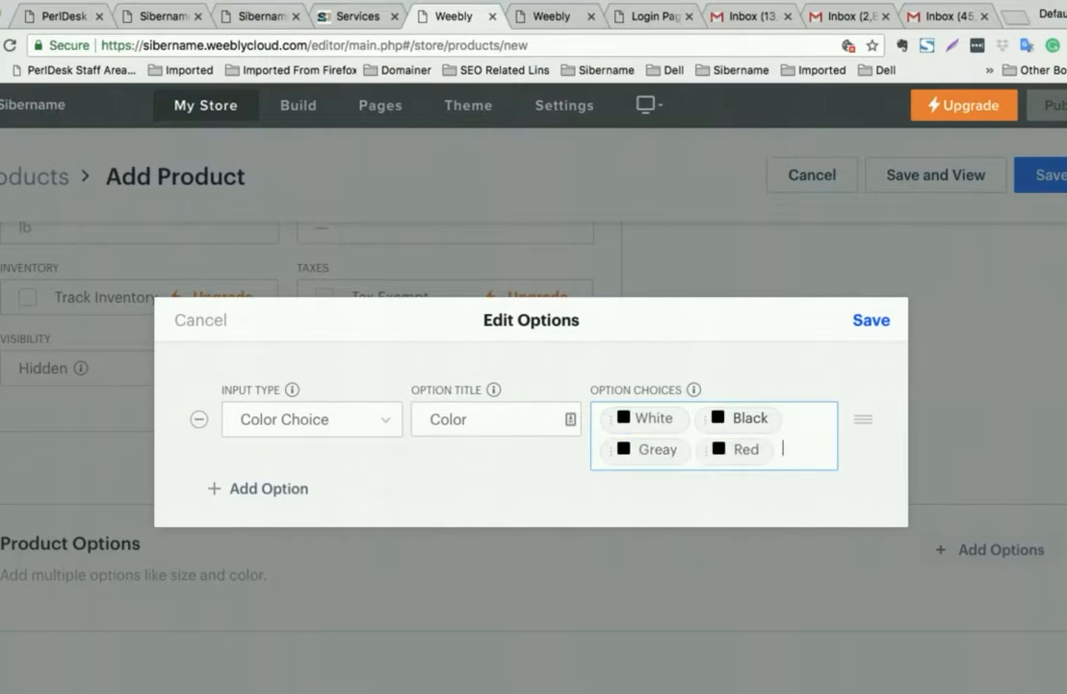
- Save the colour options and the Thermal Sweat Shirt product
left_click(869, 322)
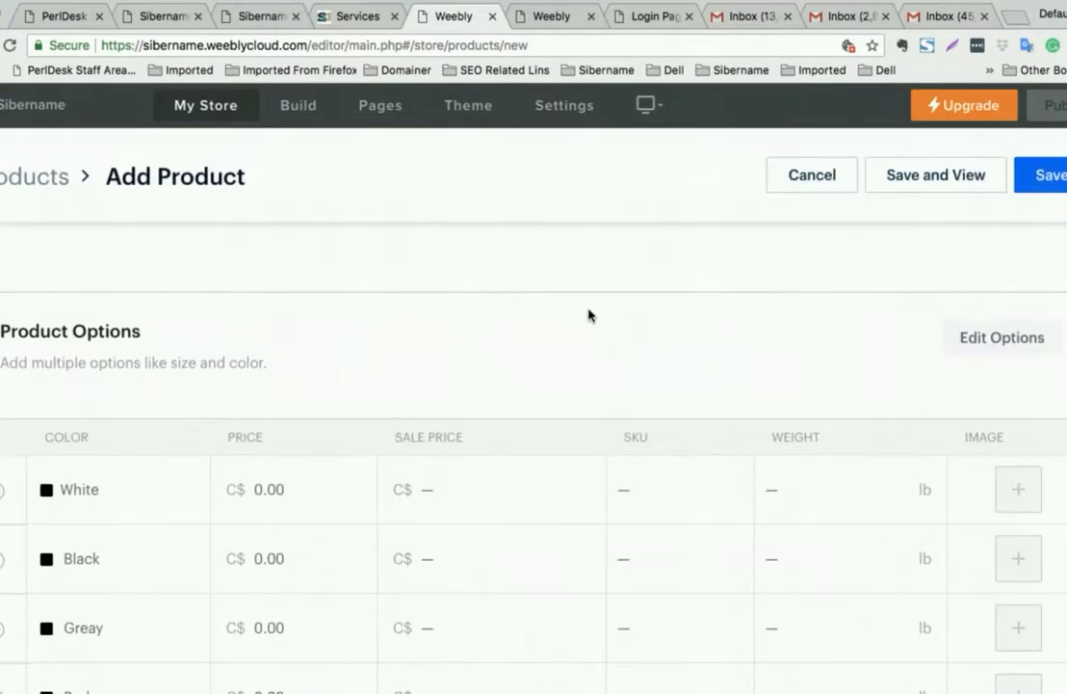
scroll(588, 312, "down", 3)
left_click(1041, 178)
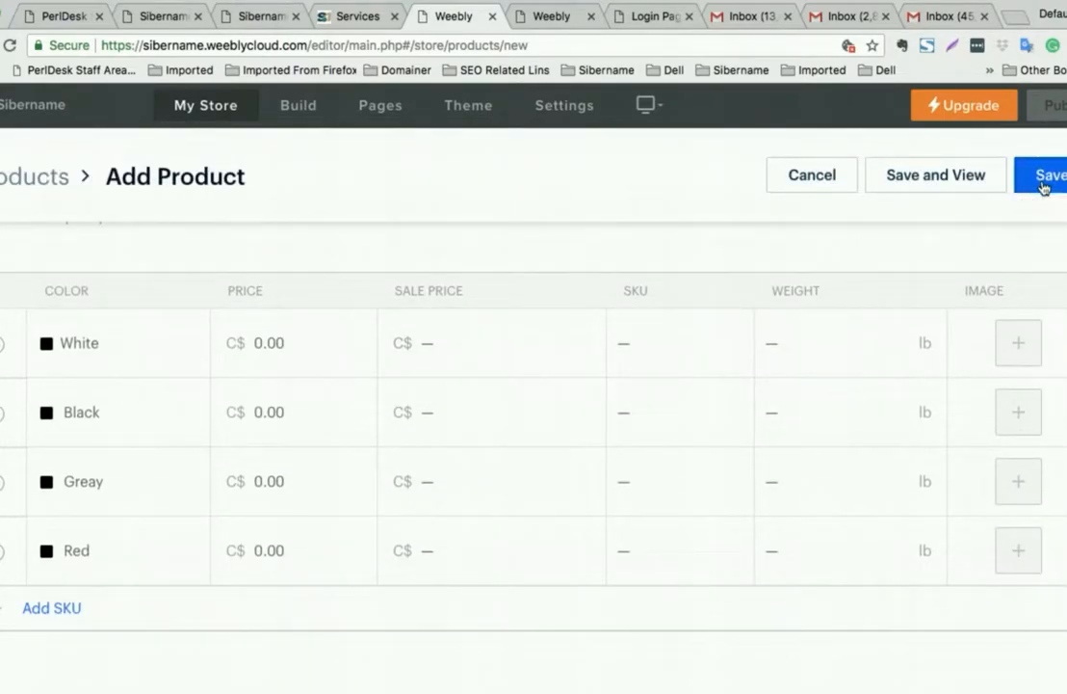
scroll(714, 306, "down", 4)
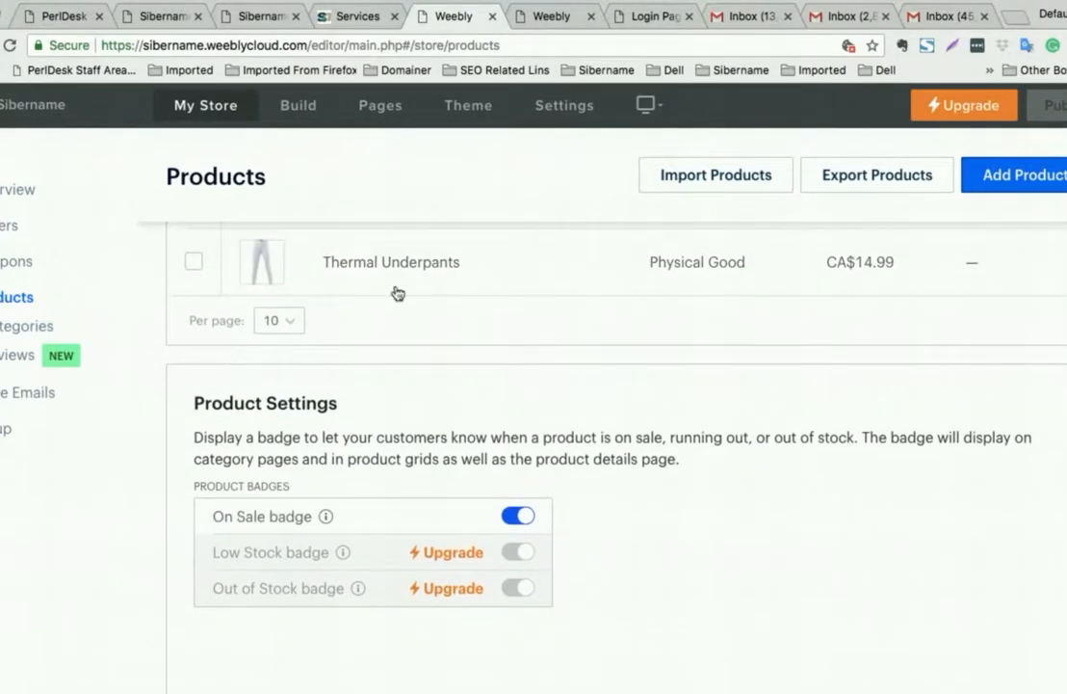
- Open Reviews under My Store to view the Product Reviews page
left_click(37, 361)
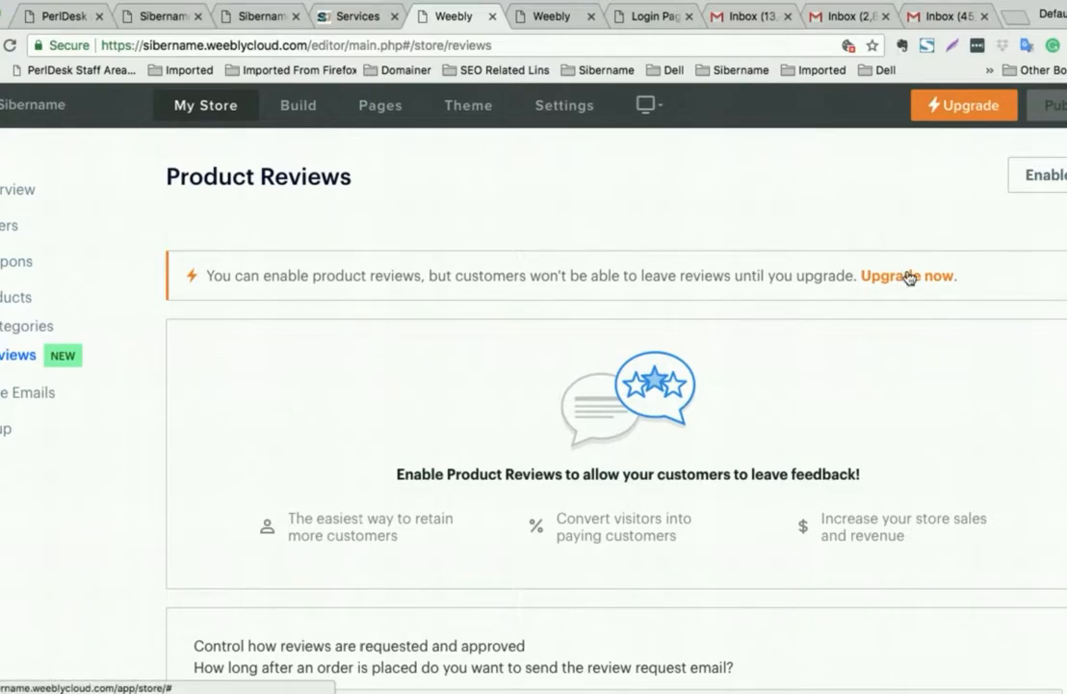
scroll(901, 281, "down", 2)
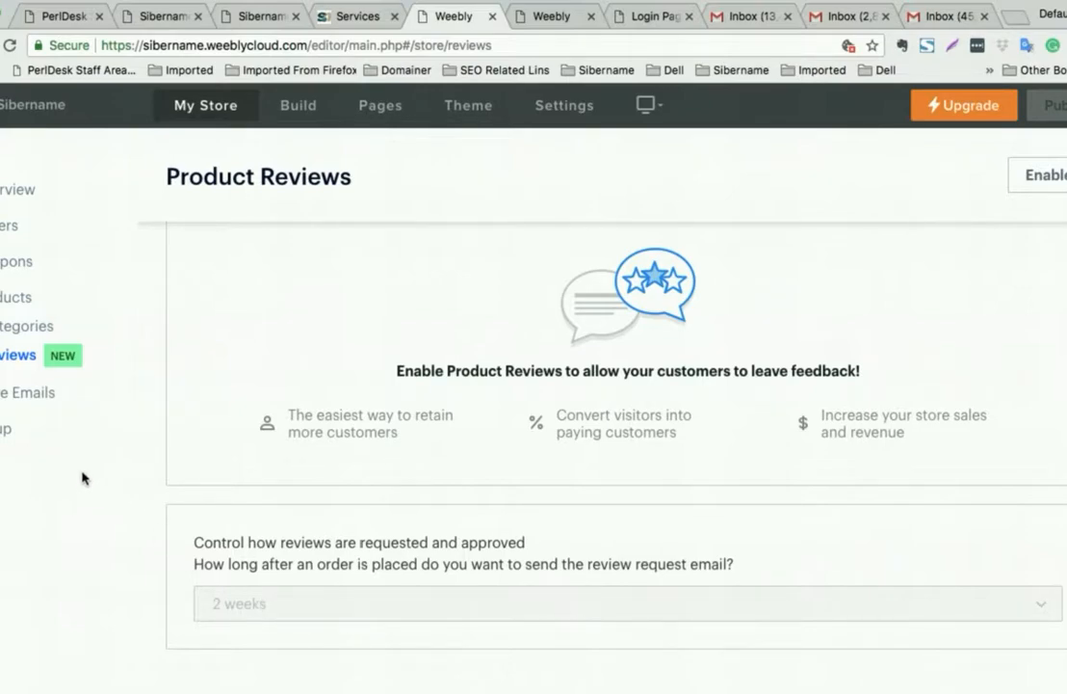
left_click(16, 192)
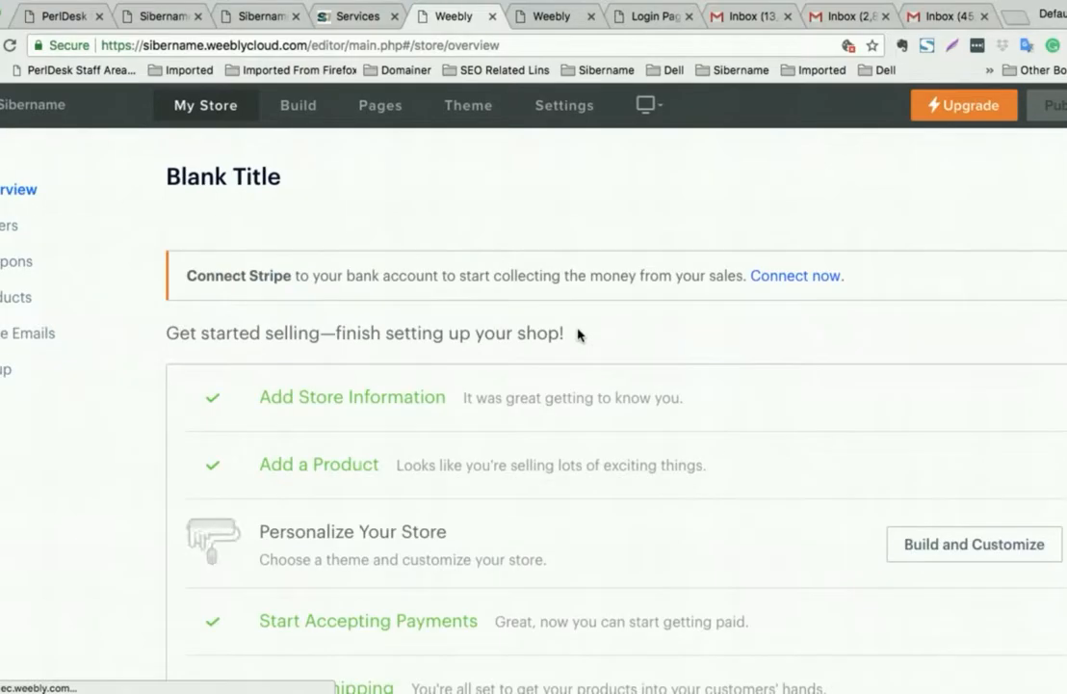
scroll(584, 364, "down", 5)
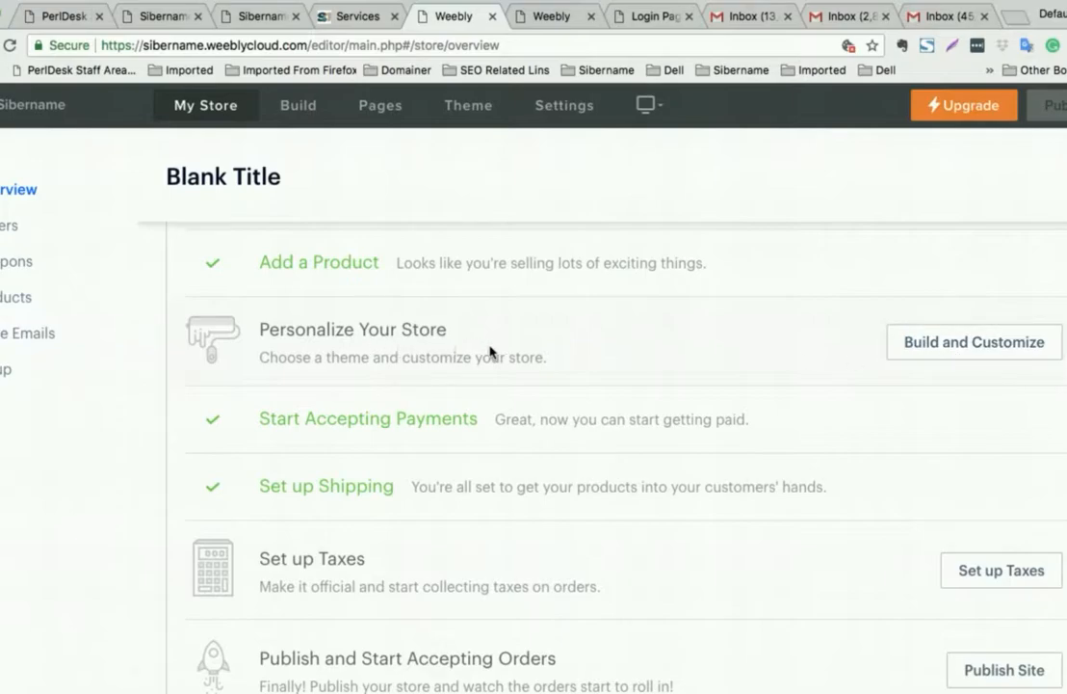
scroll(817, 381, "down", 2)
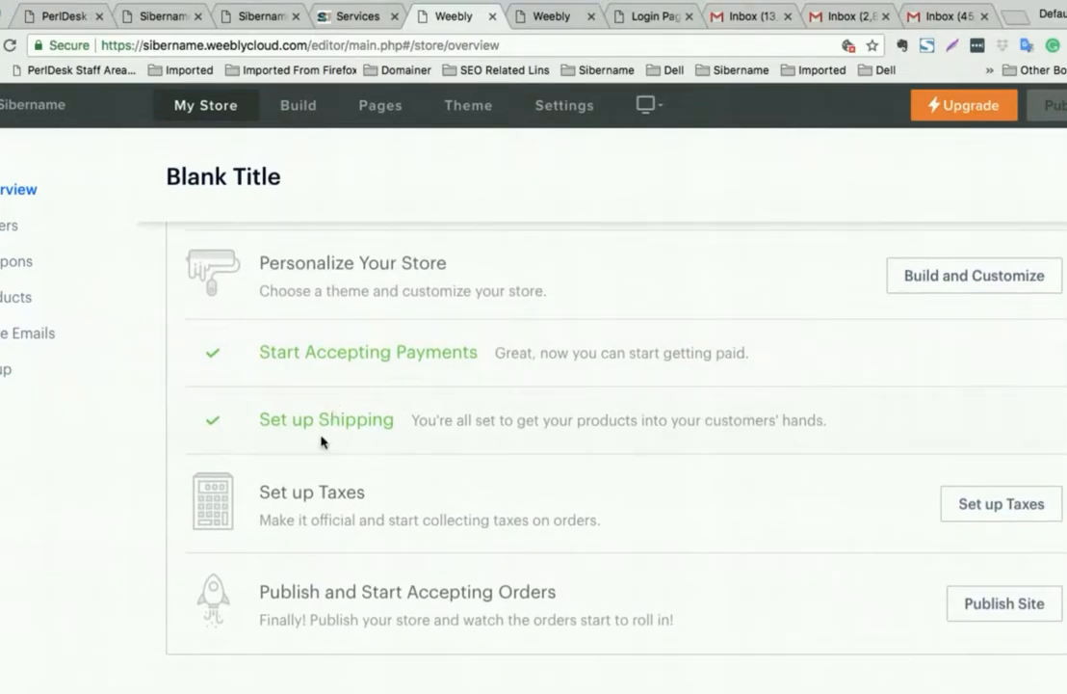
scroll(322, 437, "down", 2)
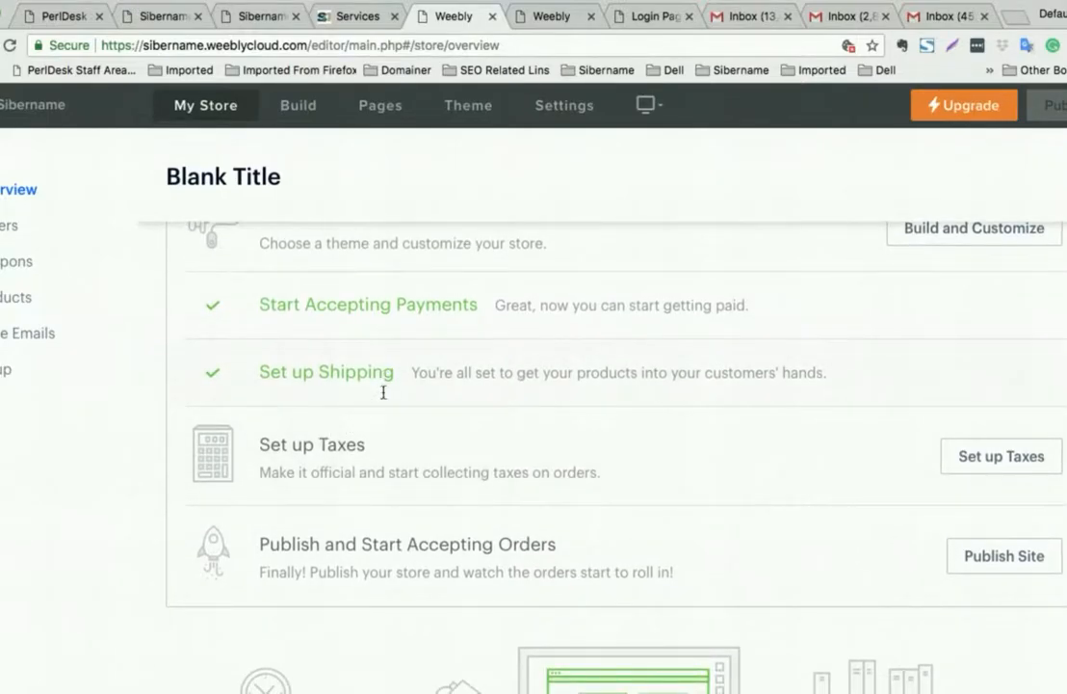
scroll(705, 469, "down", 4)
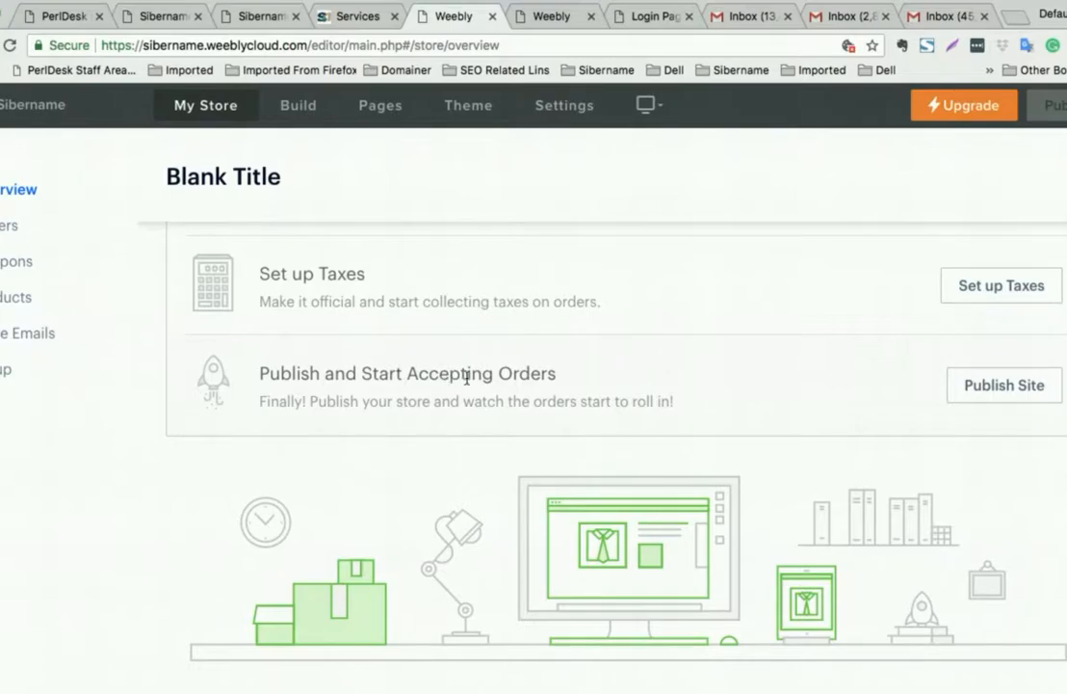
scroll(668, 384, "down", 1)
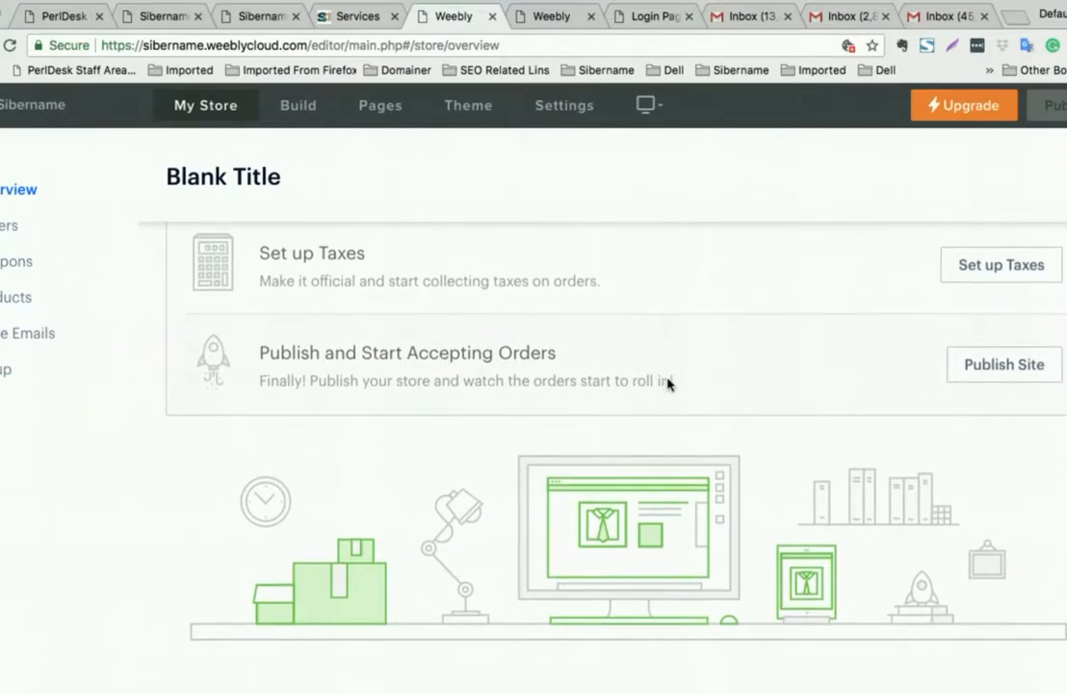
scroll(668, 380, "up", 10)
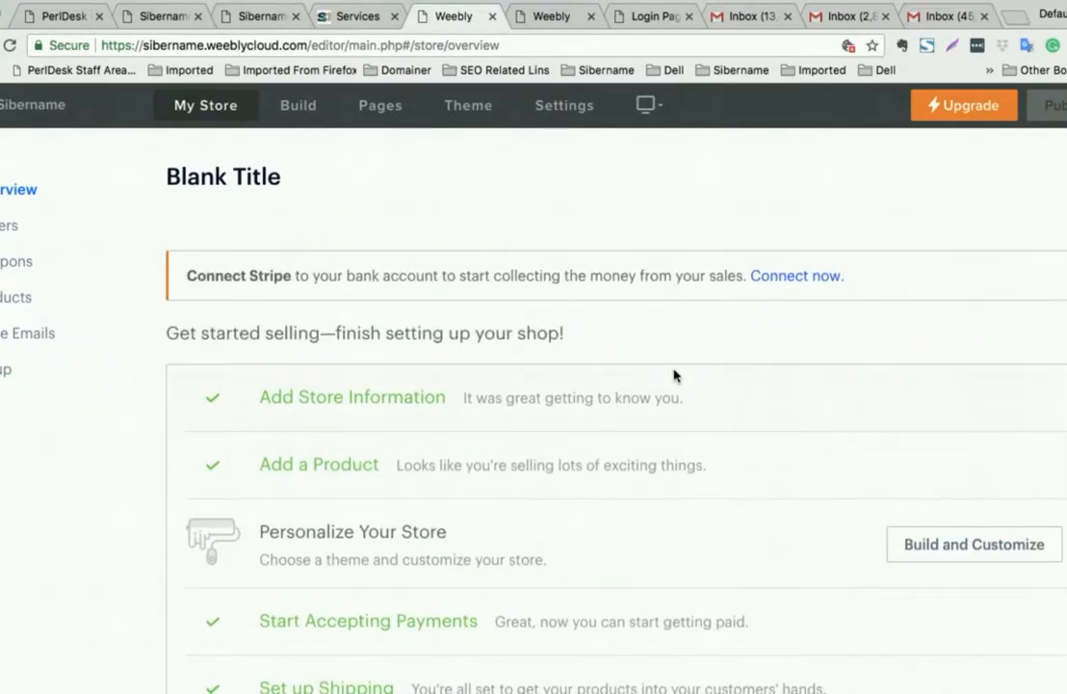
scroll(674, 375, "up", 2)
scroll(674, 376, "down", 2)
scroll(675, 375, "up", 2)
scroll(675, 376, "down", 3)
scroll(674, 374, "up", 3)
scroll(643, 385, "down", 1)
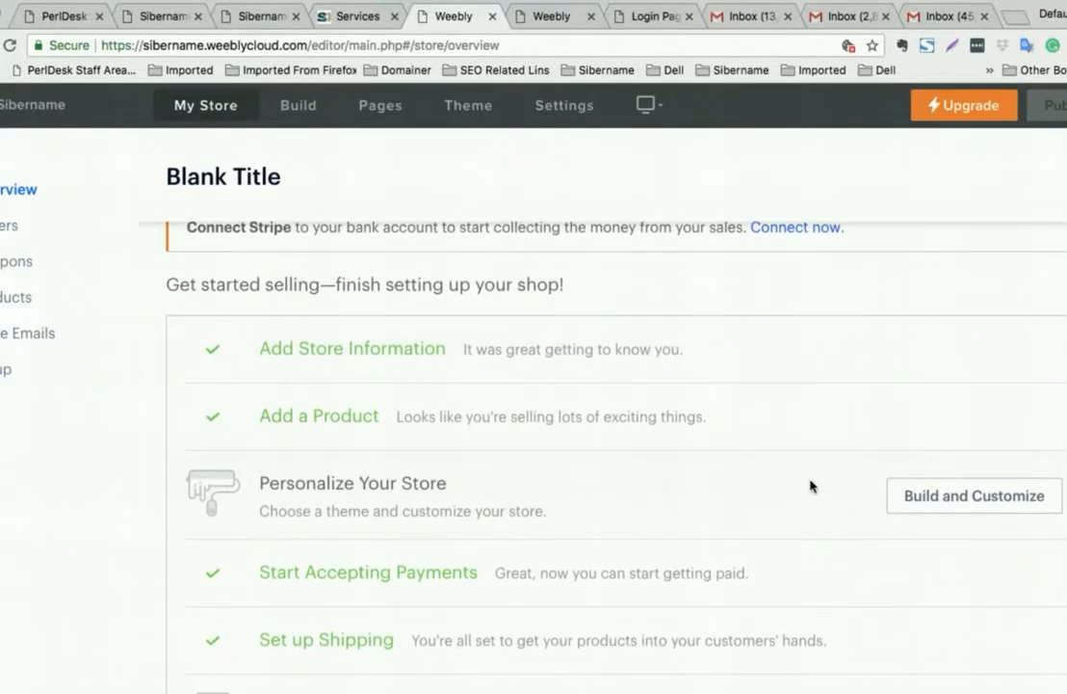
- Browse the store theme gallery and preview the HUGO product-grid theme
left_click(924, 485)
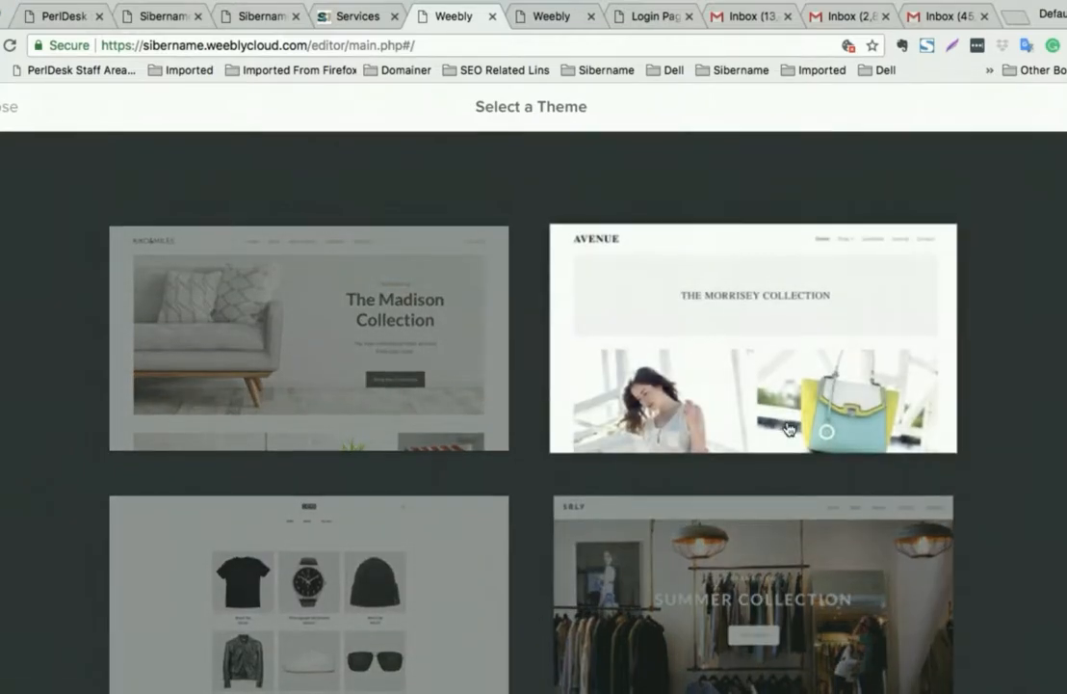
scroll(787, 429, "down", 3)
scroll(787, 428, "down", 8)
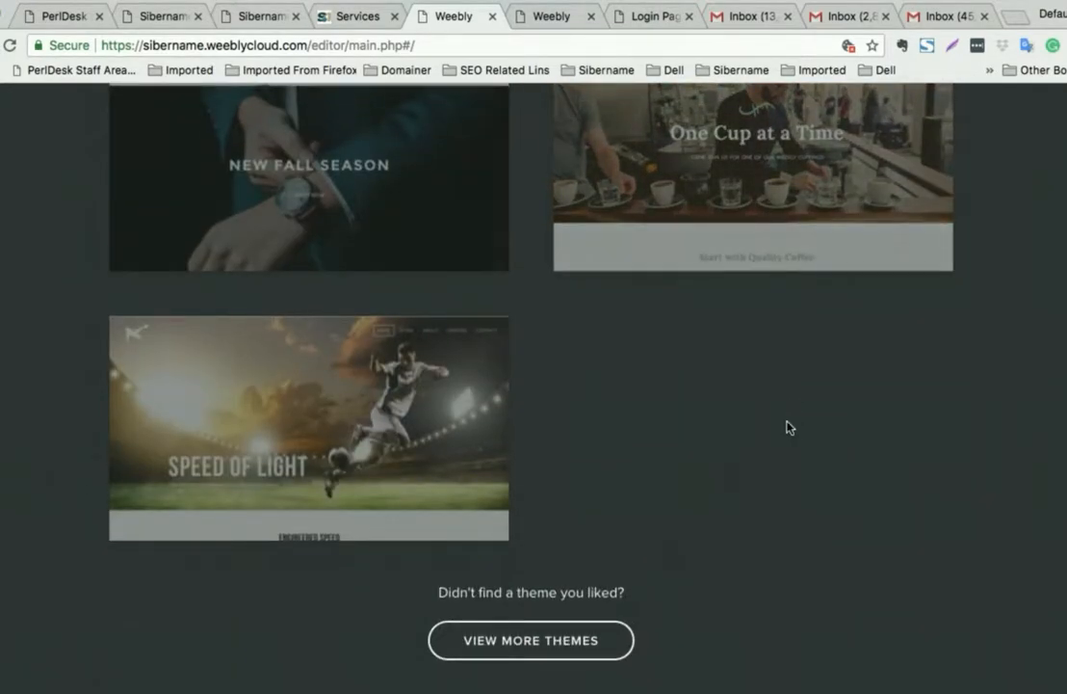
scroll(787, 427, "up", 15)
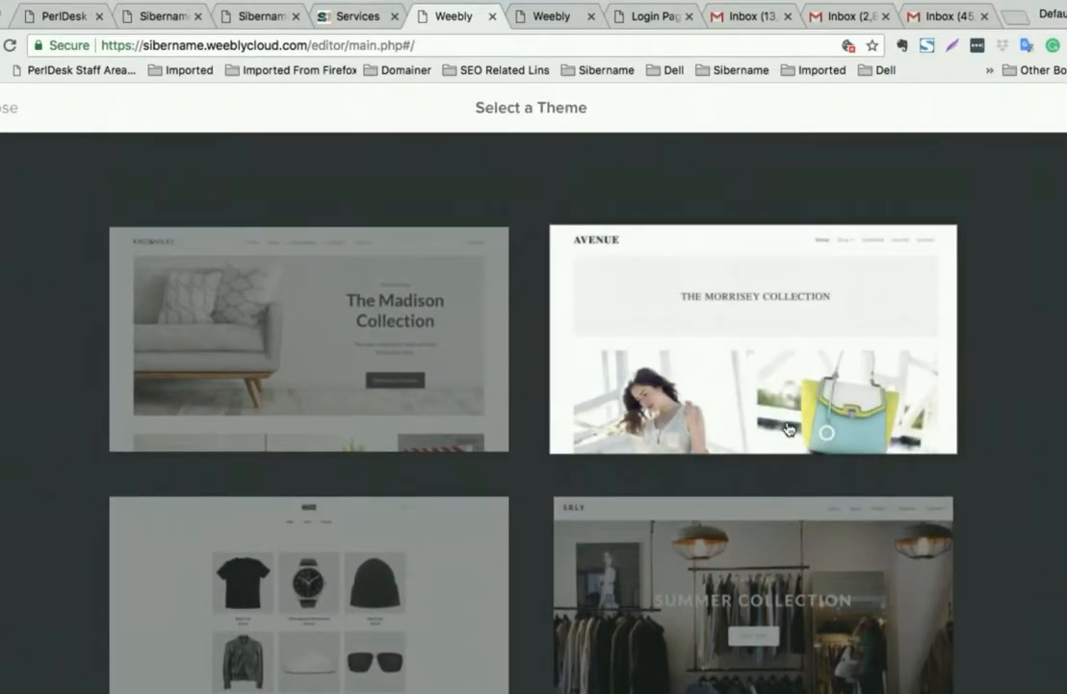
scroll(420, 352, "down", 7)
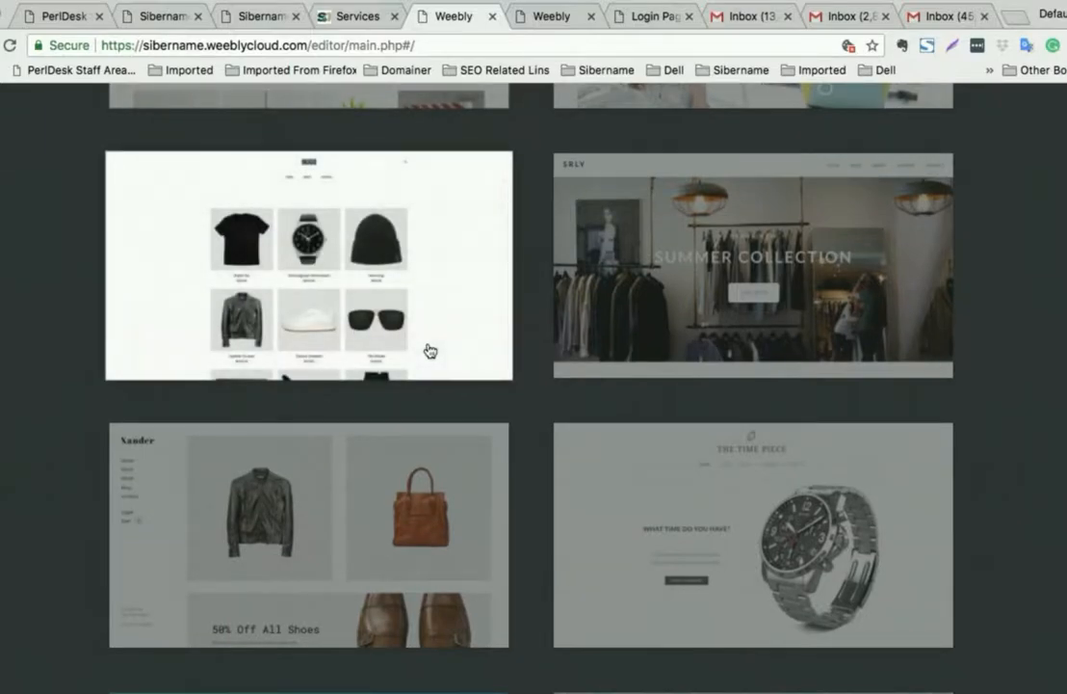
left_click(362, 258)
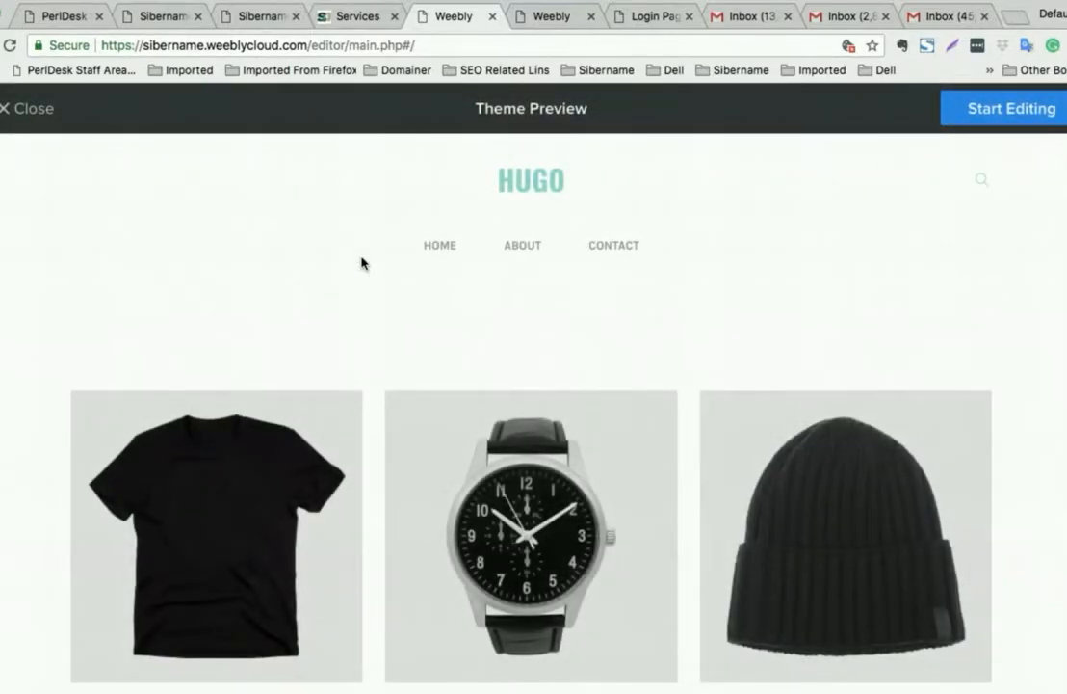
- Start building the site with the HUGO theme and go to the Contact page
left_click(979, 119)
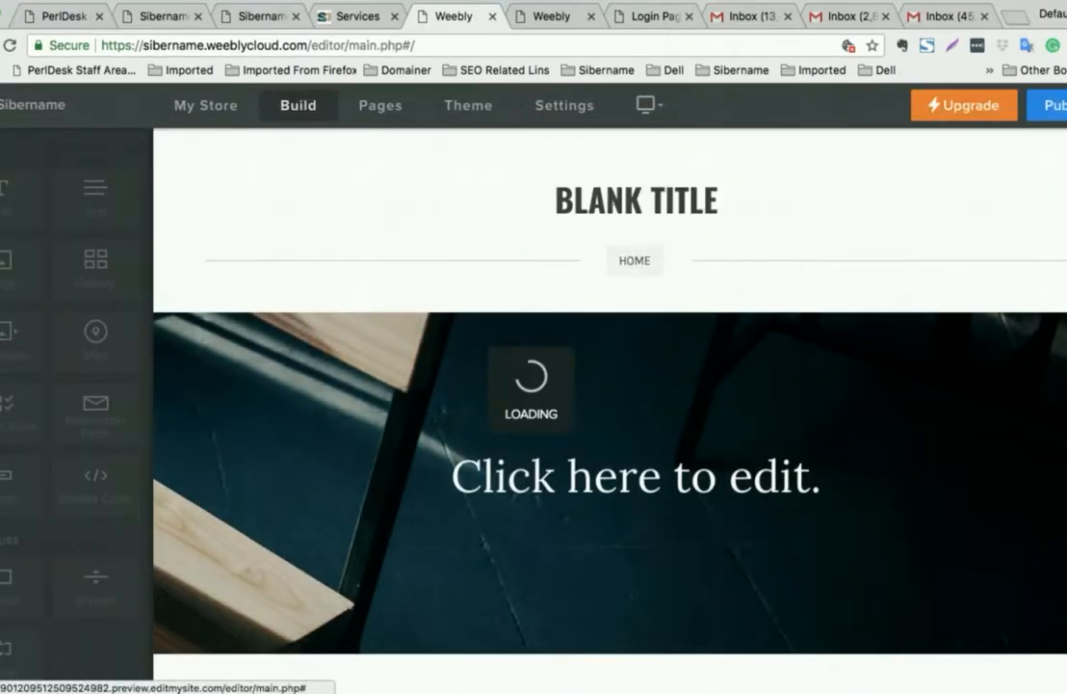
mouse_move(651, 204)
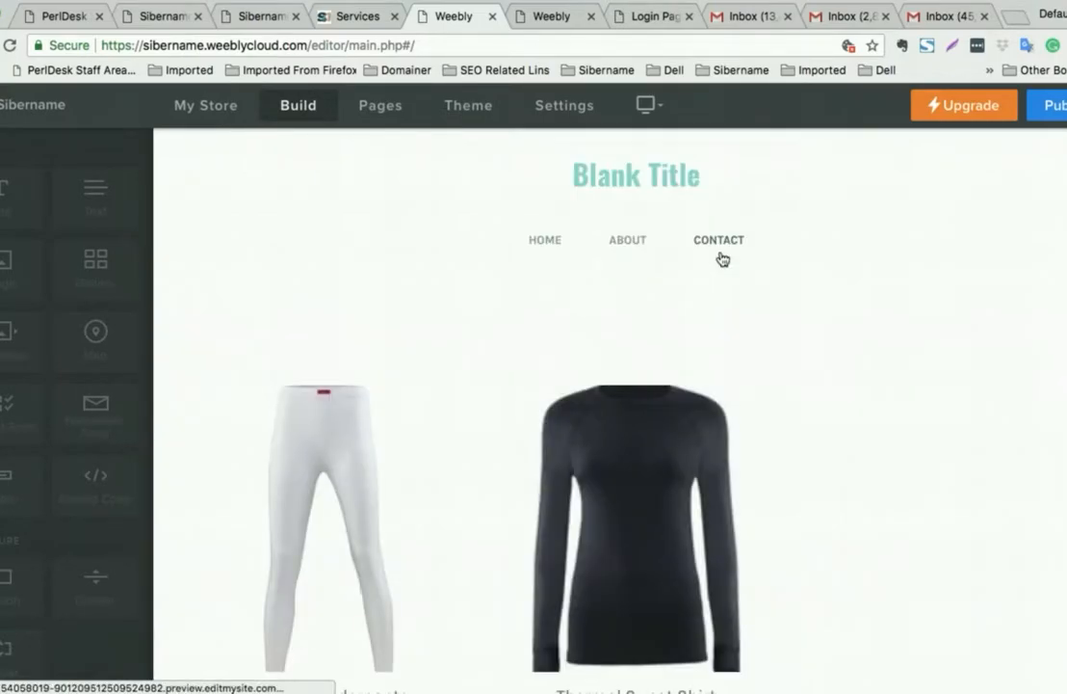
left_click(719, 248)
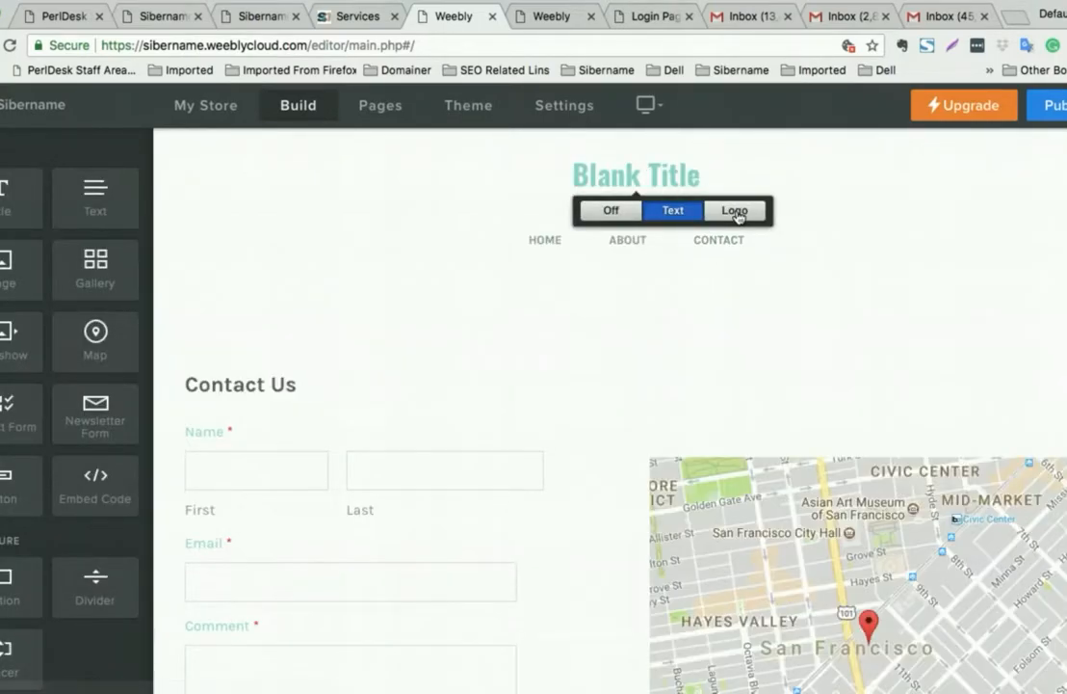
- Replace the header title with the uploaded Screenshot.png BLACKSPADE logo
left_click(736, 211)
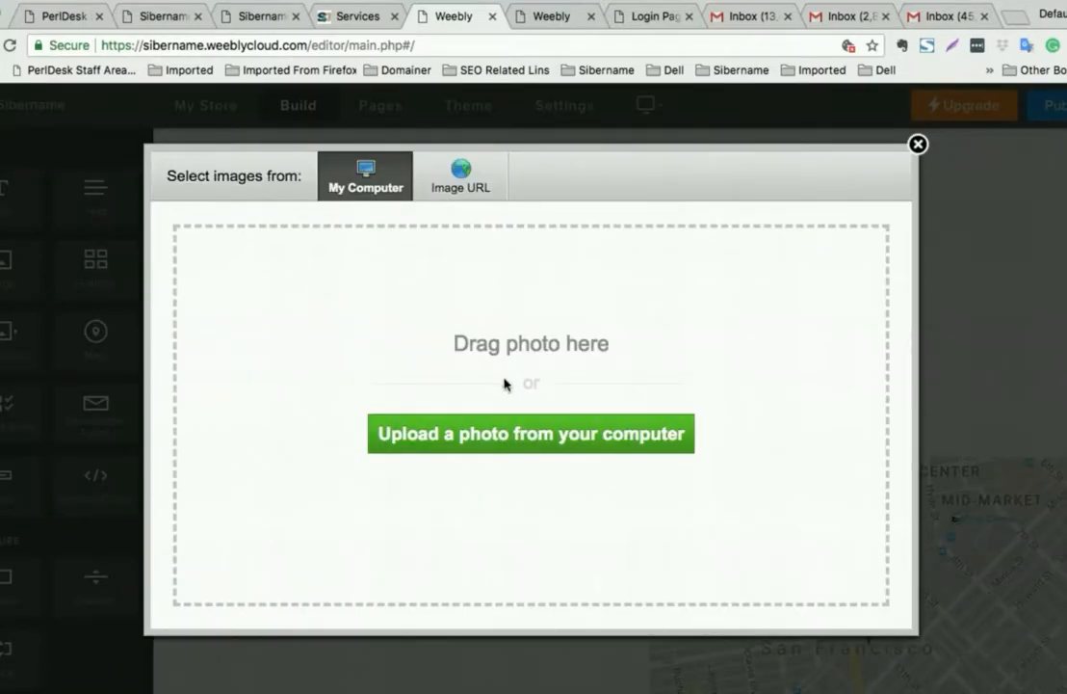
left_click(524, 433)
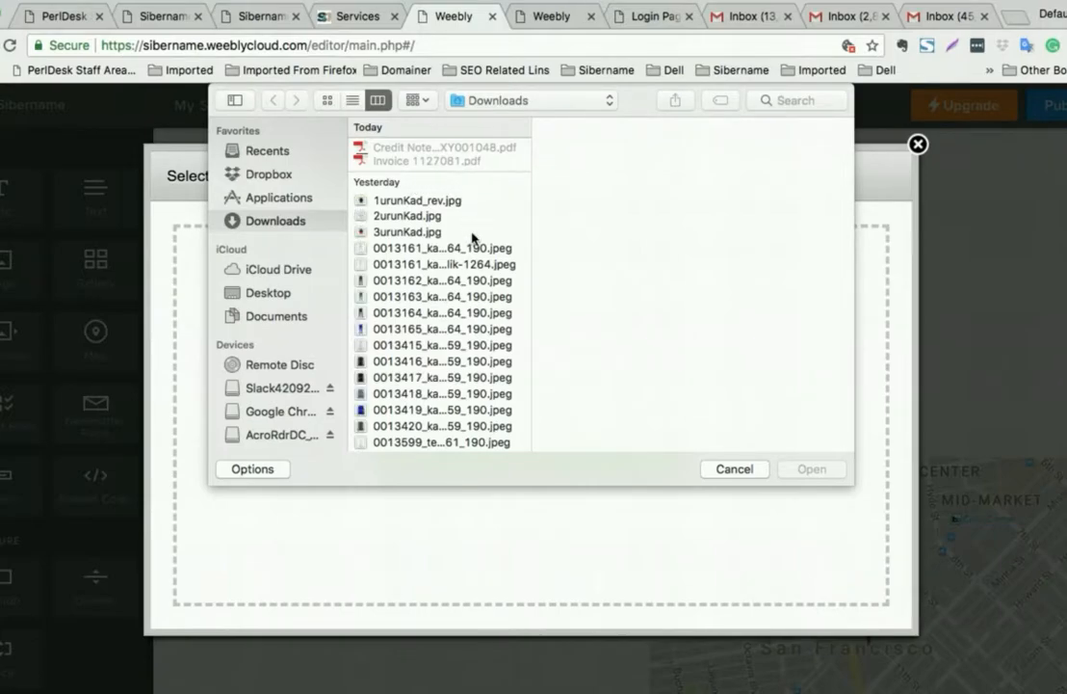
scroll(412, 220, "down", 10)
scroll(473, 253, "up", 1)
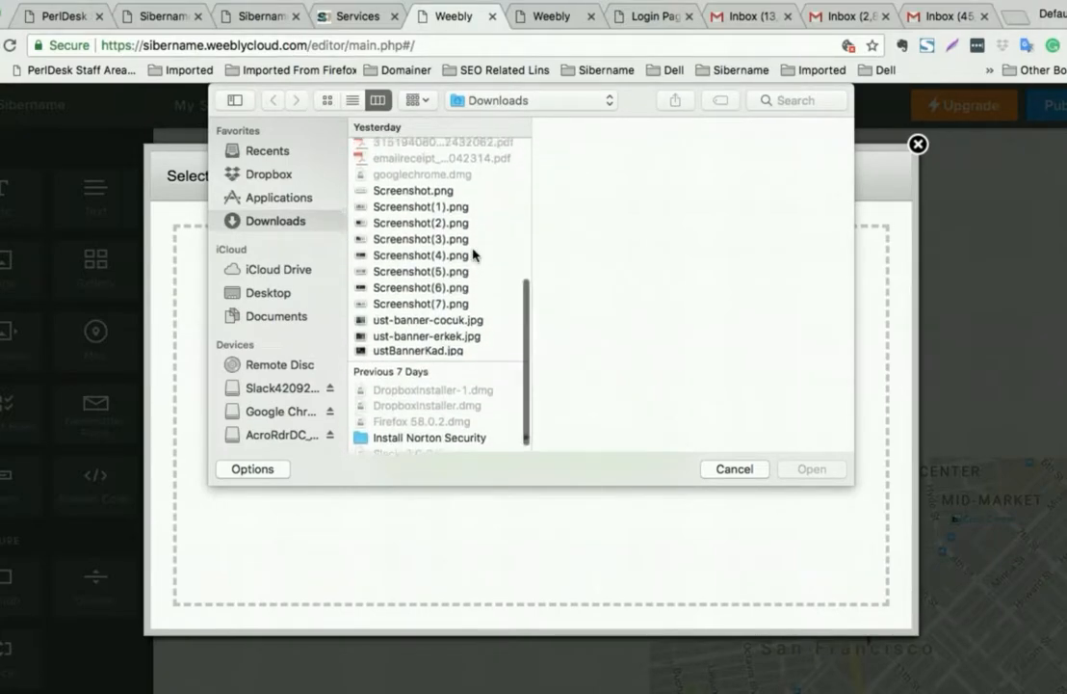
left_click(445, 197)
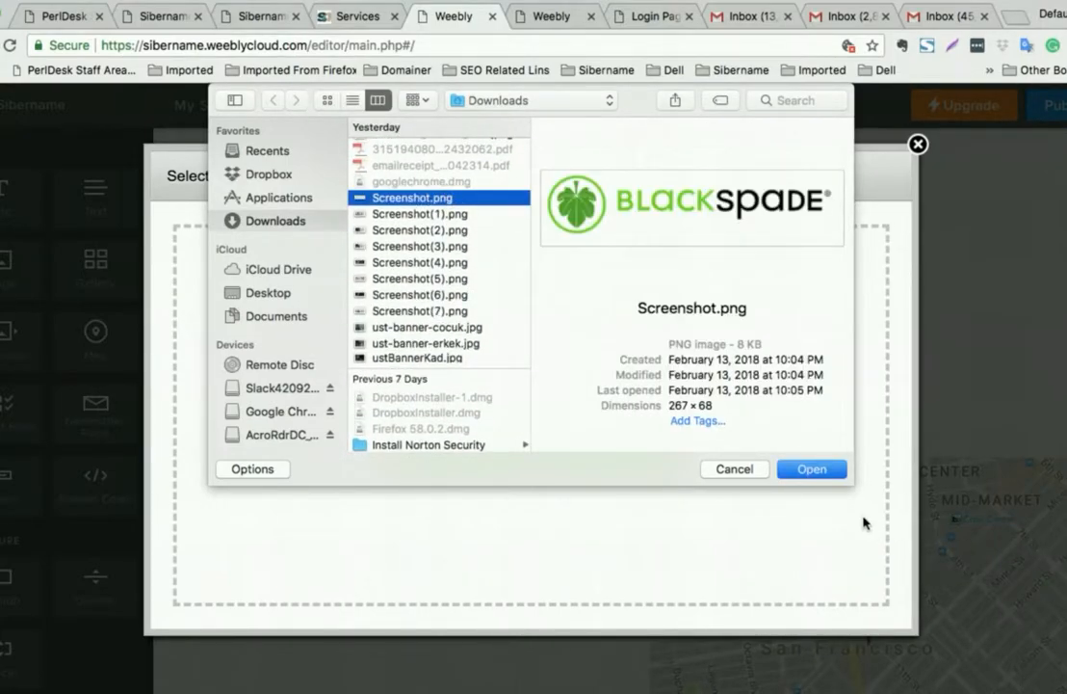
left_click(823, 469)
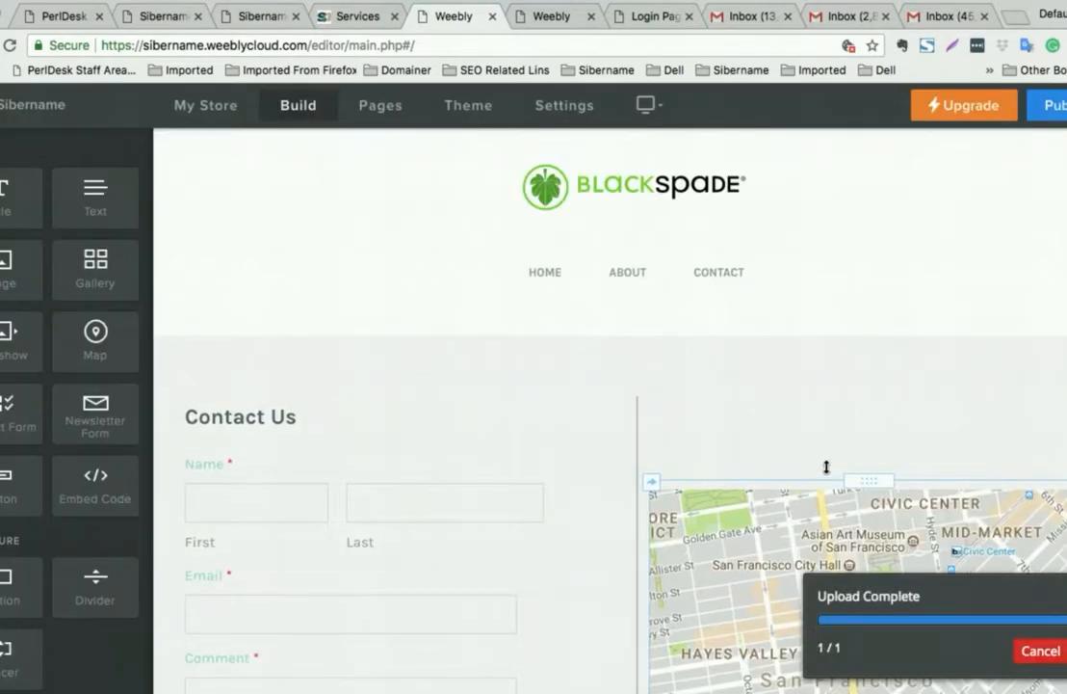
- Change the contact map's address from San Francisco to the store's Ottawa, ON street address
scroll(825, 470, "down", 1)
scroll(826, 471, "up", 1)
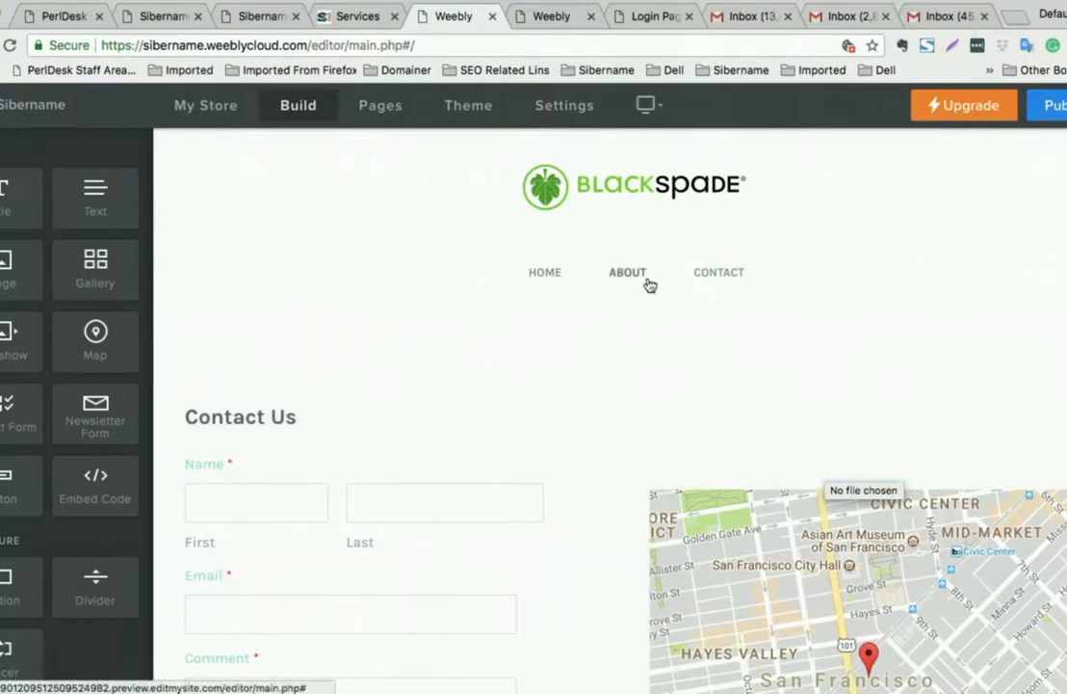
scroll(650, 300, "down", 2)
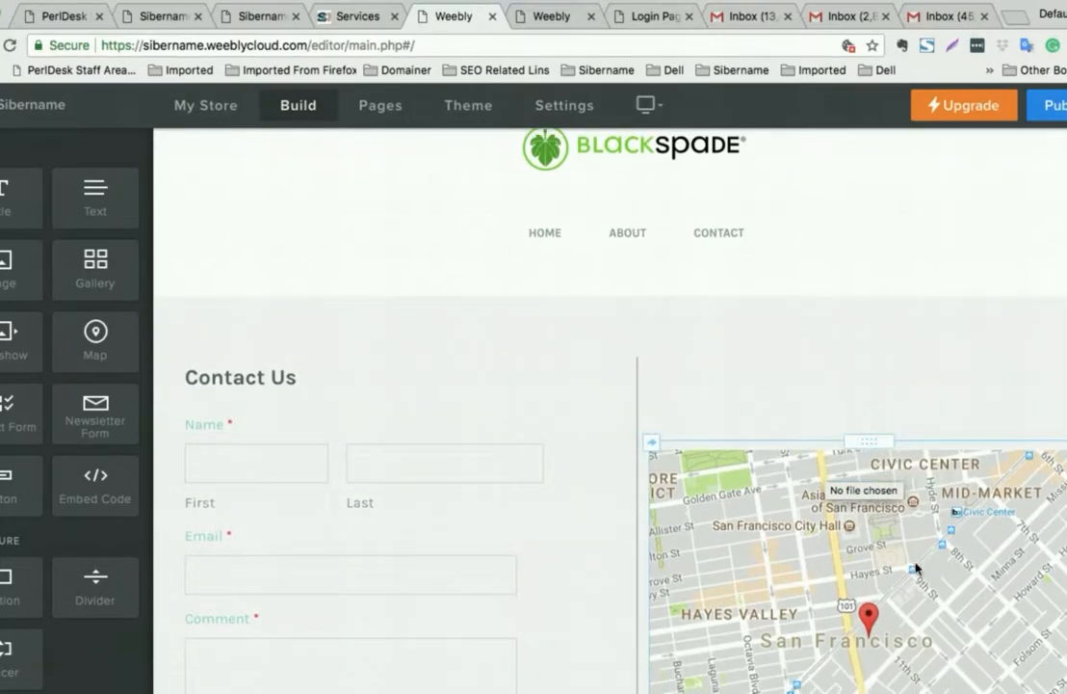
left_click(872, 613)
left_click(835, 213)
triple_click(834, 213)
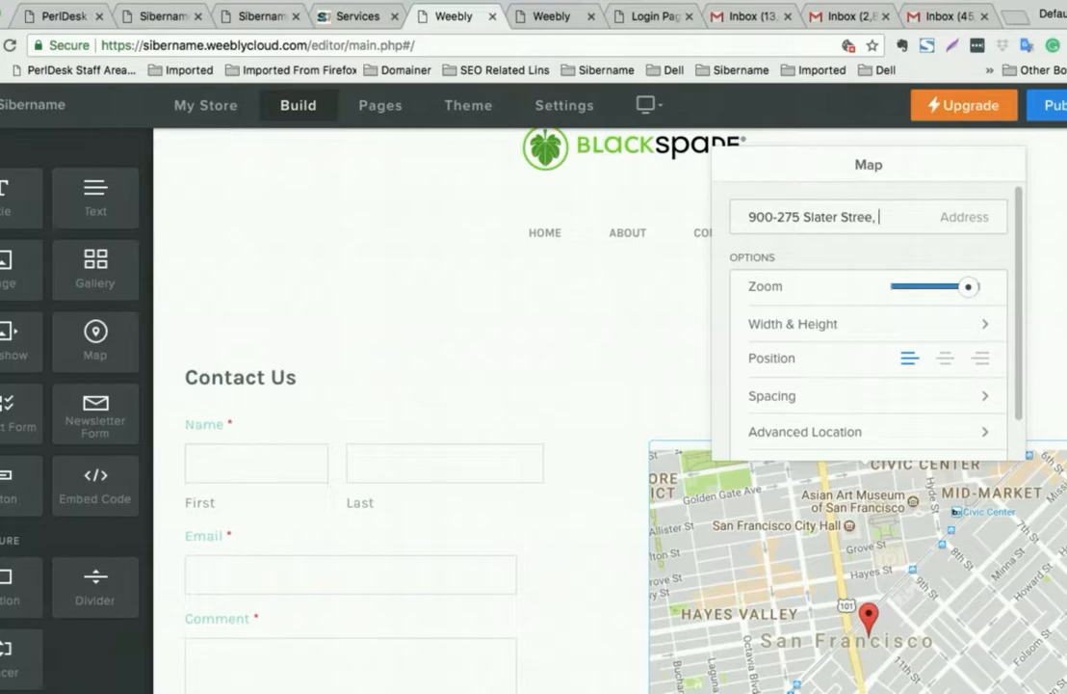
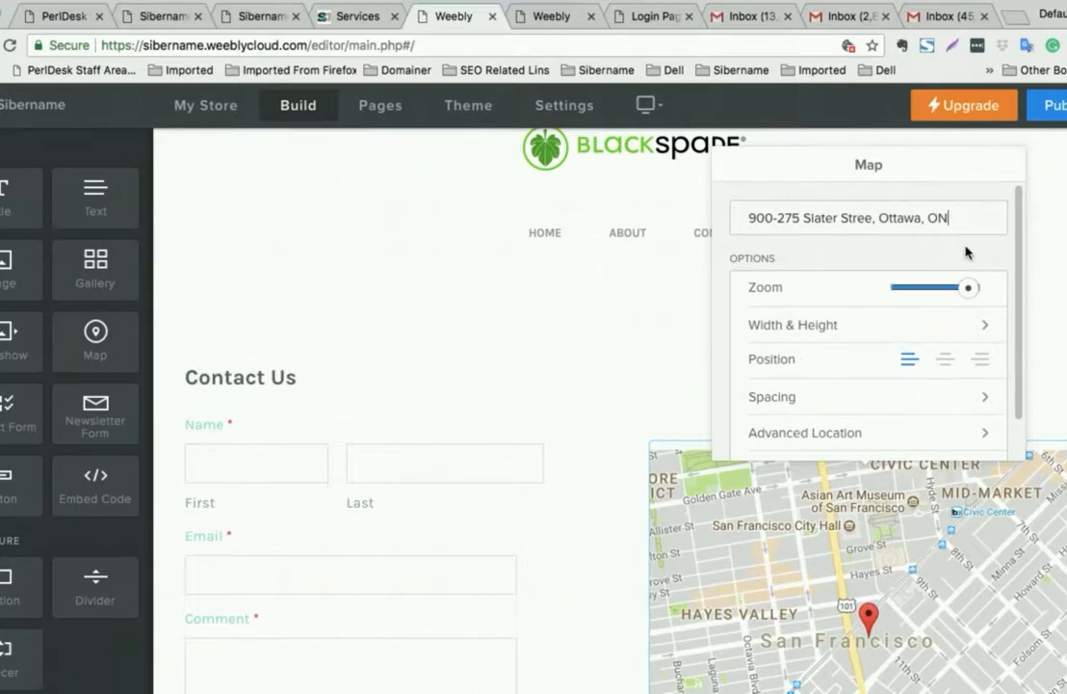
left_click(638, 339)
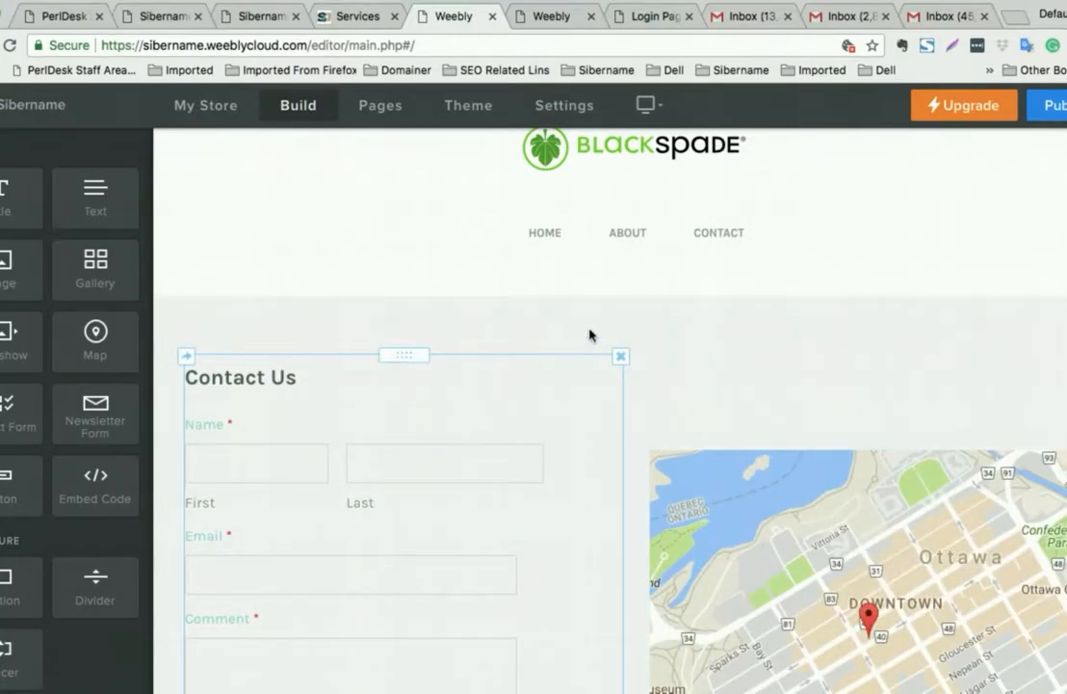
- Select the Contact Us form and bring up its Form Options
scroll(332, 382, "down", 2)
scroll(403, 412, "down", 3)
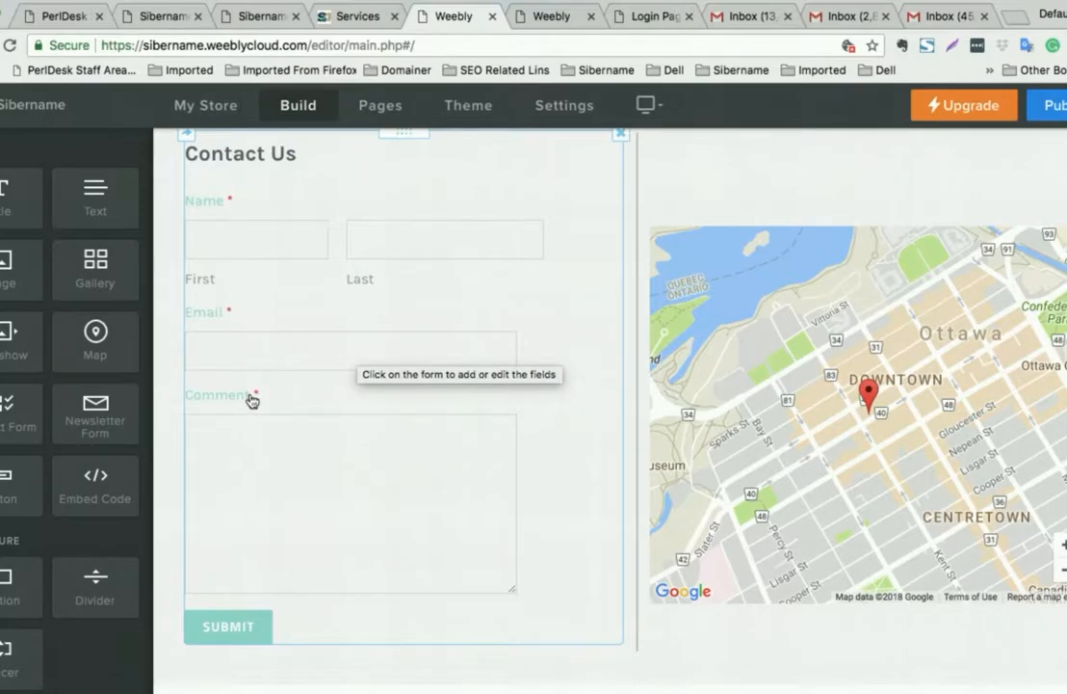
scroll(357, 483, "up", 6)
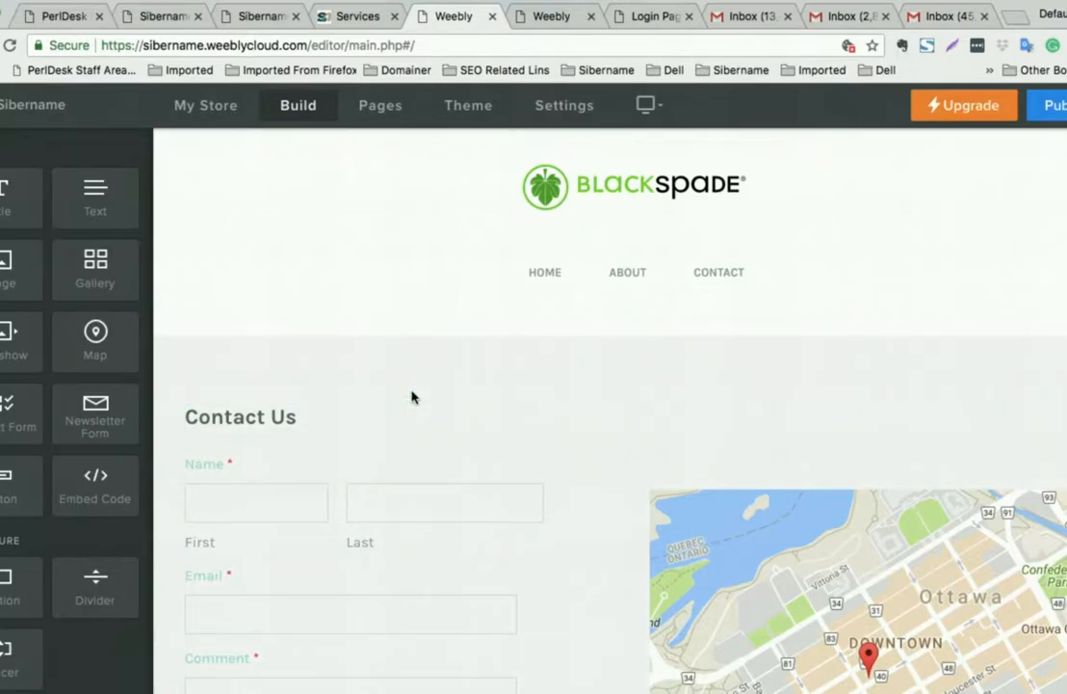
scroll(412, 397, "down", 8)
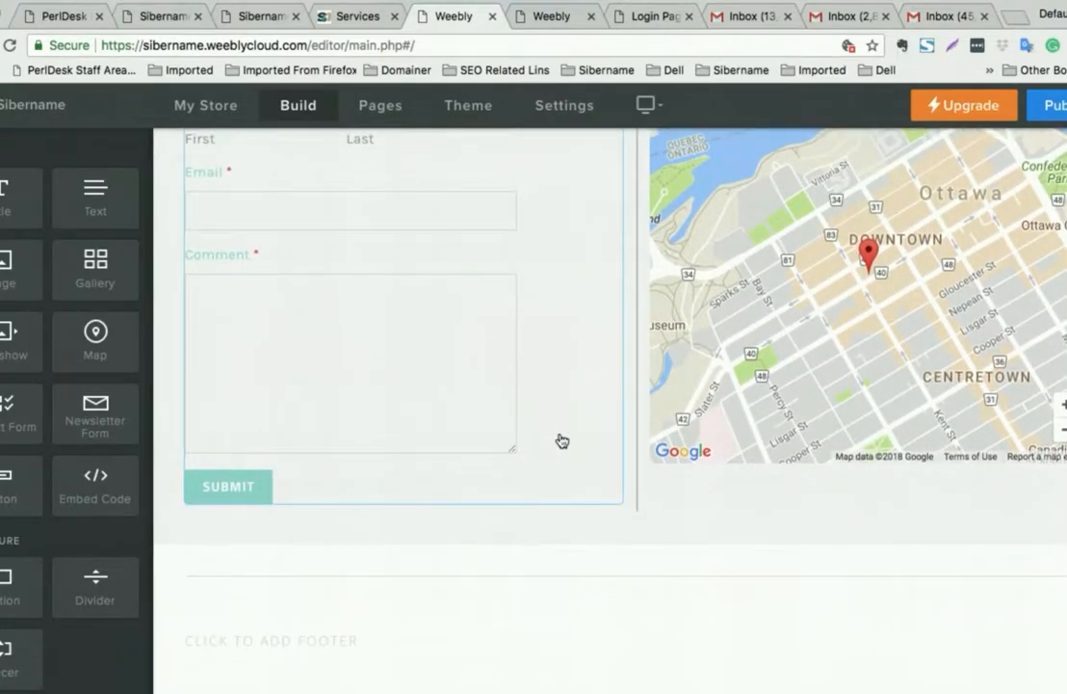
left_click(561, 440)
scroll(560, 436, "up", 6)
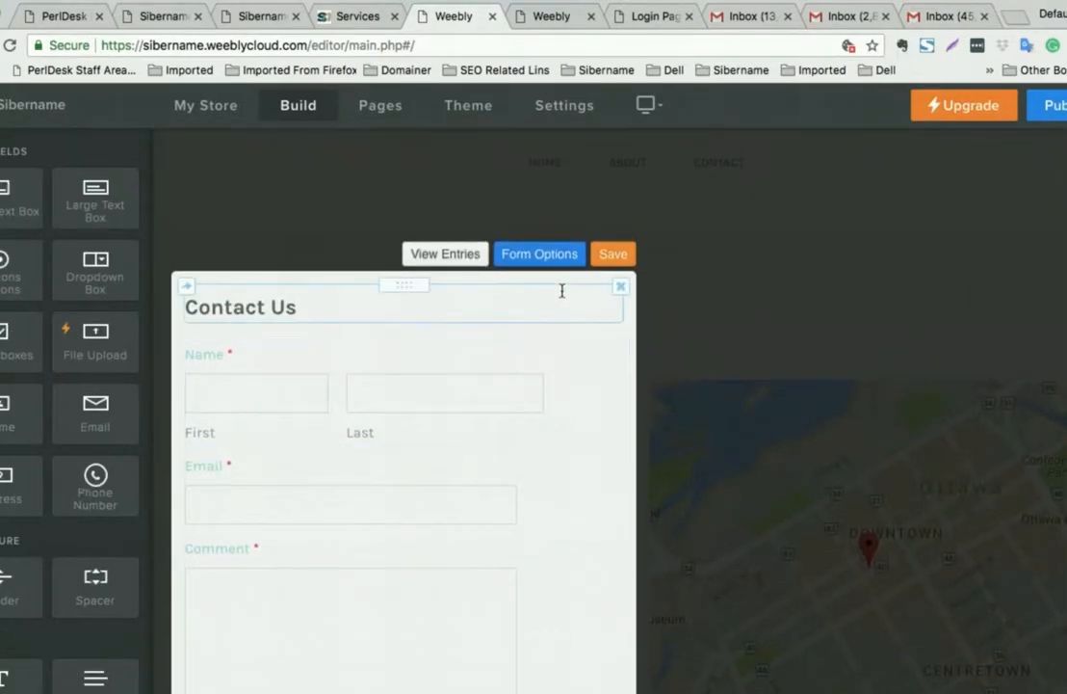
scroll(564, 270, "down", 1)
left_click(567, 234)
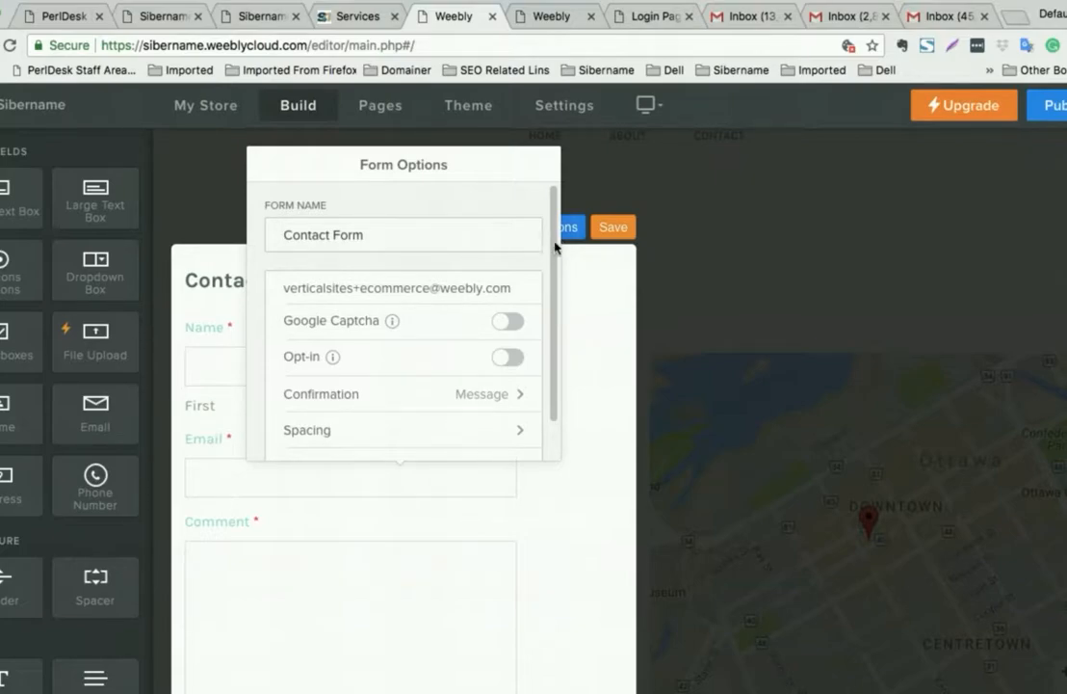
scroll(548, 286, "down", 1)
scroll(548, 286, "up", 1)
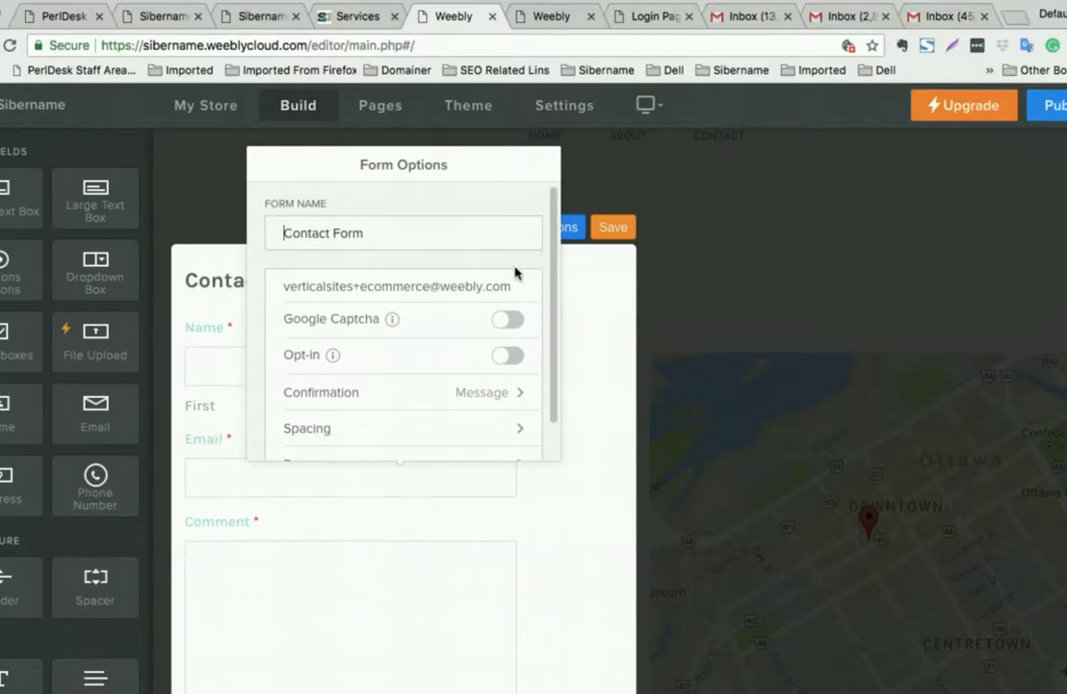
- Turn on Google Captcha, check the confirmation and Submit button settings, then close Form Options
left_click(410, 285)
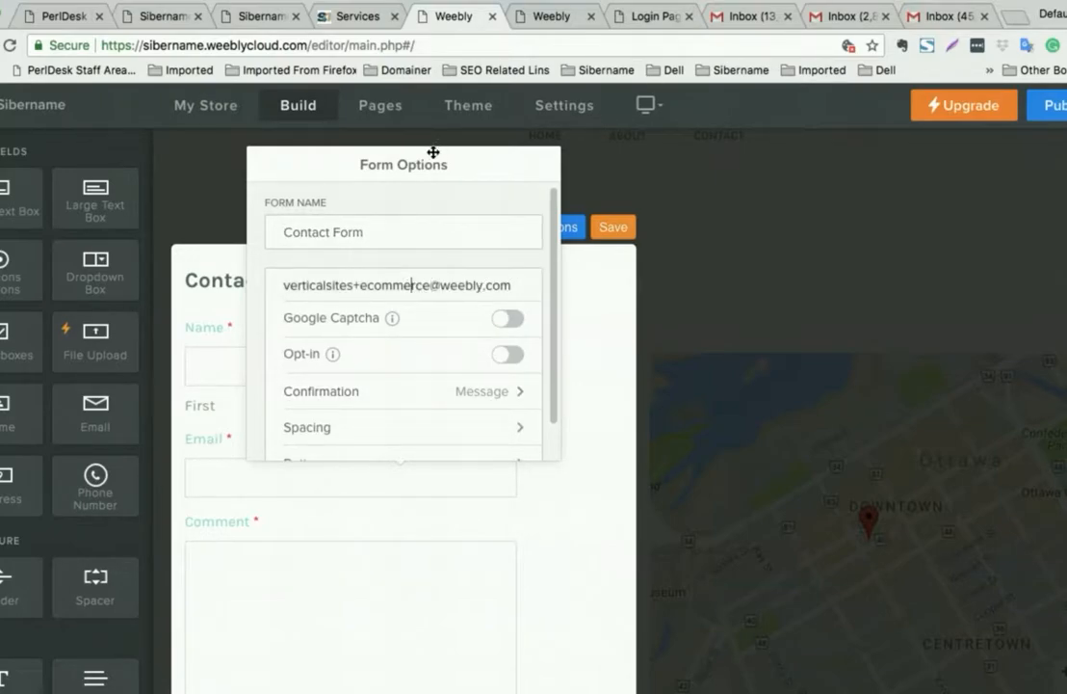
left_click(514, 323)
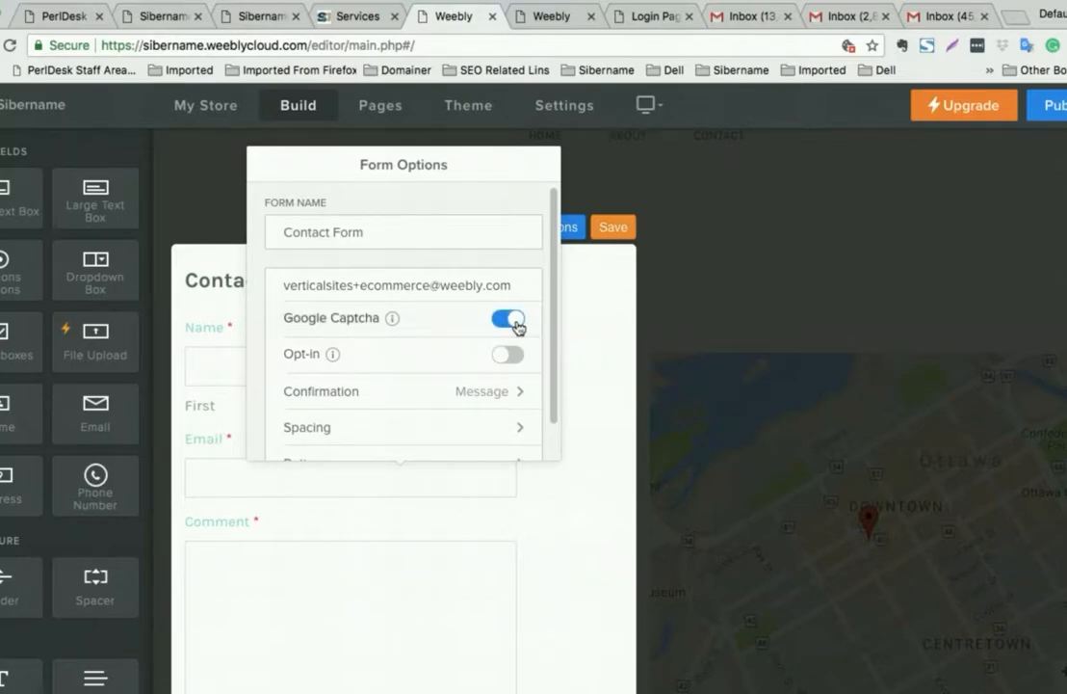
scroll(511, 353, "down", 2)
left_click(503, 355)
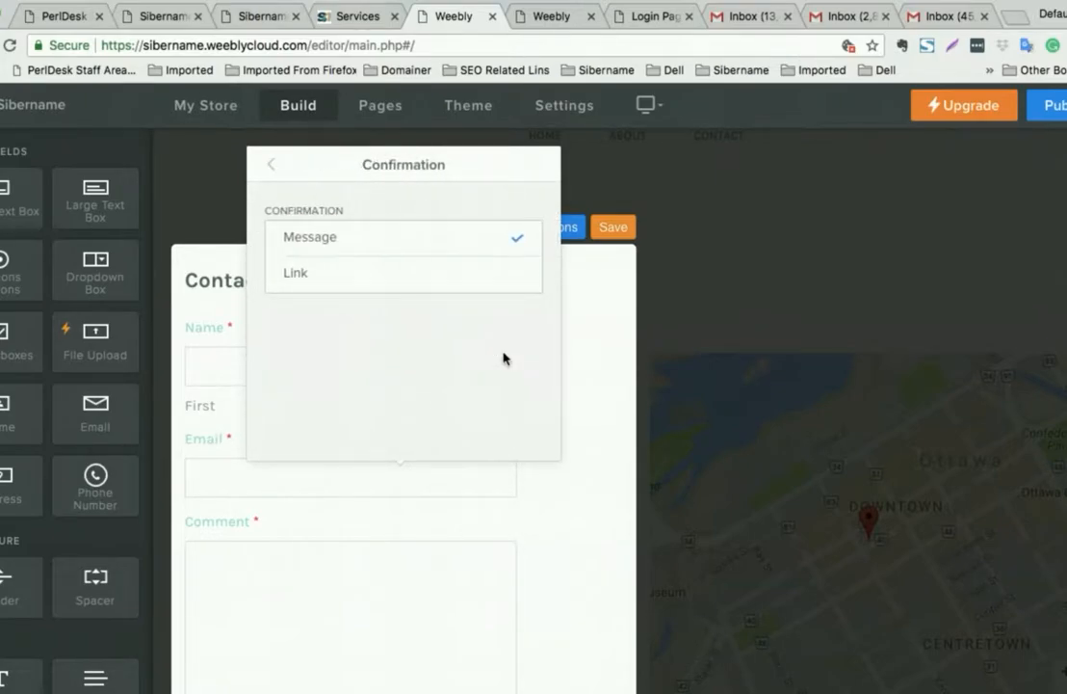
left_click(272, 170)
scroll(445, 326, "down", 2)
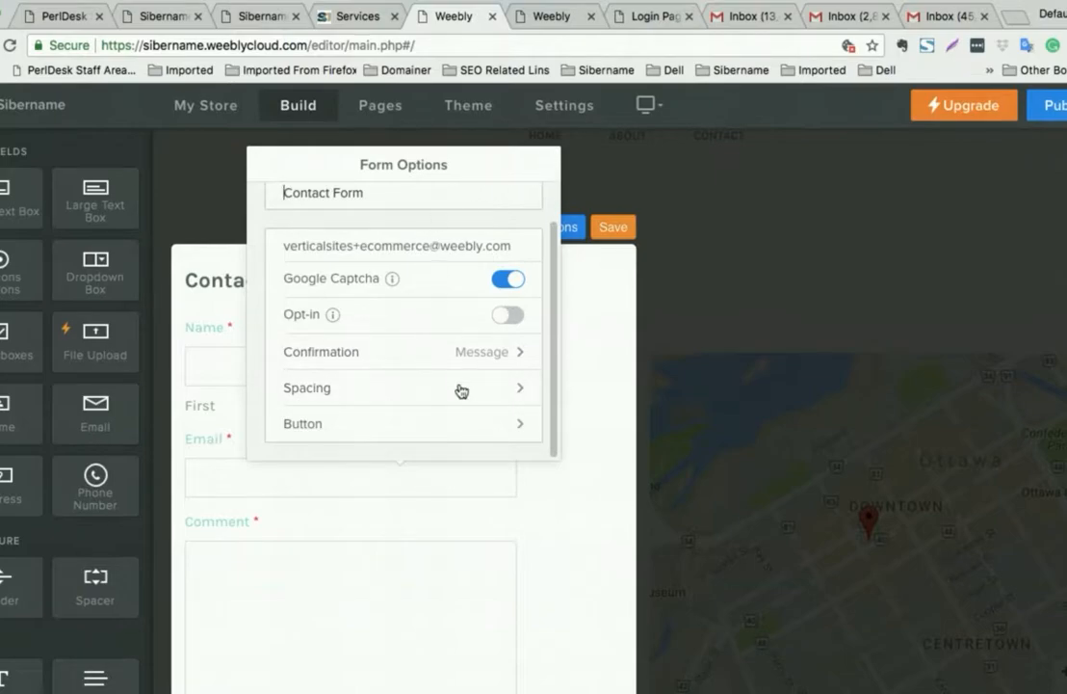
left_click(463, 426)
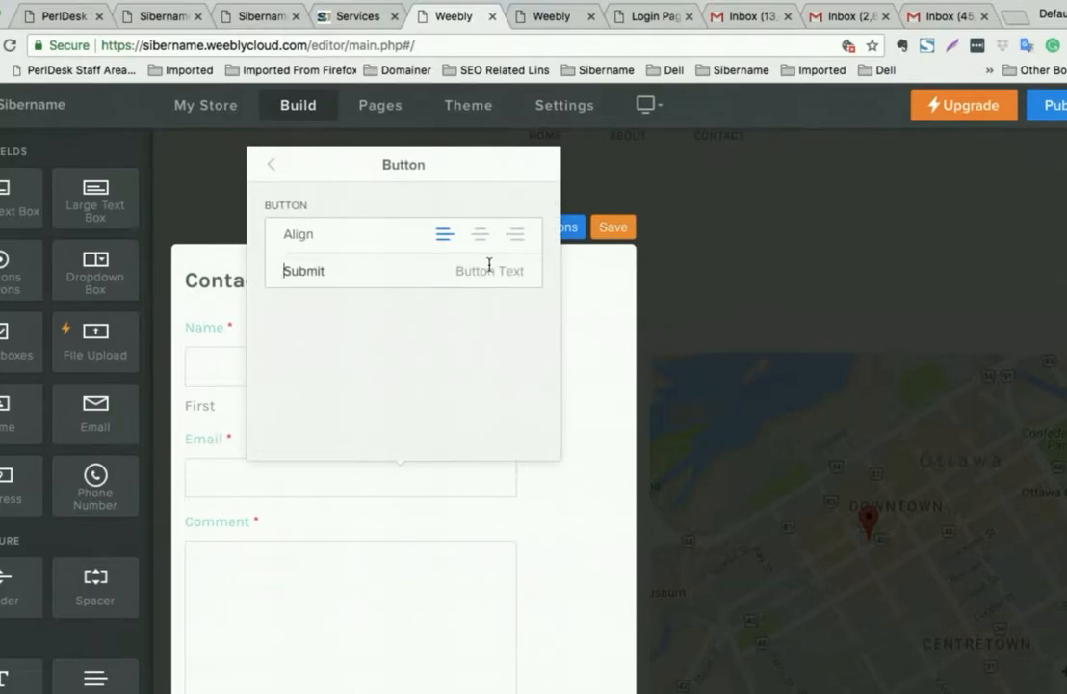
left_click(273, 165)
left_click(585, 335)
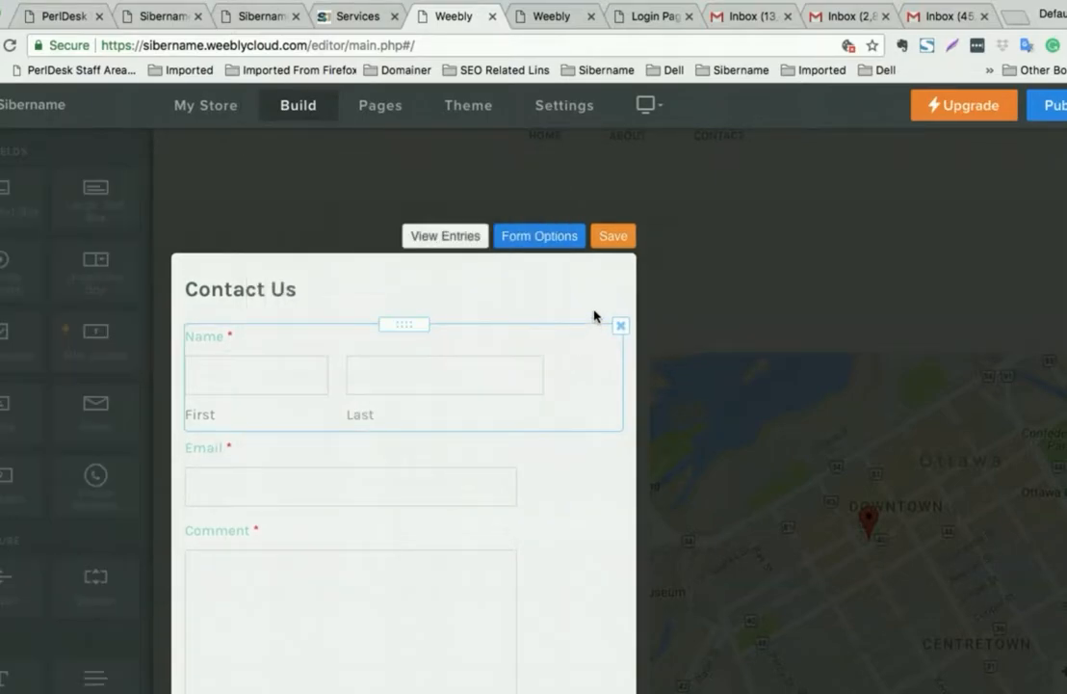
- Check the form's entries window, then save the Contact Us form
left_click(445, 227)
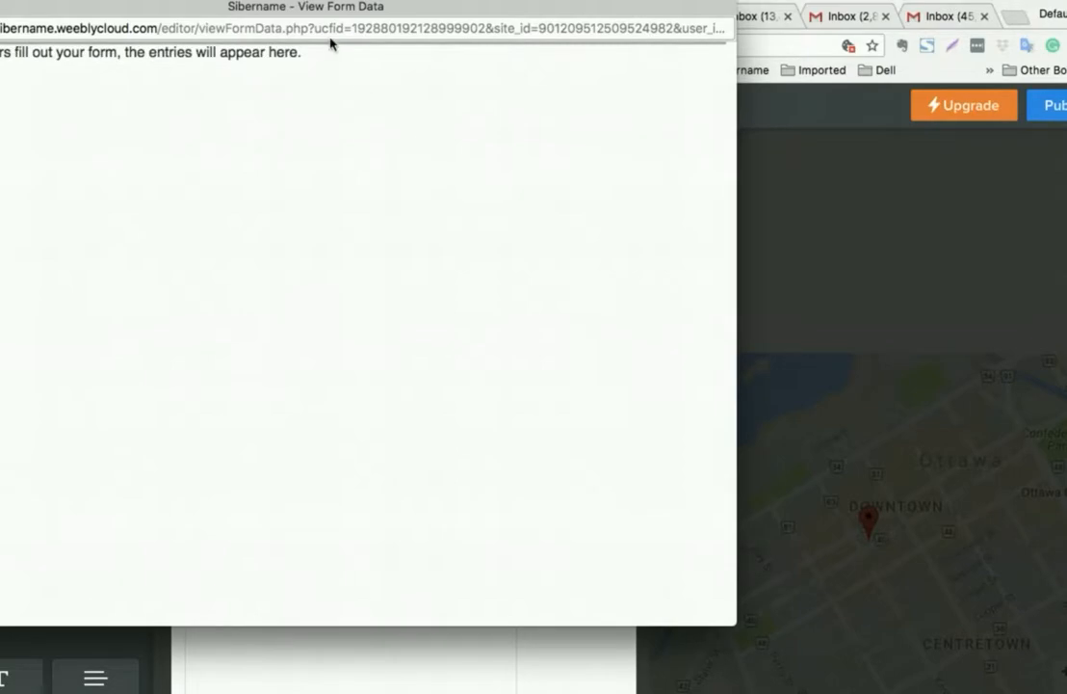
left_click_drag(331, 11, 569, 60)
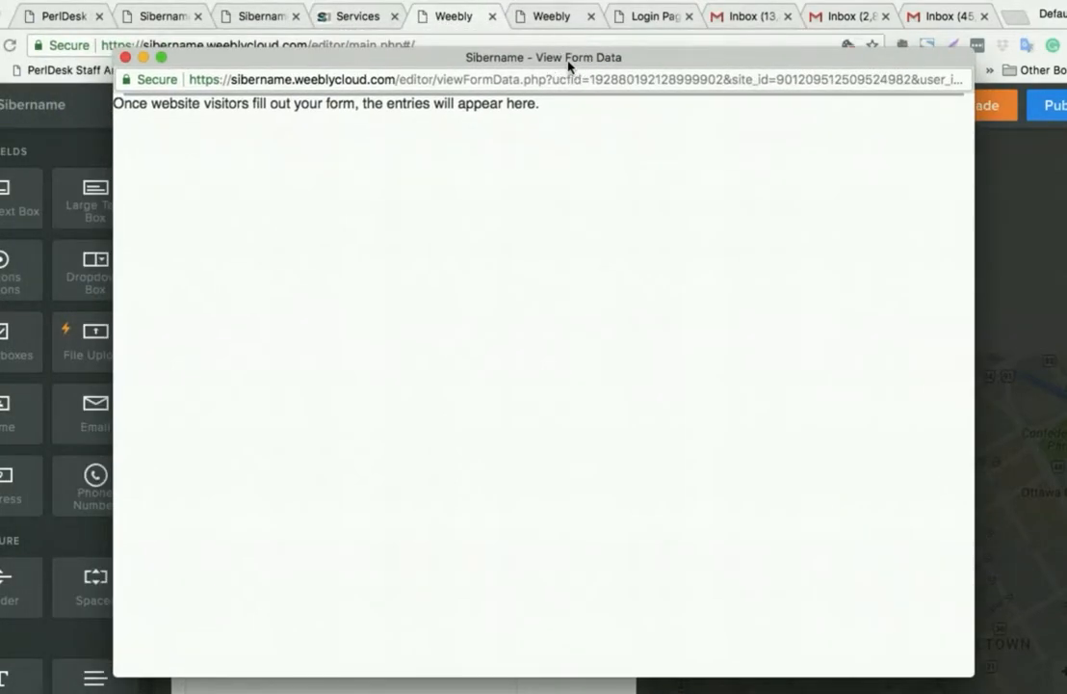
left_click(125, 57)
left_click(615, 226)
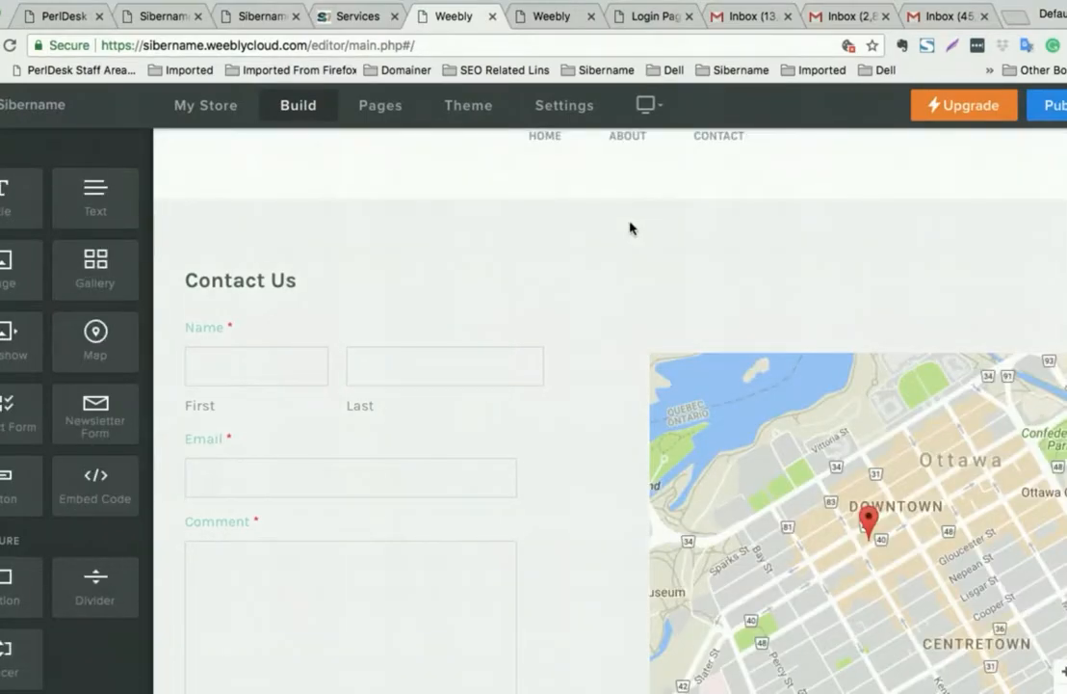
- Go to the Home page with its Thermal Underpants and Thermal Sweat Shirt product grid
scroll(690, 227, "up", 2)
scroll(697, 224, "up", 1)
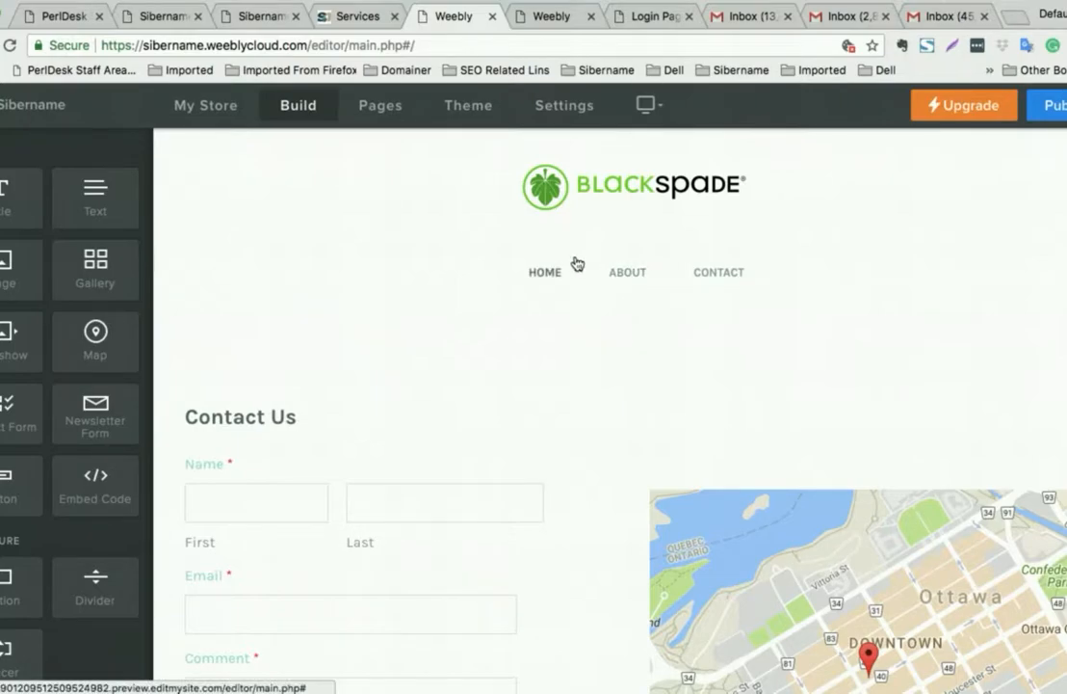
scroll(621, 286, "down", 1)
scroll(621, 286, "up", 1)
left_click(546, 275)
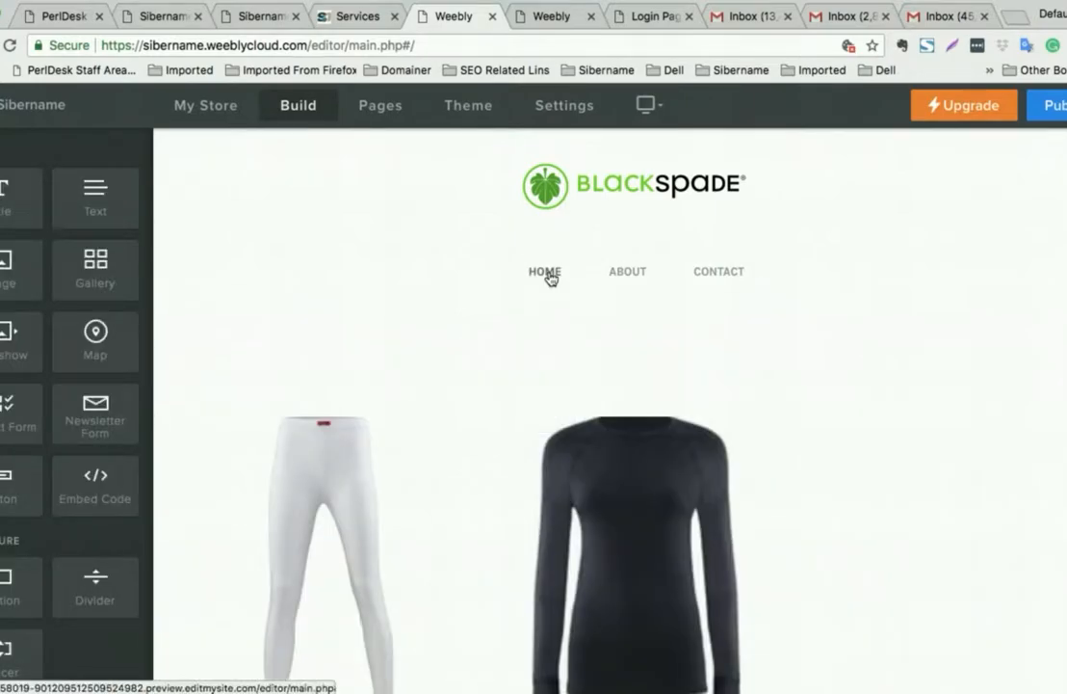
scroll(549, 278, "down", 5)
scroll(550, 278, "up", 5)
scroll(549, 277, "down", 5)
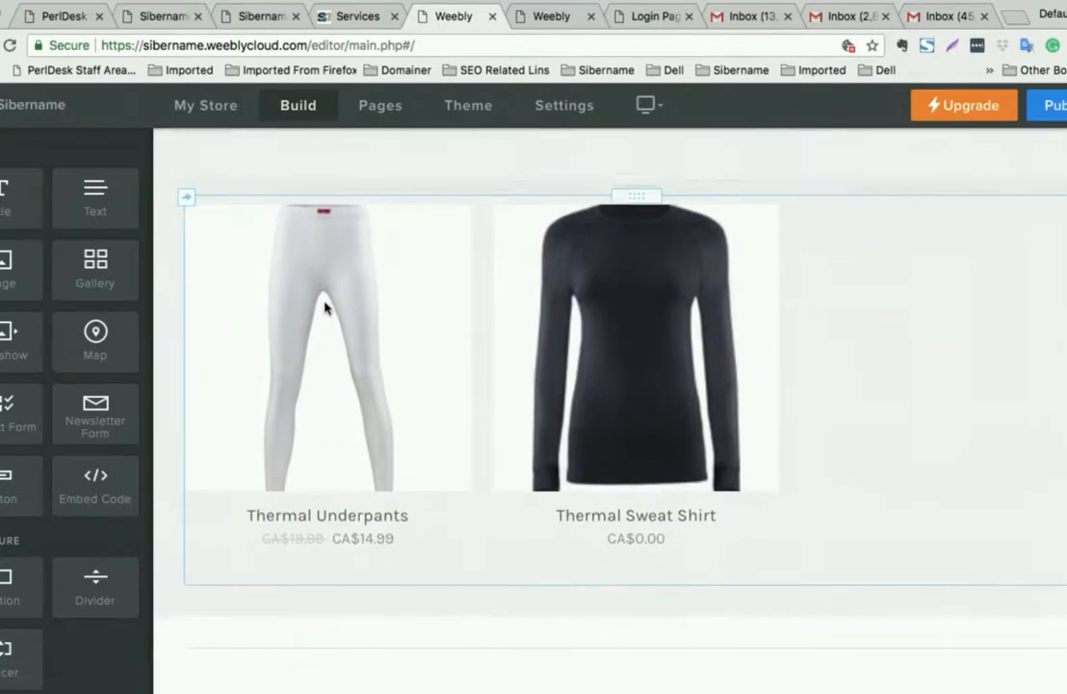
scroll(644, 317, "up", 5)
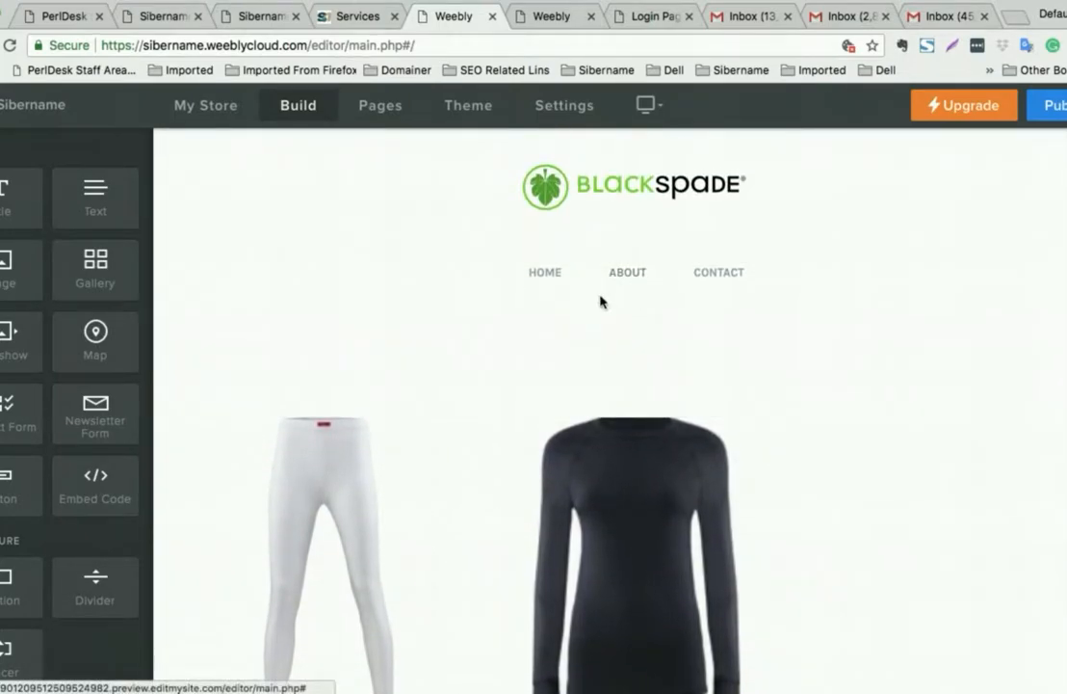
- Drop a Slideshow element above the Home page products and keep the Simple Slideshow style
left_click(7, 334)
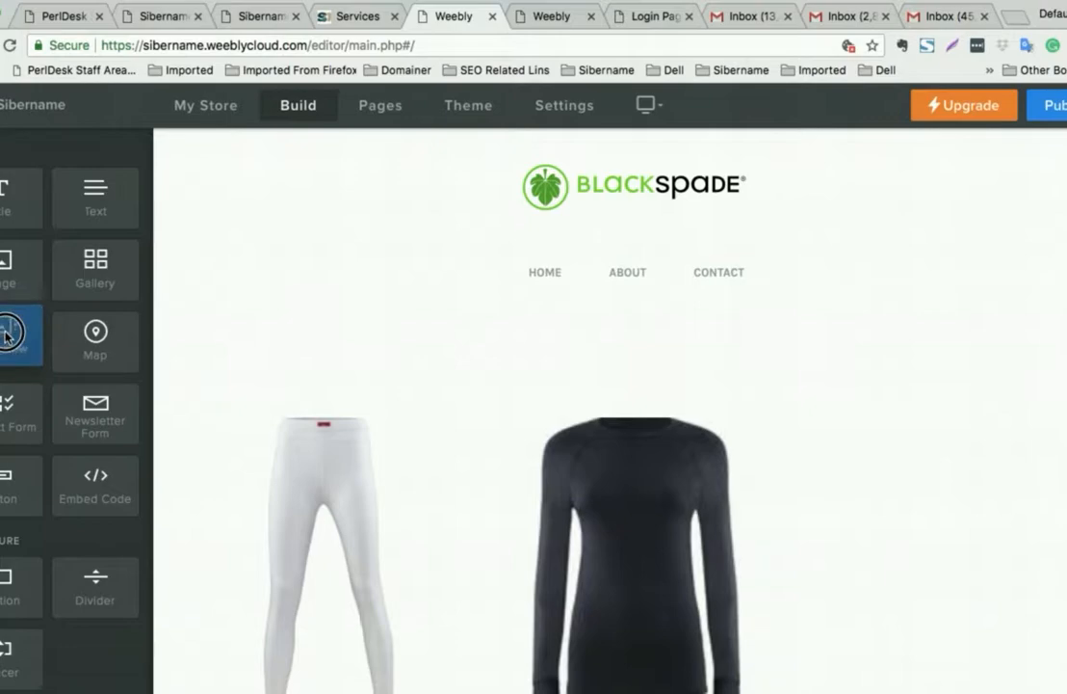
left_click_drag(7, 335, 552, 341)
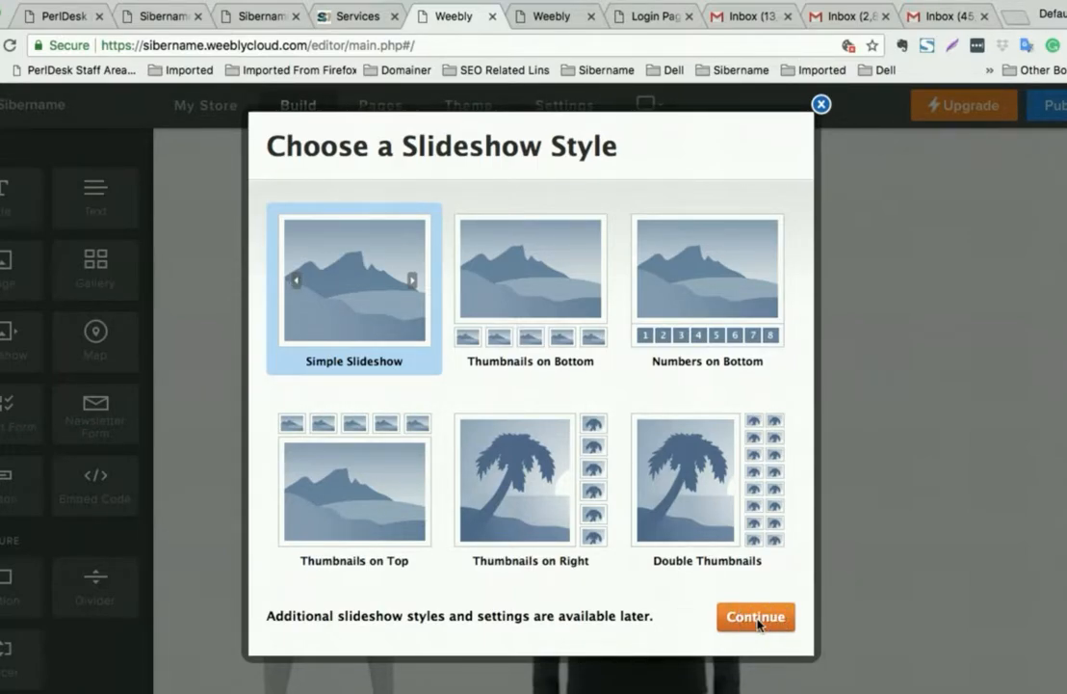
left_click(821, 104)
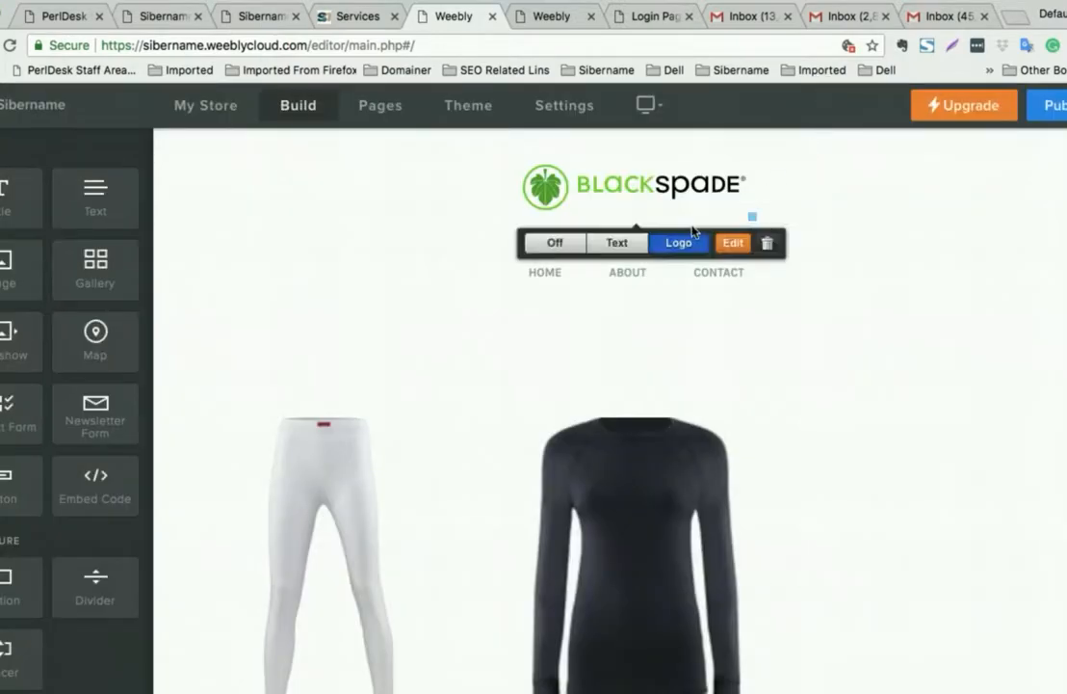
left_click_drag(4, 342, 613, 337)
left_click(761, 621)
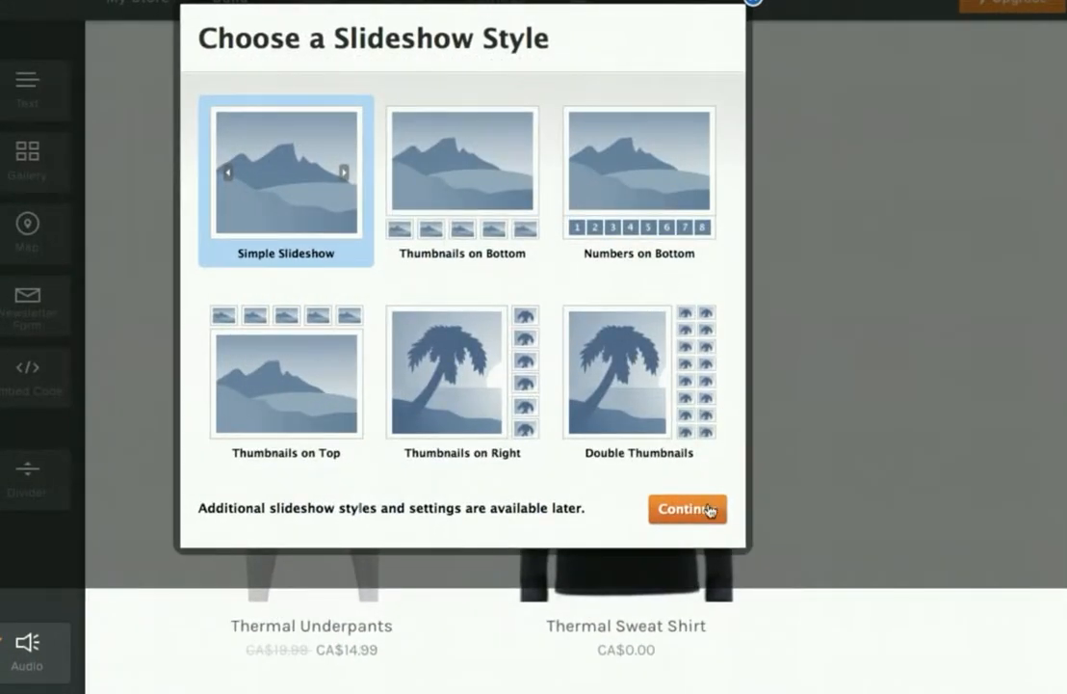
- Accept the Simple Slideshow and browse the Downloads folder's banner images for photos
left_click(687, 510)
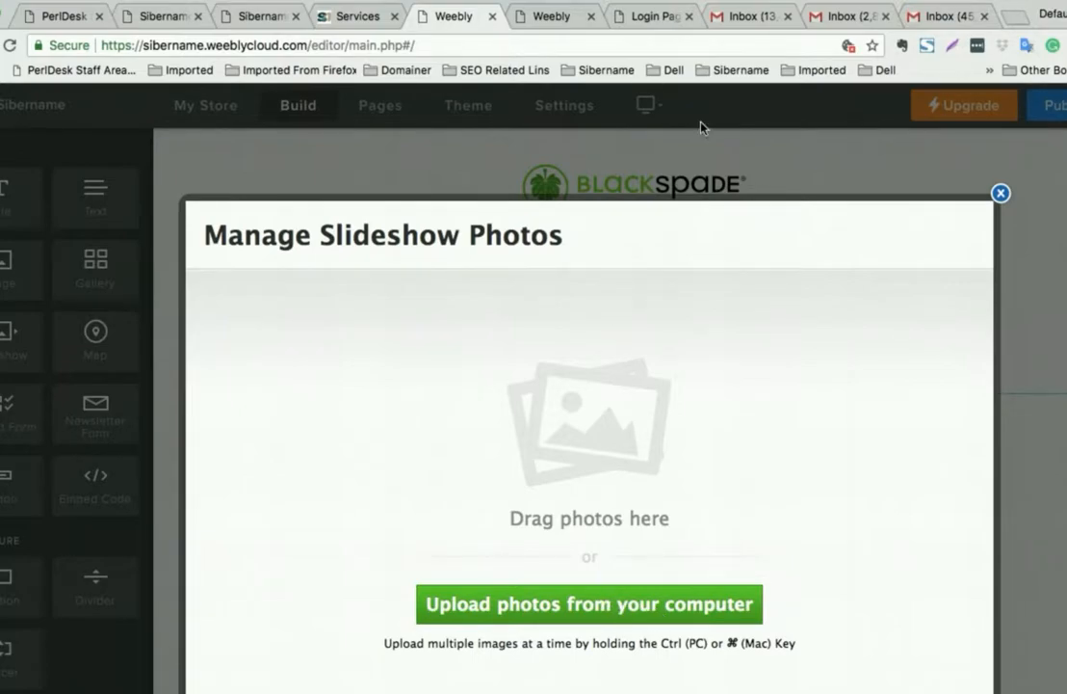
left_click_drag(335, 235, 564, 235)
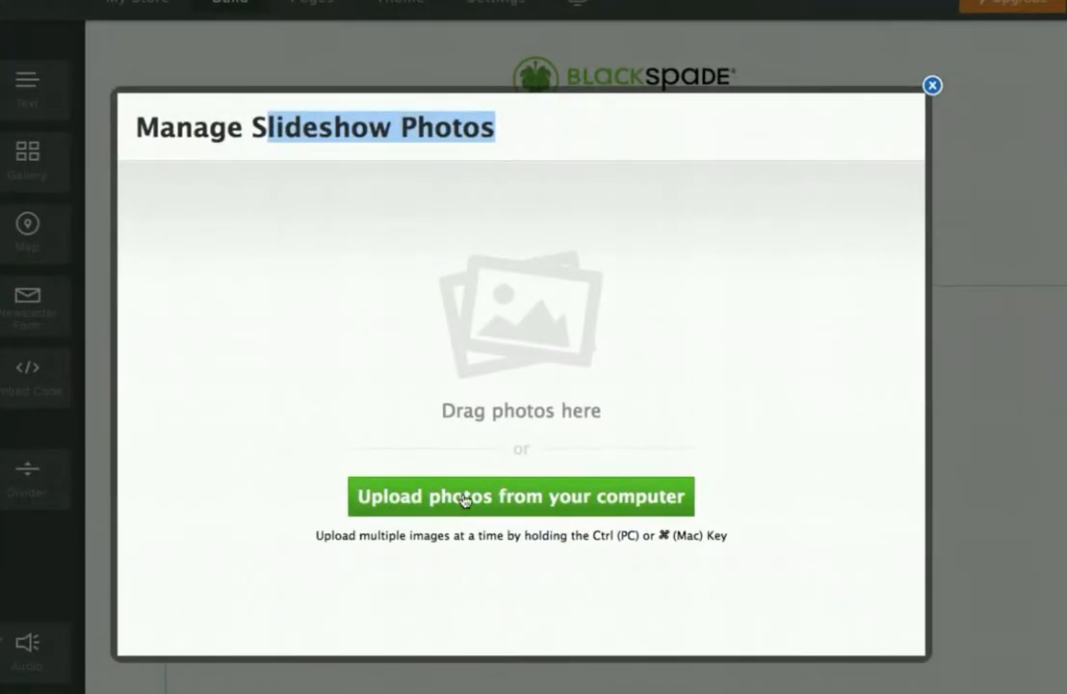
left_click(463, 499)
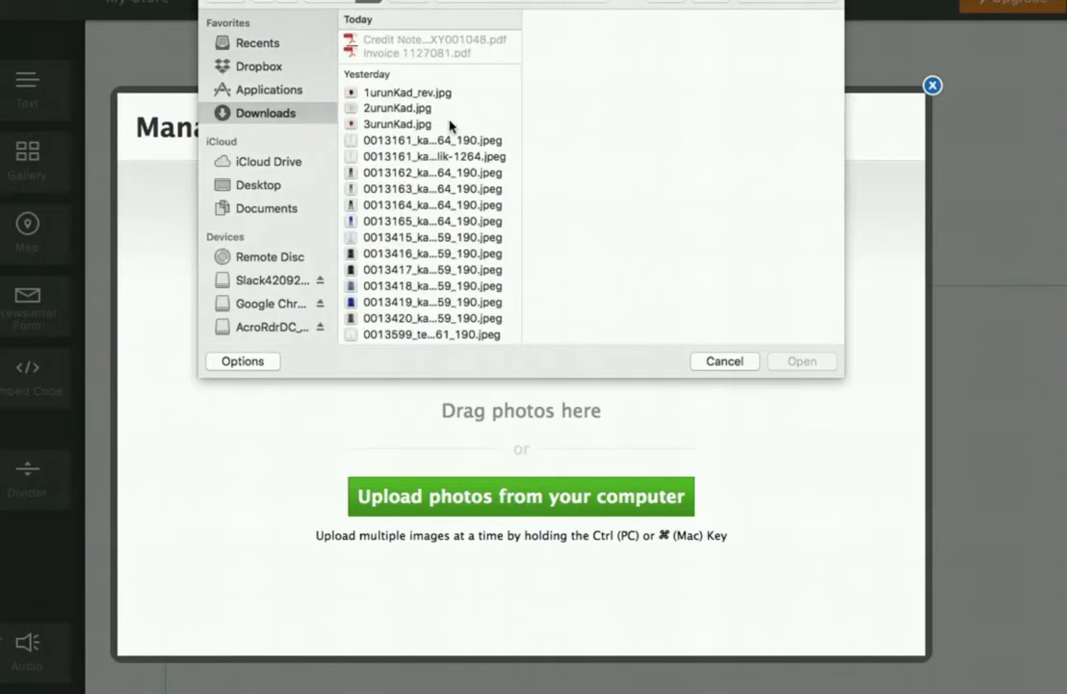
scroll(450, 125, "down", 10)
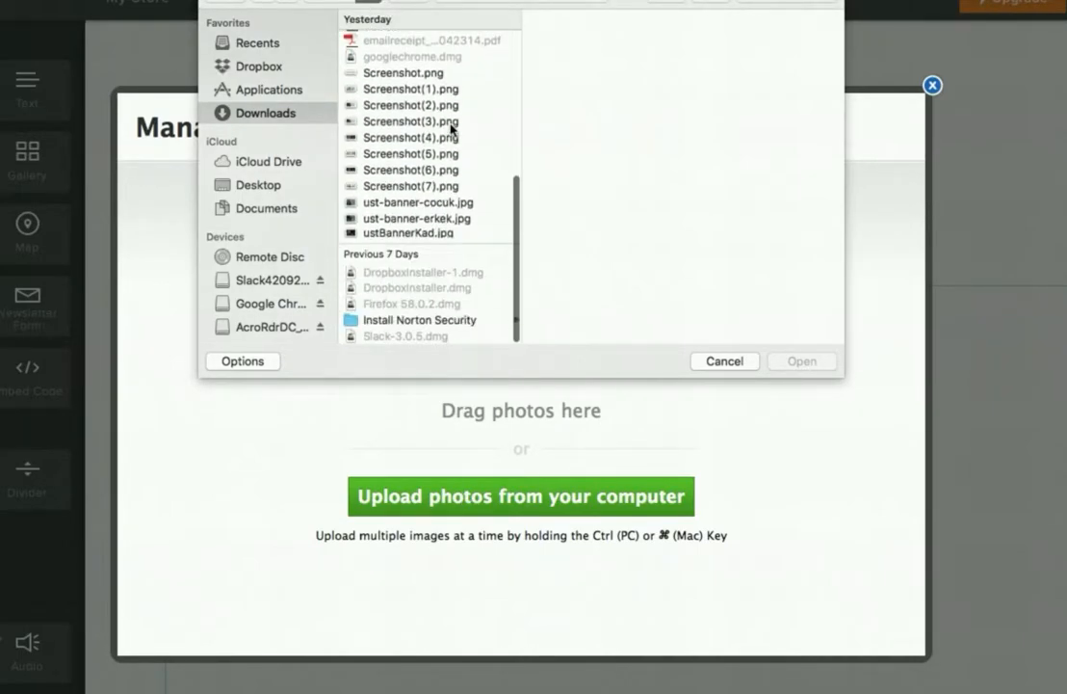
left_click(444, 205)
left_click(412, 234)
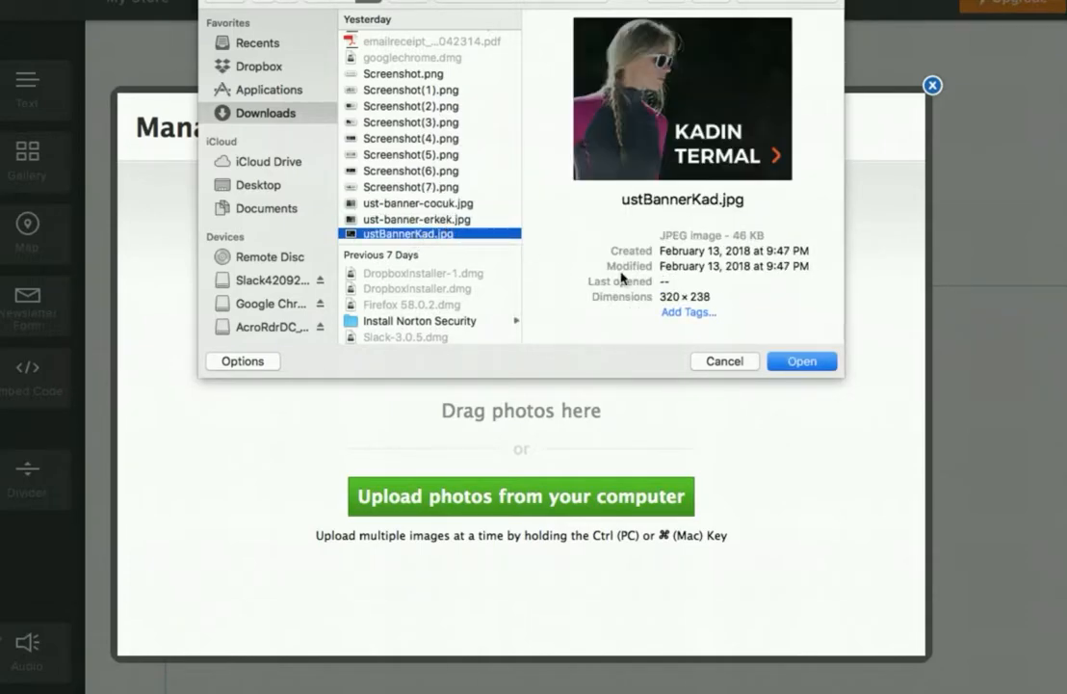
left_click(440, 219)
- Upload Screenshot(1).png as the slideshow's first photo
scroll(428, 177, "up", 1)
scroll(430, 180, "up", 3)
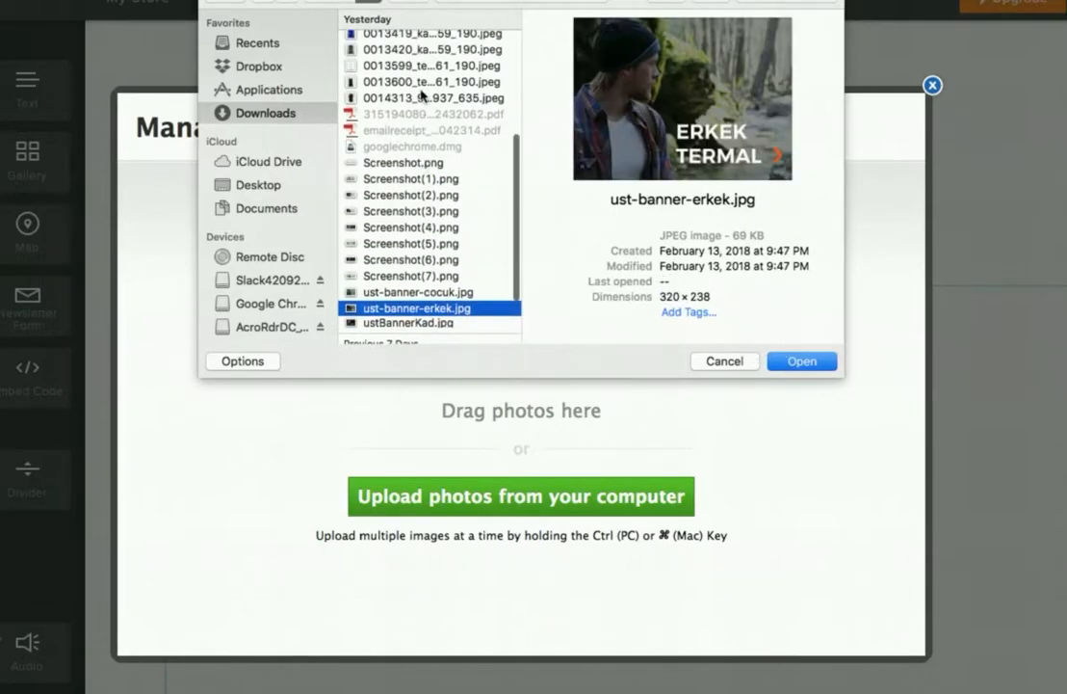
left_click(431, 178)
left_click(432, 192)
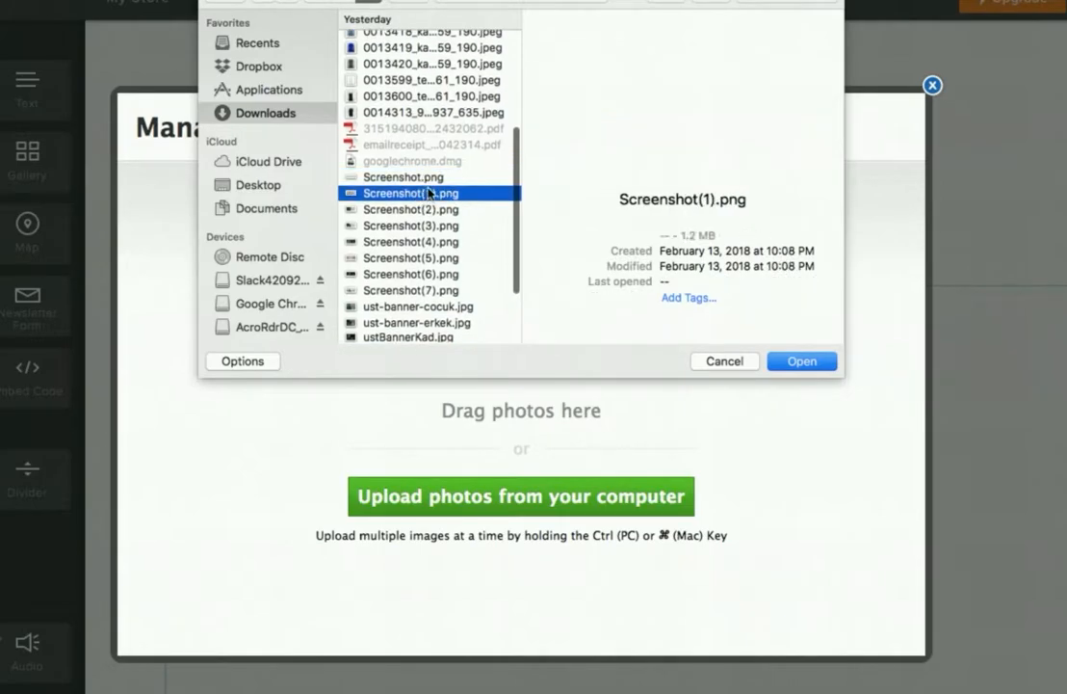
scroll(443, 171, "up", 5)
scroll(443, 172, "down", 7)
left_click(811, 360)
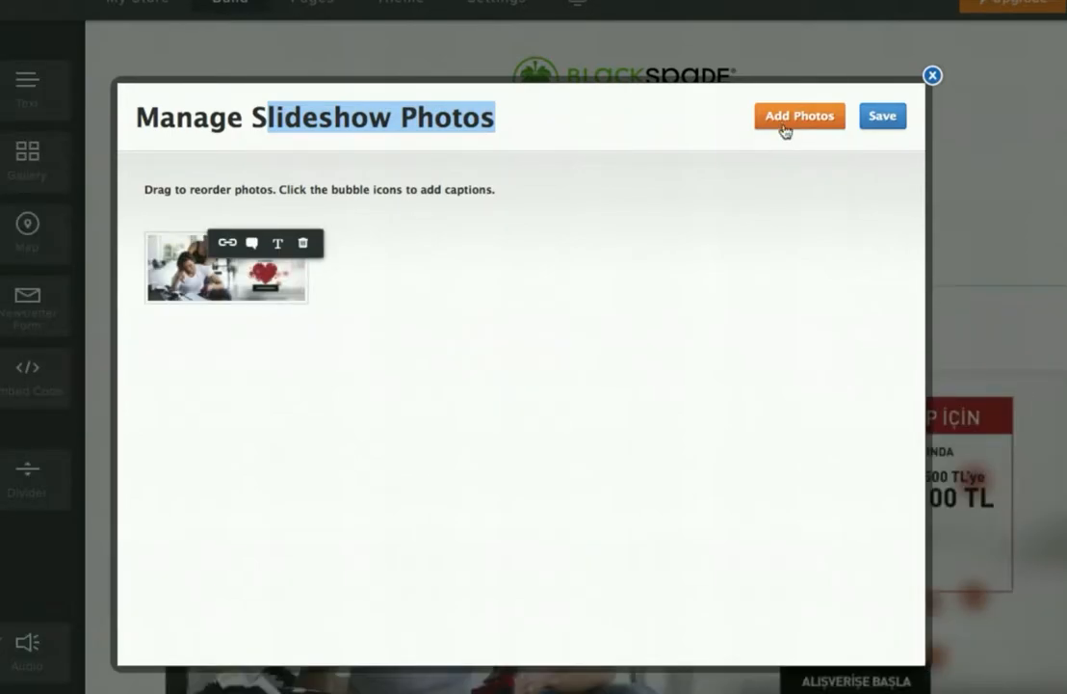
- Add the ustBannerKad.jpg and ust-banner-erkek.jpg banners to the slideshow
left_click(797, 117)
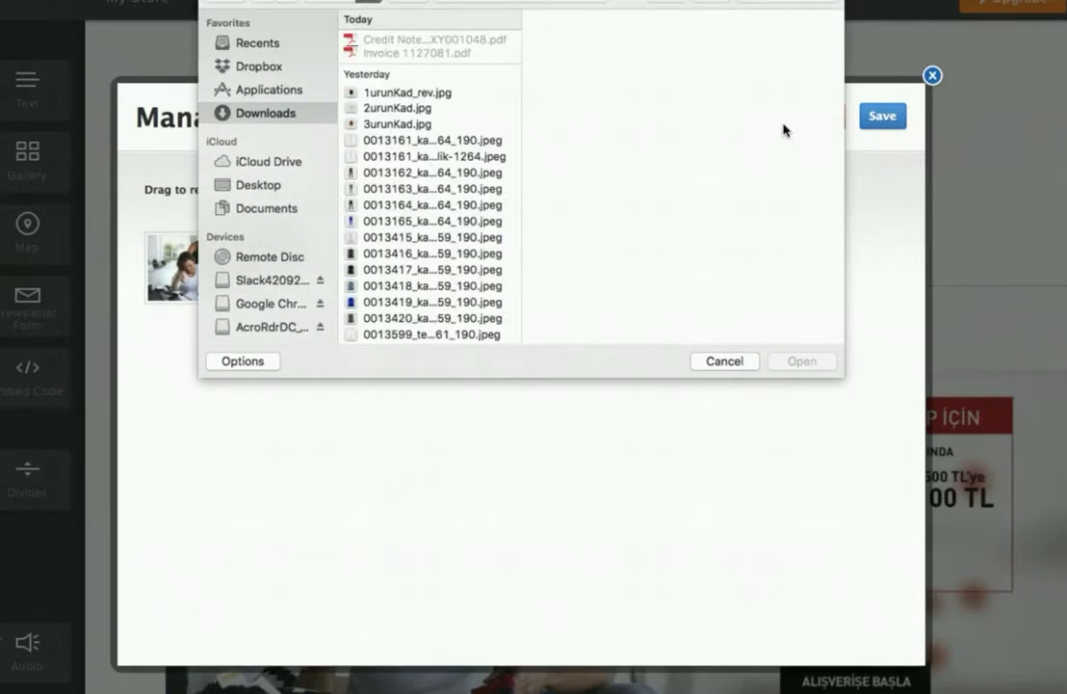
scroll(481, 149, "down", 10)
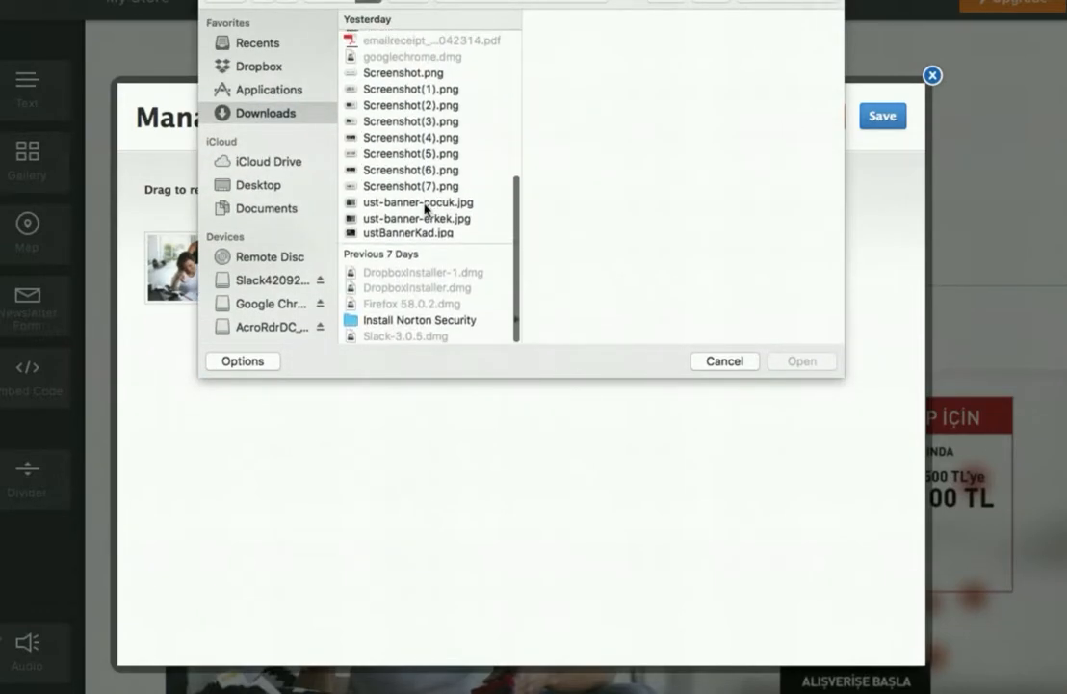
left_click(424, 232)
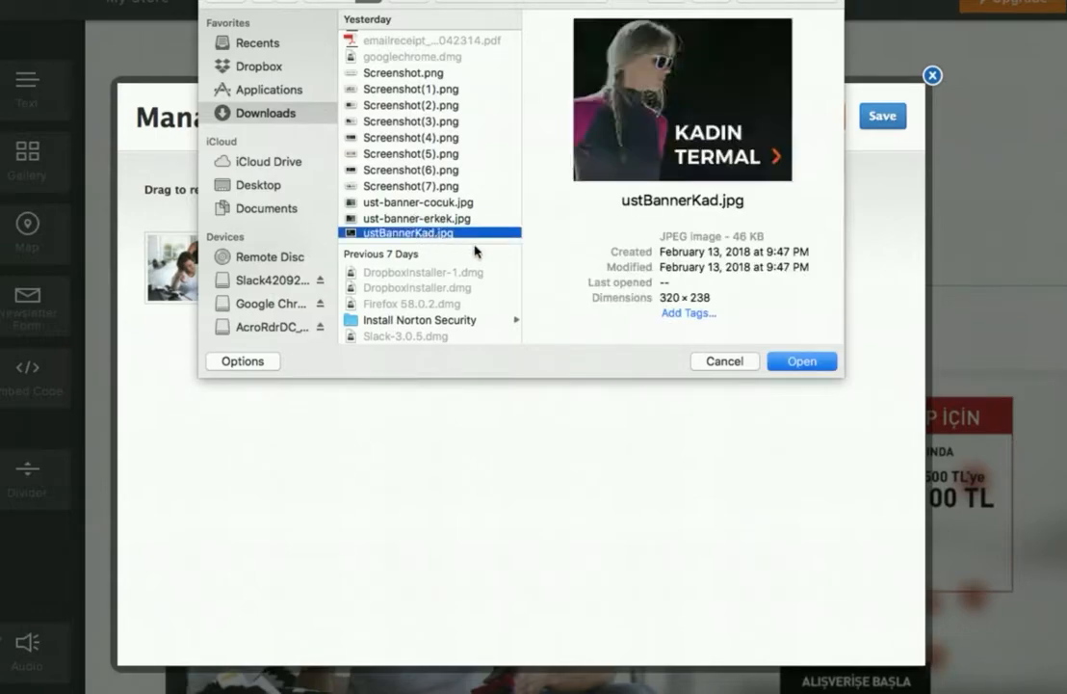
left_click(774, 361)
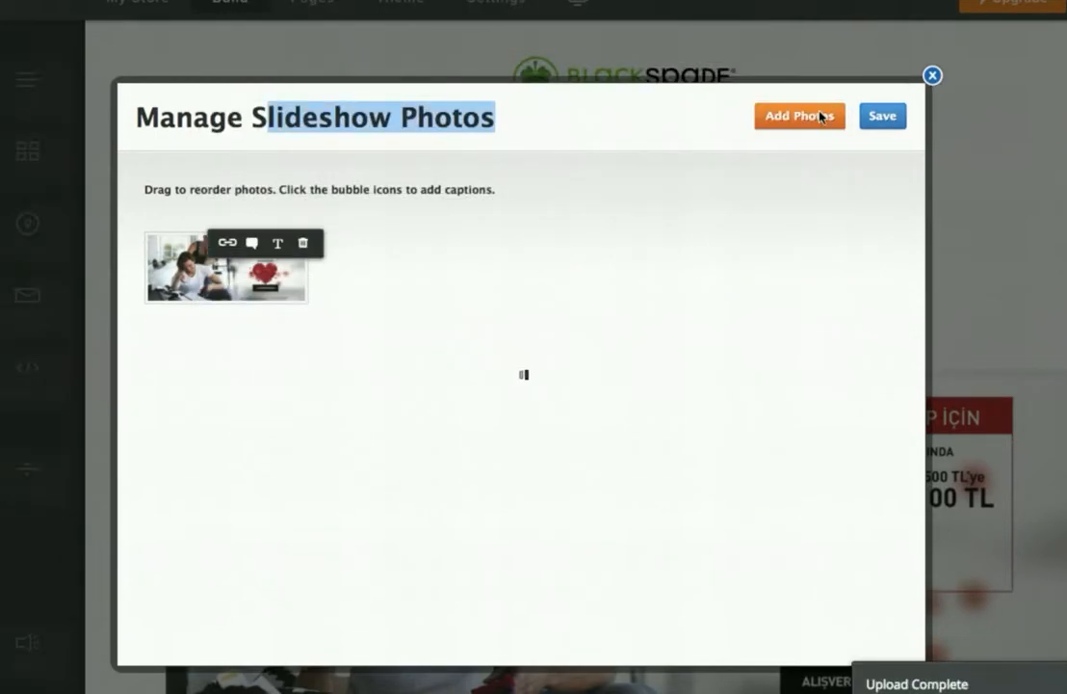
left_click(814, 120)
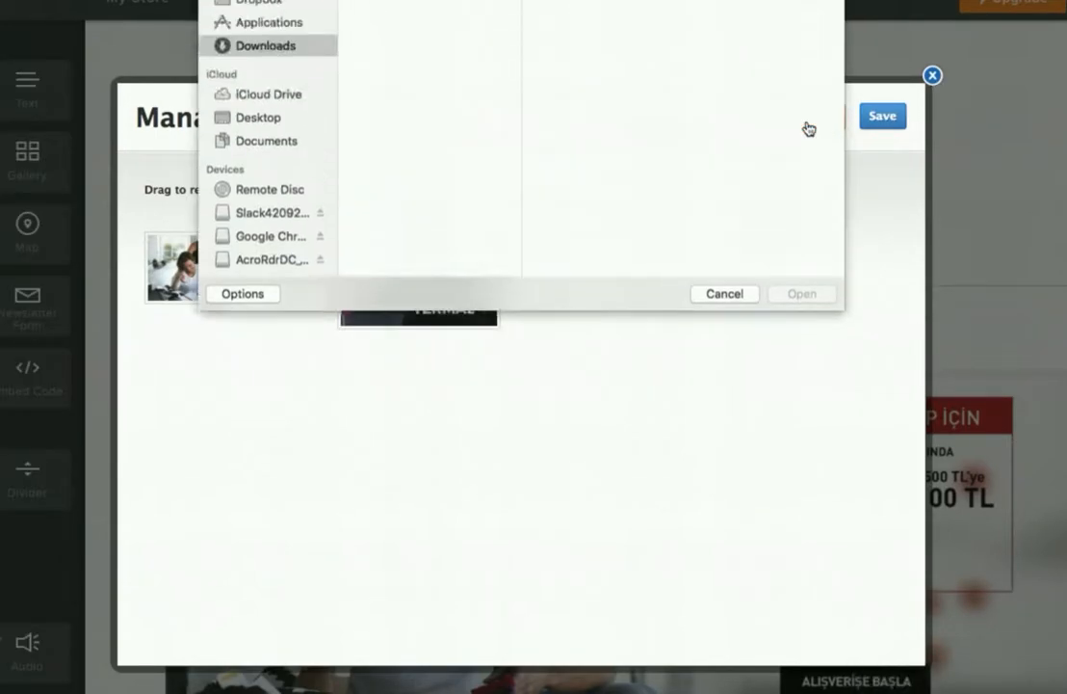
scroll(488, 286, "down", 10)
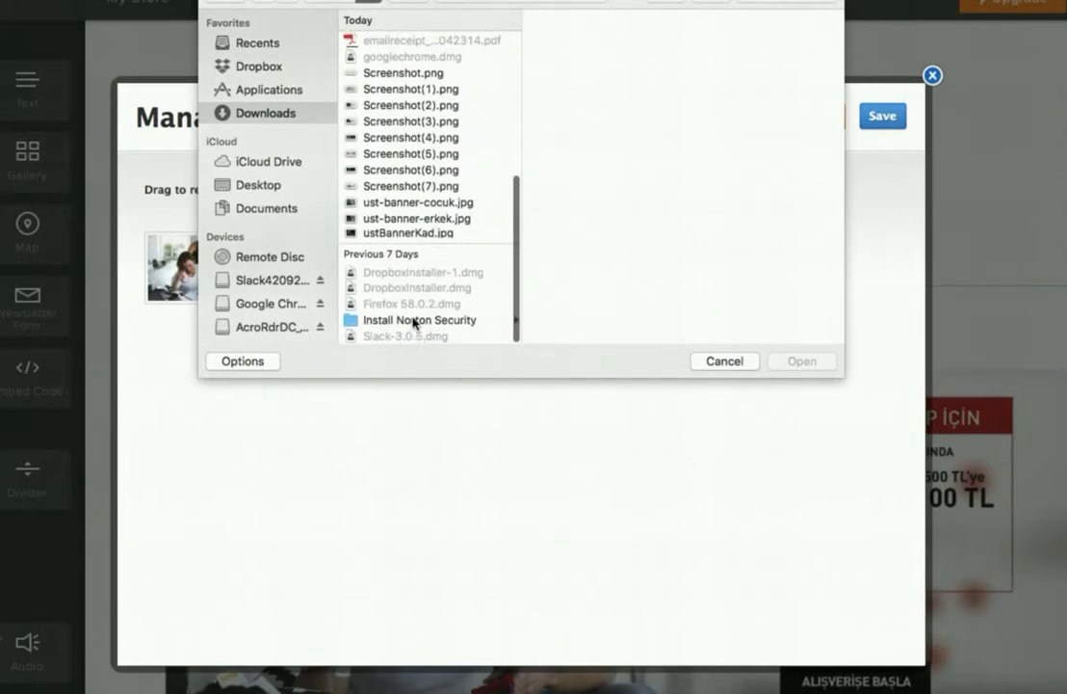
left_click(421, 218)
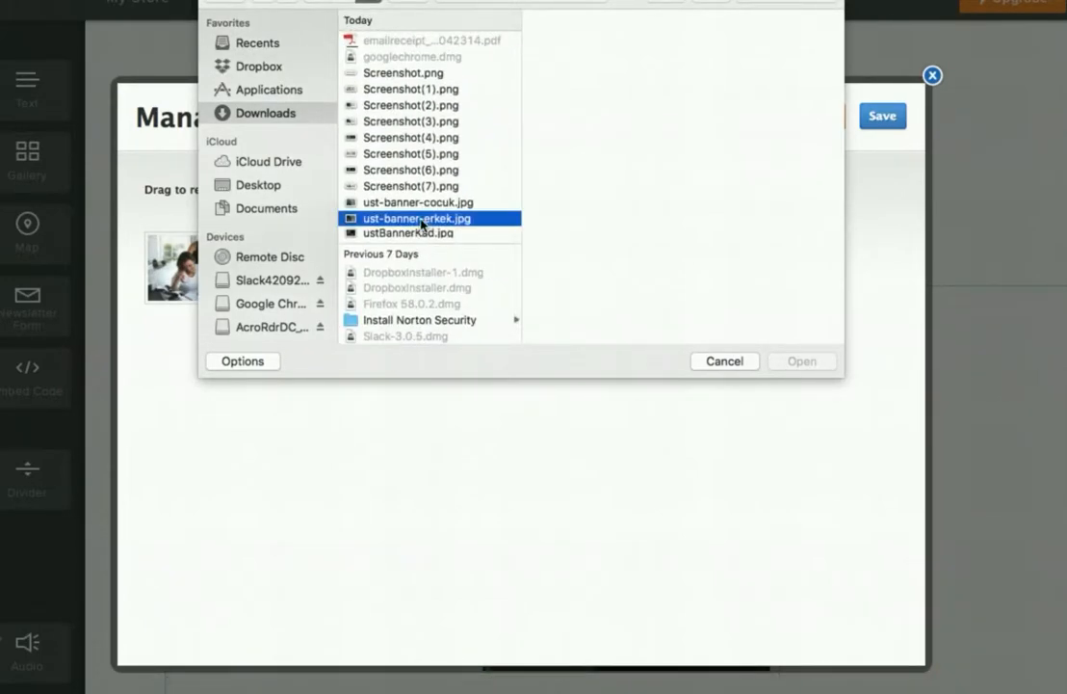
left_click(800, 361)
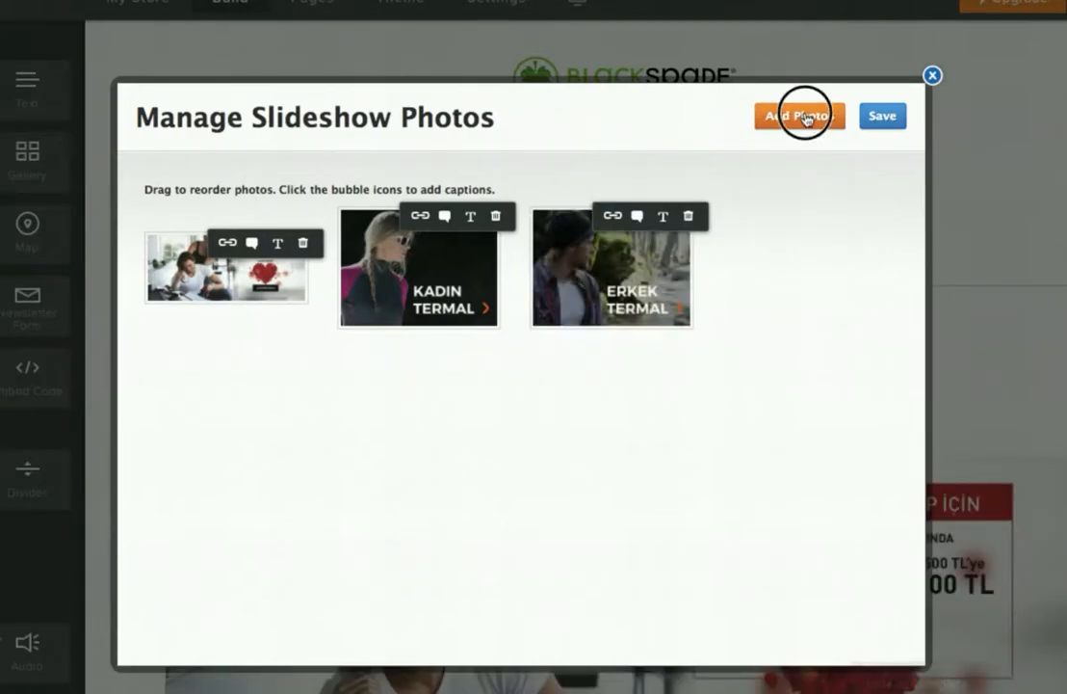
- Add the ust-banner-cocuk.jpg children's banner and save the slideshow photos
scroll(442, 295, "down", 5)
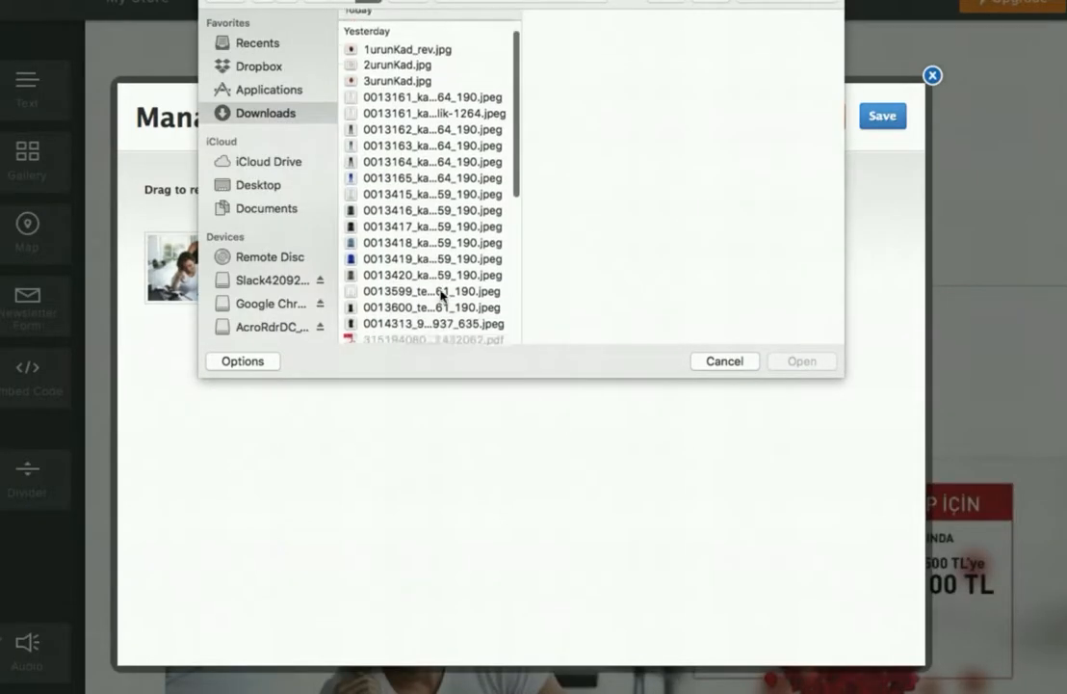
scroll(449, 300, "down", 5)
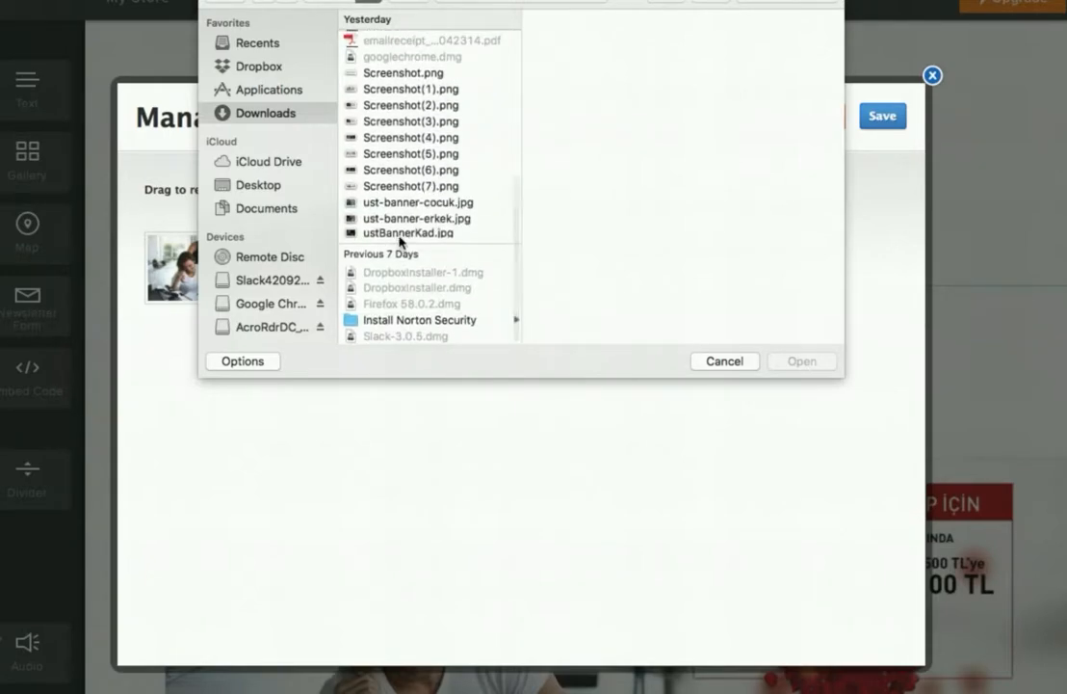
left_click(406, 205)
left_click(800, 361)
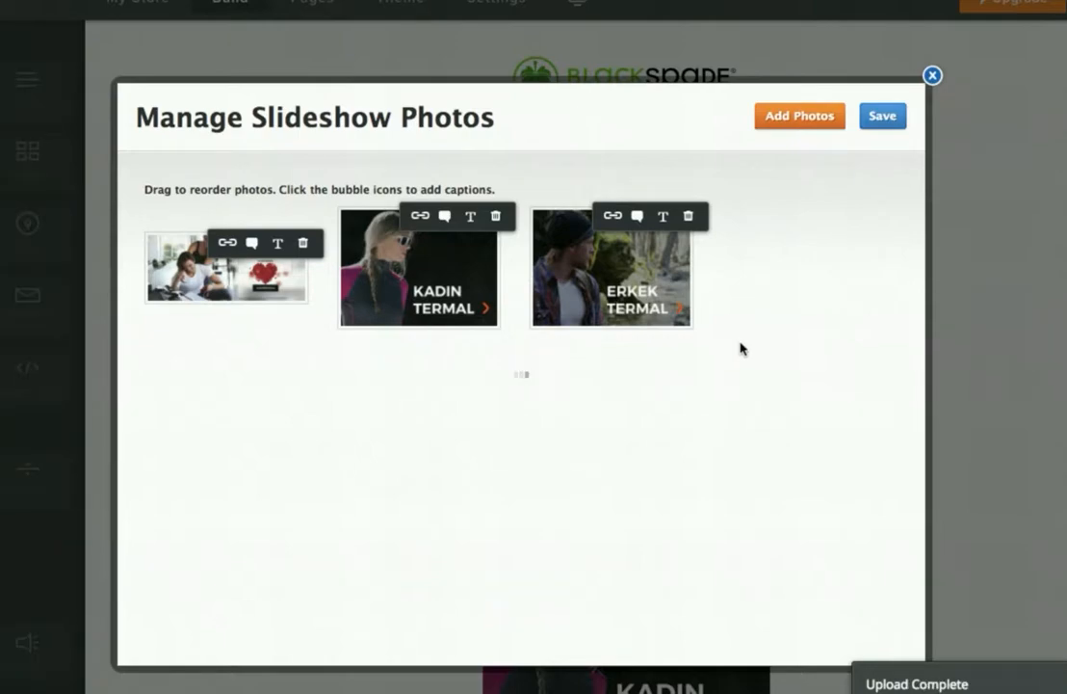
left_click(886, 123)
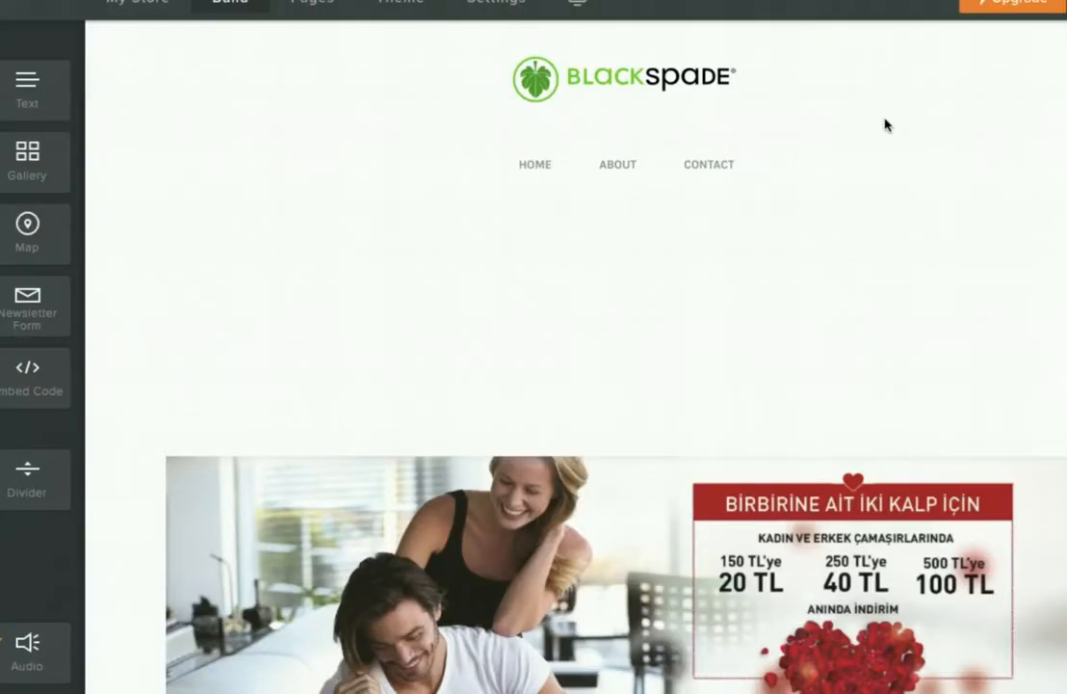
- Scroll the Home page to check the four-photo thermal banner slideshow
scroll(770, 348, "down", 5)
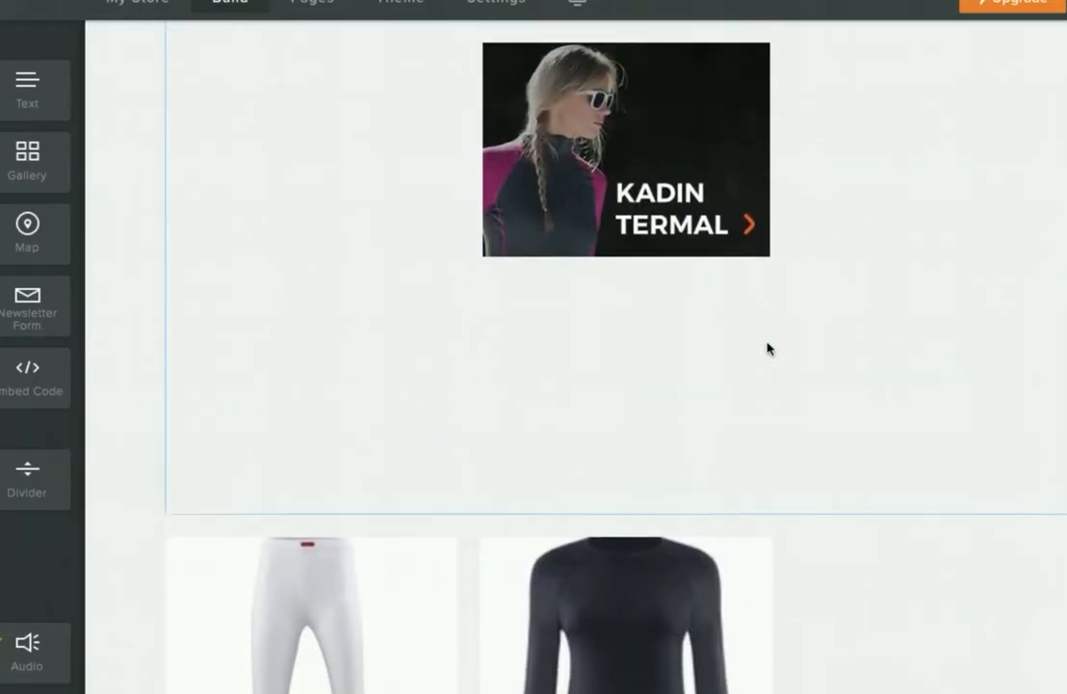
scroll(769, 348, "up", 5)
scroll(651, 293, "down", 2)
scroll(650, 293, "up", 3)
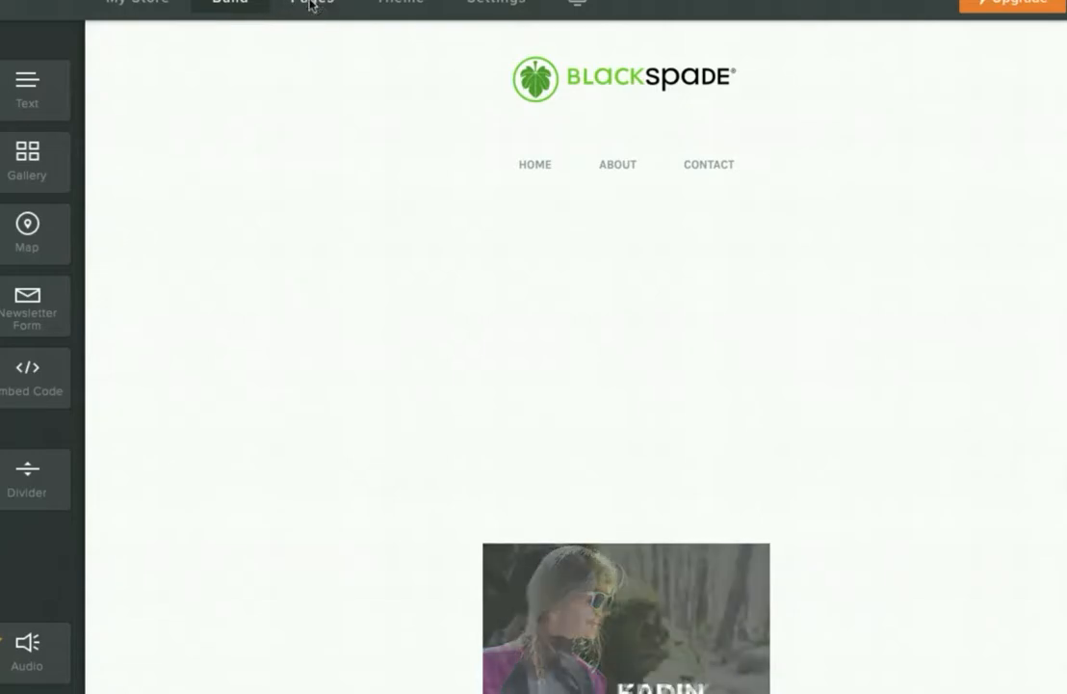
- Open the second page, Store, from the Pages list
left_click(310, 5)
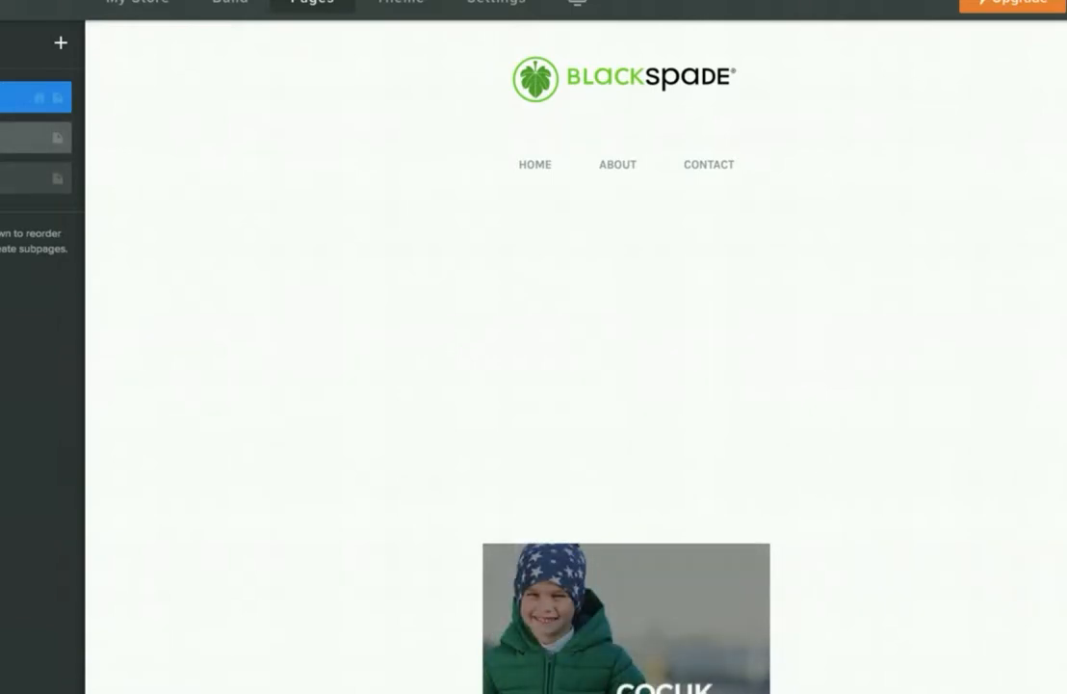
left_click(20, 137)
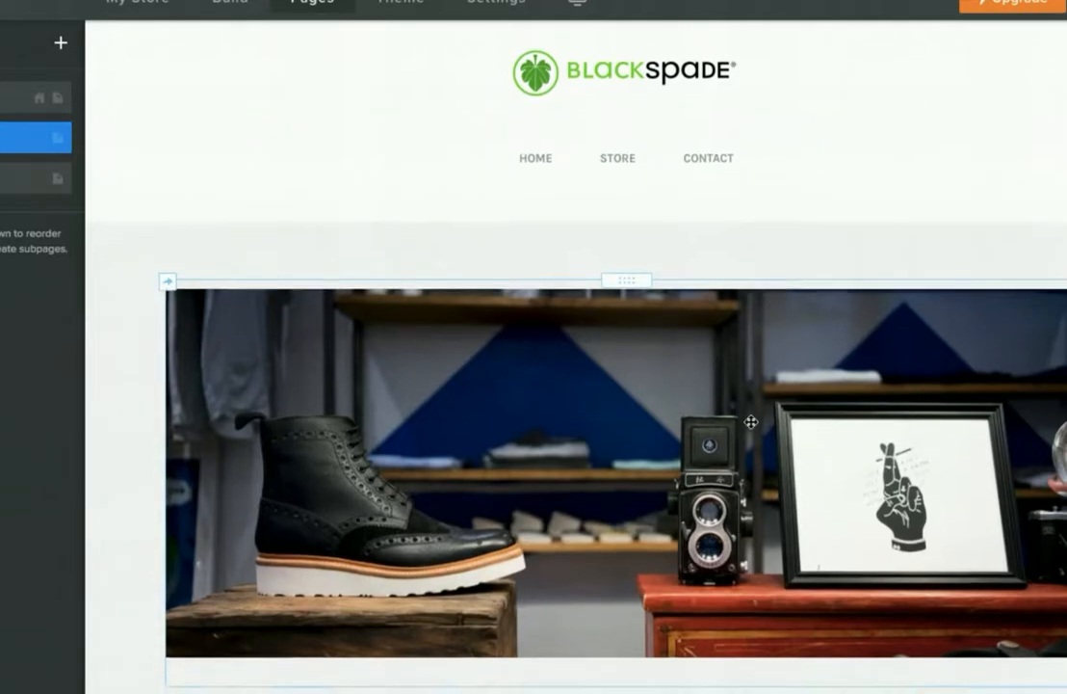
scroll(753, 424, "down", 10)
scroll(753, 422, "up", 10)
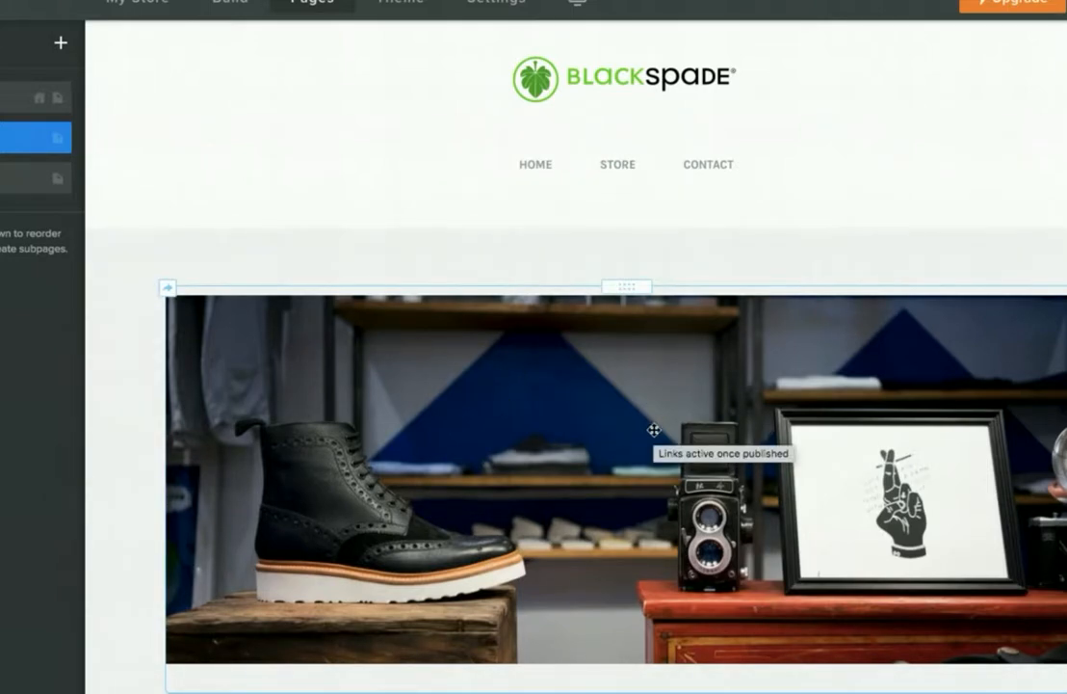
- Swap the Store header photo for the uploaded ustBannerKad.jpg KADIN TERMAL banner
left_click(655, 430)
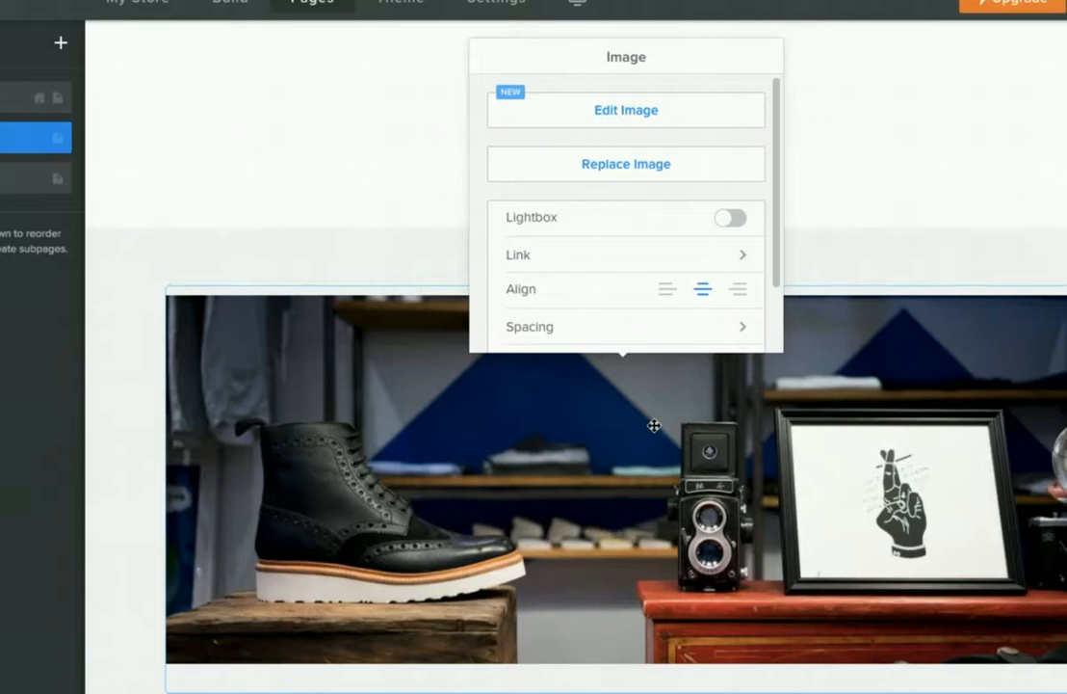
left_click(628, 113)
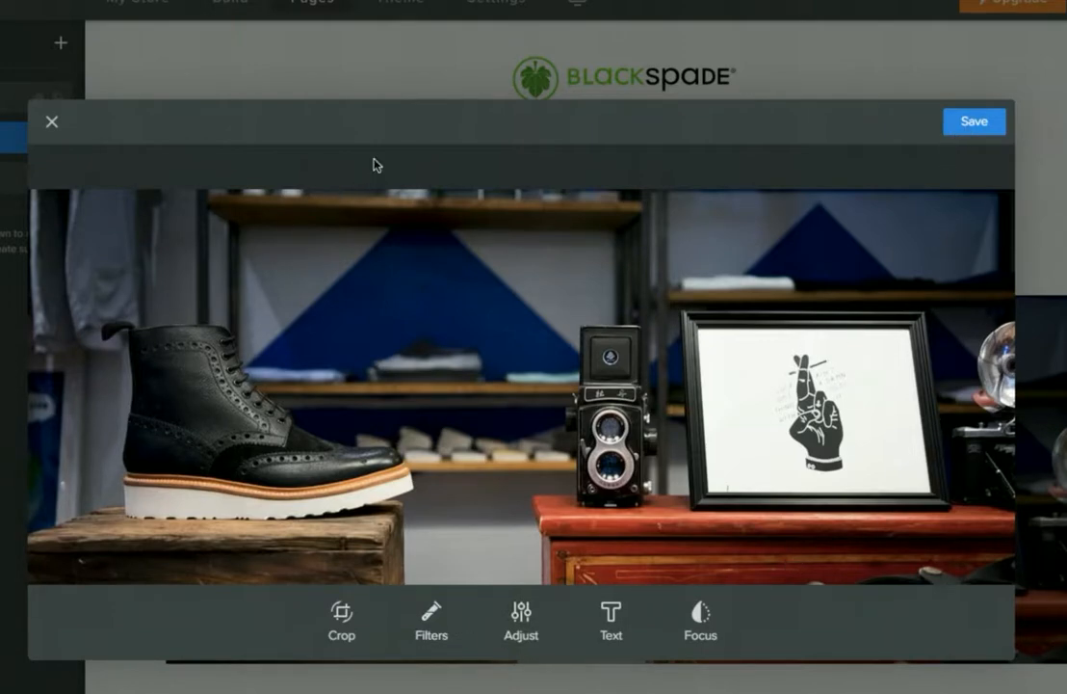
left_click(52, 126)
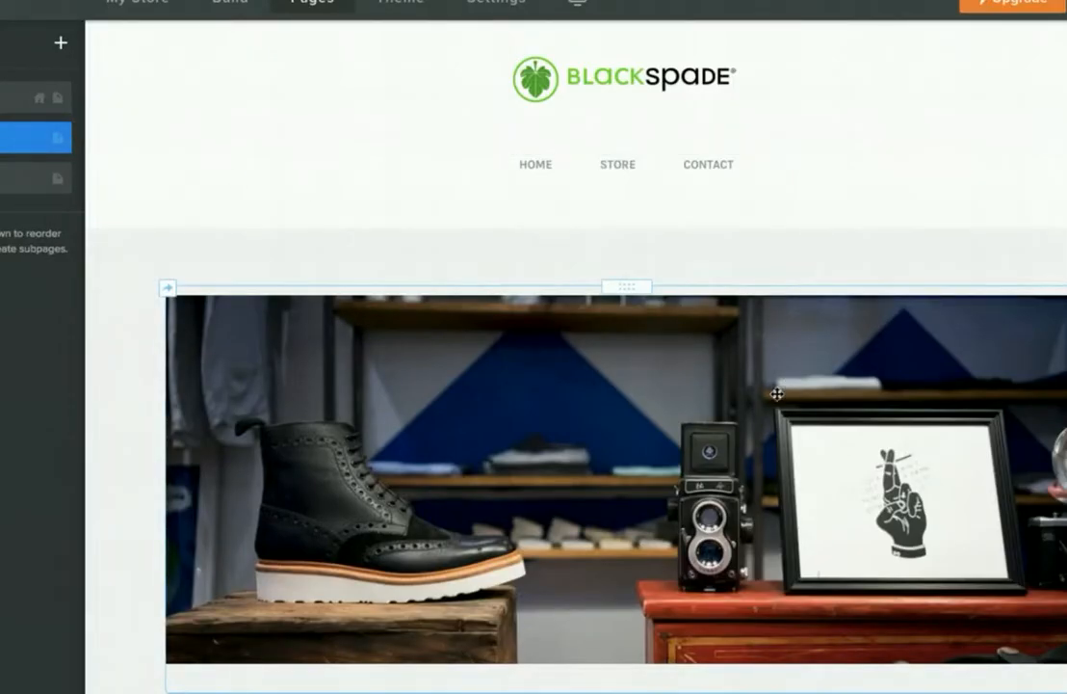
scroll(600, 562, "down", 1)
left_click(600, 561)
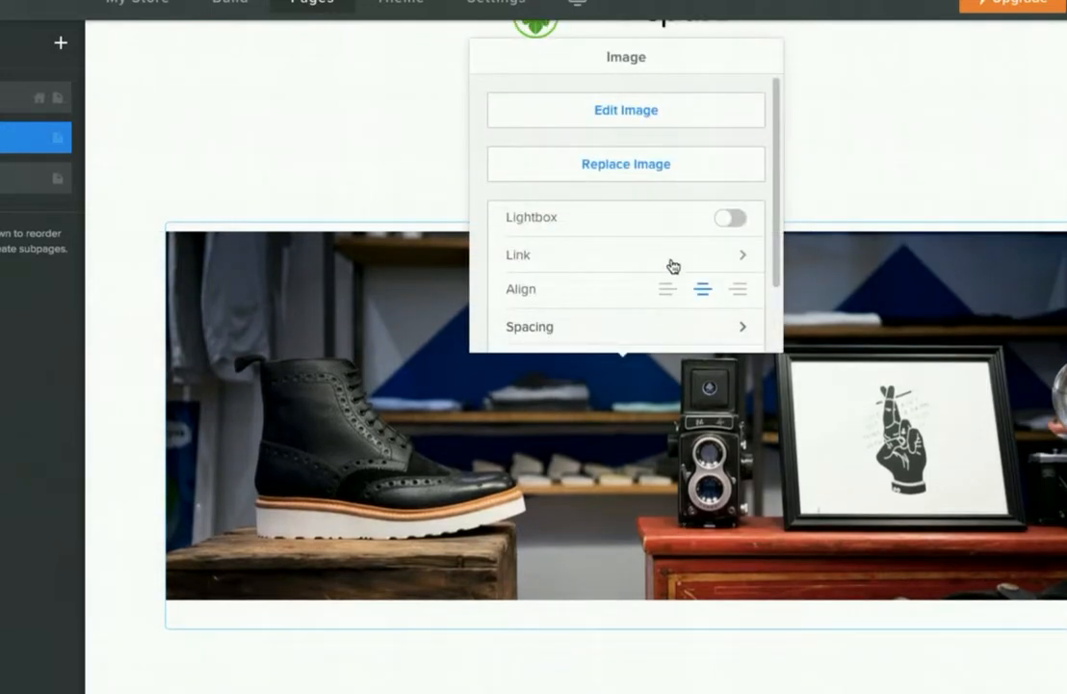
left_click(666, 162)
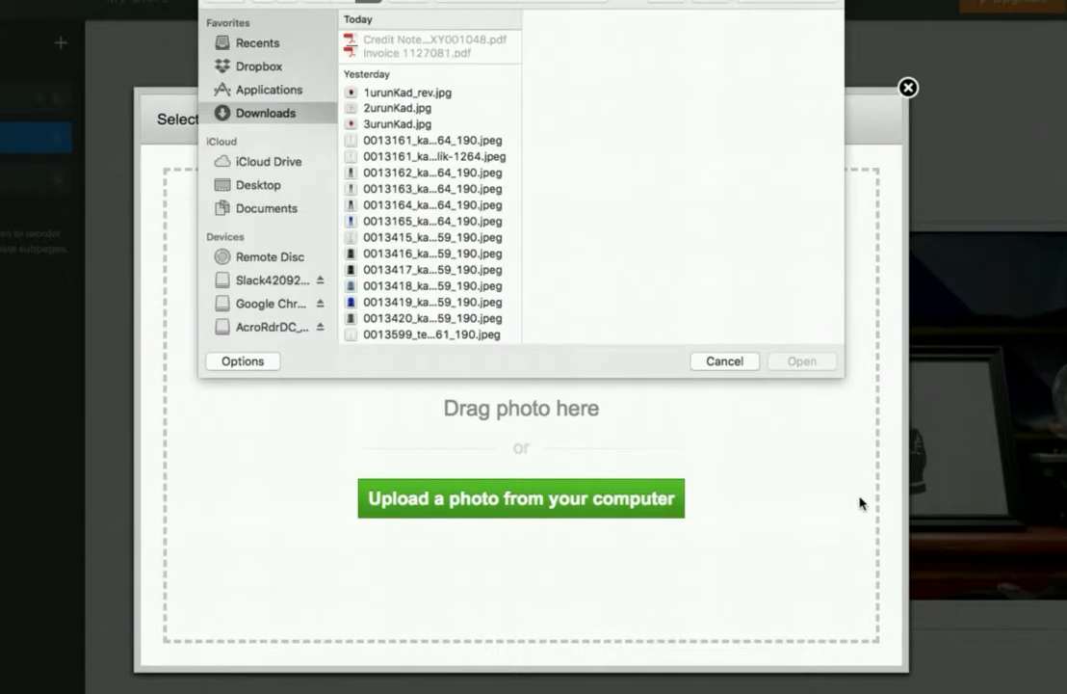
scroll(496, 231, "down", 5)
scroll(463, 226, "up", 2)
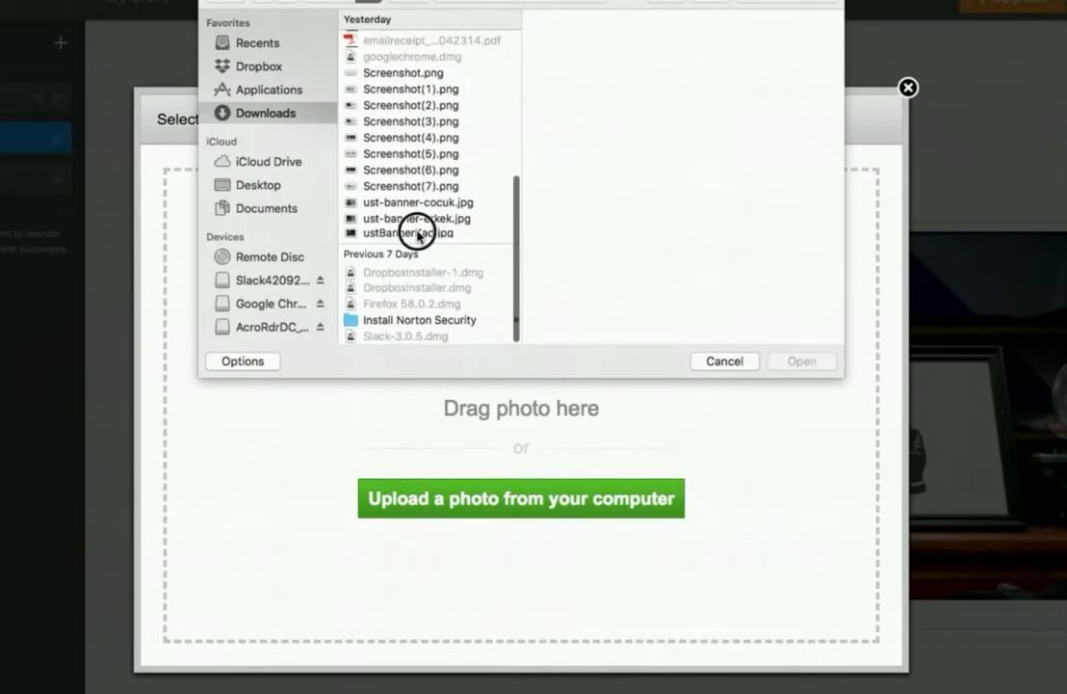
left_click(417, 231)
left_click(802, 362)
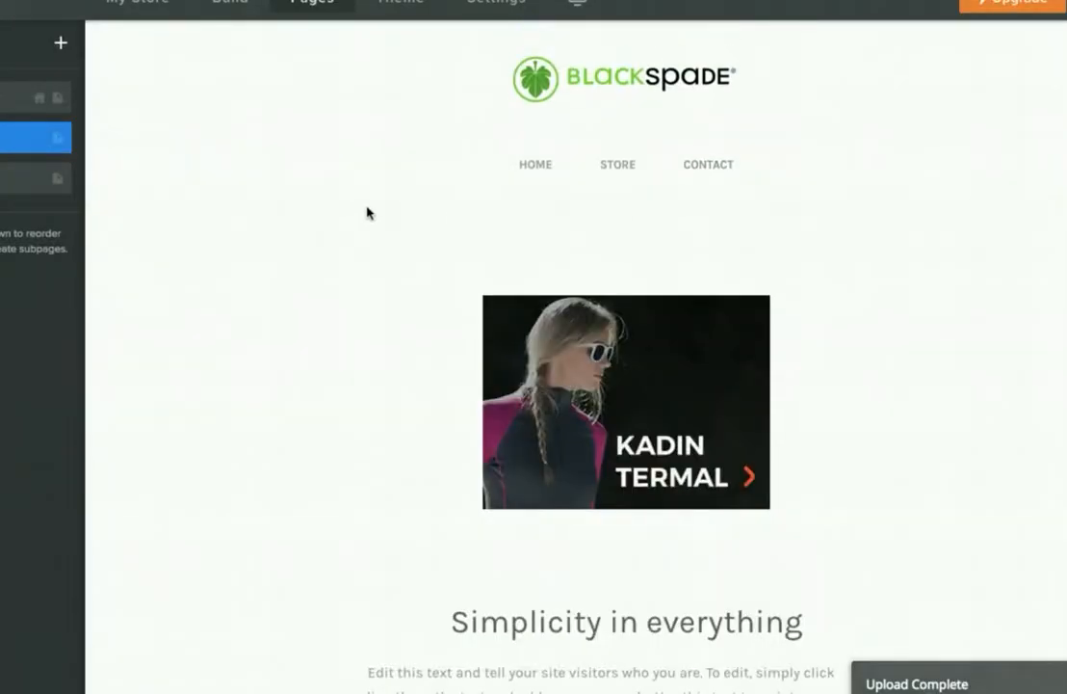
- Rename the Store page to WOMAN in its page settings
left_click(20, 137)
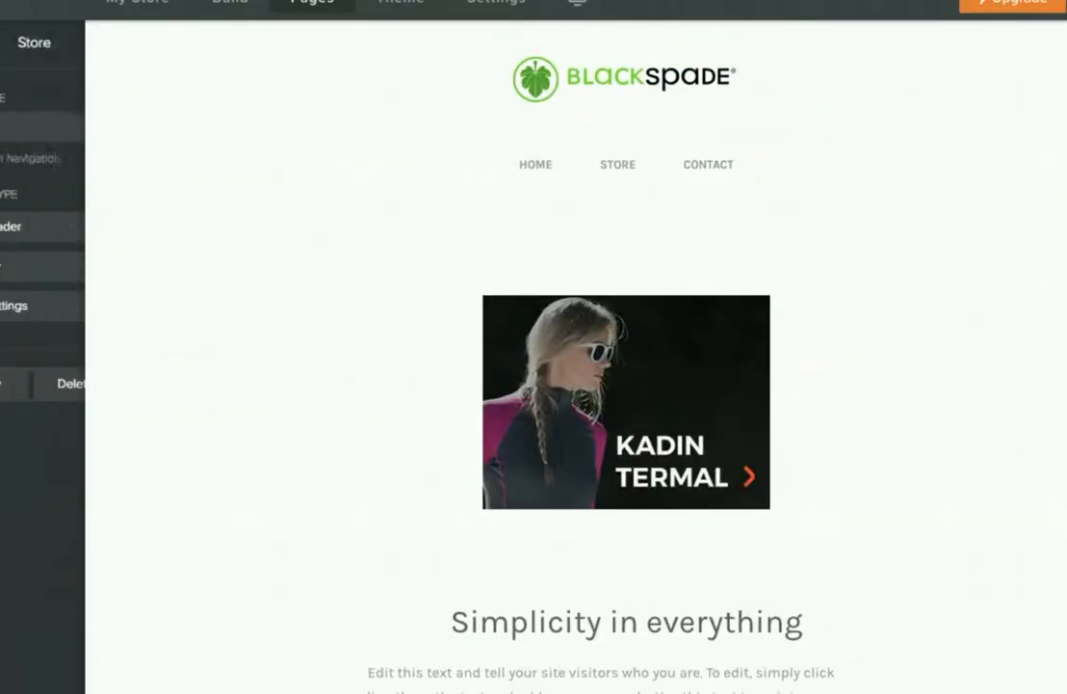
left_click(20, 126)
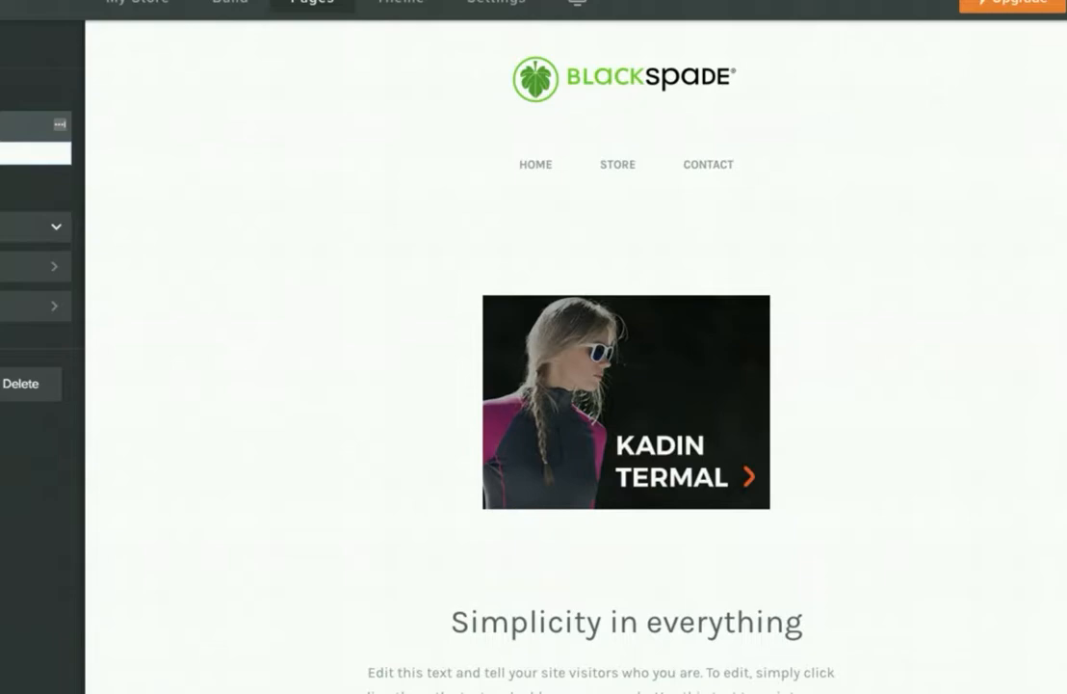
type("M")
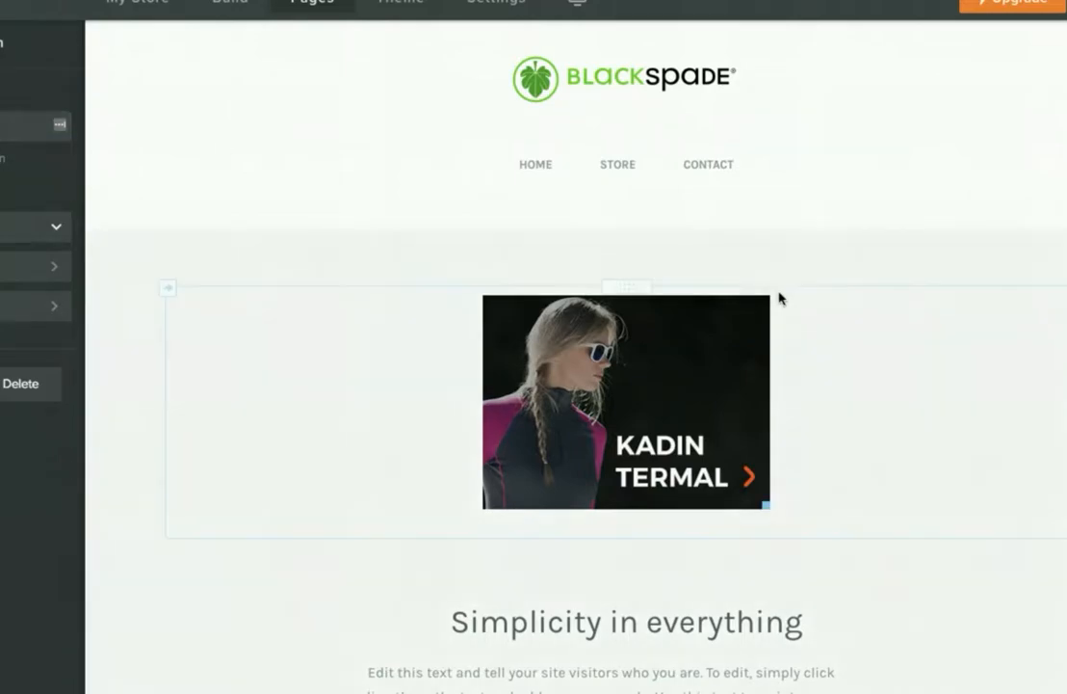
left_click(7, 146)
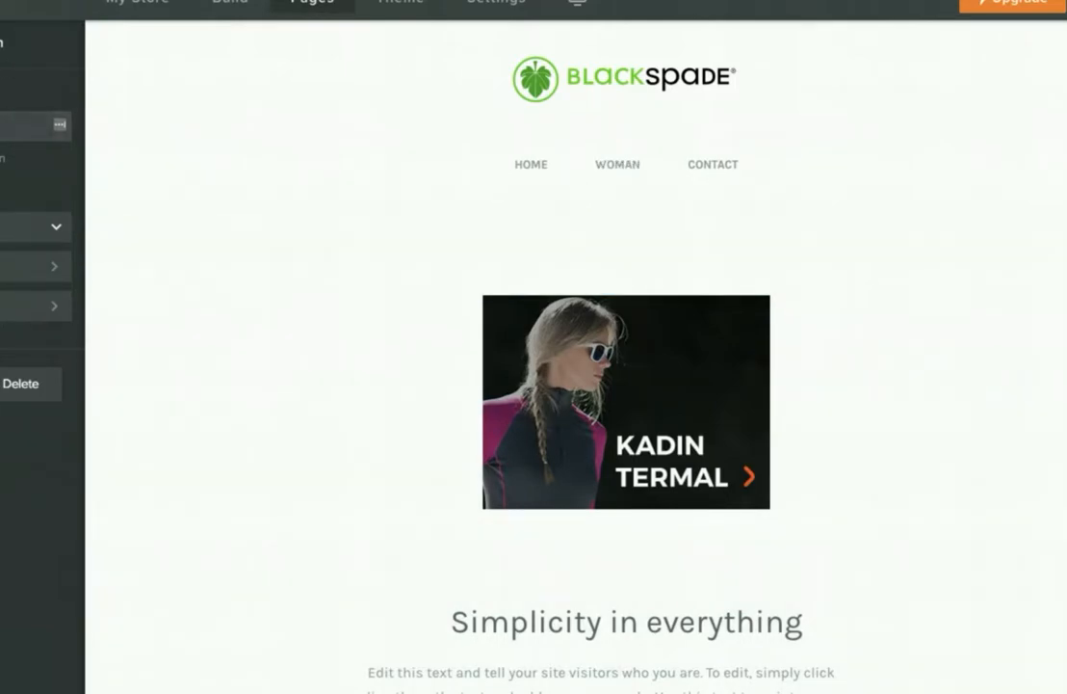
left_click(1, 42)
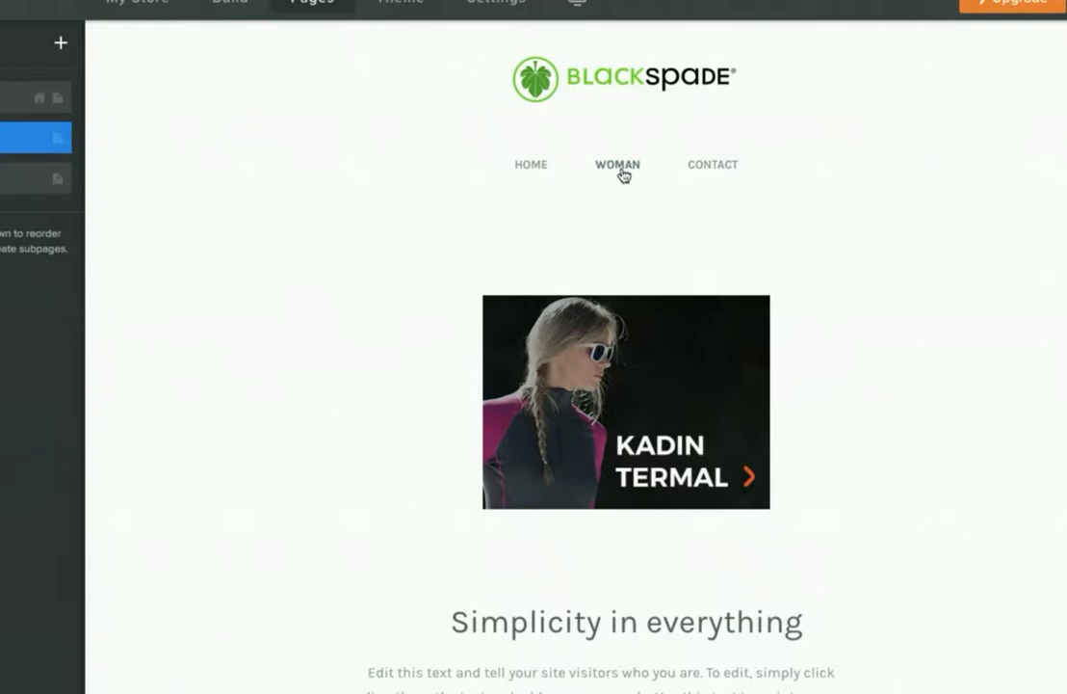
- Go to the My Store overview with its selling setup checklist
scroll(810, 249, "down", 5)
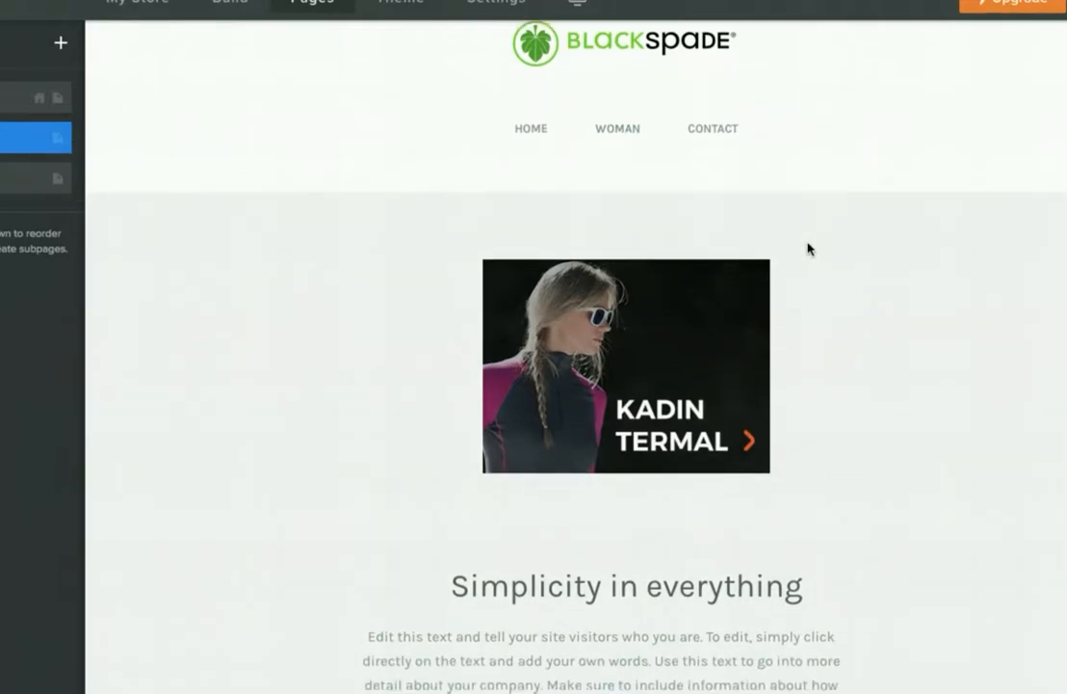
scroll(809, 249, "up", 5)
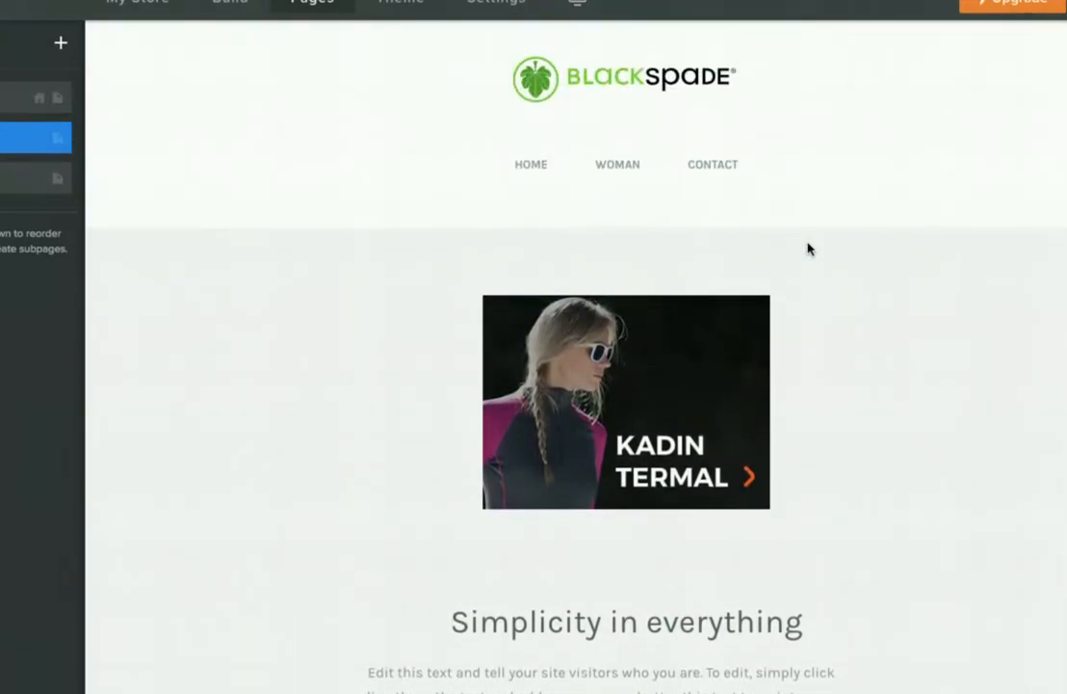
scroll(808, 247, "down", 6)
scroll(120, 74, "up", 6)
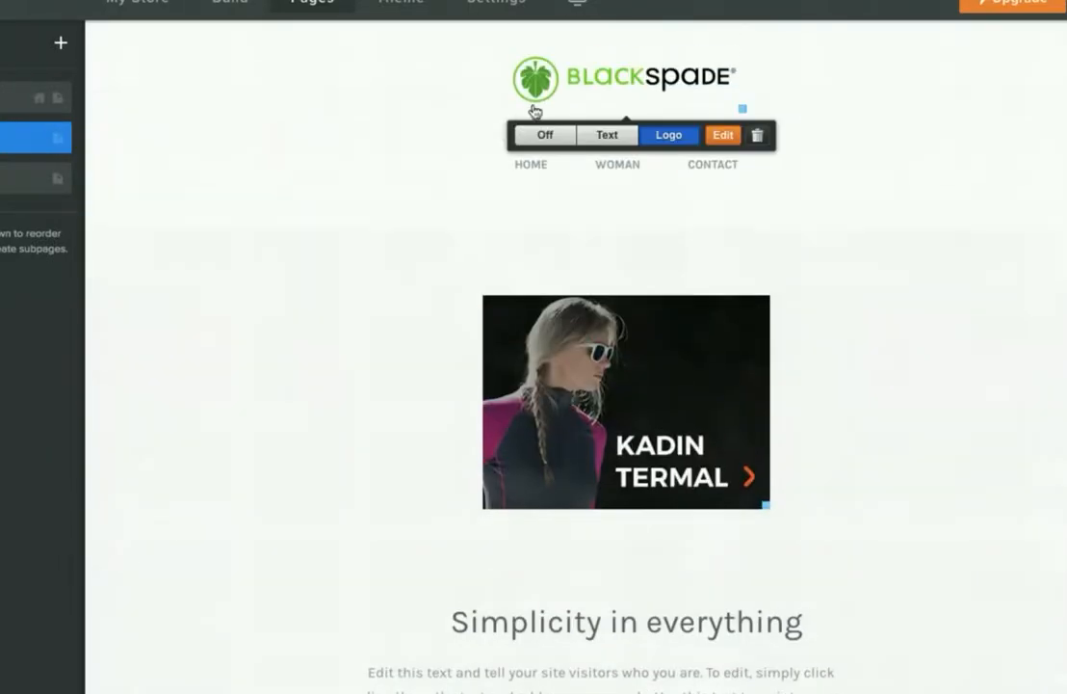
left_click(140, 7)
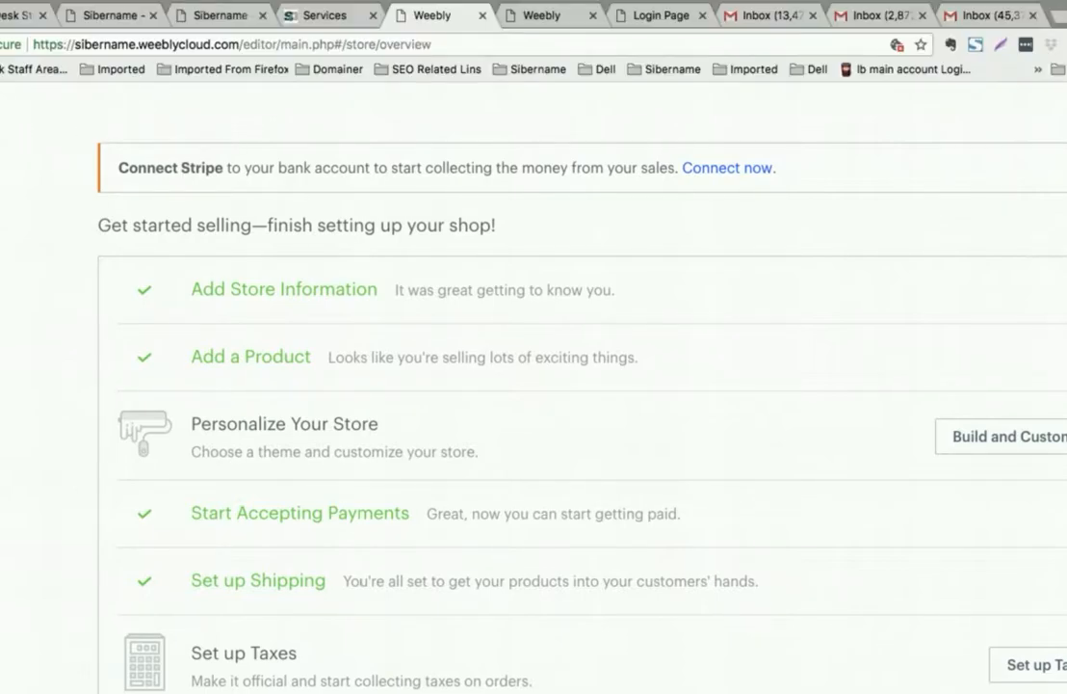
- Exit browser full-screen and publish the website
left_click(3, 8)
scroll(531, 414, "down", 1)
scroll(531, 415, "up", 1)
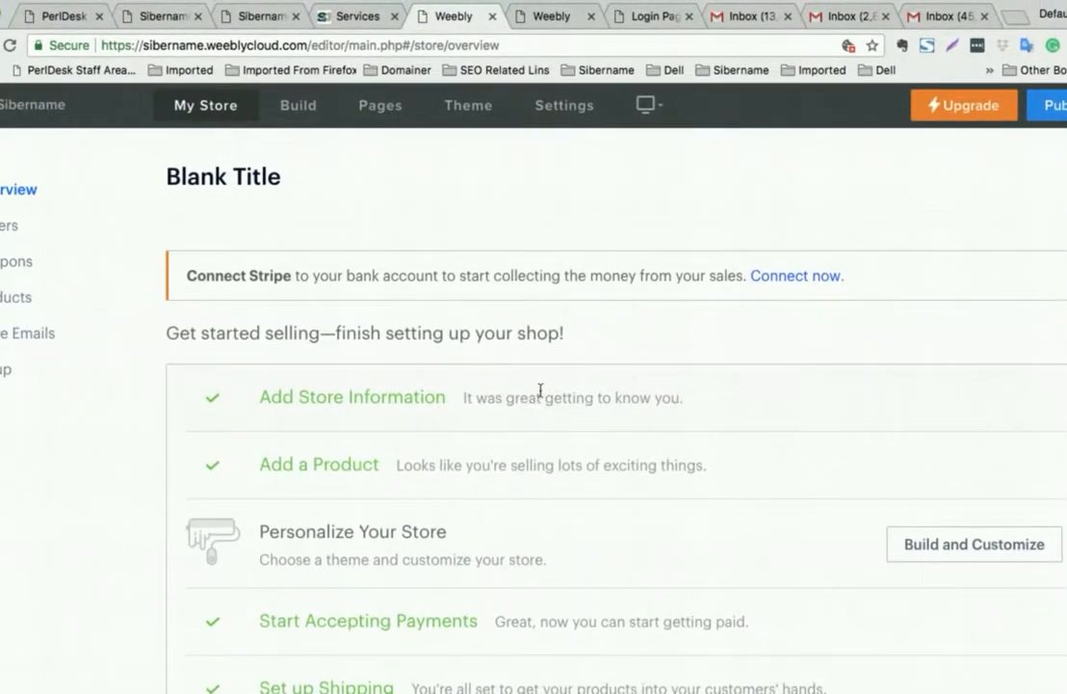
left_click(1059, 106)
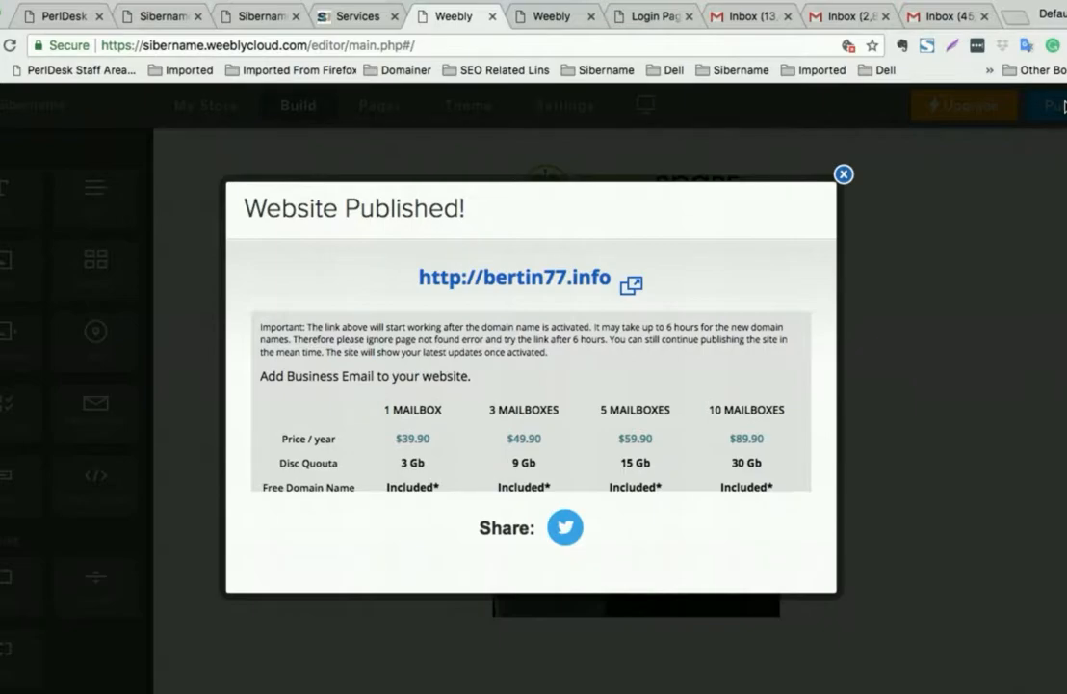
- Visit the published site link, then close the Website Published dialog in the editor
left_click(547, 276)
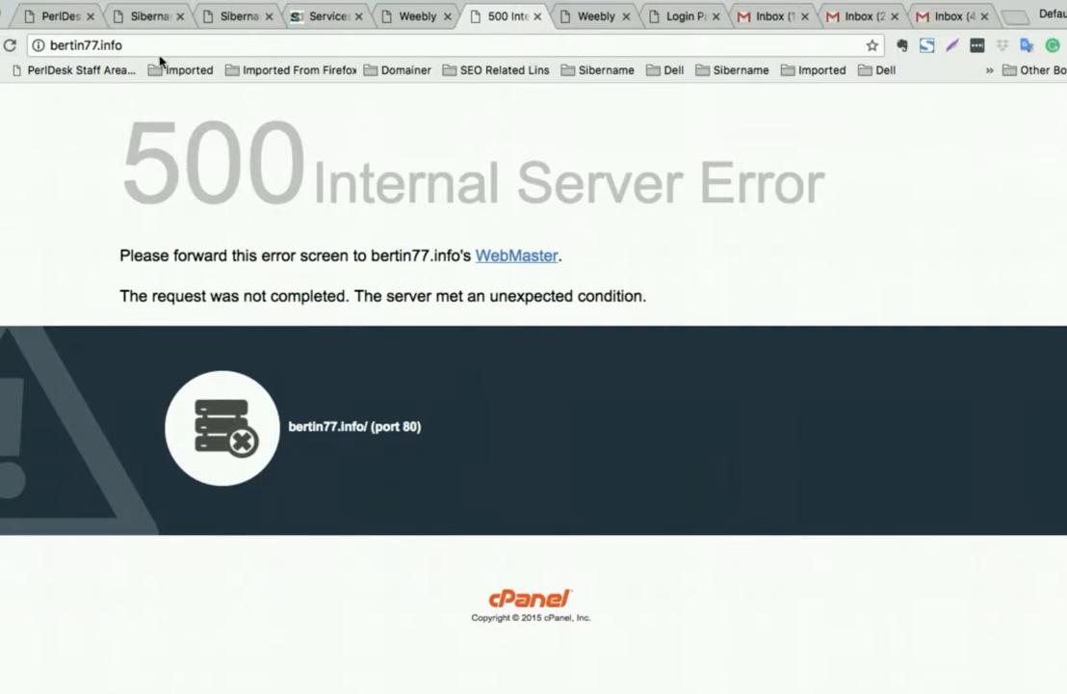
left_click(409, 17)
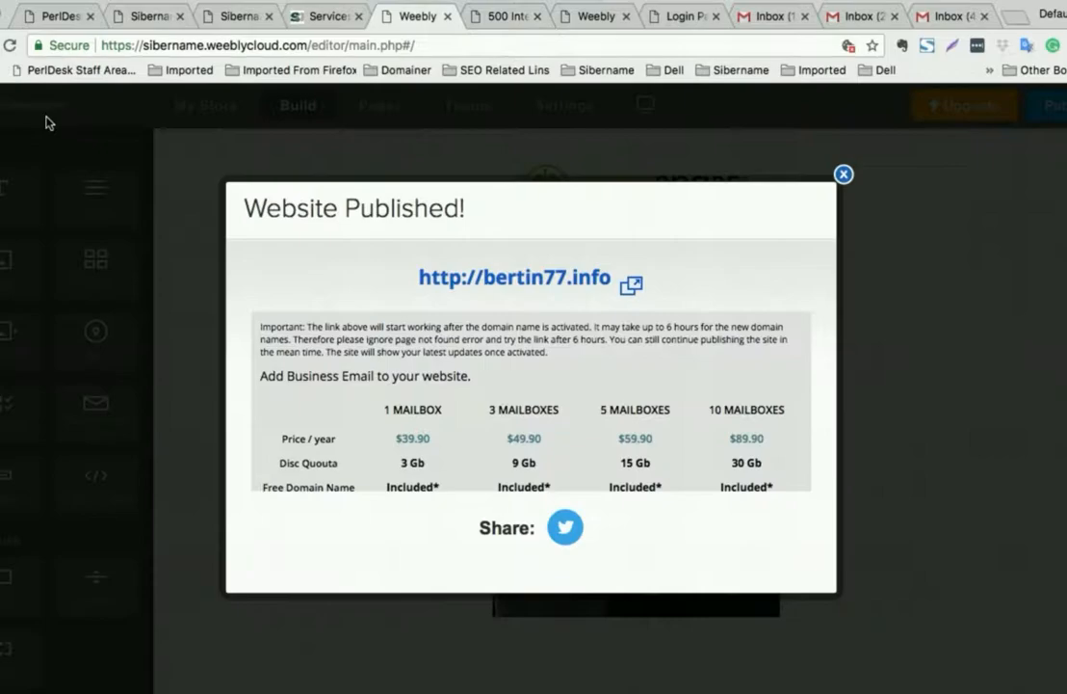
left_click(843, 176)
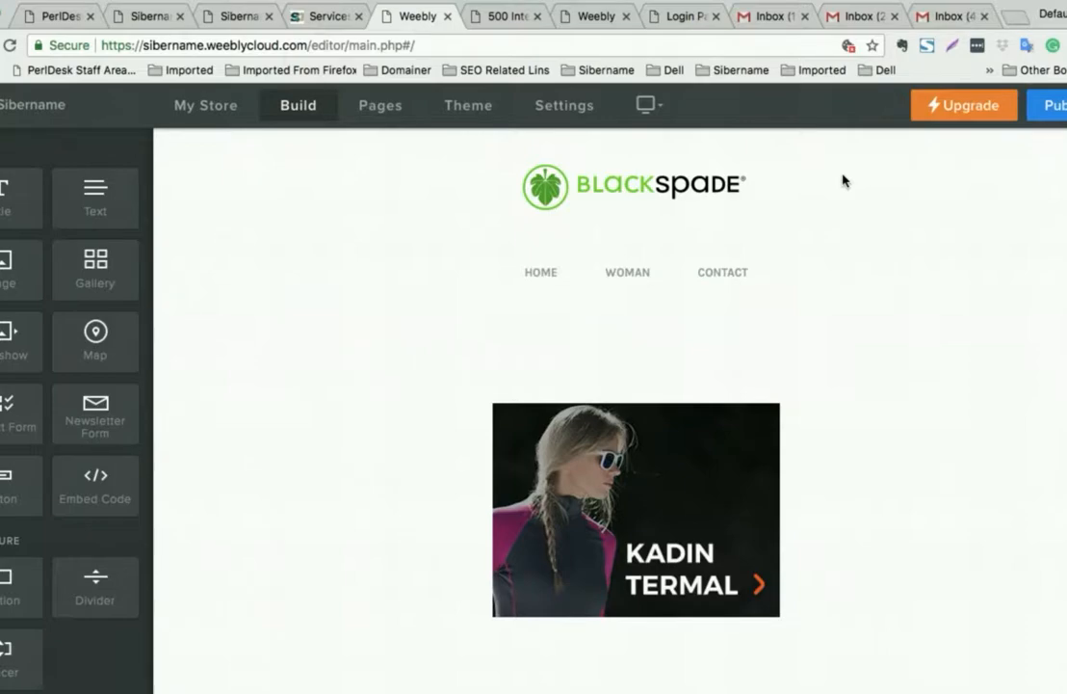
scroll(533, 400, "down", 3)
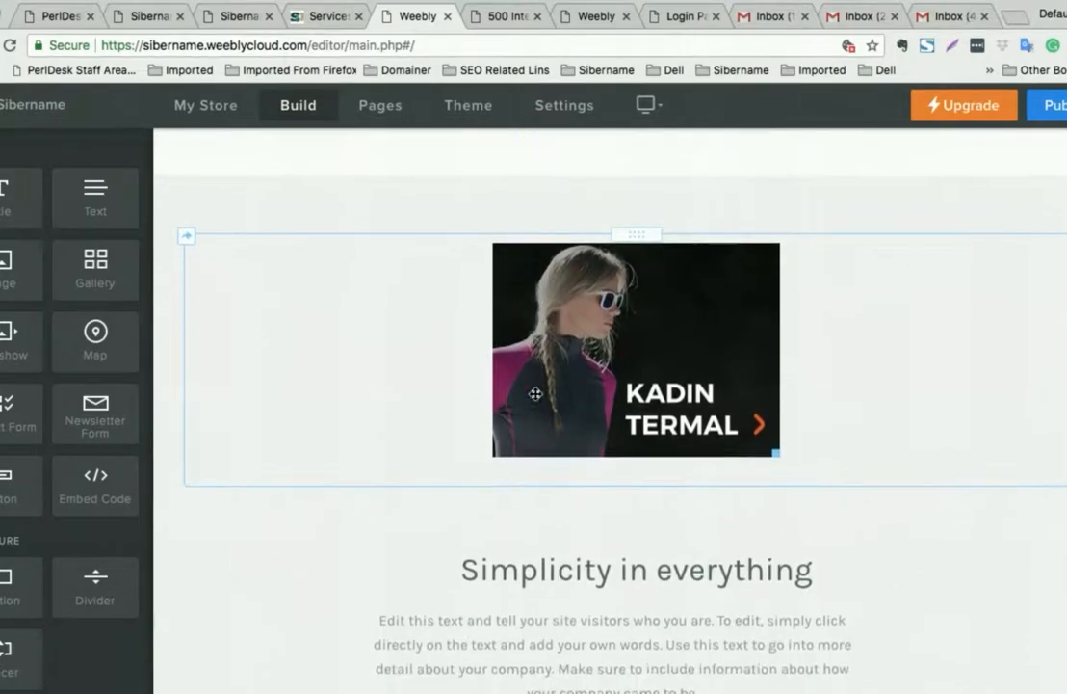
scroll(535, 398, "up", 3)
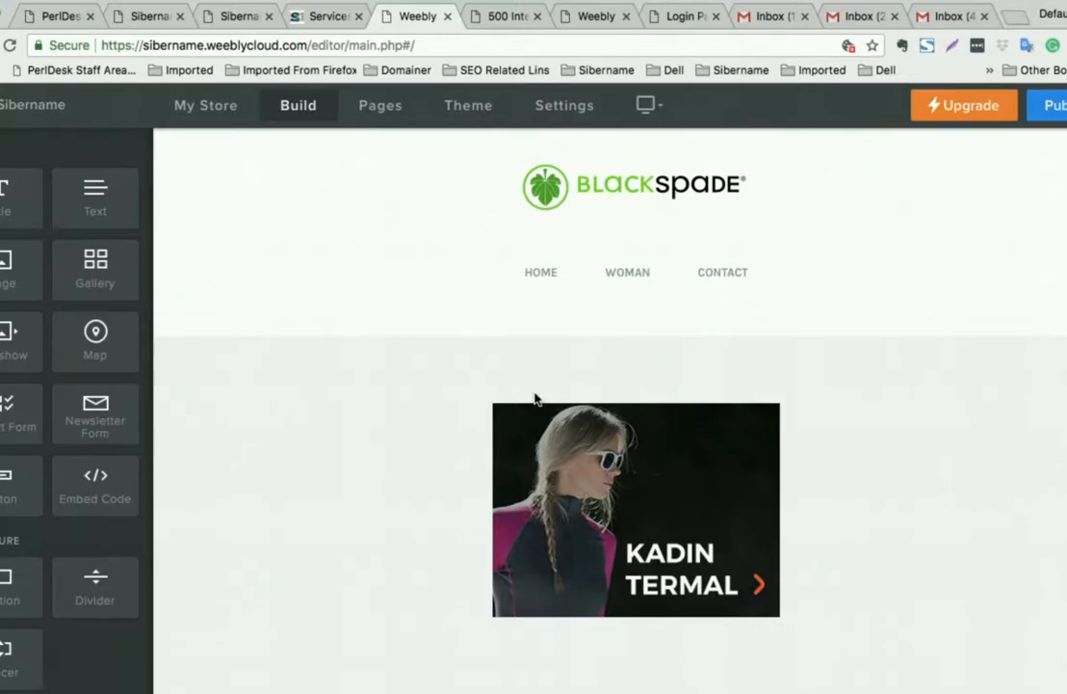